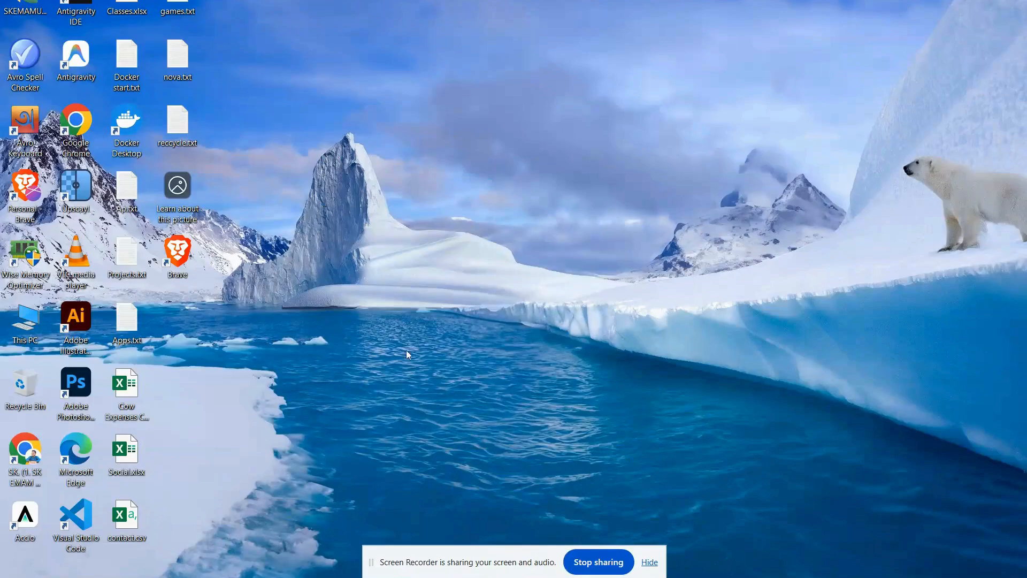
Open Adobe Illustrator and start setting up a new document.
left_click(67, 325)
double_click(67, 325)
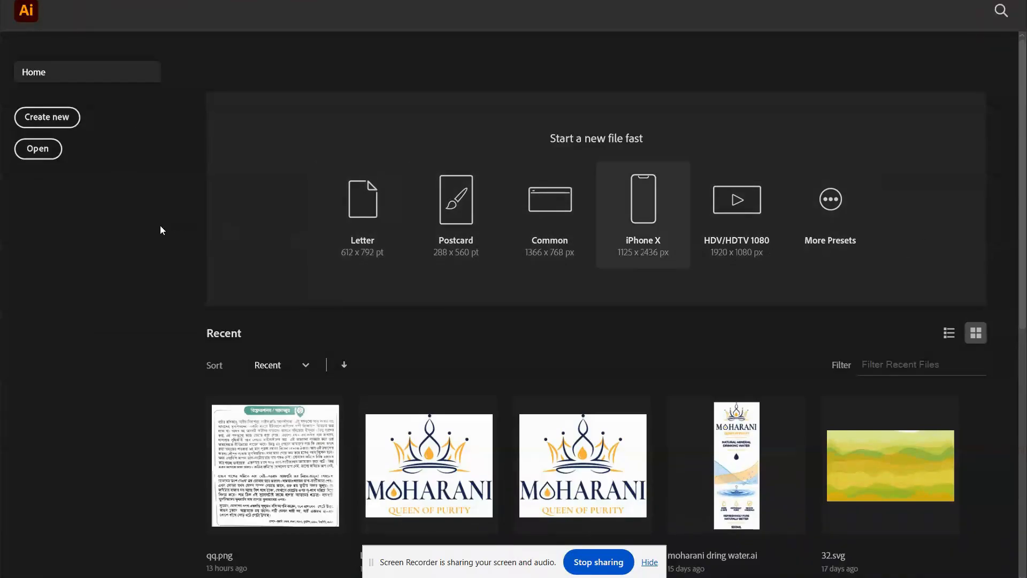
left_click(64, 118)
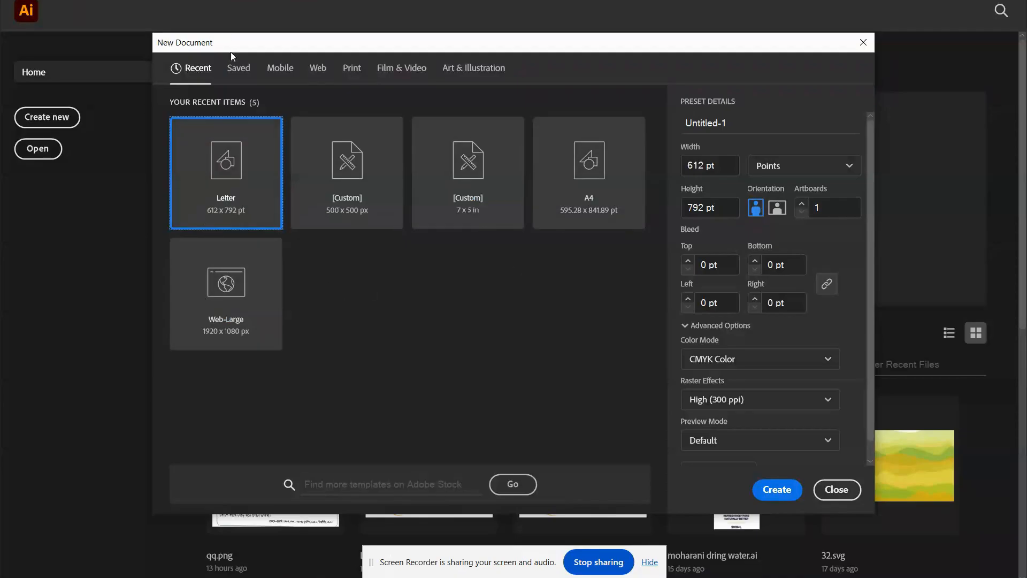
Look through the Mobile, Web and Print document presets, then return to the recent ones.
left_click(286, 69)
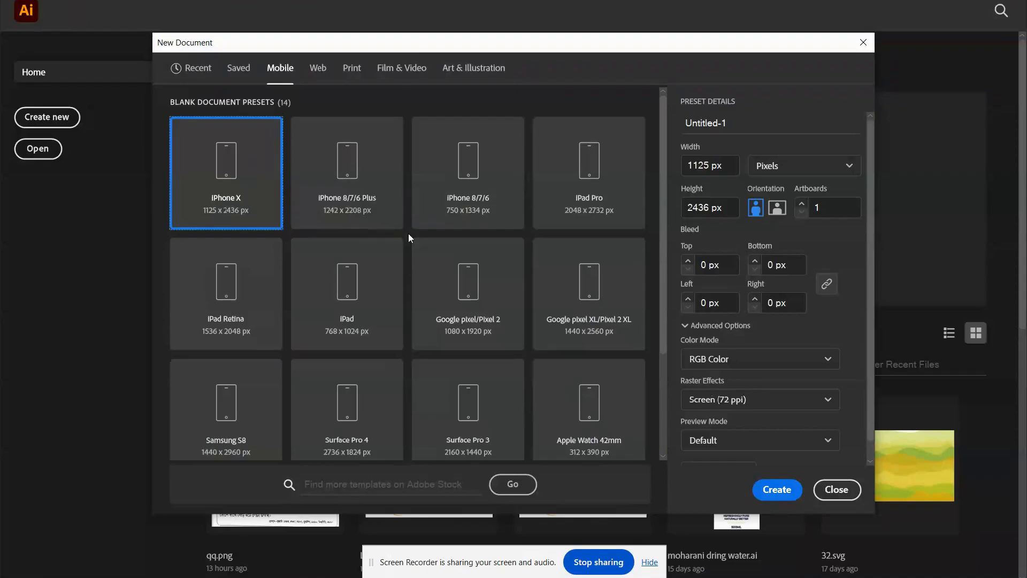
scroll(408, 235, "down", 3)
scroll(409, 242, "up", 3)
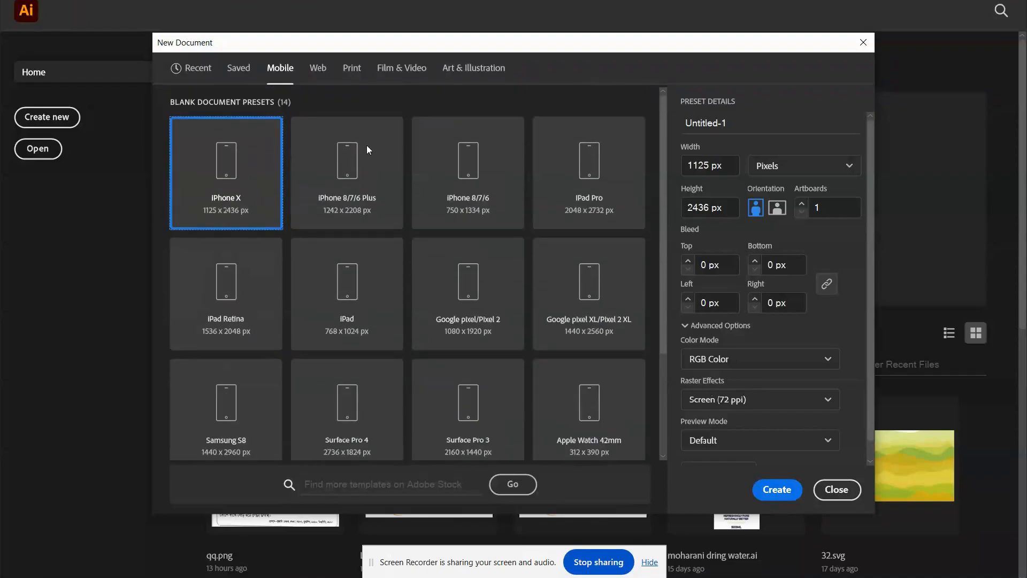
left_click(321, 71)
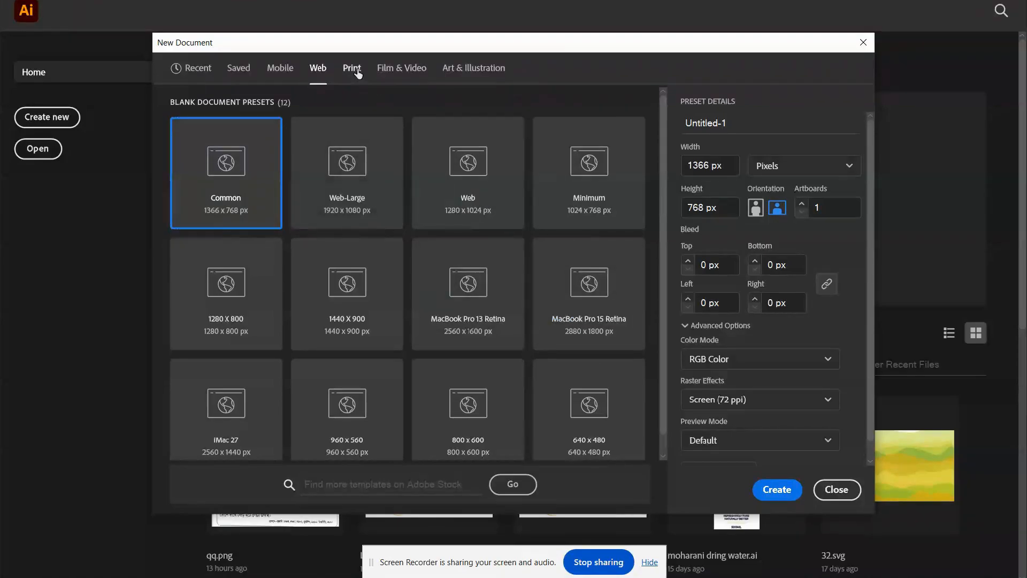
left_click(353, 69)
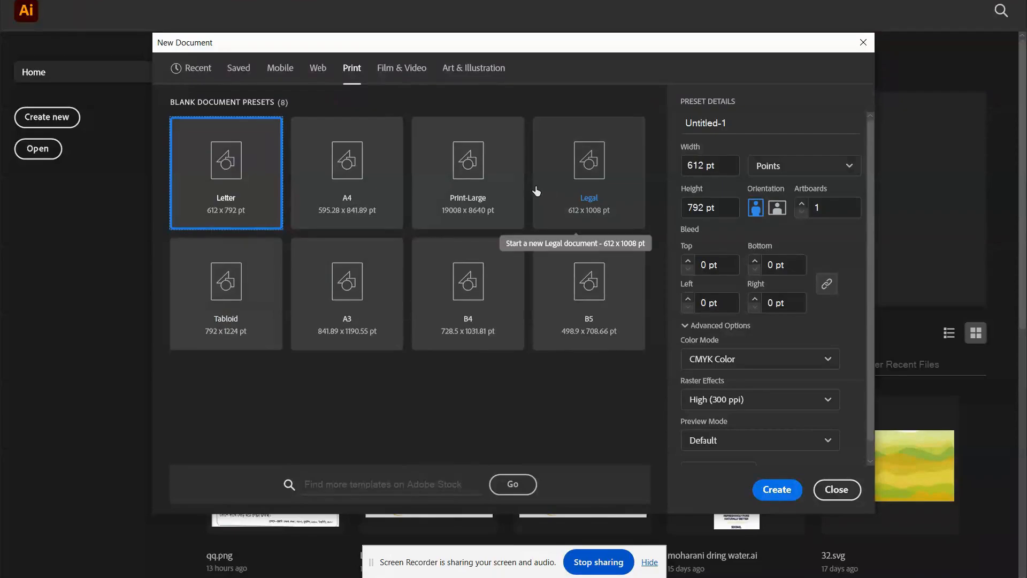
left_click(195, 68)
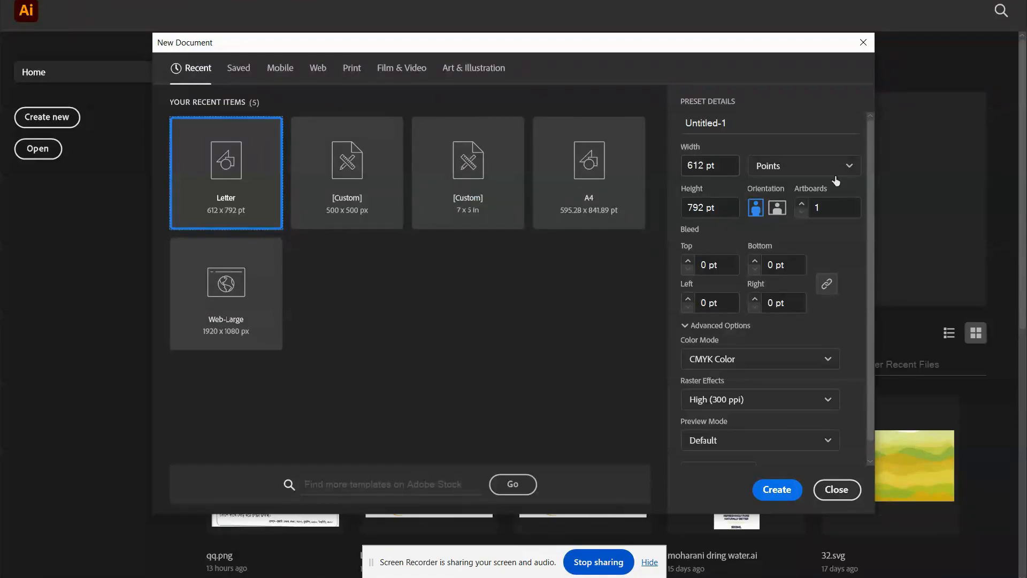
Set the new document's units to Pixels and its size to 500 px wide by 500 px high.
left_click(786, 166)
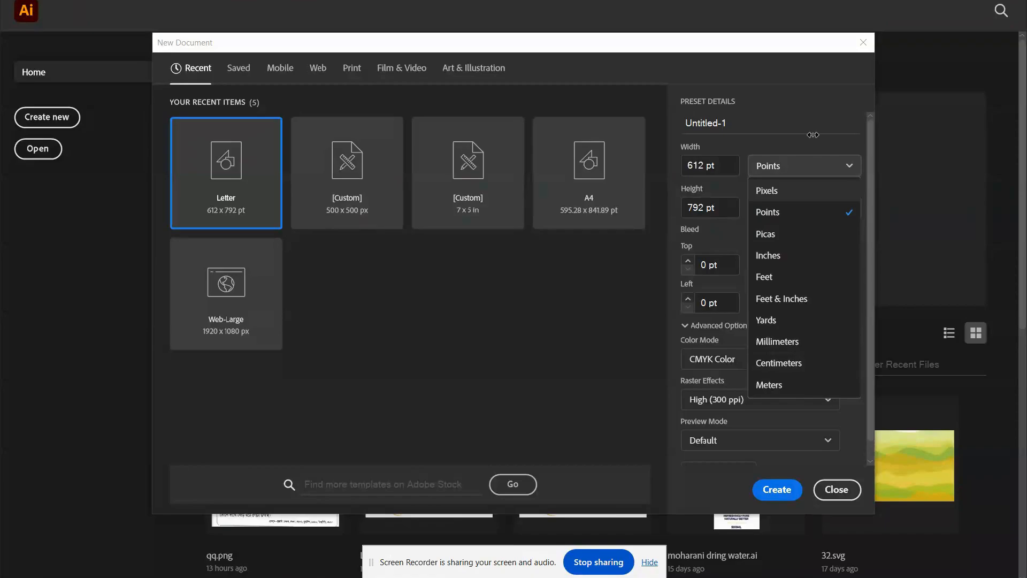
left_click(786, 168)
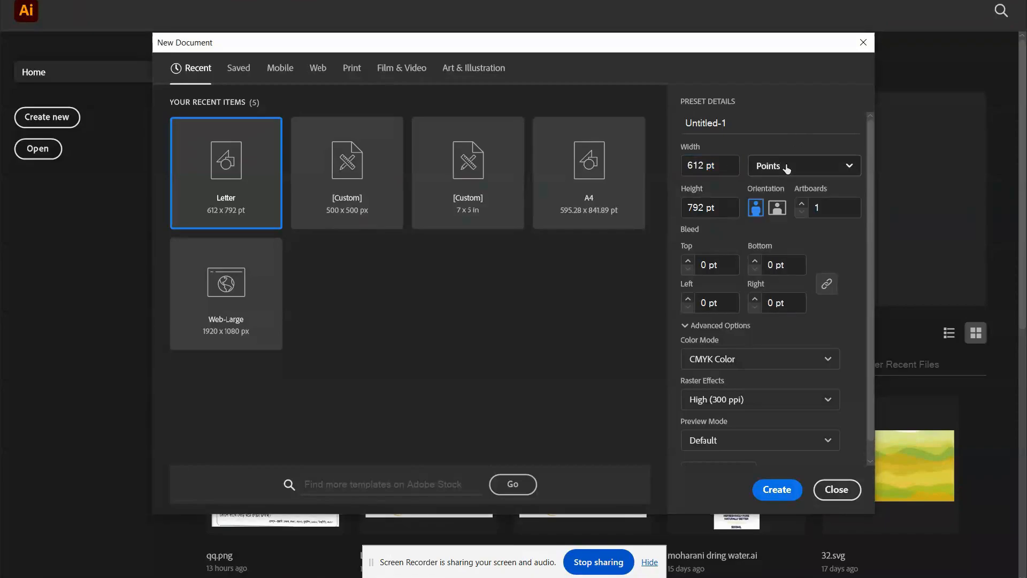
left_click(765, 172)
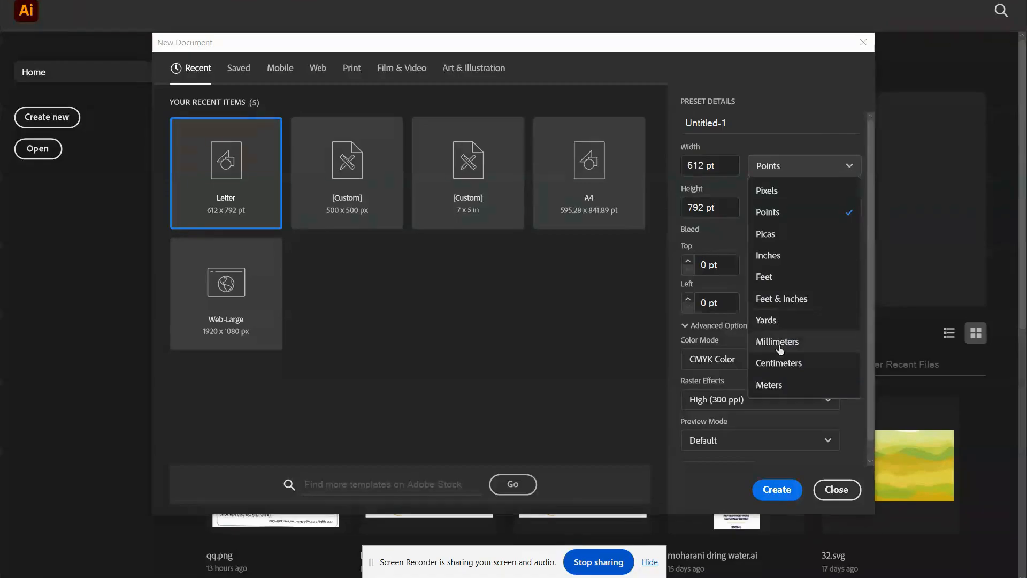
left_click(777, 191)
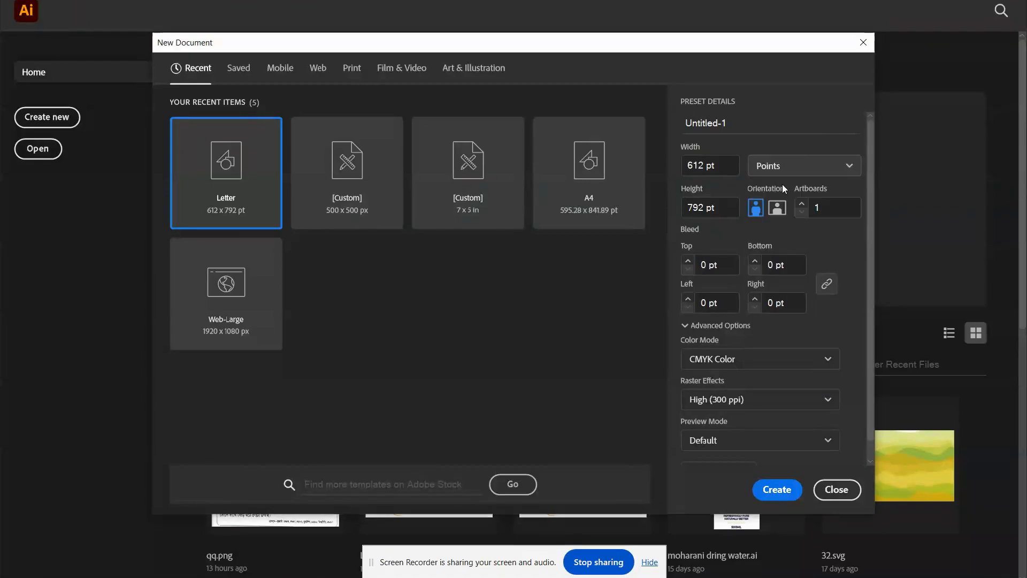
double_click(730, 164)
double_click(730, 165)
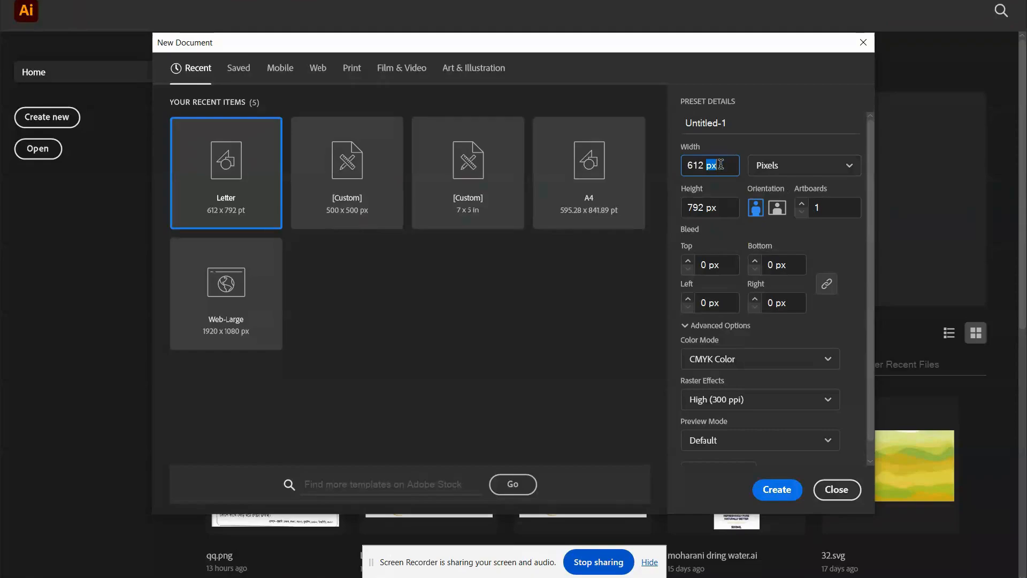
double_click(708, 164)
type("500")
double_click(693, 207)
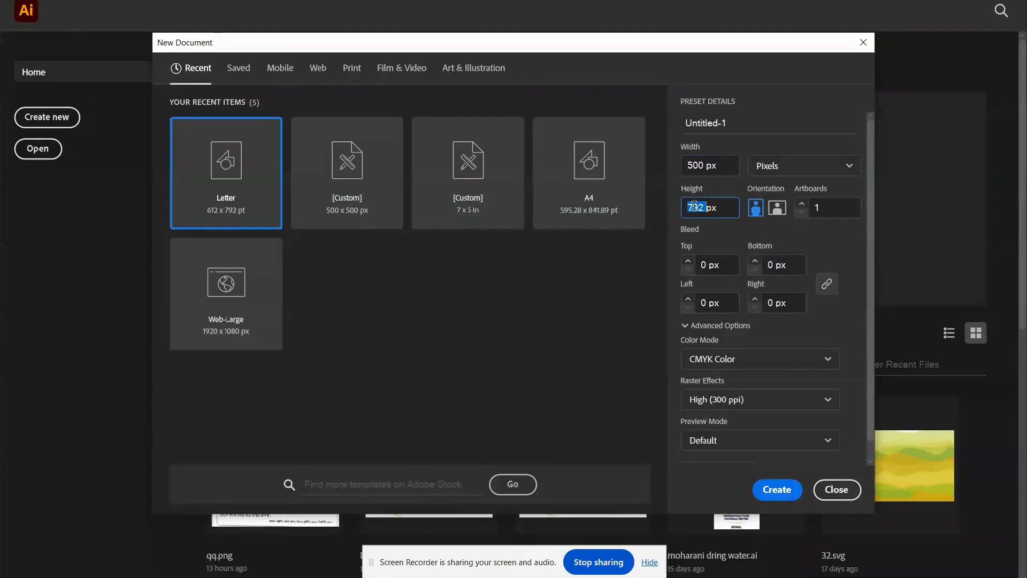
type("500")
Choose the A4 preset for the new document, trying landscape before returning to portrait orientation.
left_click(629, 182)
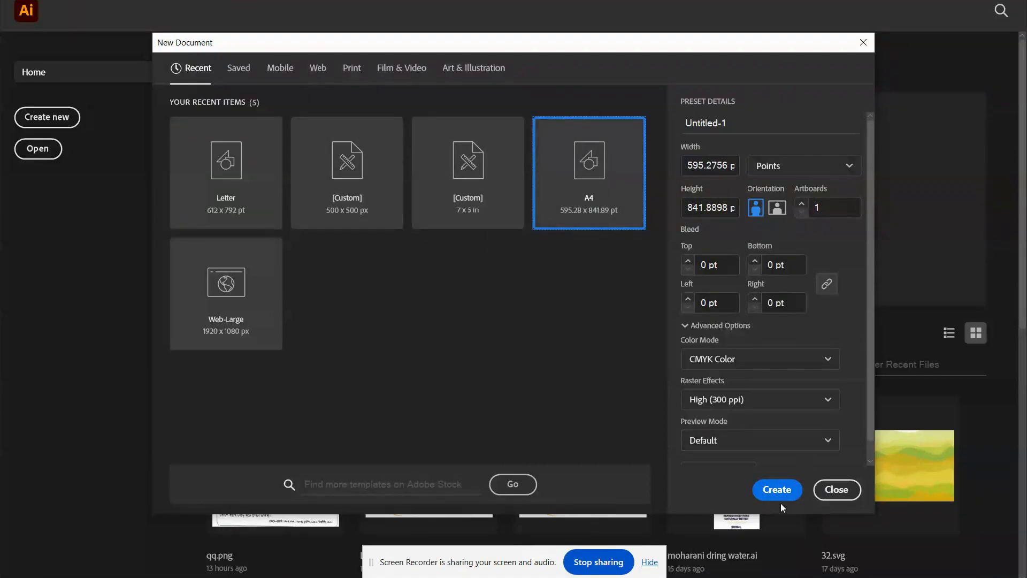
left_click(776, 209)
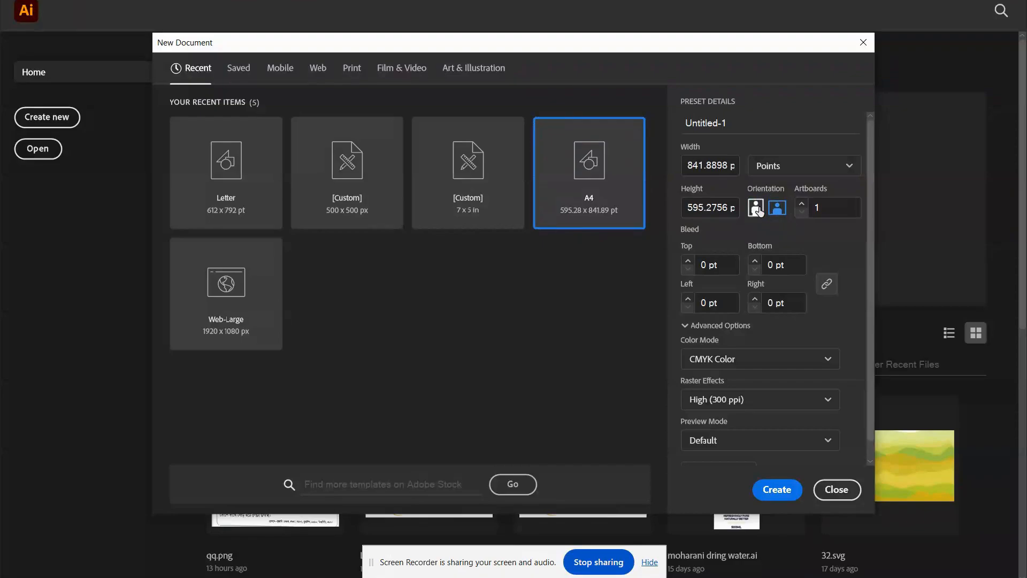
left_click(756, 208)
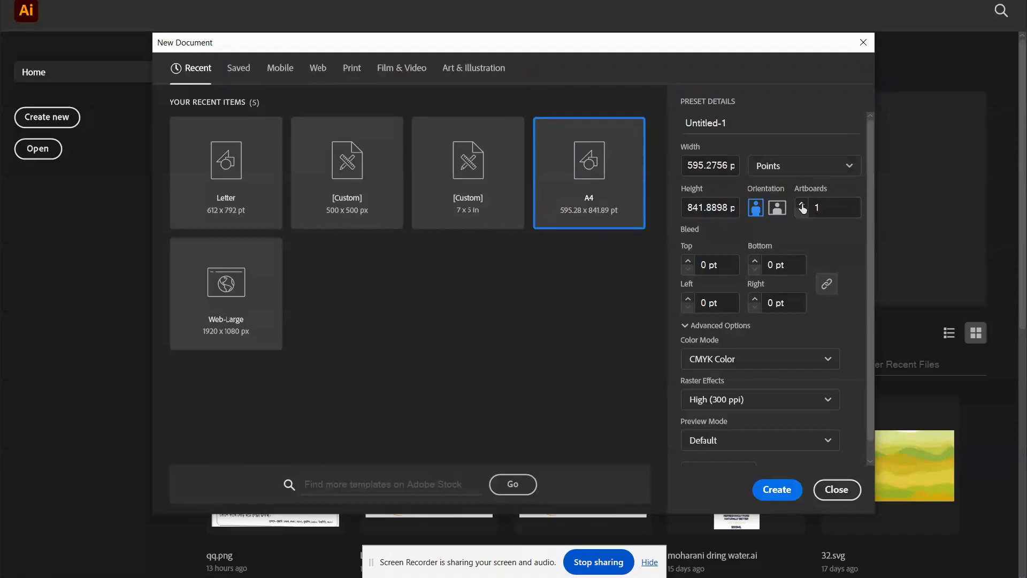
Review the artboard count and the color mode, raster effects and preview mode choices, keeping CMYK Color, High (300 ppi) and Default.
left_click(818, 206)
scroll(695, 298, "down", 1)
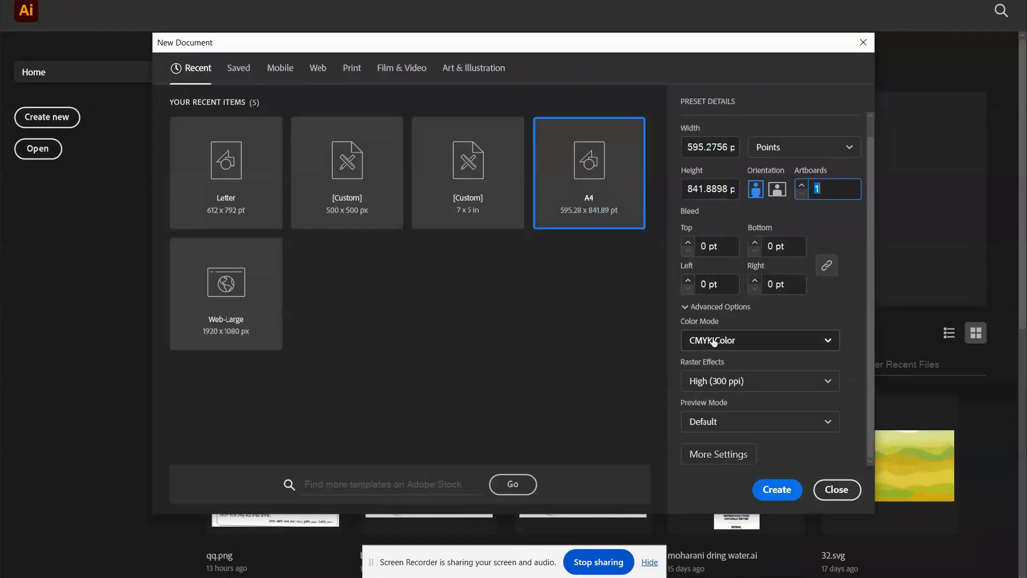
left_click(712, 340)
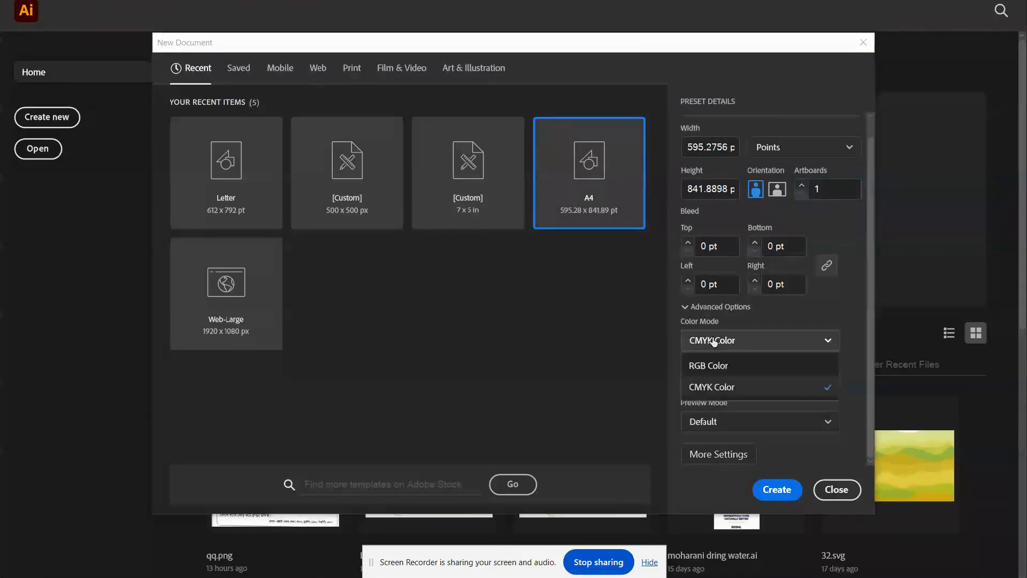
left_click(728, 382)
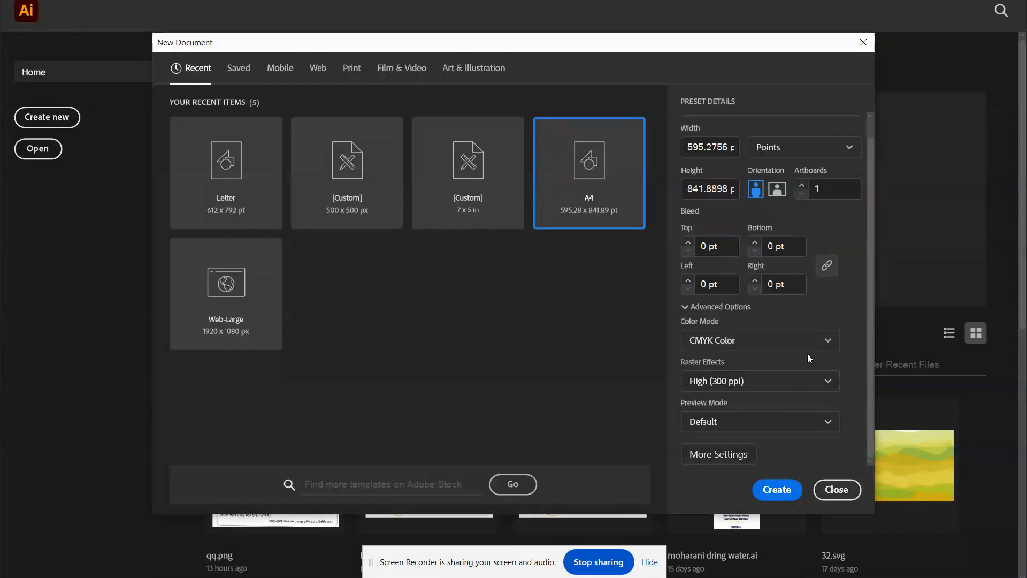
left_click(782, 388)
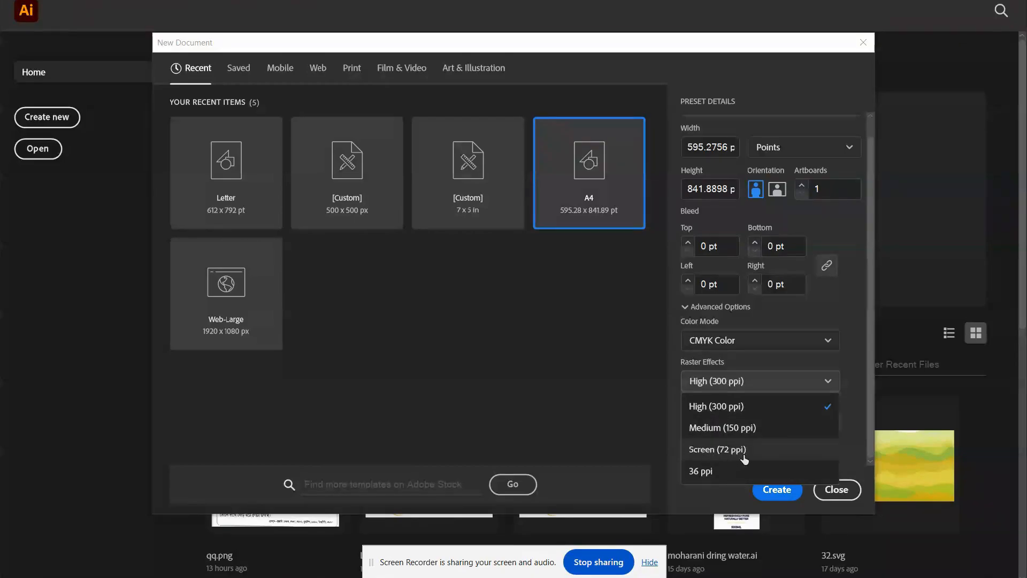
left_click(736, 382)
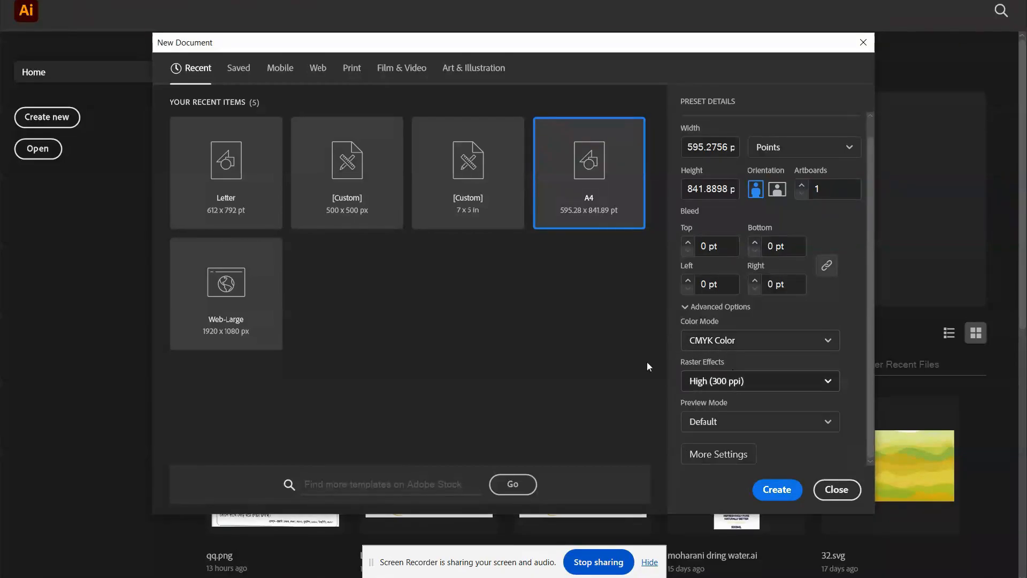
left_click(723, 426)
left_click(755, 422)
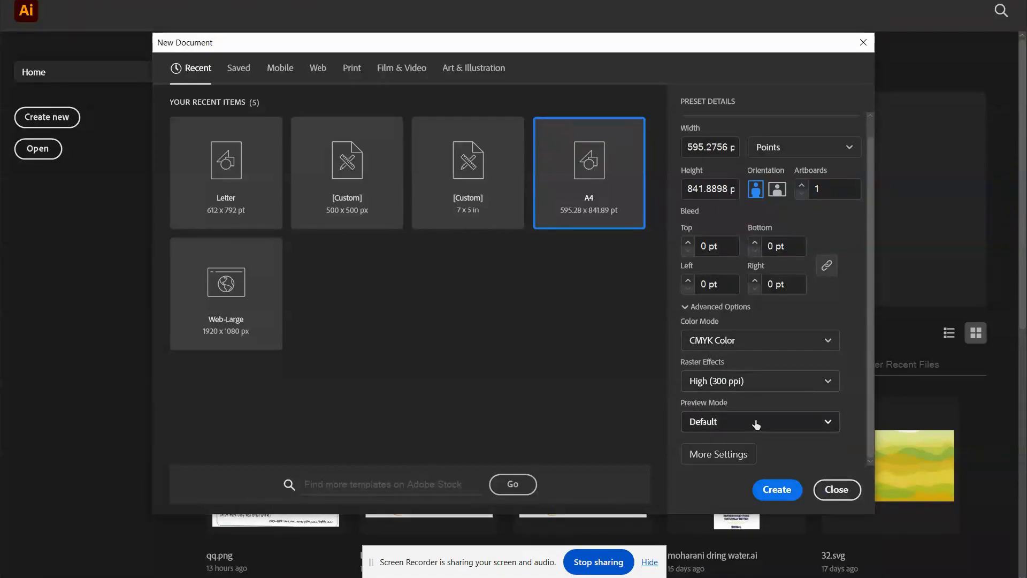
Check the additional document settings without changing them, and create the A4 document.
scroll(832, 239, "up", 1)
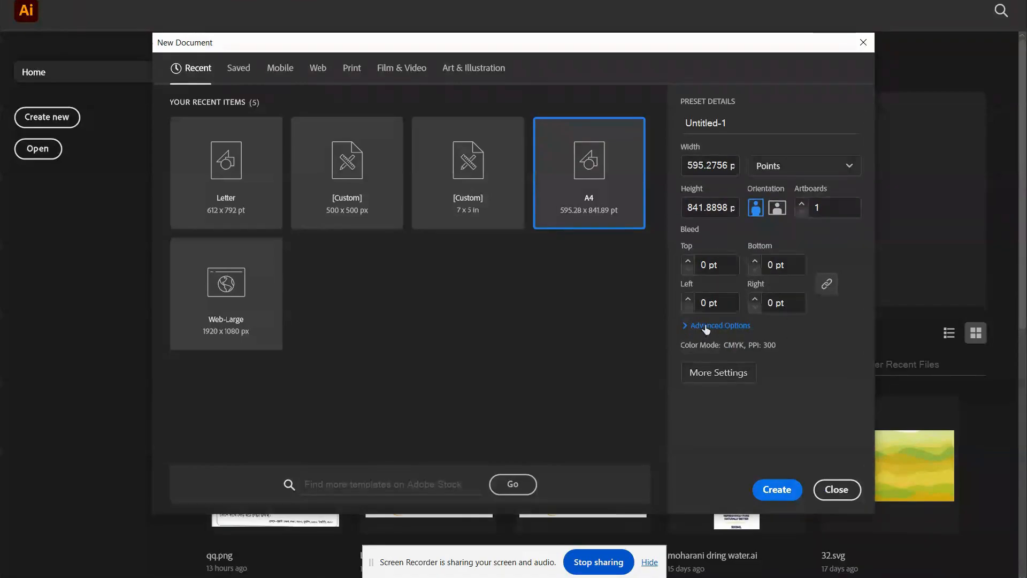
scroll(728, 359, "down", 1)
left_click(712, 455)
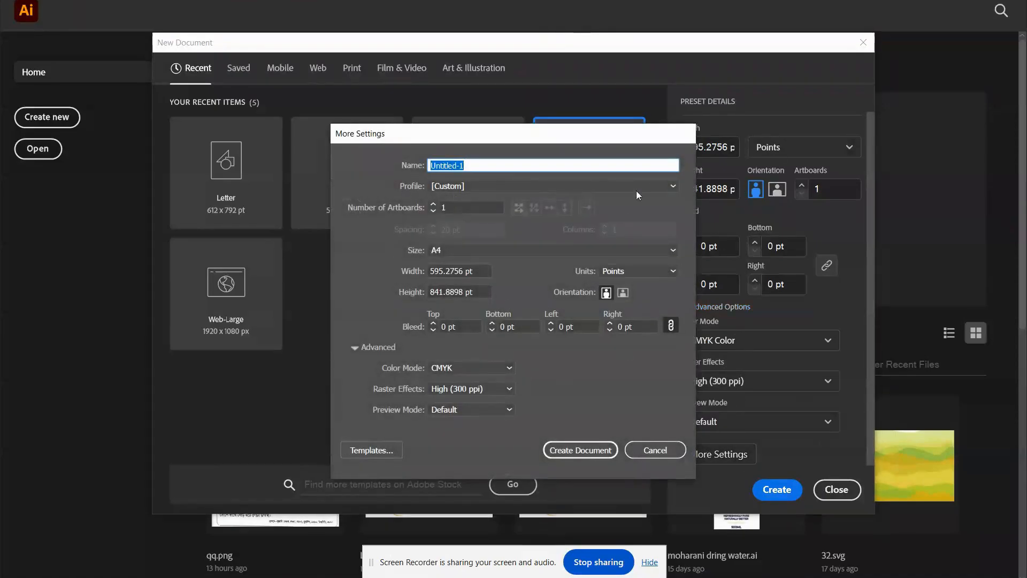
left_click(649, 451)
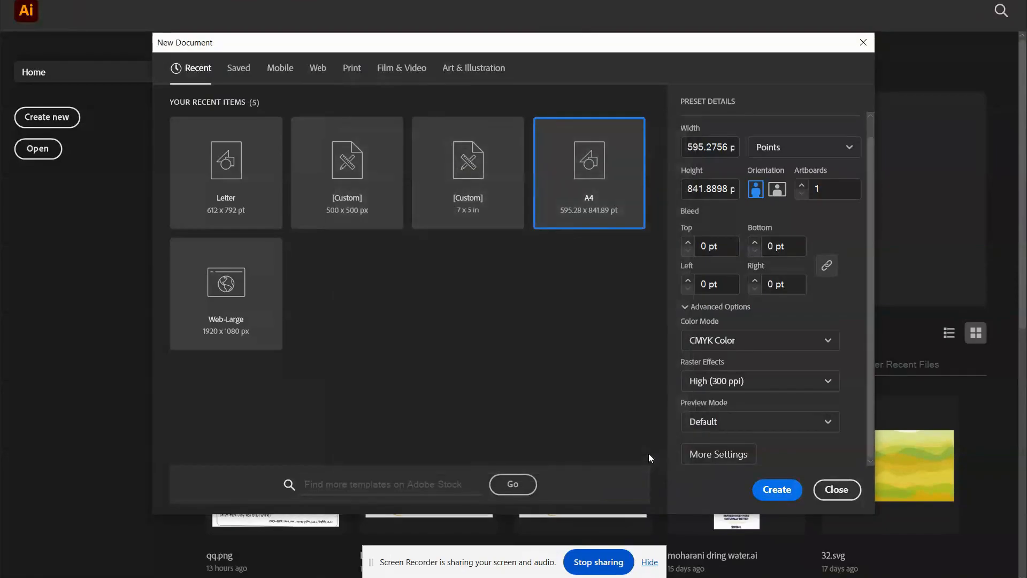
scroll(715, 204, "up", 1)
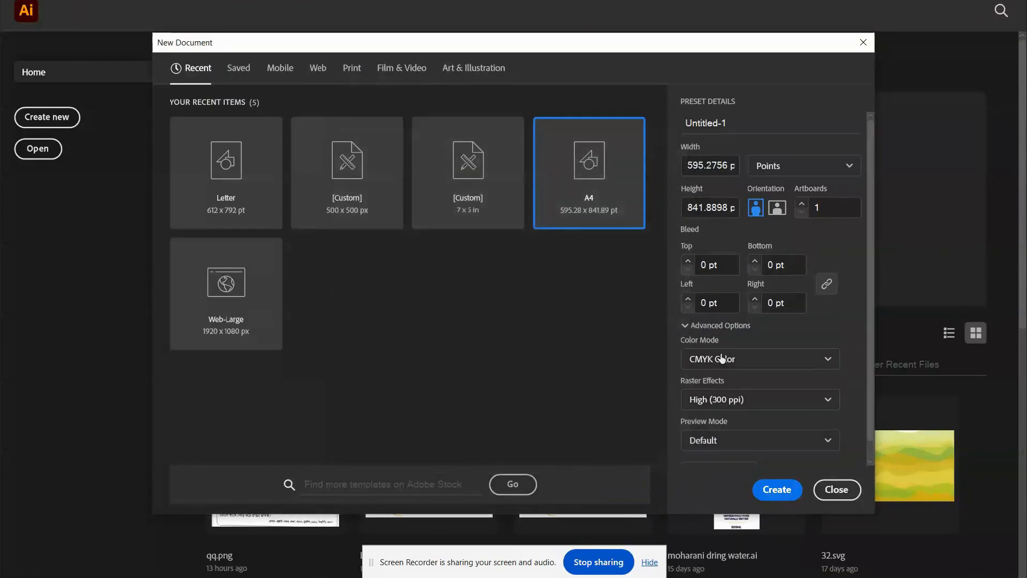
left_click(755, 491)
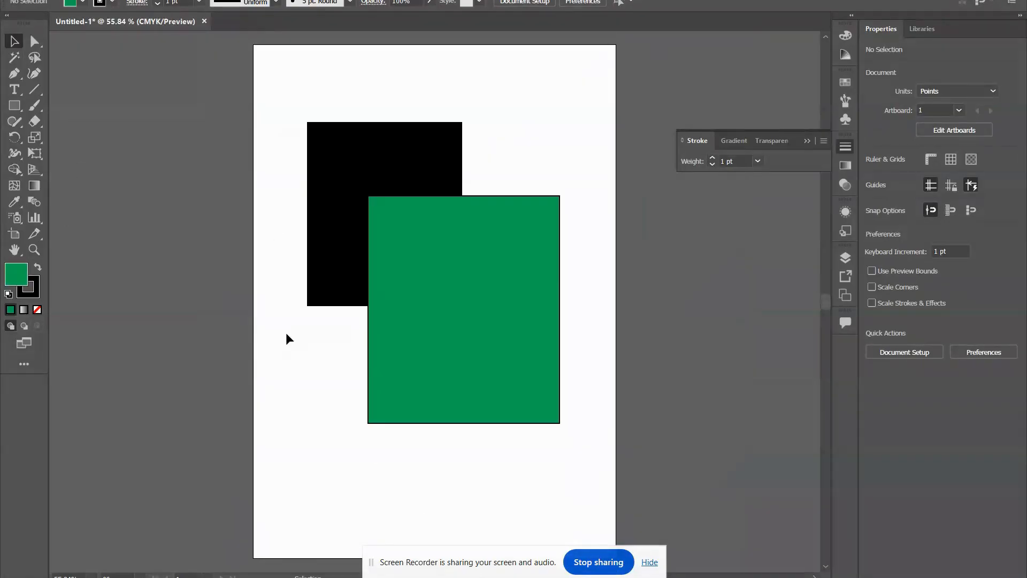
Move the black rectangle up-left to about X 192, Y 264 pt and the green one down-right to about X 403, Y 478 pt.
left_click(807, 140)
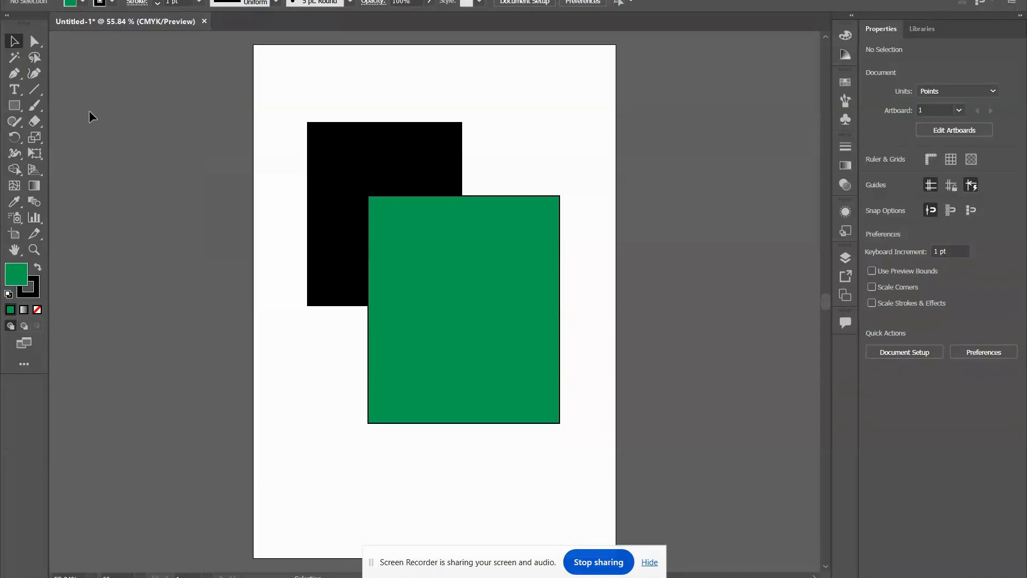
left_click(396, 167)
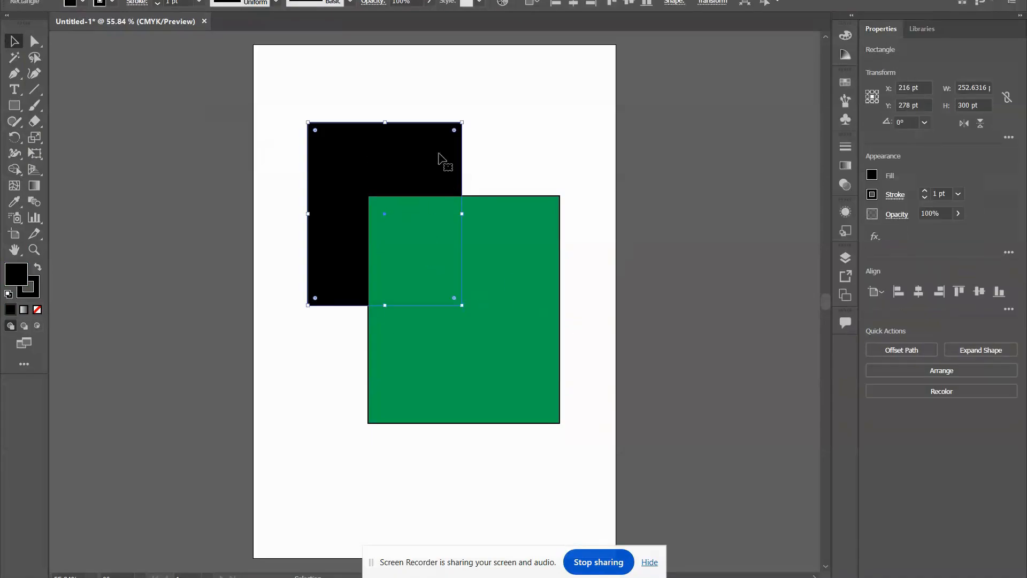
mouse_move(442, 161)
left_mouse_down()
mouse_move(358, 158)
mouse_move(428, 152)
left_mouse_up()
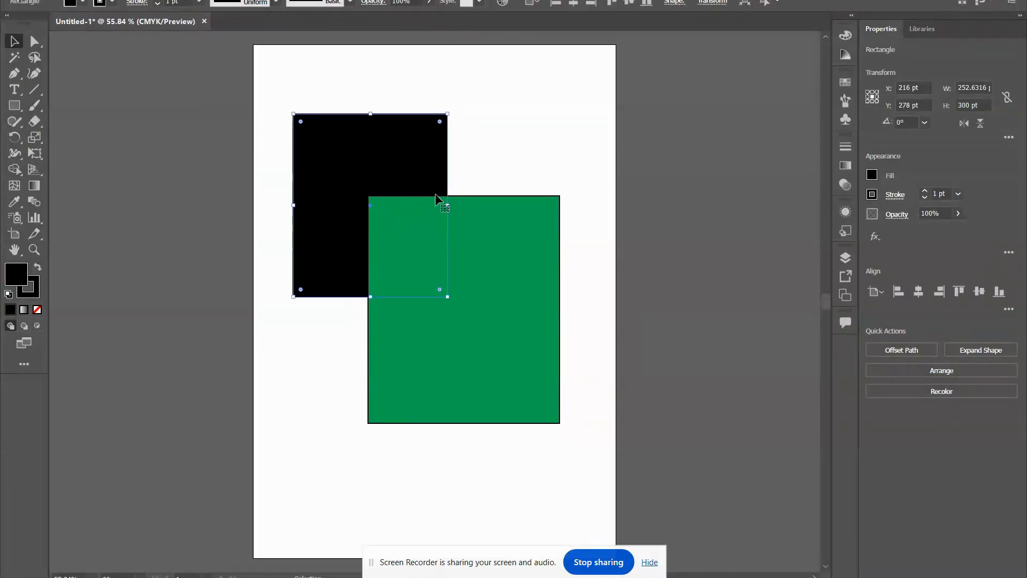
left_click(532, 325)
left_click_drag(493, 290, 528, 316)
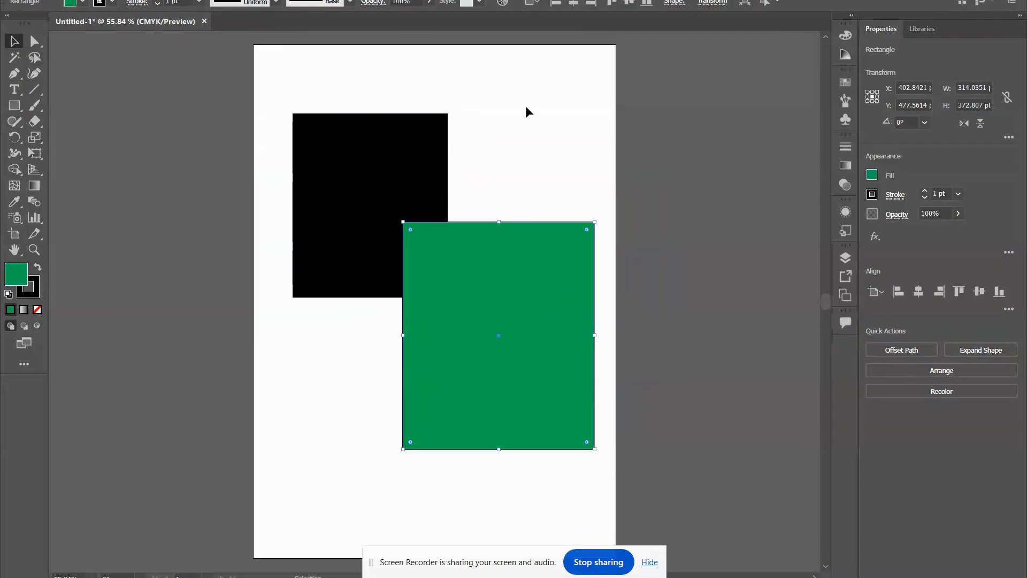
left_click(525, 110)
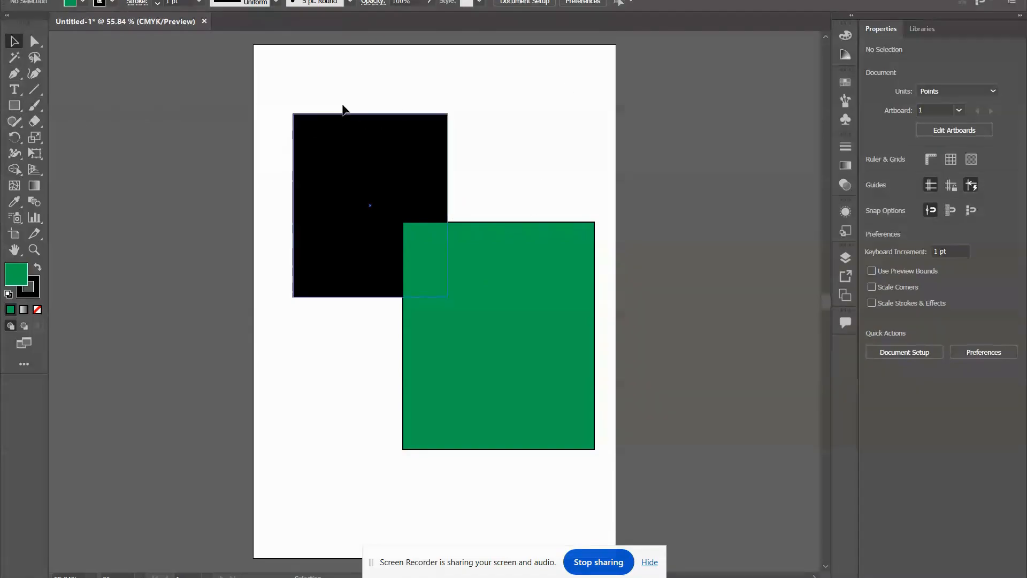
Select the black and green rectangles alternately with the Selection tool, ending with the black one selected.
left_click(404, 161)
left_click(522, 294)
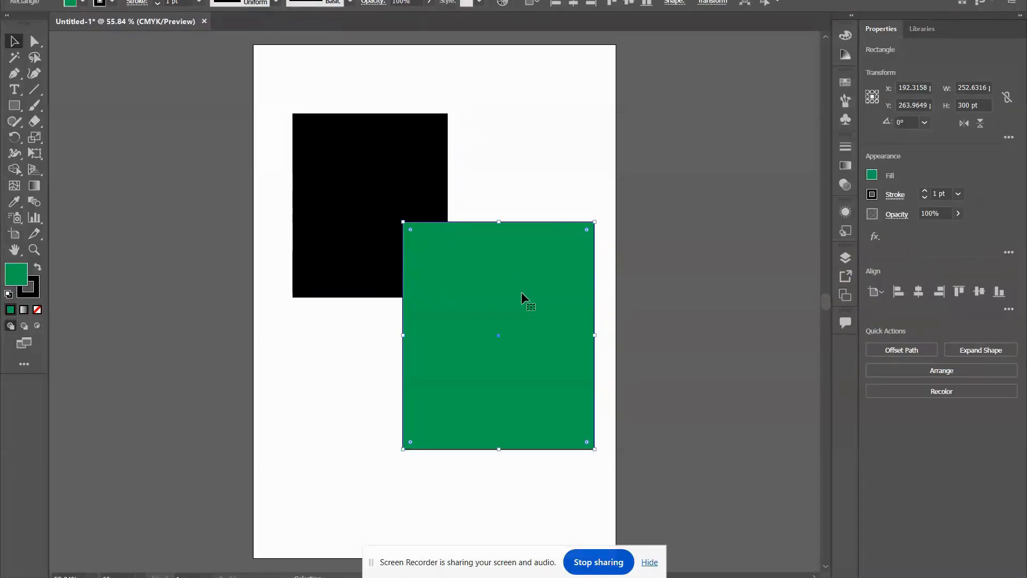
left_click(380, 174)
left_click(553, 342)
left_click(379, 186)
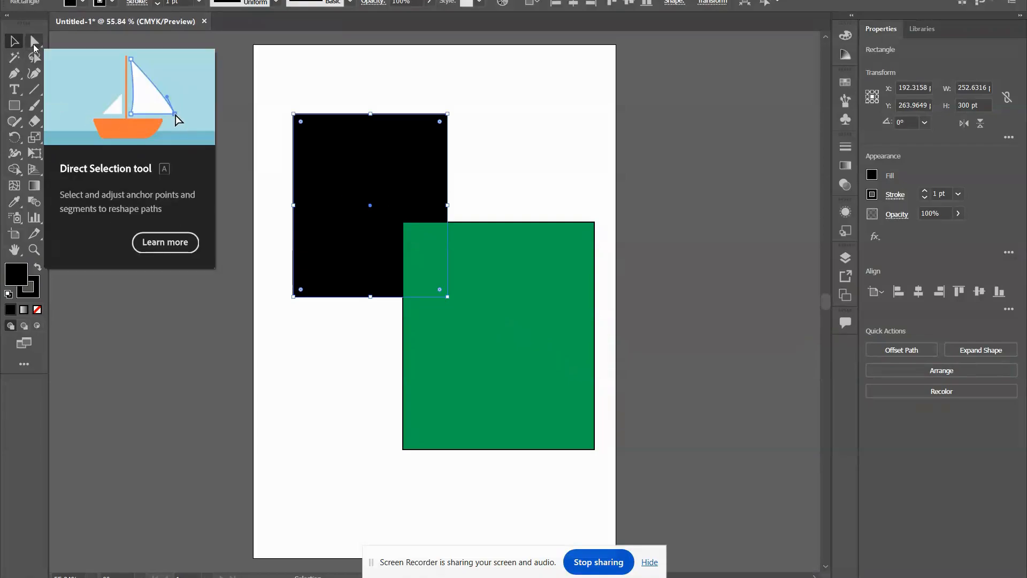
Reshape the black rectangle with the Direct Selection tool, pulling in and rounding its upper-right corner and shifting it to about X 220, Y 192 pt.
left_click(33, 46)
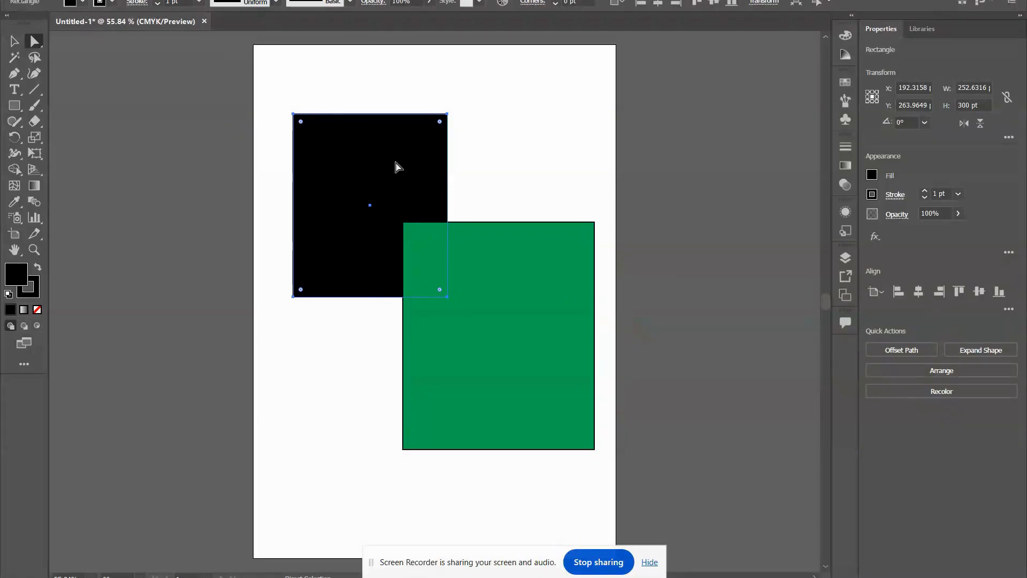
left_click(448, 115)
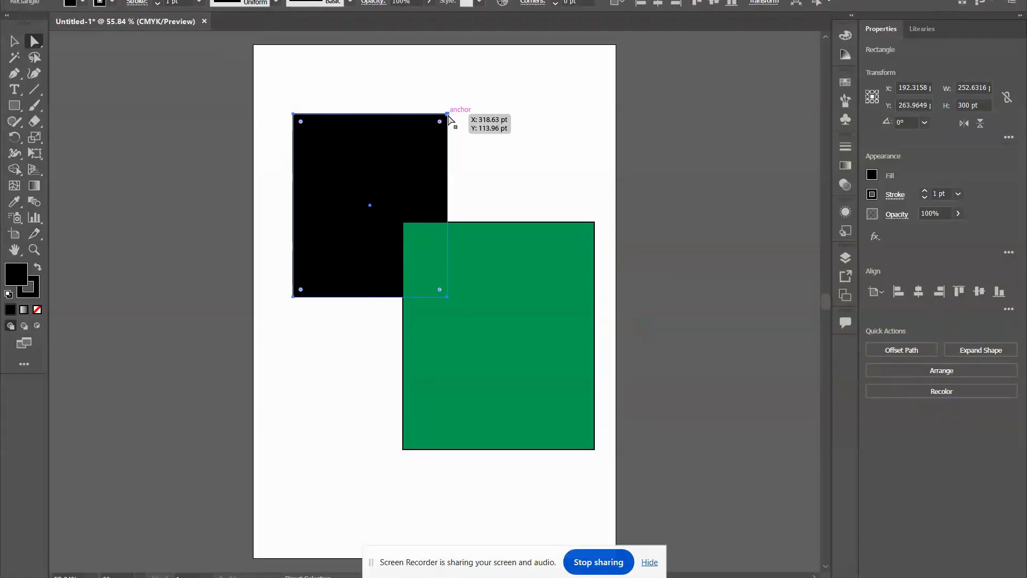
left_click_drag(448, 115, 387, 161)
left_click(14, 41)
left_click(34, 41)
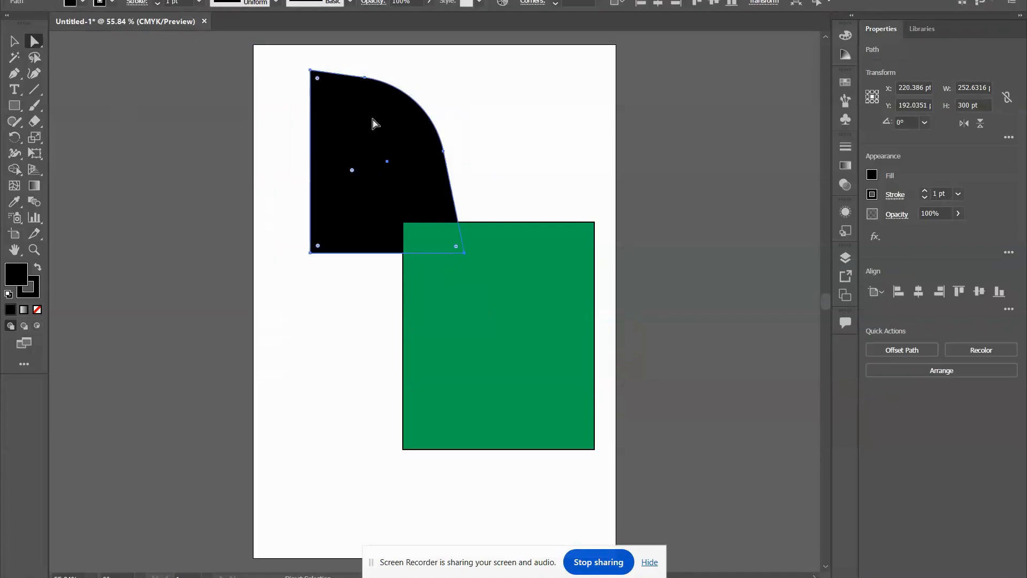
Try rounding all corners of the black shape, and its upper-left corner alone to about 23 pt, undoing each attempt.
left_click_drag(317, 246, 360, 207)
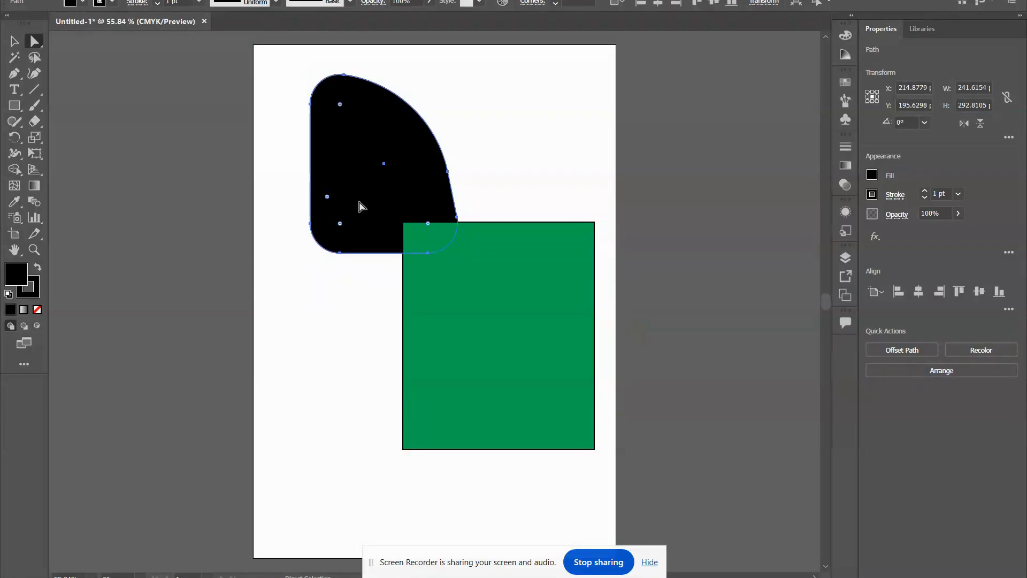
key("ctrl+z")
left_click(337, 225)
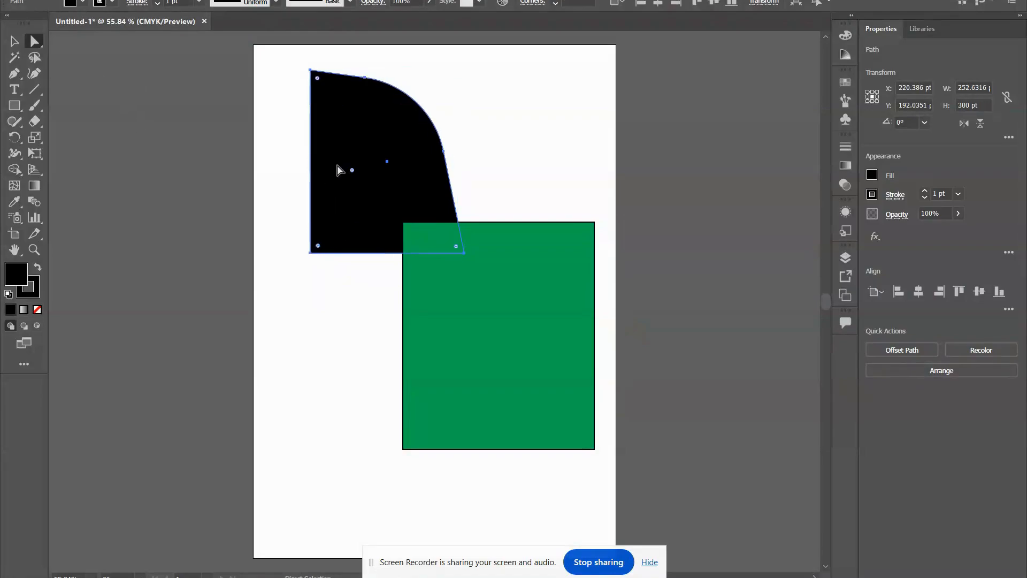
left_click(317, 80)
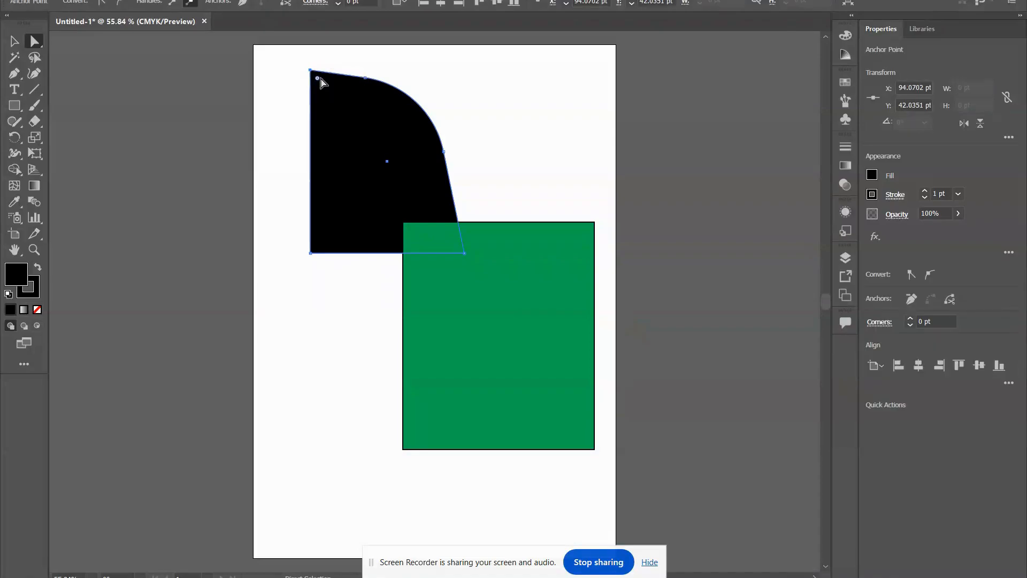
mouse_move(332, 87)
left_mouse_down()
mouse_move(373, 122)
mouse_move(323, 92)
left_mouse_up()
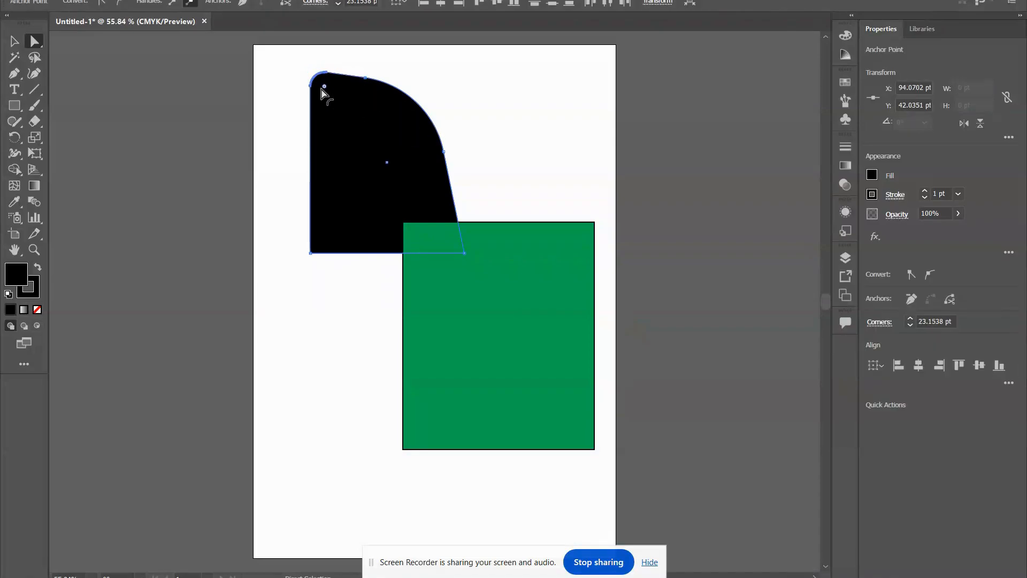
key("ctrl+z")
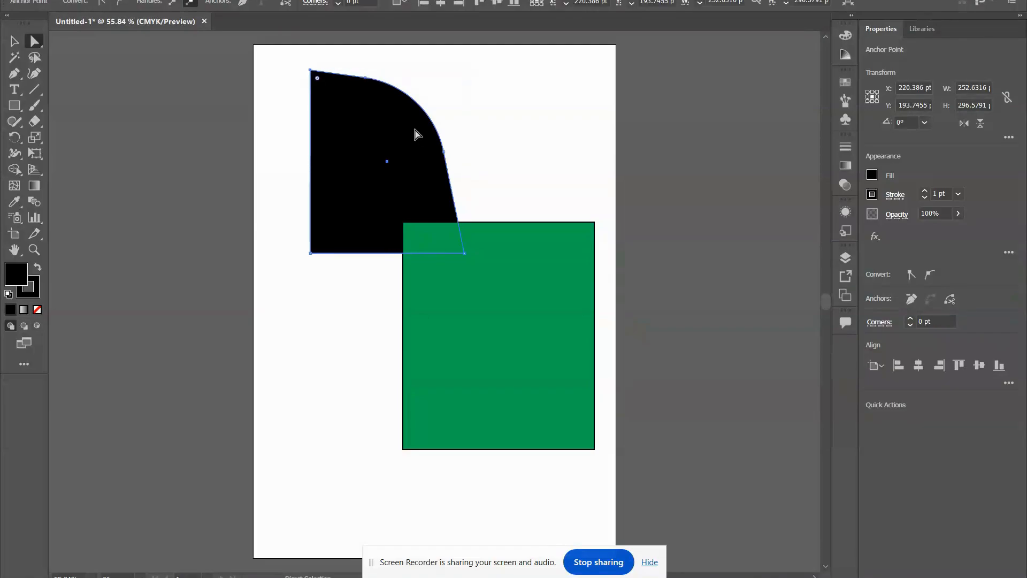
Select the whole black shape and round all its corners together, reducing it to about 242 by 293 pt.
left_click(278, 109)
left_click(349, 106)
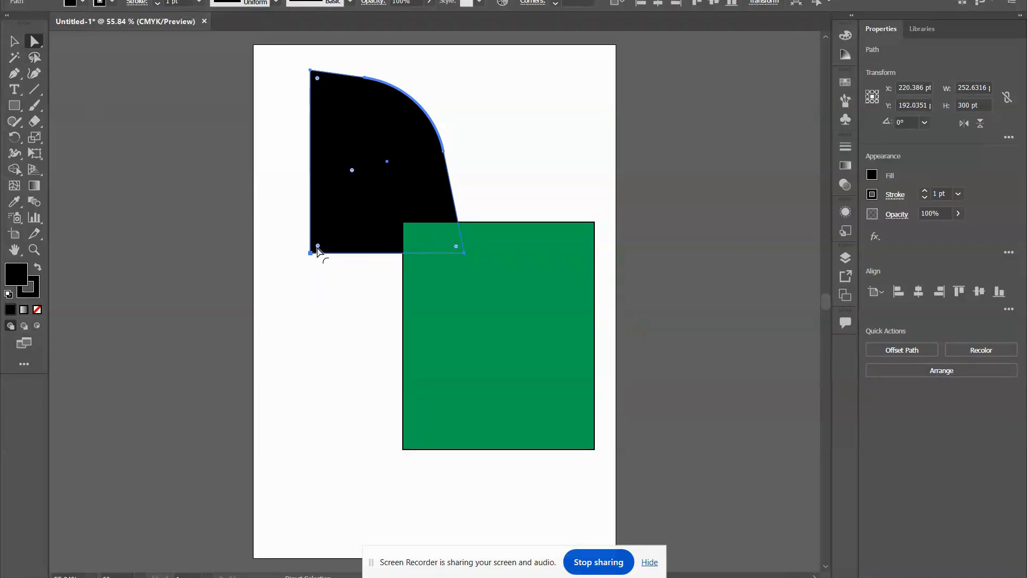
left_click_drag(317, 246, 413, 183)
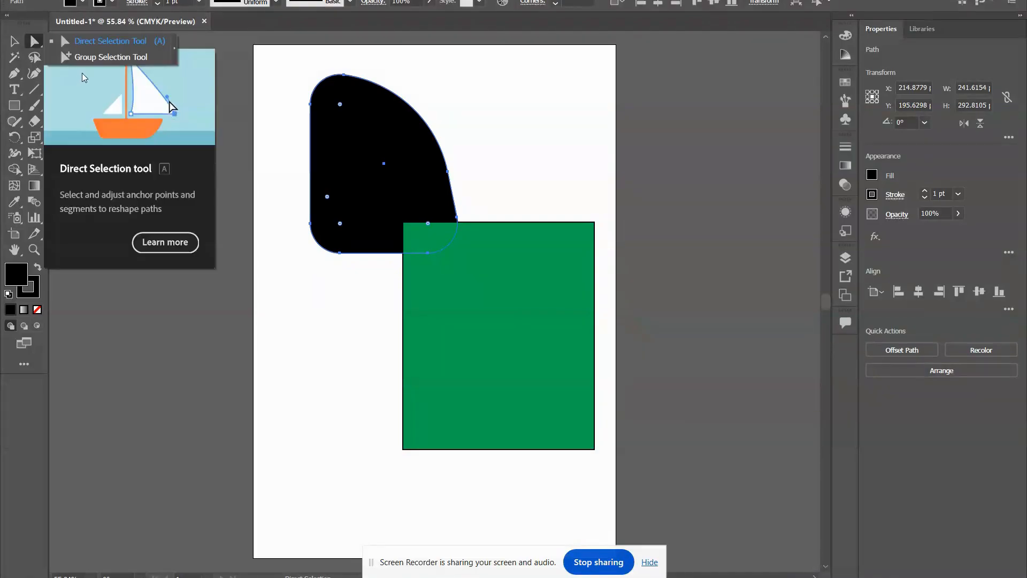
left_click(36, 43)
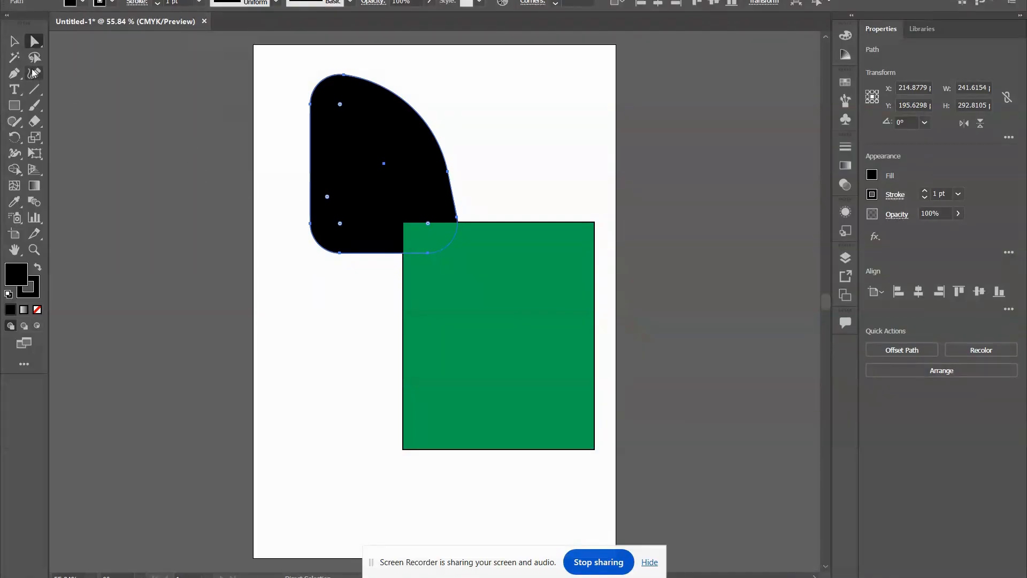
Select the black shape and the green rectangle together with the Selection tool and group them.
left_click(20, 41)
left_click_drag(263, 78, 649, 503)
right_click(396, 180)
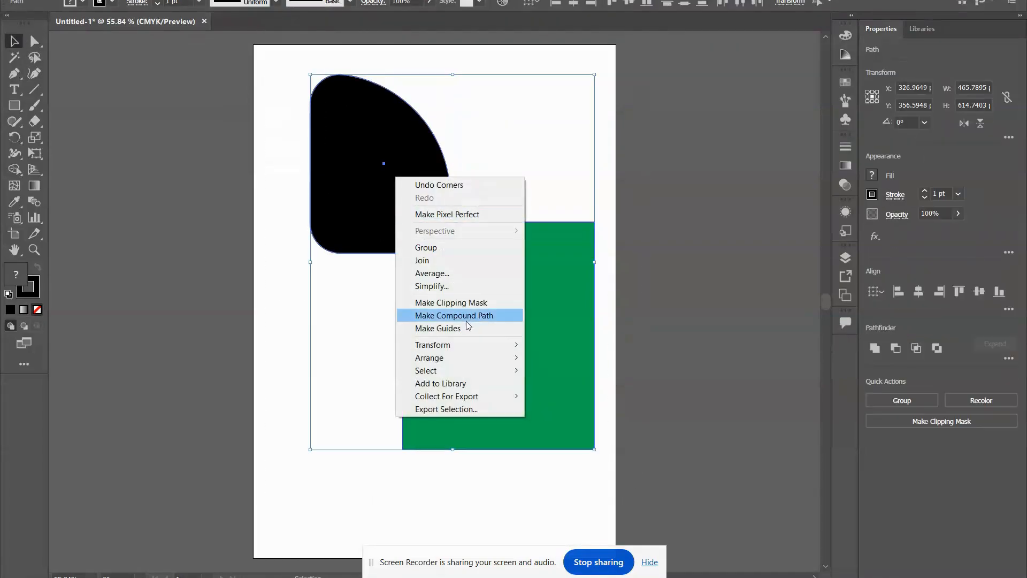
left_click(428, 249)
left_click(646, 328)
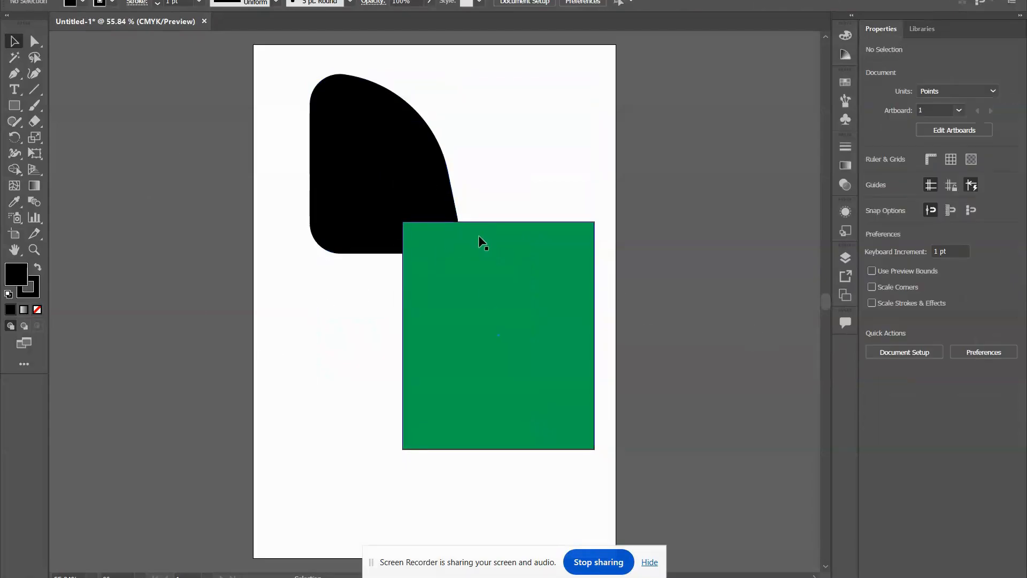
Move the group down and slightly left to about X 311, Y 421 pt, and reselect it.
left_click_drag(480, 237, 469, 275)
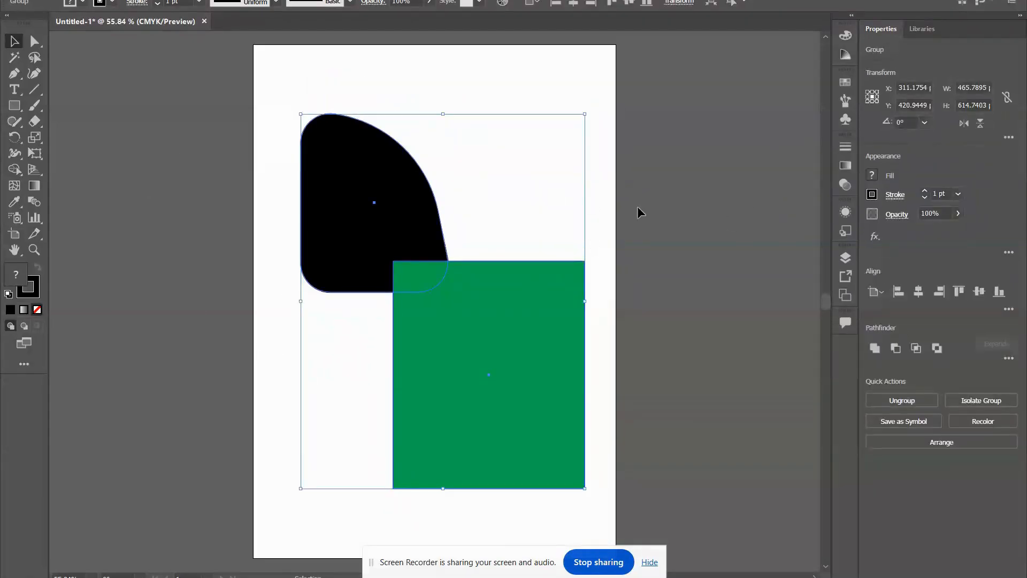
left_click(637, 207)
left_click(410, 339)
Move the whole selected group slightly up and right using the Group Selection tool, and deselect it.
left_click_drag(34, 41, 67, 57)
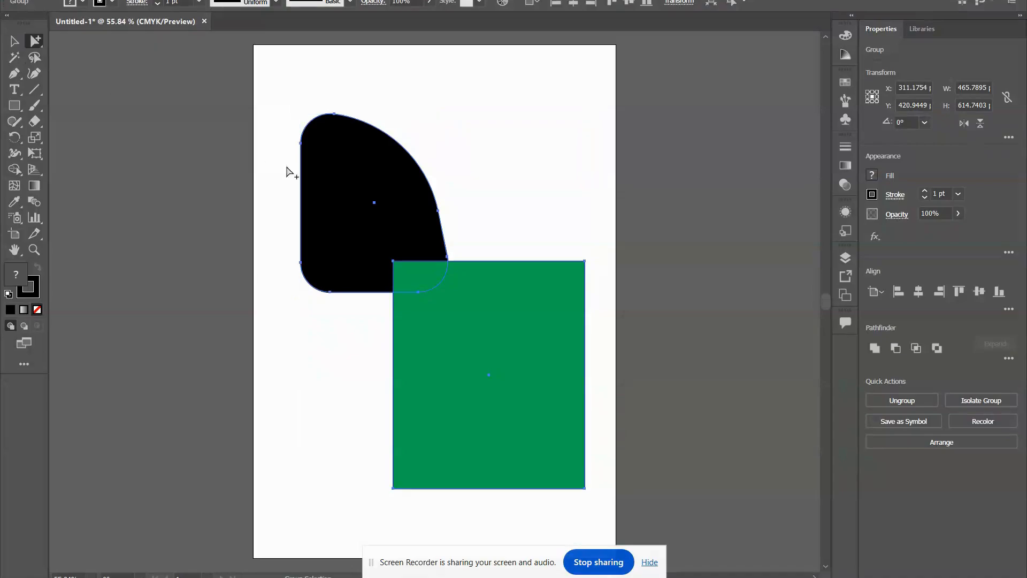
left_click_drag(398, 172, 413, 156)
left_click(601, 120)
Select only the green rectangle inside the group with the Group Selection tool and move it to about X 347, Y 496 pt.
left_click_drag(41, 43, 74, 58)
left_click(538, 193)
left_click(521, 252)
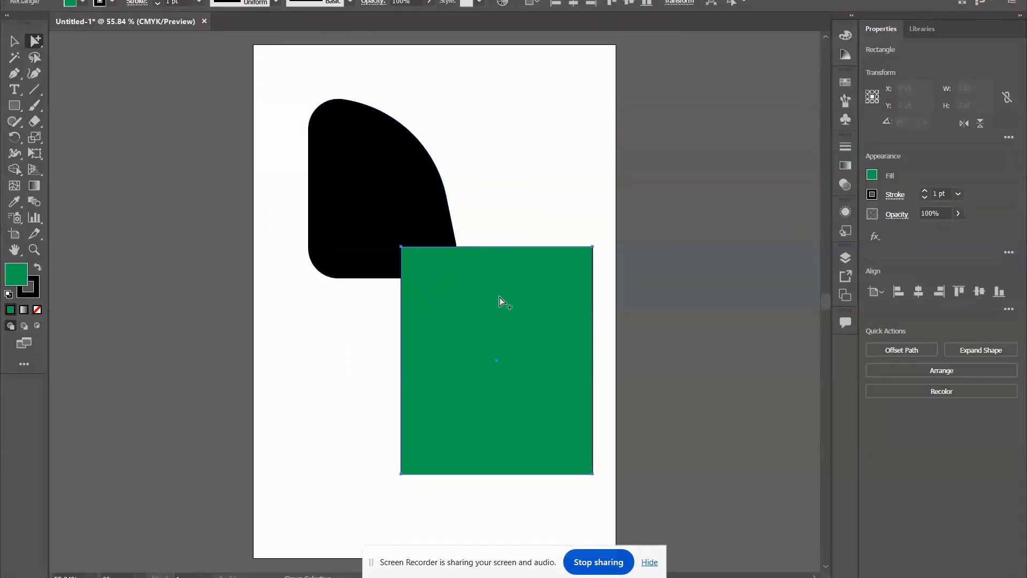
left_click_drag(500, 300, 497, 321)
left_click(370, 163)
left_click(450, 287)
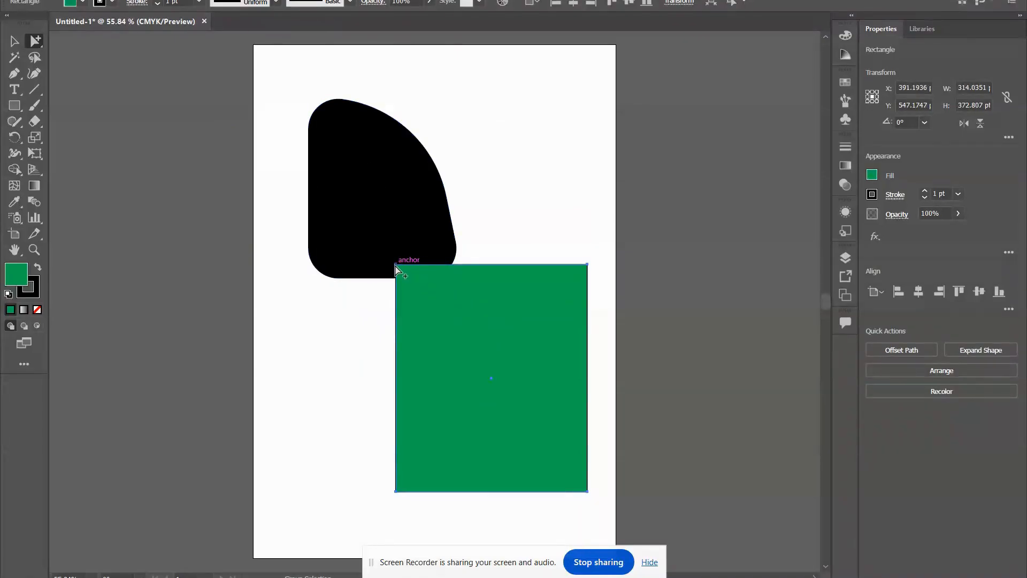
left_click_drag(395, 266, 368, 233)
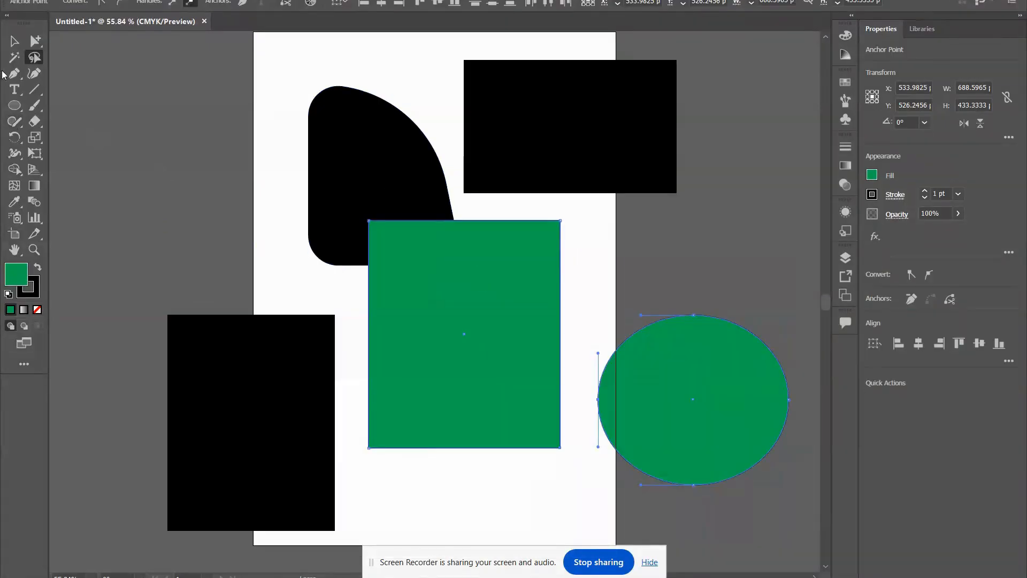
Use the Magic Wand tool to select all black objects, and after that all green objects, by their matching fill.
left_click(9, 58)
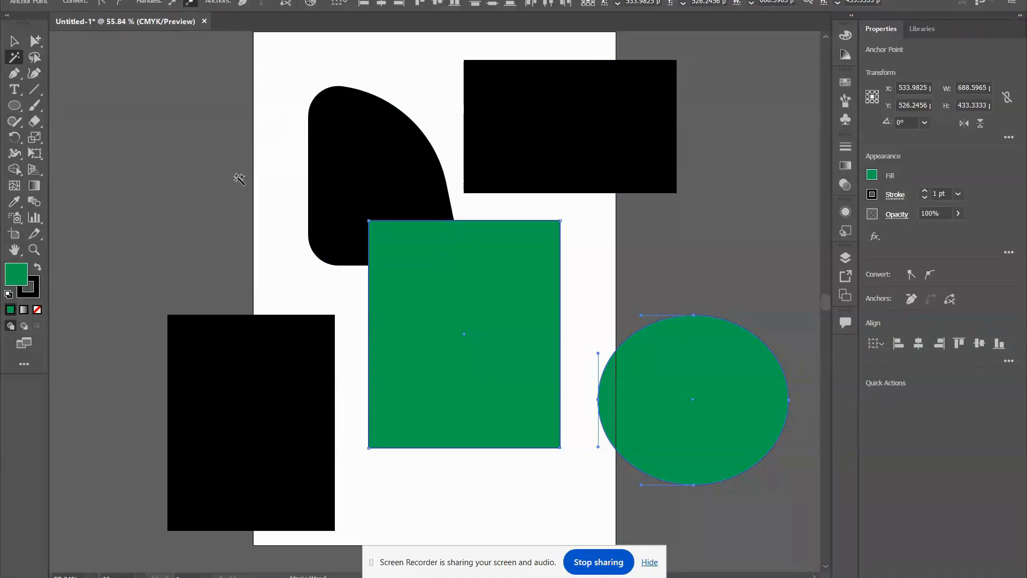
left_click(194, 379)
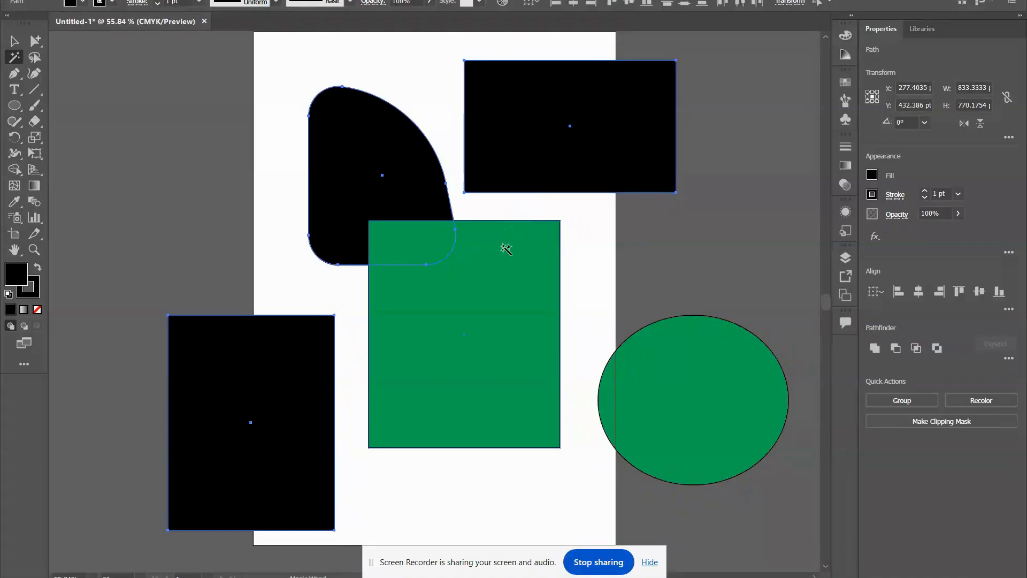
left_click(543, 303)
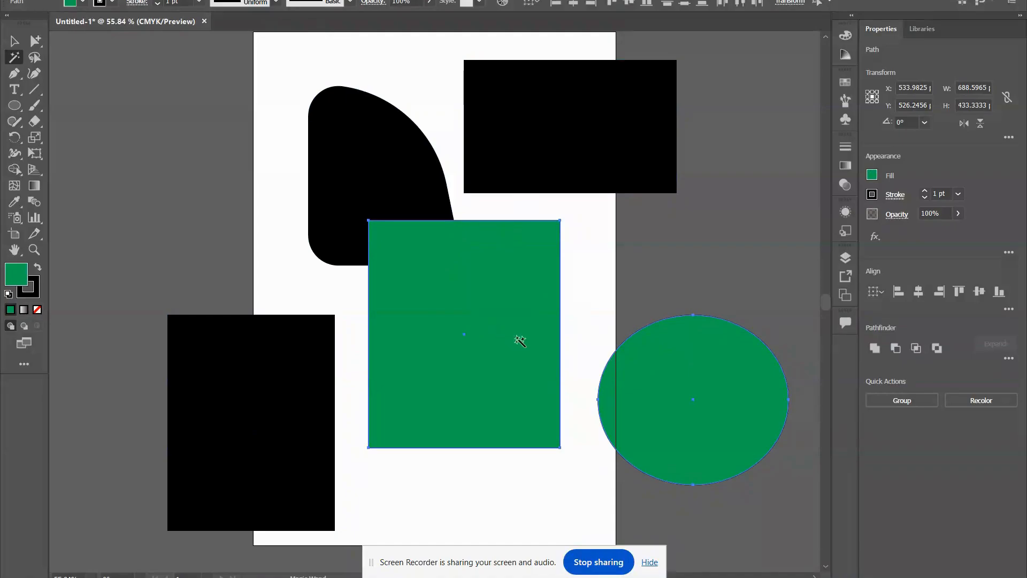
Use the Lasso tool to select the rounded black shape with the lower-left black rectangle, and after that the green rectangle with the ellipse.
left_click(32, 57)
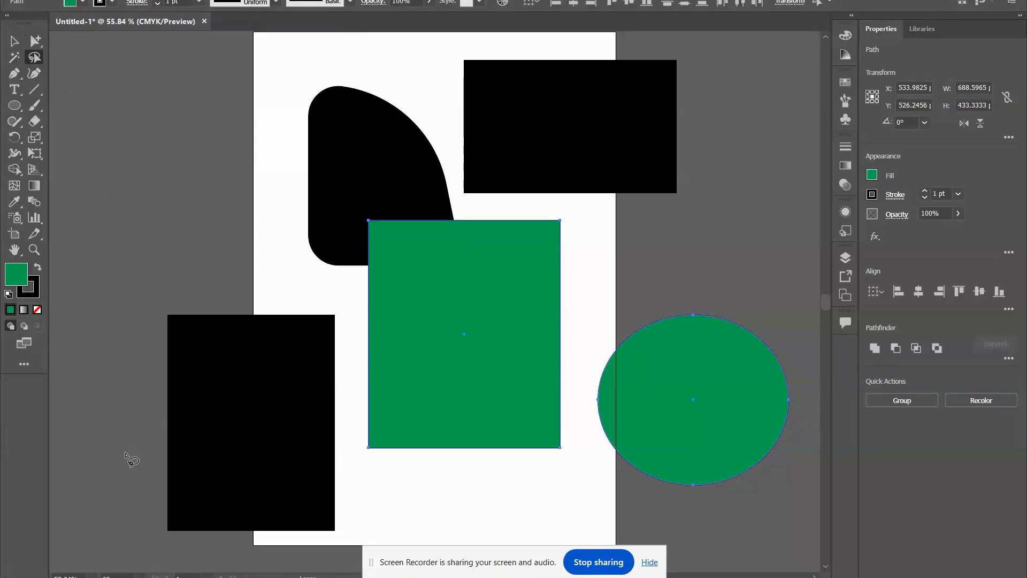
mouse_move(128, 451)
left_mouse_down()
mouse_move(179, 406)
mouse_move(294, 220)
mouse_move(319, 167)
mouse_move(305, 140)
mouse_move(197, 204)
mouse_move(140, 323)
mouse_move(138, 462)
left_mouse_up()
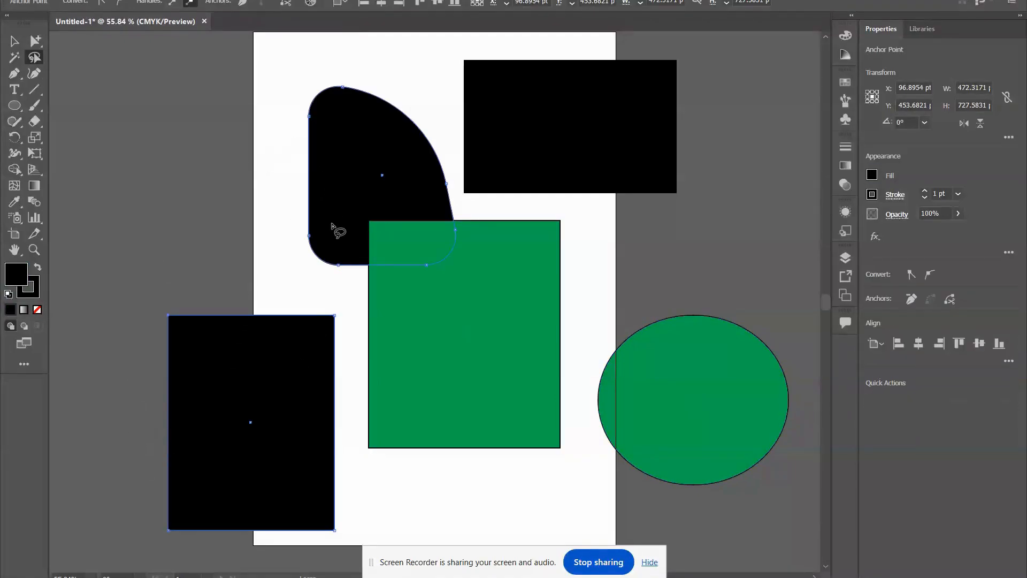
mouse_move(422, 495)
left_mouse_down()
mouse_move(443, 474)
mouse_move(671, 403)
mouse_move(773, 421)
mouse_move(563, 507)
mouse_move(486, 513)
mouse_move(407, 487)
left_mouse_up()
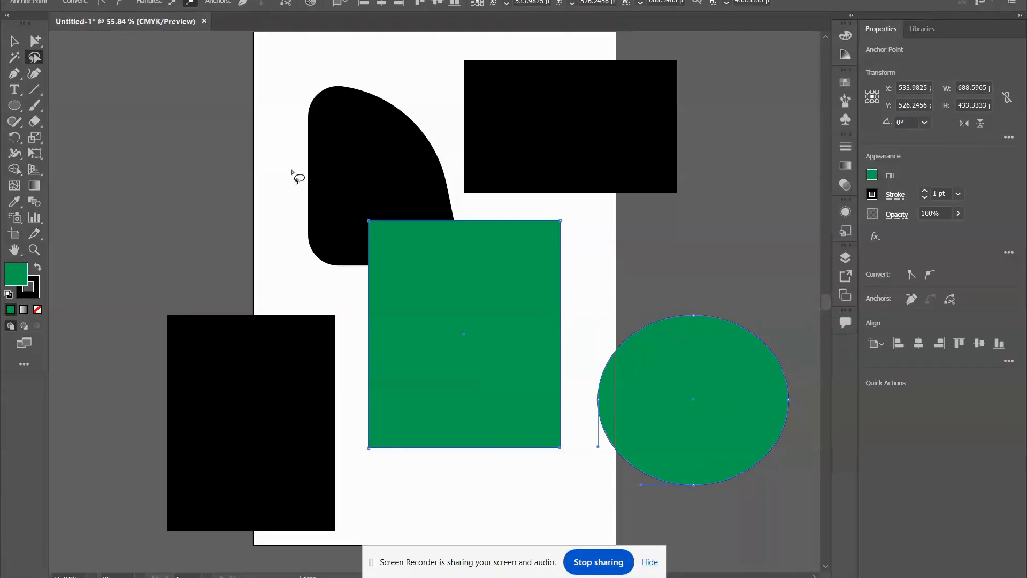
left_click(158, 243)
mouse_move(155, 242)
left_mouse_down()
mouse_move(127, 305)
mouse_move(176, 391)
mouse_move(249, 410)
mouse_move(357, 376)
mouse_move(462, 308)
mouse_move(519, 201)
mouse_move(525, 132)
mouse_move(403, 84)
mouse_move(282, 110)
mouse_move(215, 146)
mouse_move(145, 250)
left_mouse_up()
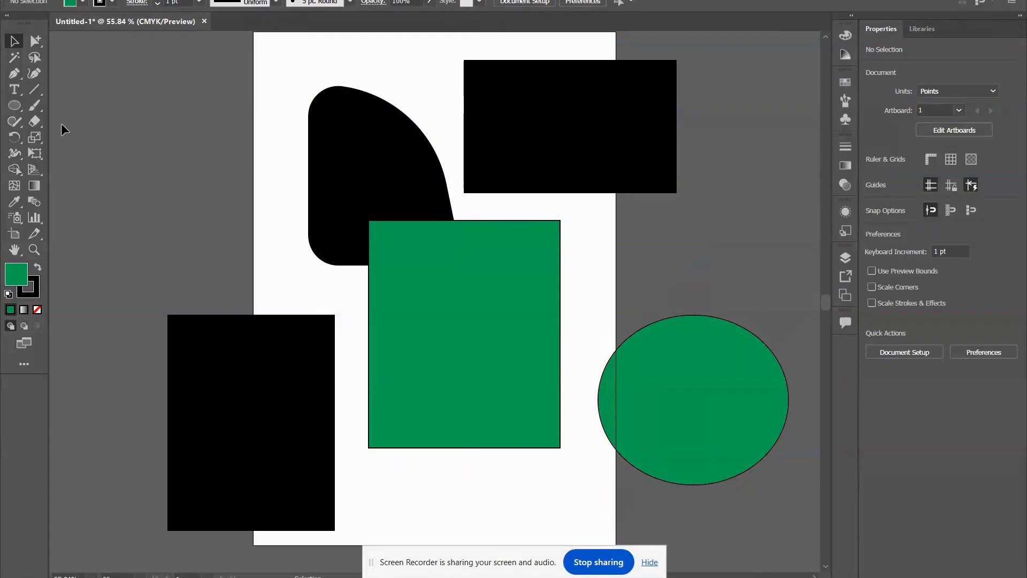
Draw a green-filled path of straight segments through six anchor points to the left of the artboard with the Pen tool.
left_click(12, 74)
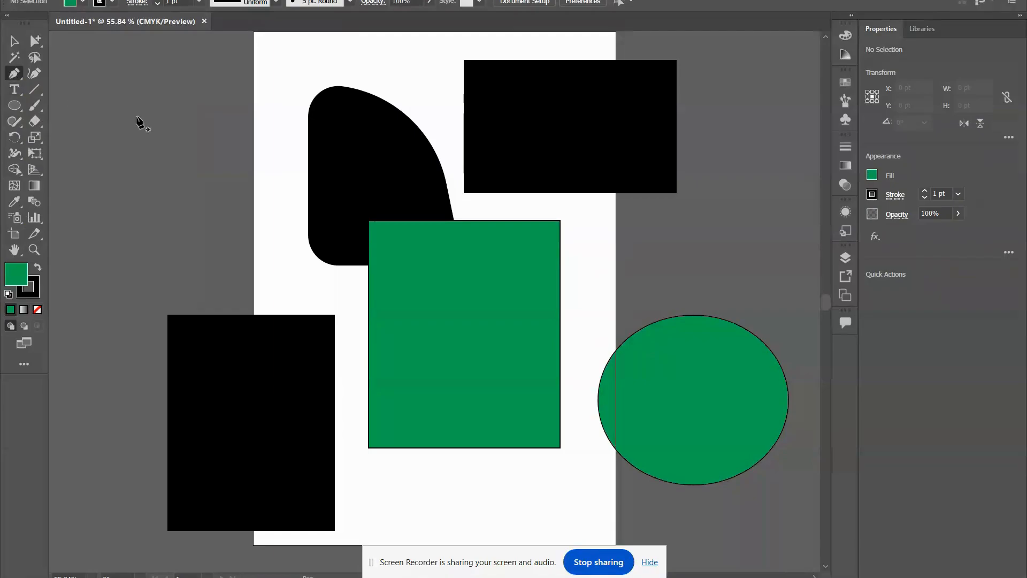
left_click(93, 137)
left_click(201, 75)
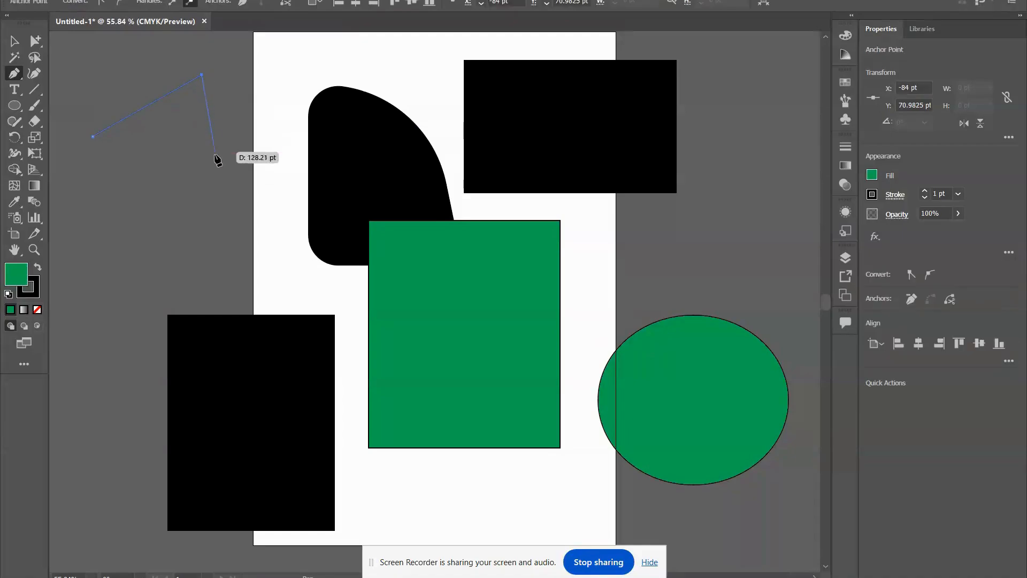
left_click(216, 193)
left_click(84, 259)
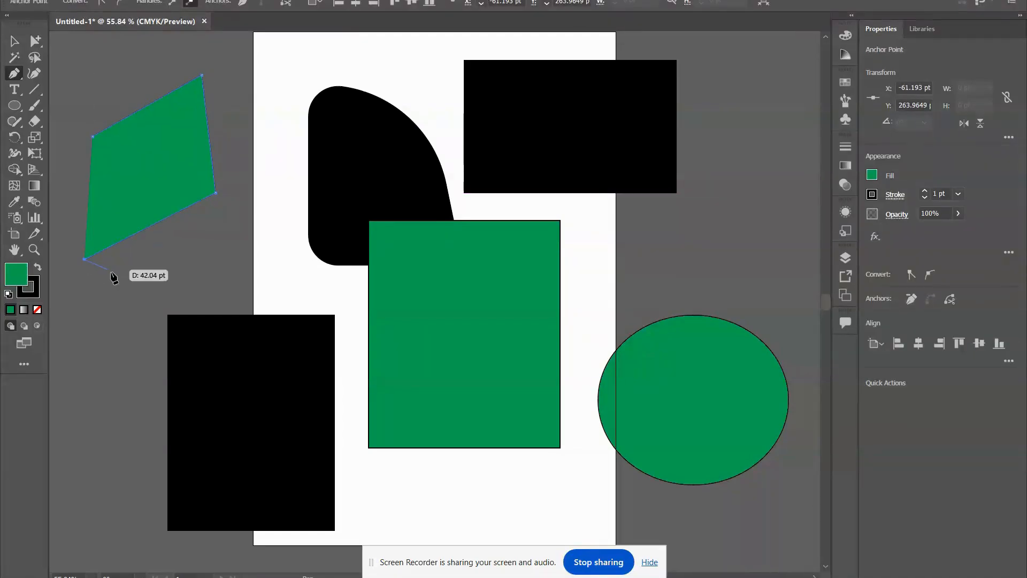
left_click(96, 365)
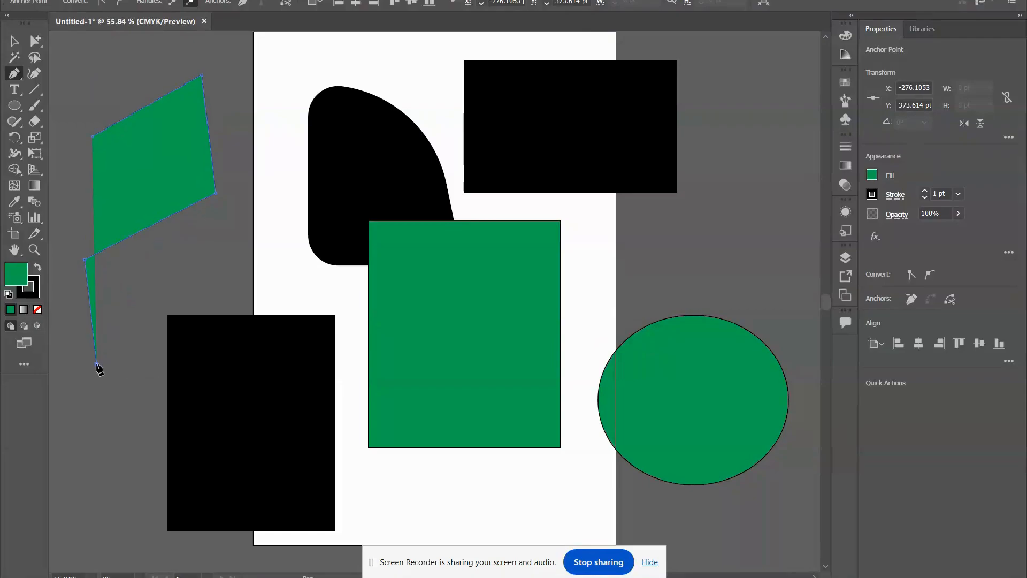
left_click(64, 231)
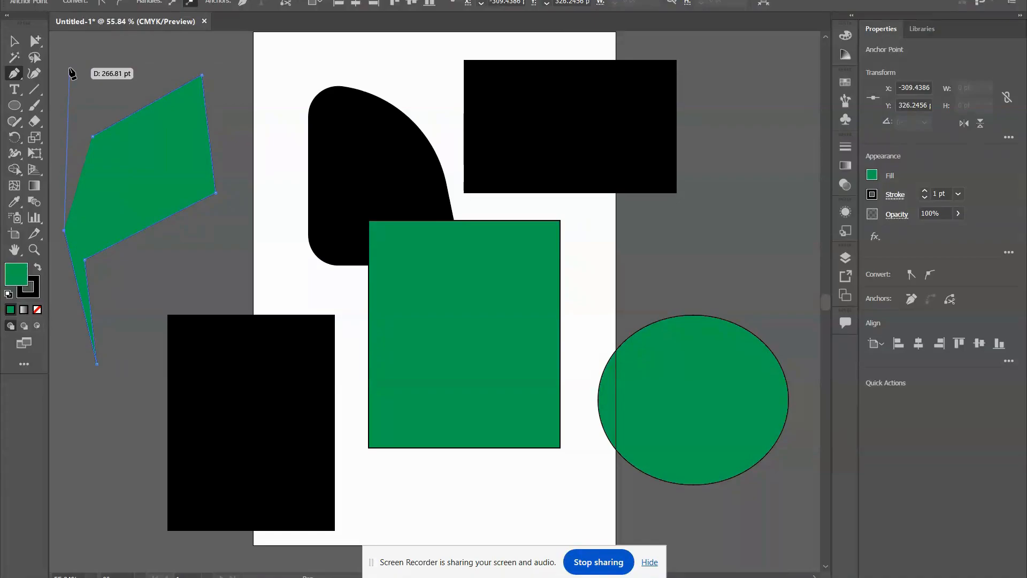
Extend the green path with curved segments across the artboard's upper-left corner, followed by straight segments back down to the left with the Pen tool.
left_click_drag(69, 68, 125, 48)
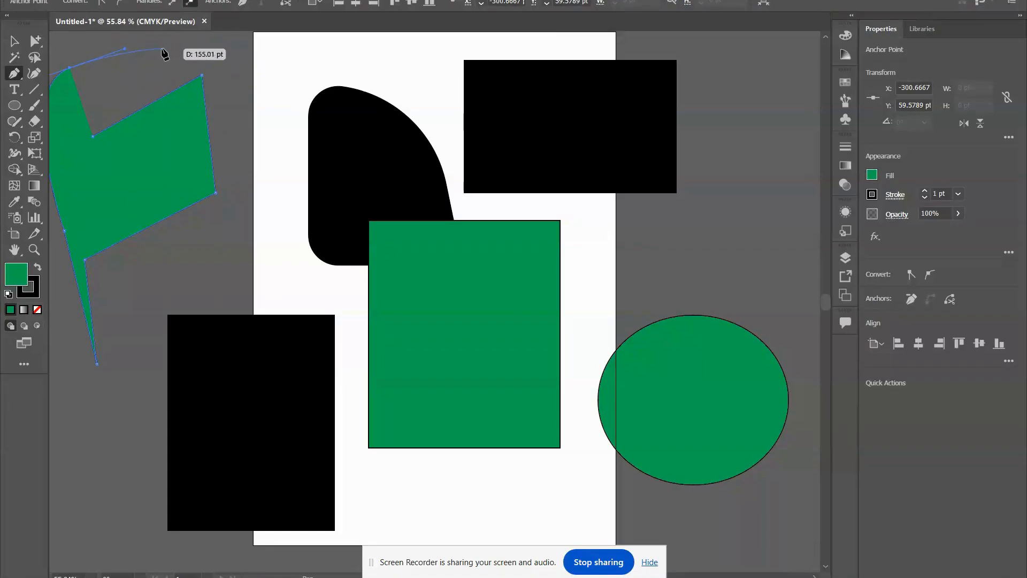
left_click(108, 41)
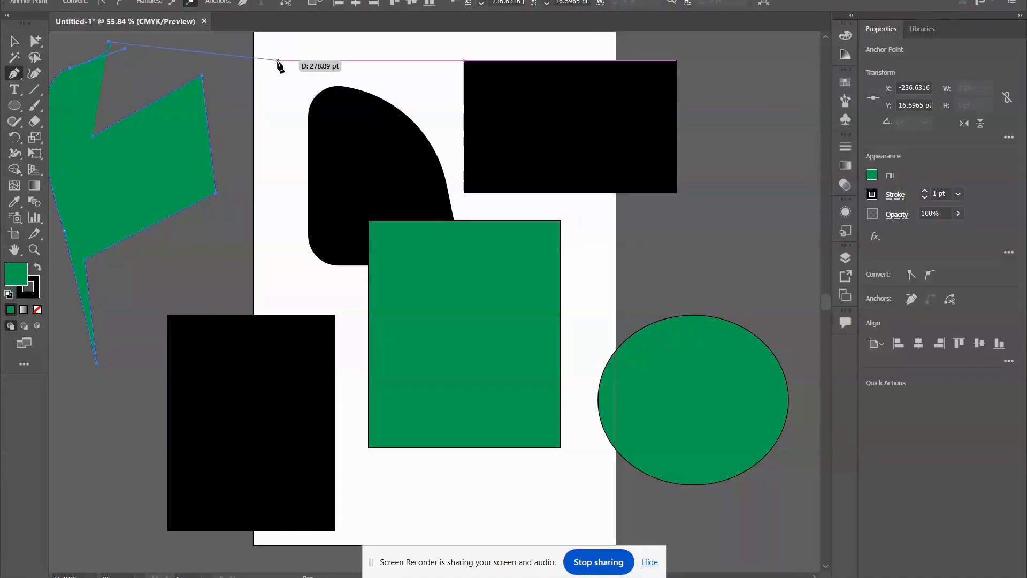
left_click_drag(277, 61, 299, 196)
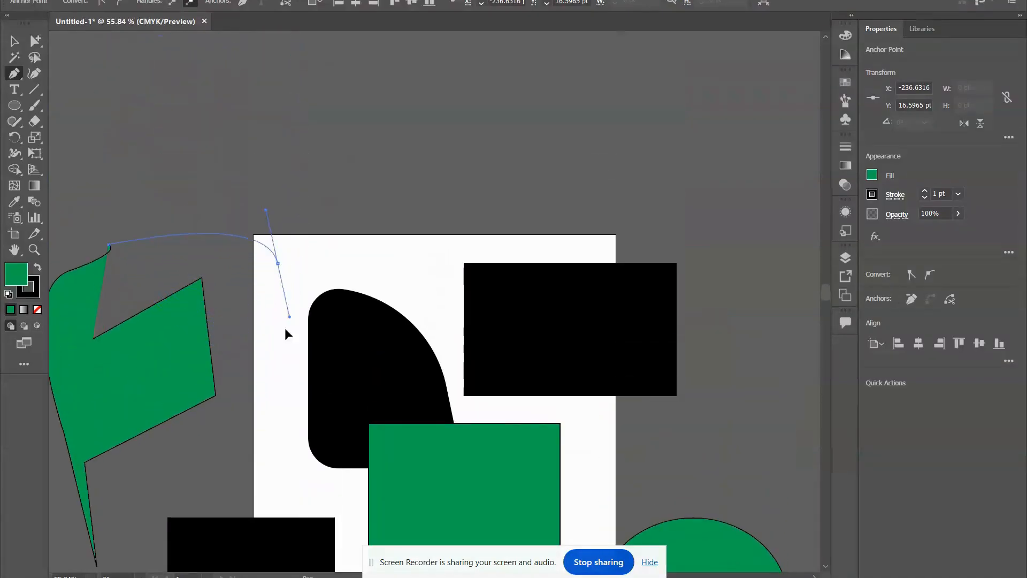
left_click_drag(285, 330, 292, 266)
left_click_drag(320, 183, 290, 305)
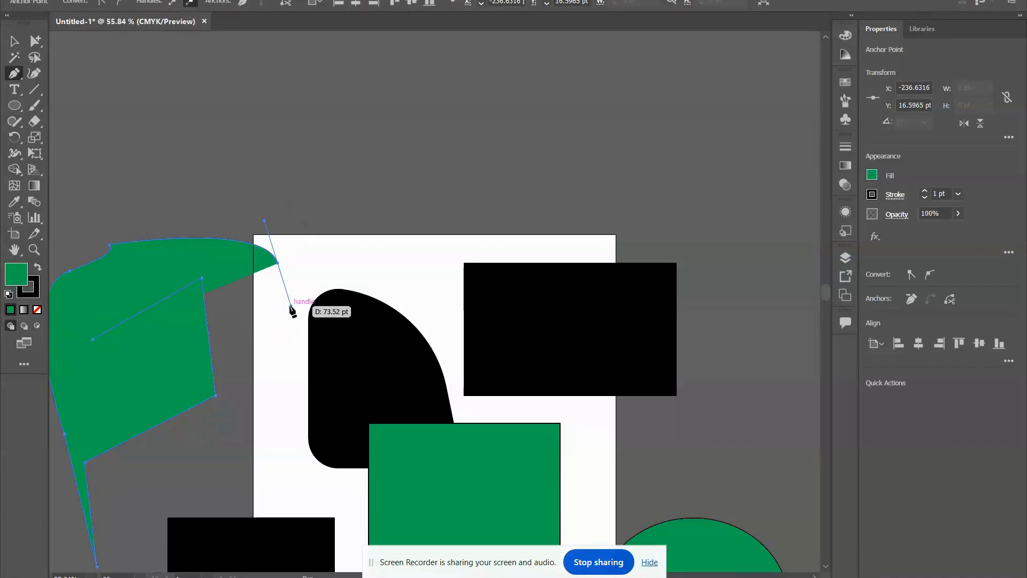
left_click(245, 387)
left_click(219, 442)
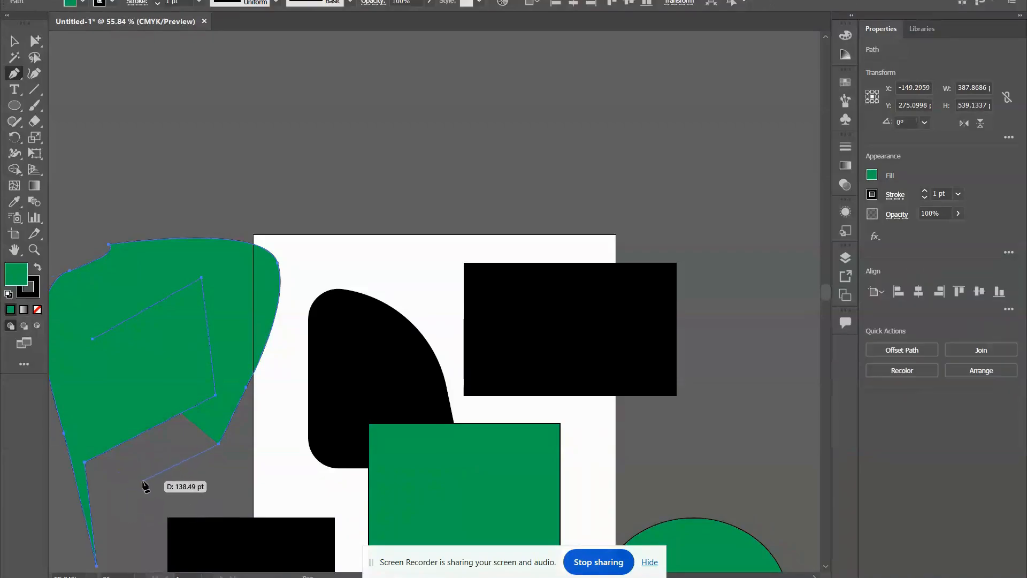
left_click(143, 481)
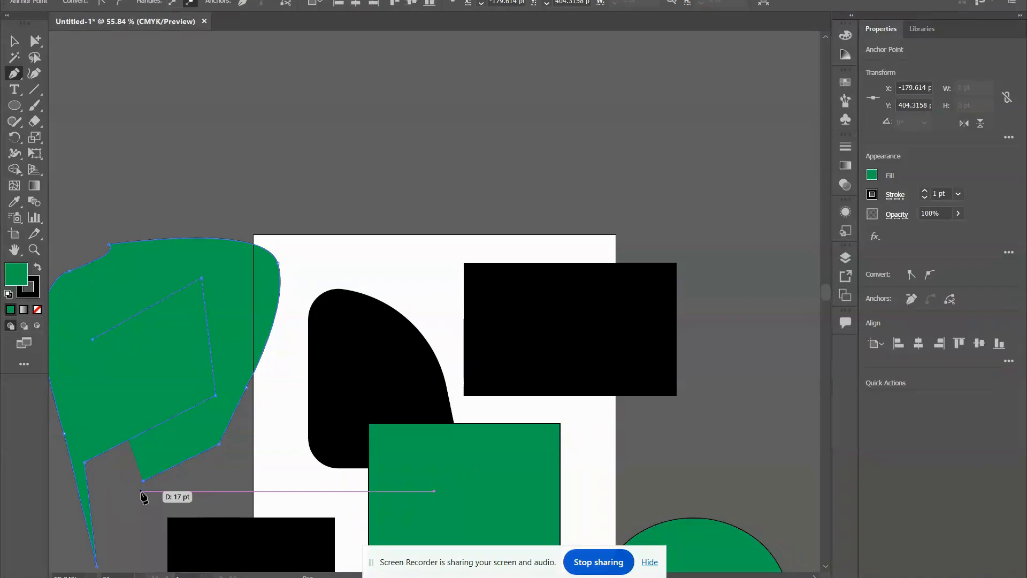
Add extra anchor points along the curved top edge of the green path with the Add Anchor Point tool.
left_click(15, 79)
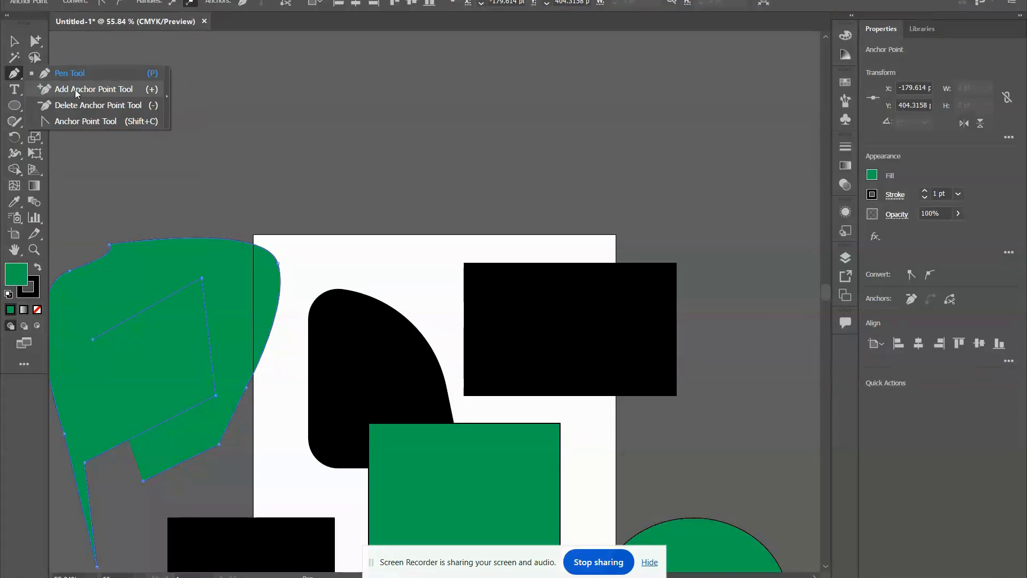
left_click(109, 91)
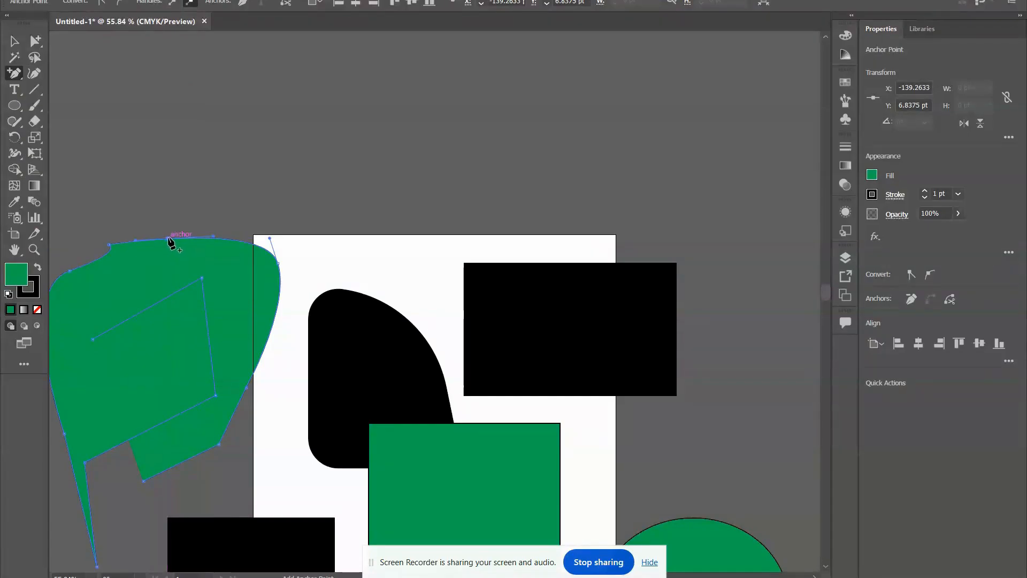
left_click(169, 238)
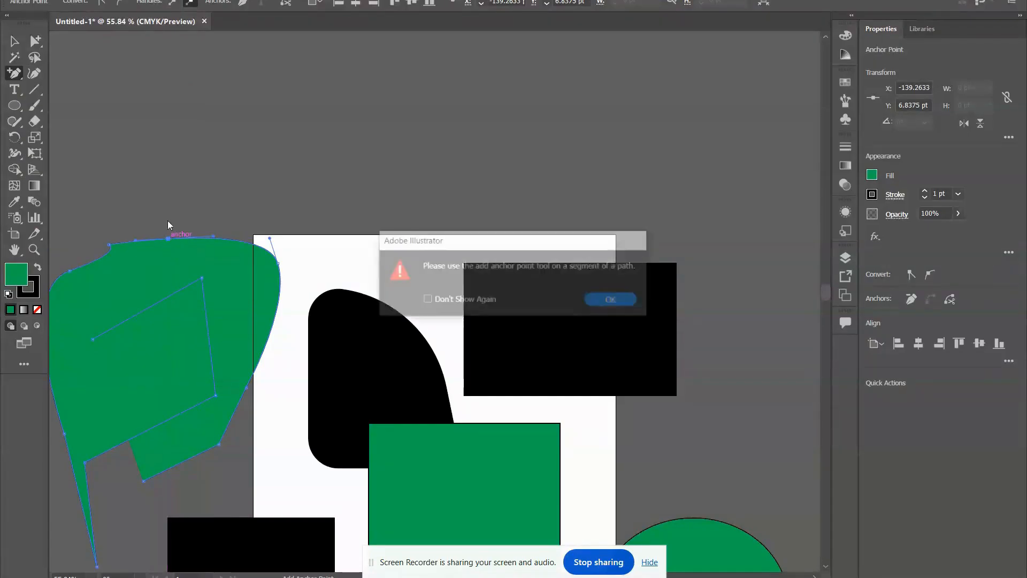
left_click(614, 300)
left_click(251, 241)
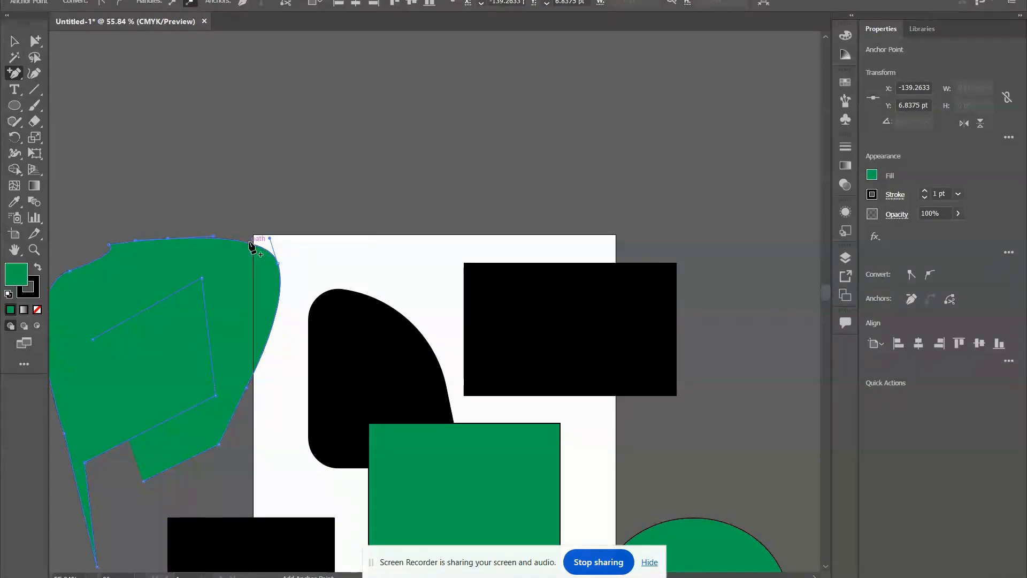
left_click(226, 226)
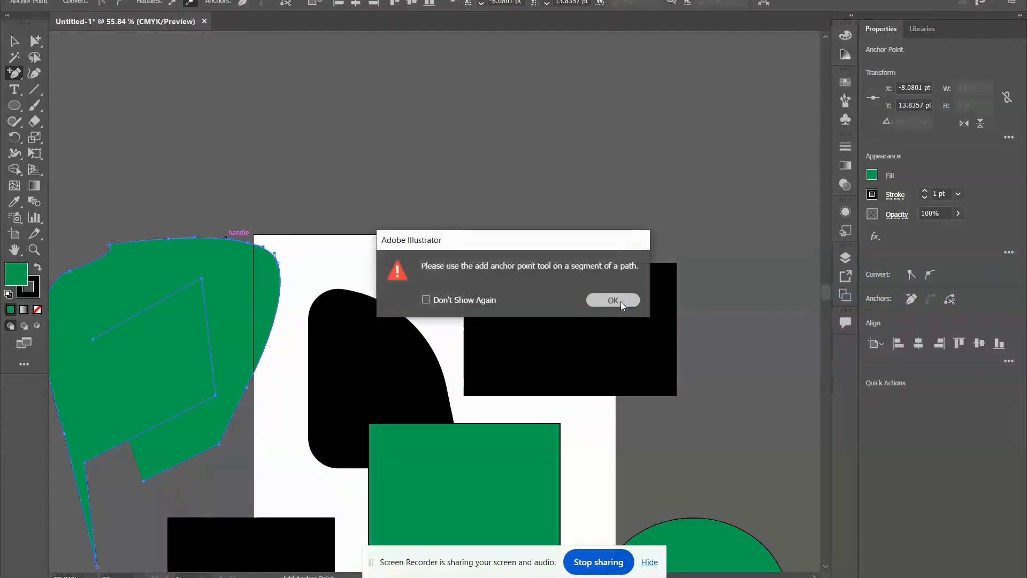
left_click(621, 301)
Pull the direction handle of the added anchor near the artboard corner upward with the Direct Selection tool to form a peak.
left_click(15, 42)
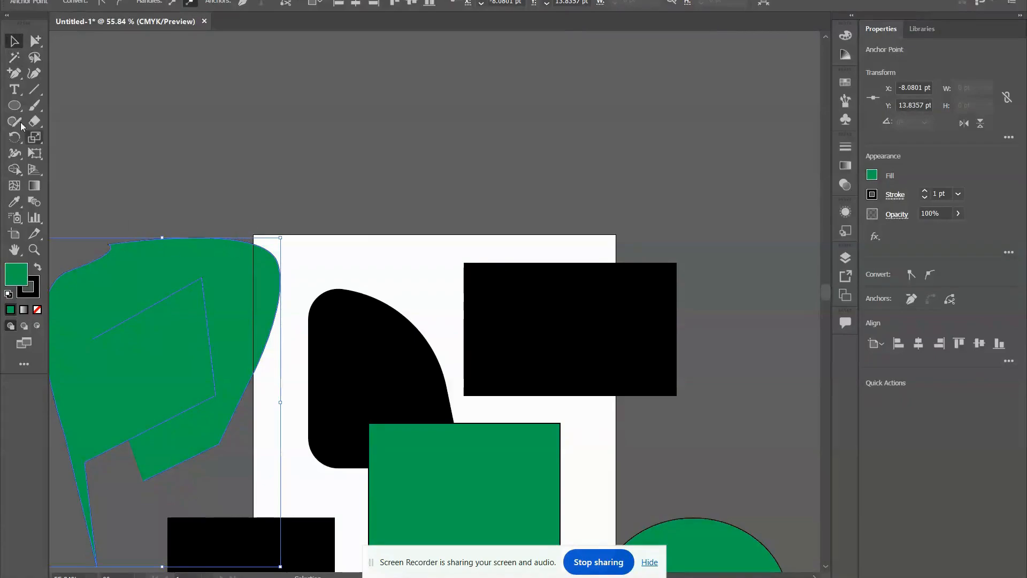
right_click(36, 41)
left_click(86, 42)
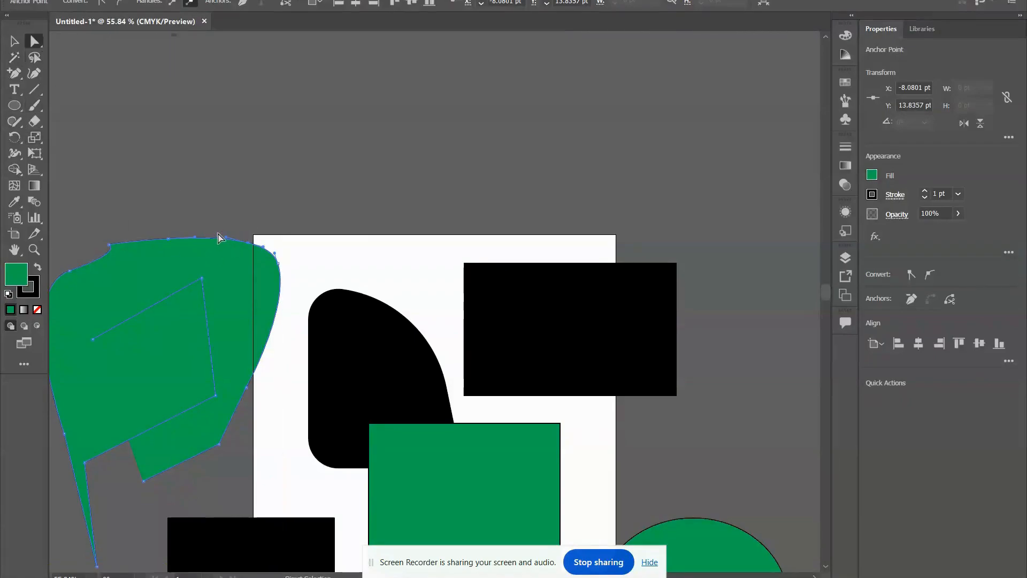
left_click_drag(228, 240, 270, 92)
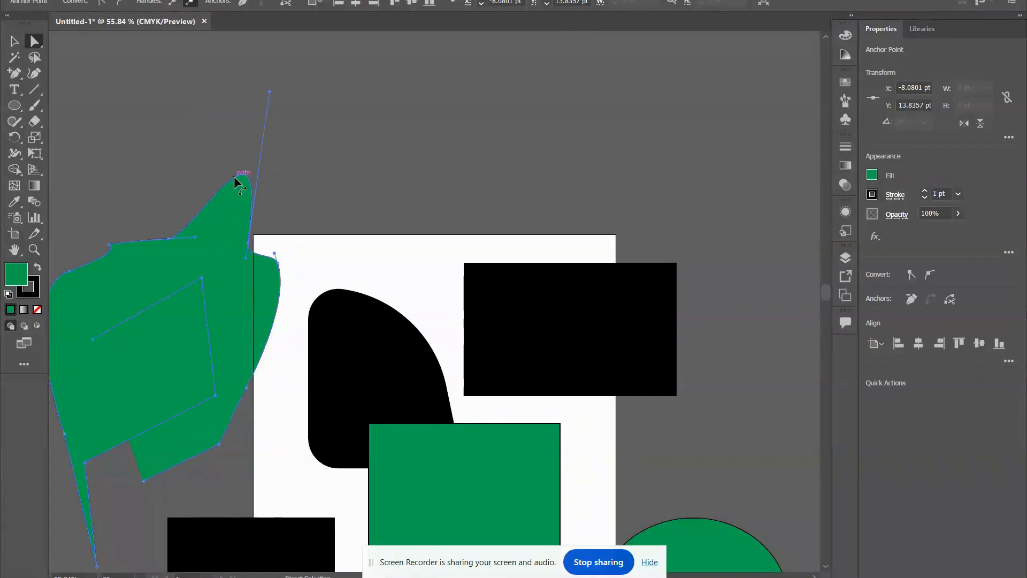
Add an anchor point on the left slope of the peak and pull its direction handle up and left to curl the tip.
left_click(13, 73)
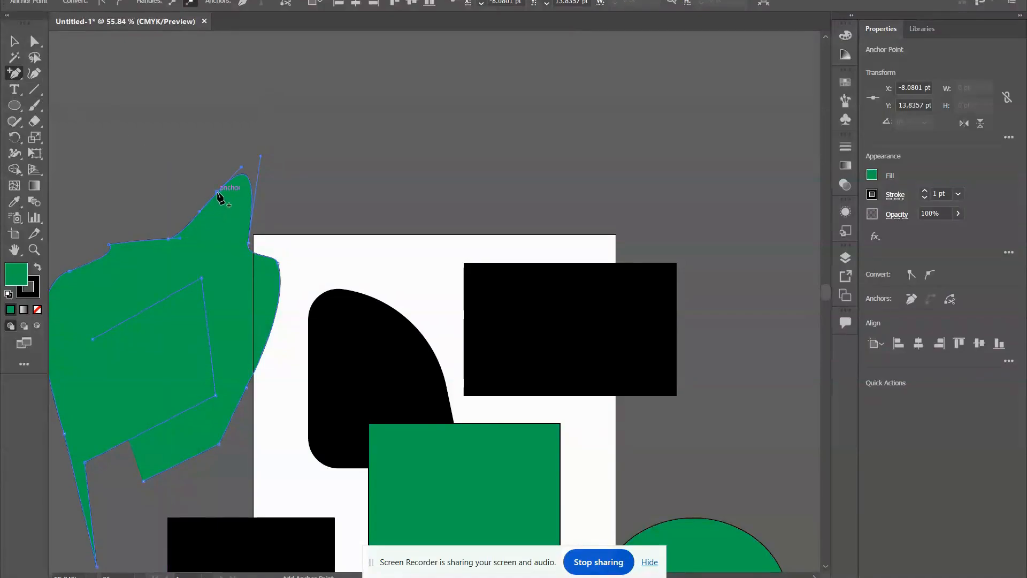
key("v")
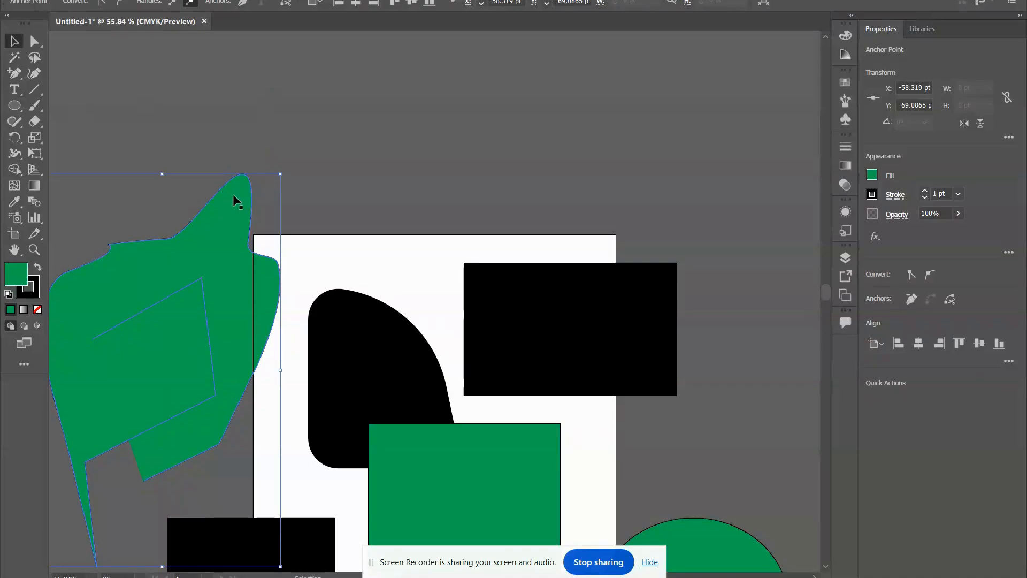
left_click(34, 41)
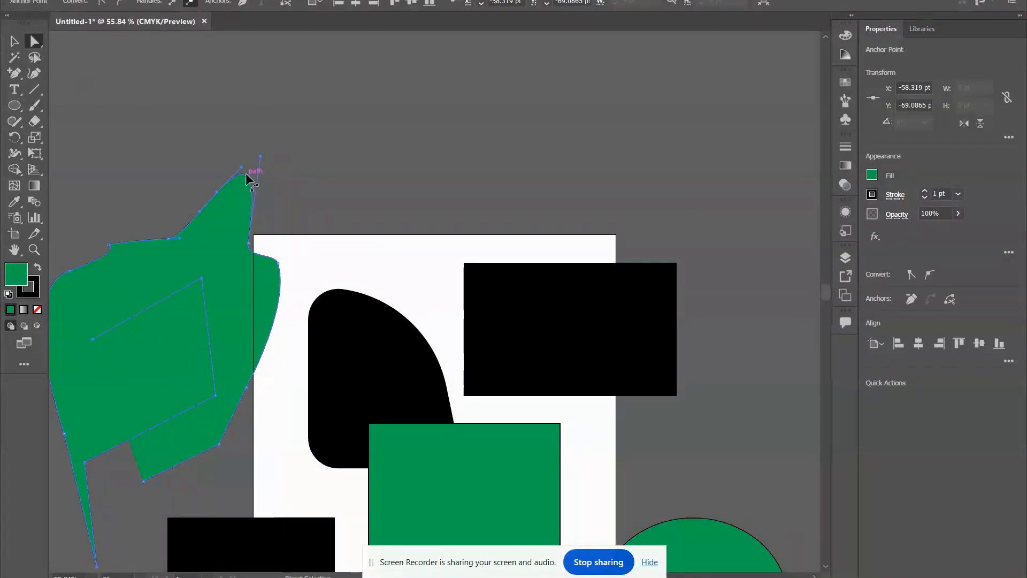
left_click_drag(242, 169, 164, 113)
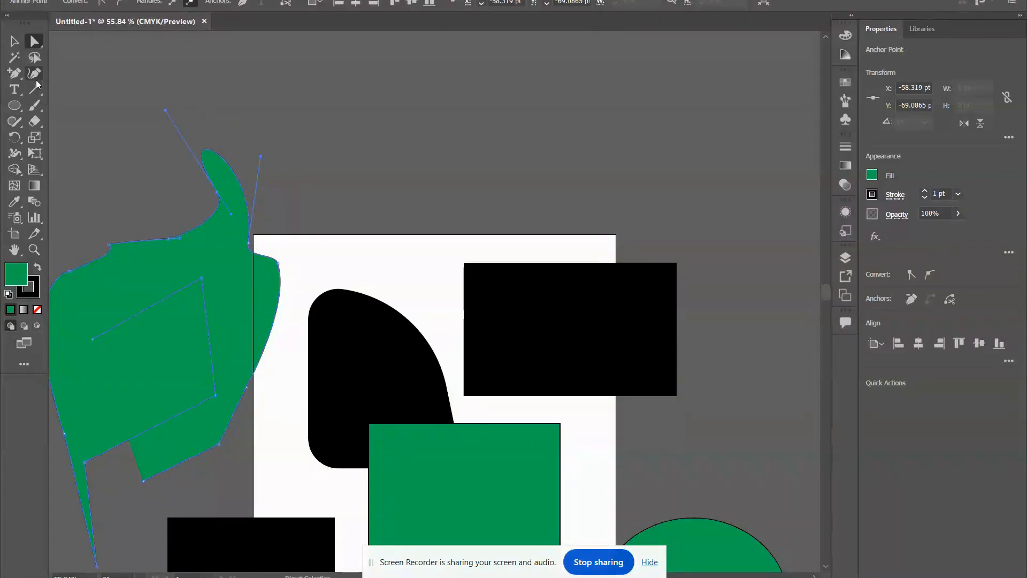
Remove three anchor points from the upper-left edge of the green path with the Delete Anchor Point tool.
left_click_drag(14, 73, 44, 96)
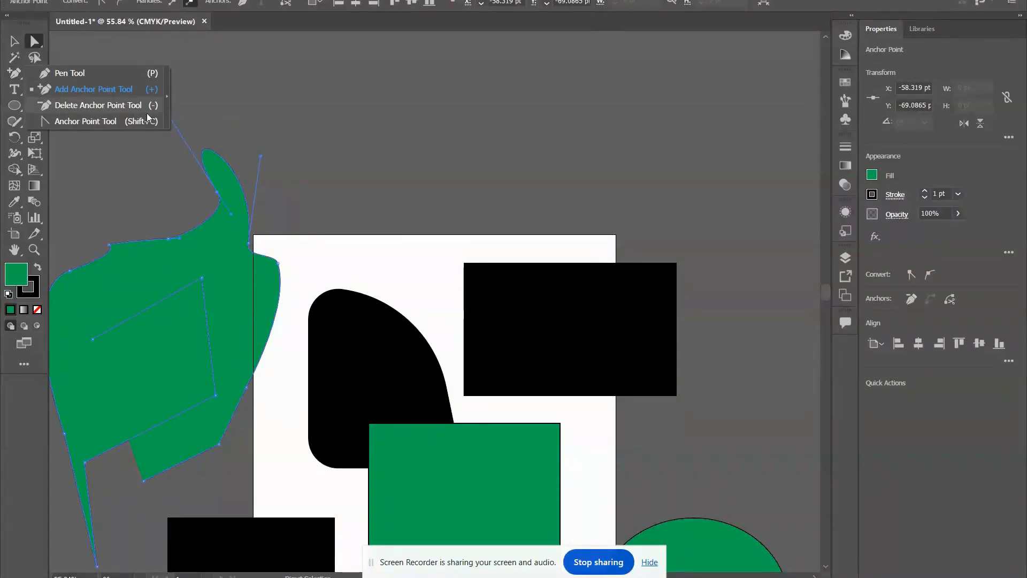
left_click(118, 108)
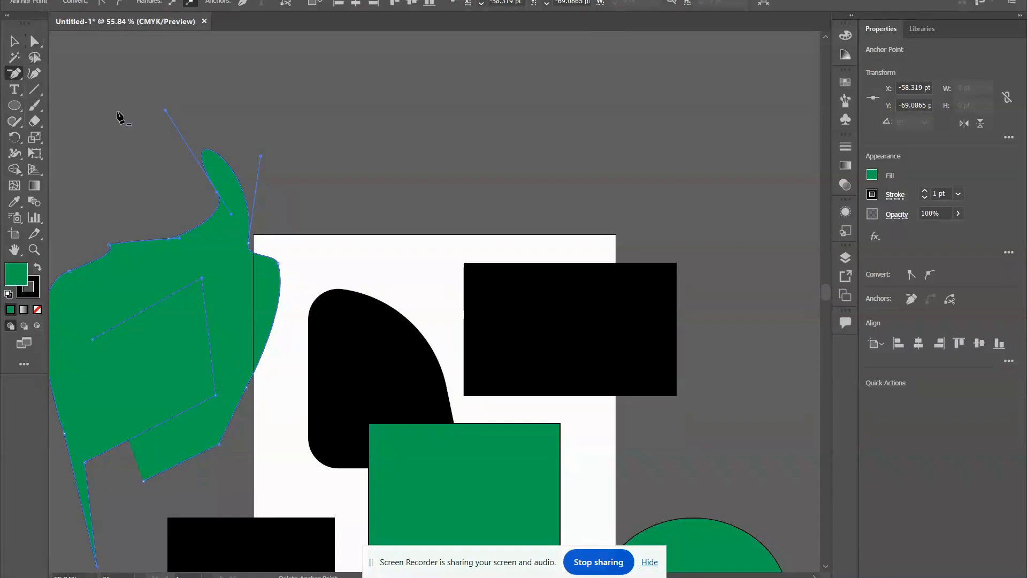
left_click(168, 240)
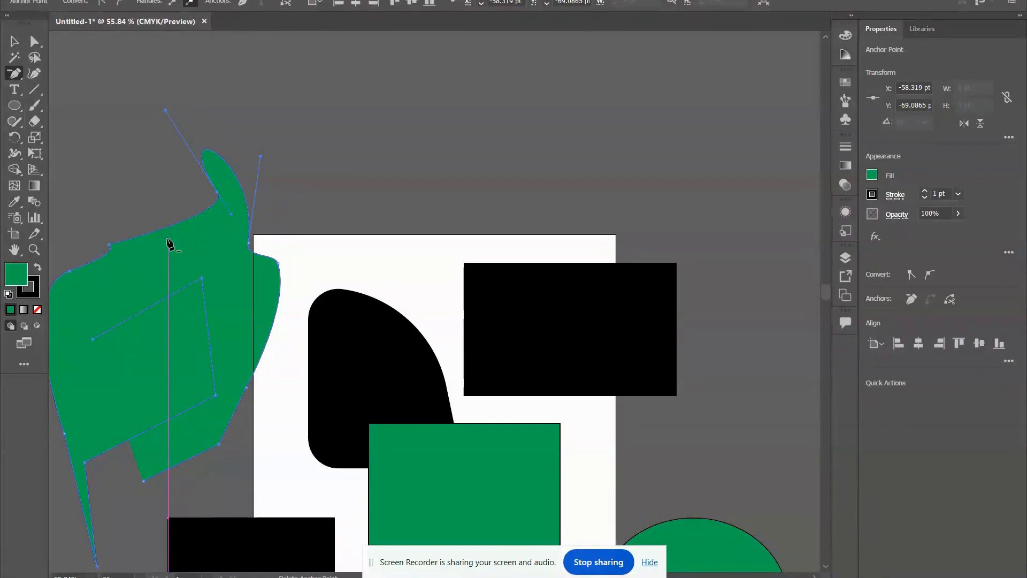
left_click(109, 246)
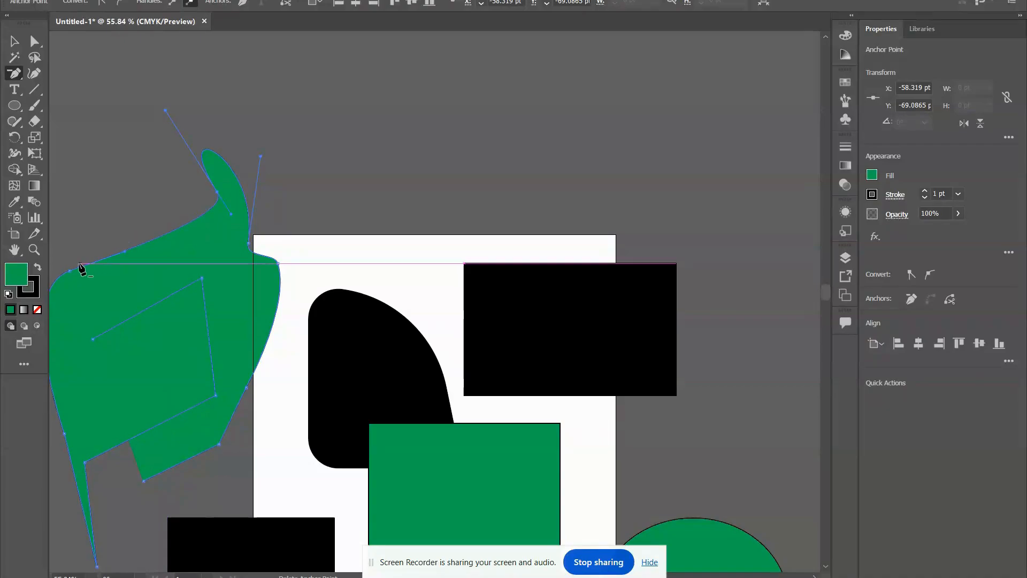
left_click(69, 271)
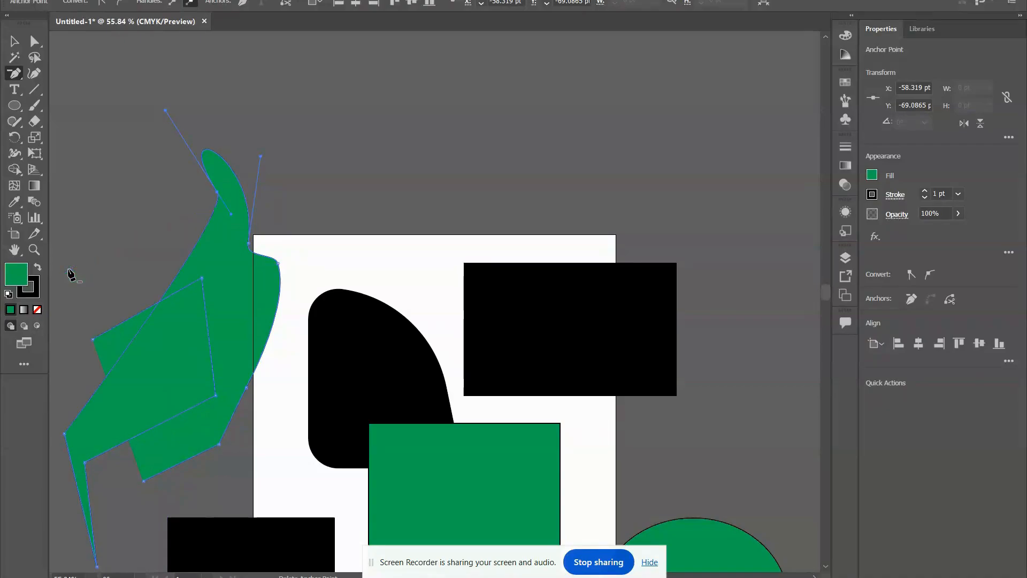
Convert the leftmost corner and the neighbouring inner corner of the green path into smooth points with the Anchor Point tool.
left_click(16, 75)
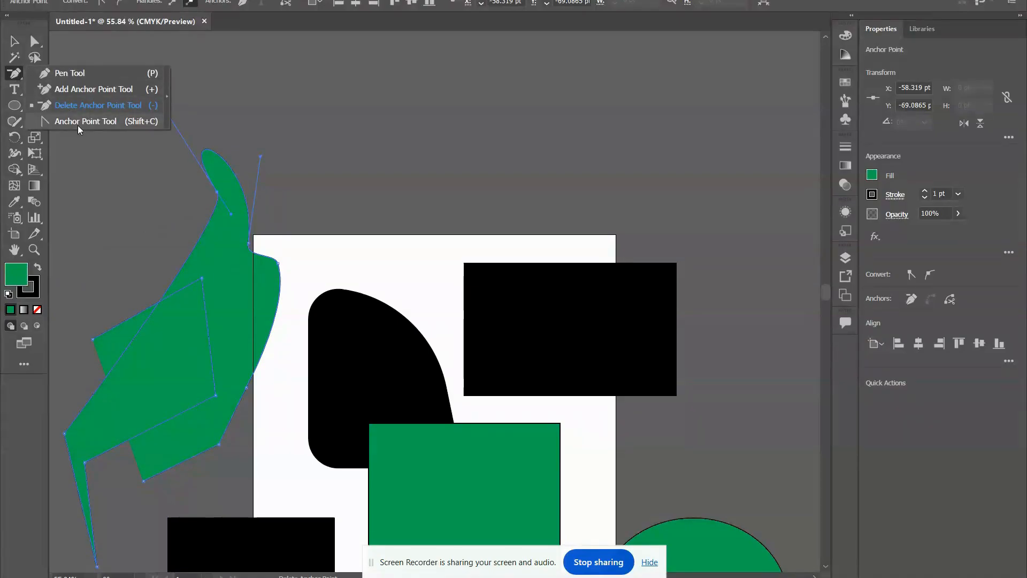
left_click(119, 122)
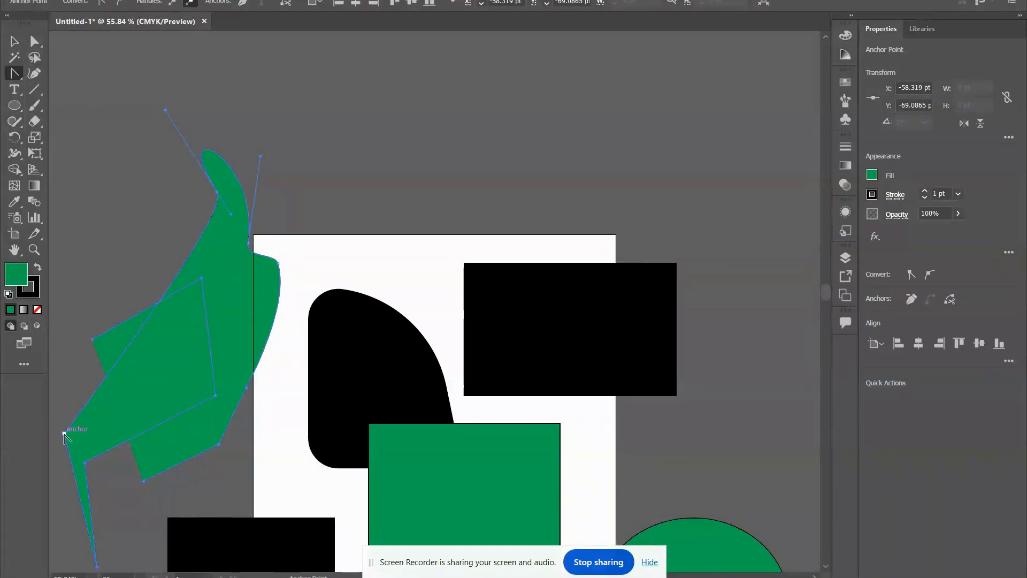
left_click_drag(65, 435, 138, 330)
left_click_drag(154, 461, 172, 483)
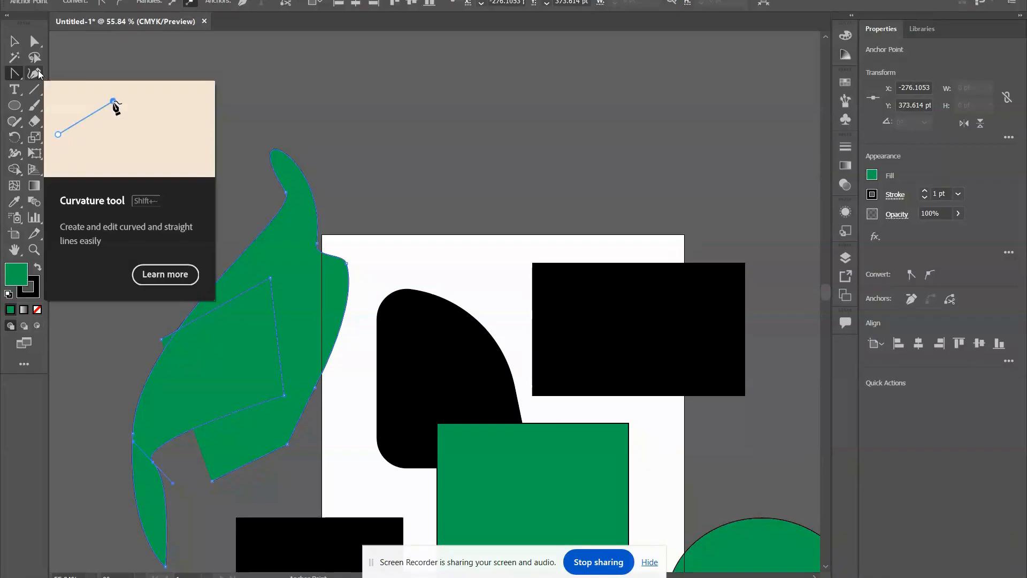
Draw a new curved path through several points above the artboard with the Curvature tool.
left_click(35, 73)
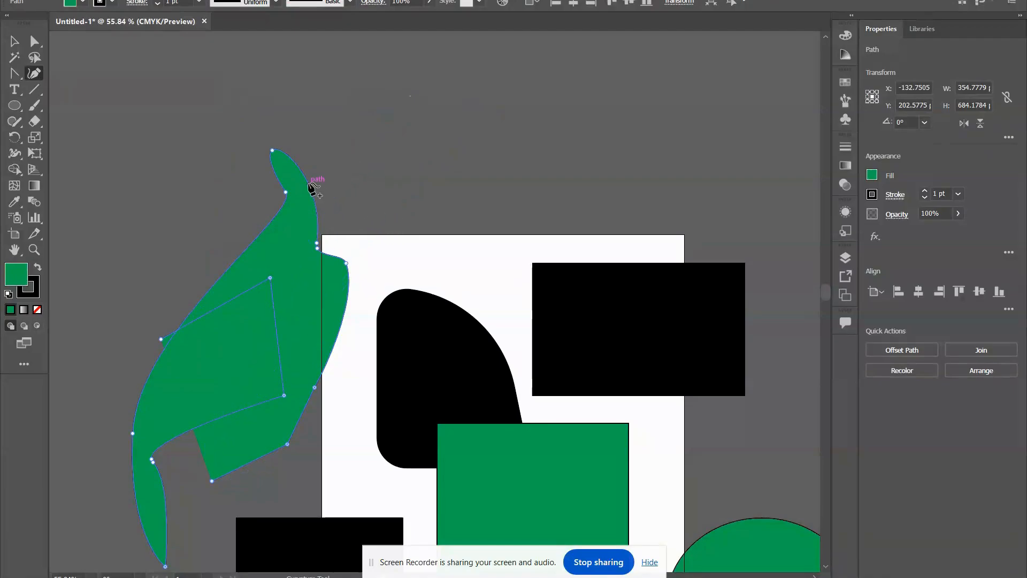
left_click(346, 109)
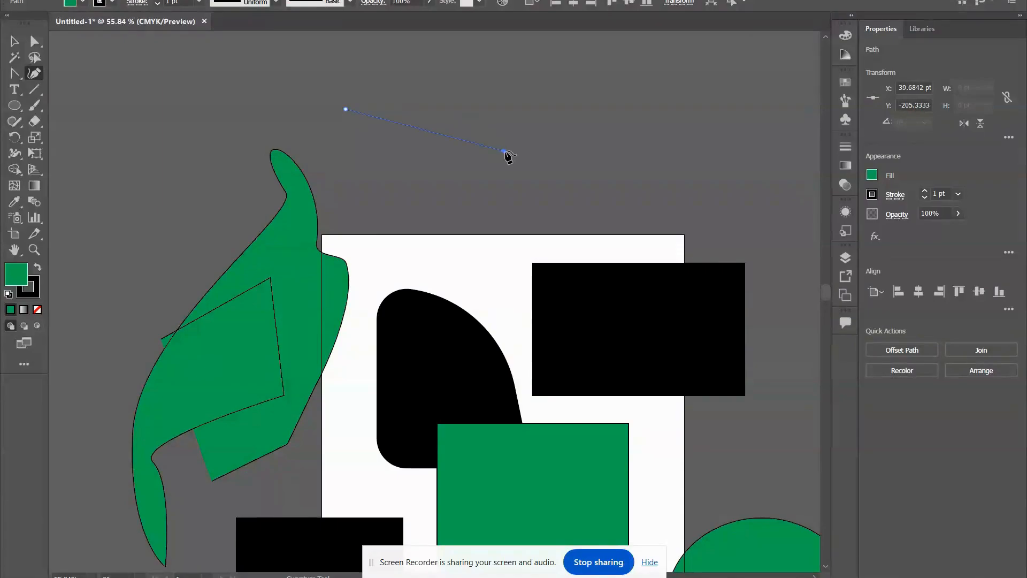
left_click(503, 151)
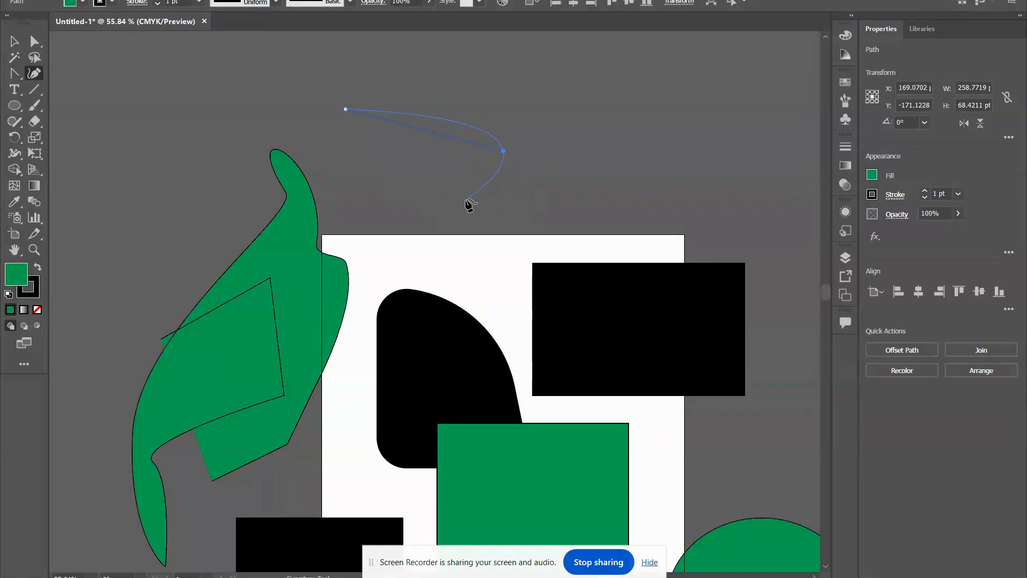
left_click(466, 200)
left_click(220, 82)
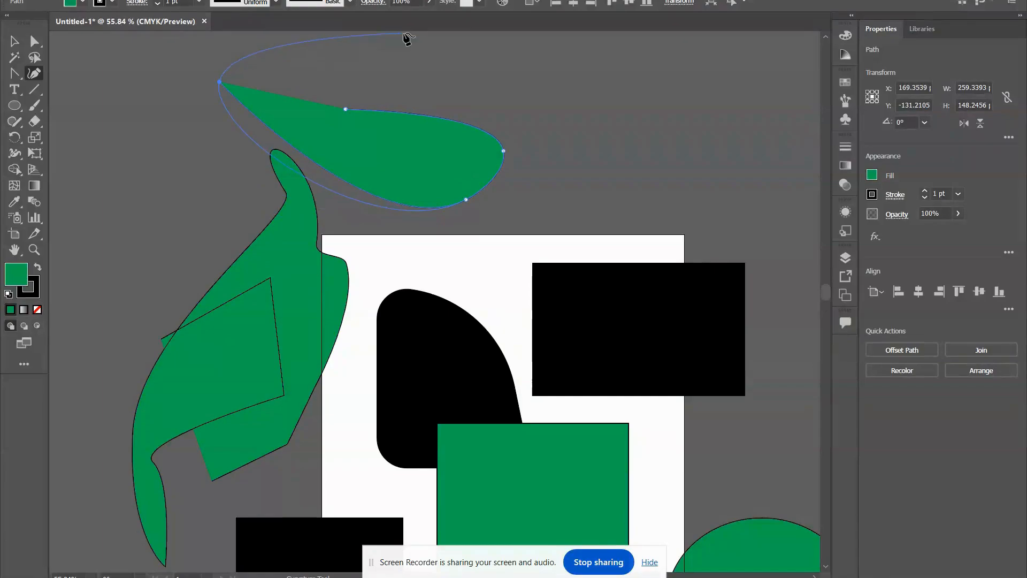
left_click(501, 67)
left_click(664, 216)
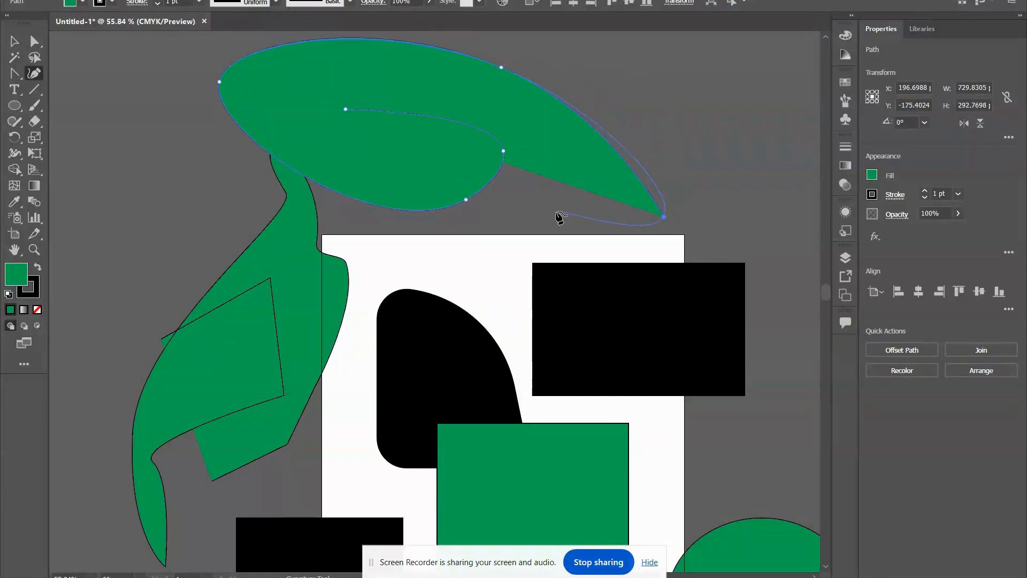
left_click(508, 225)
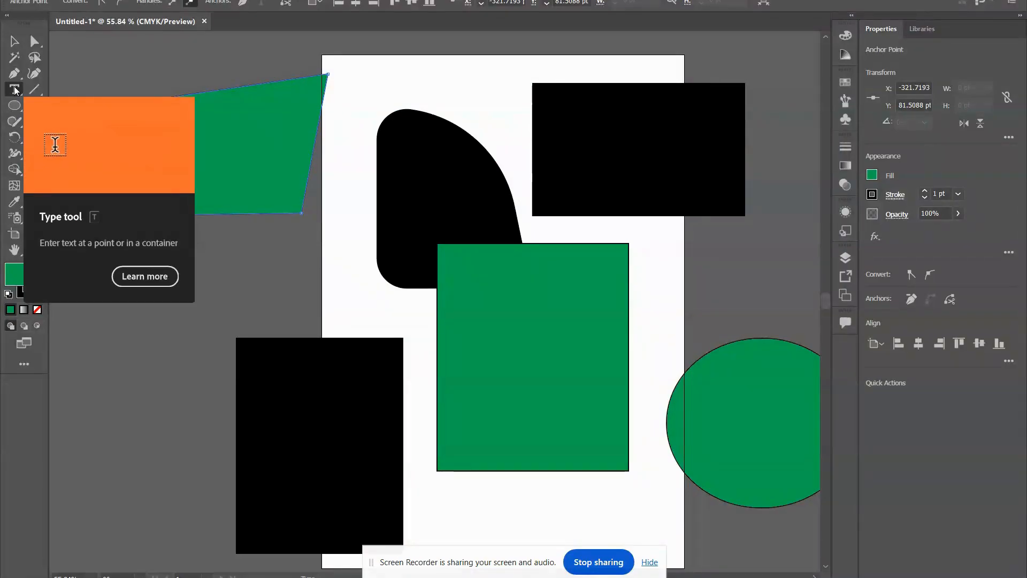
Place point text below the green quadrilateral, entering "dsfgdsfgdg", "dsfgfd", "dfg", "dfgdfg" and "t" on separate lines.
left_click(87, 305)
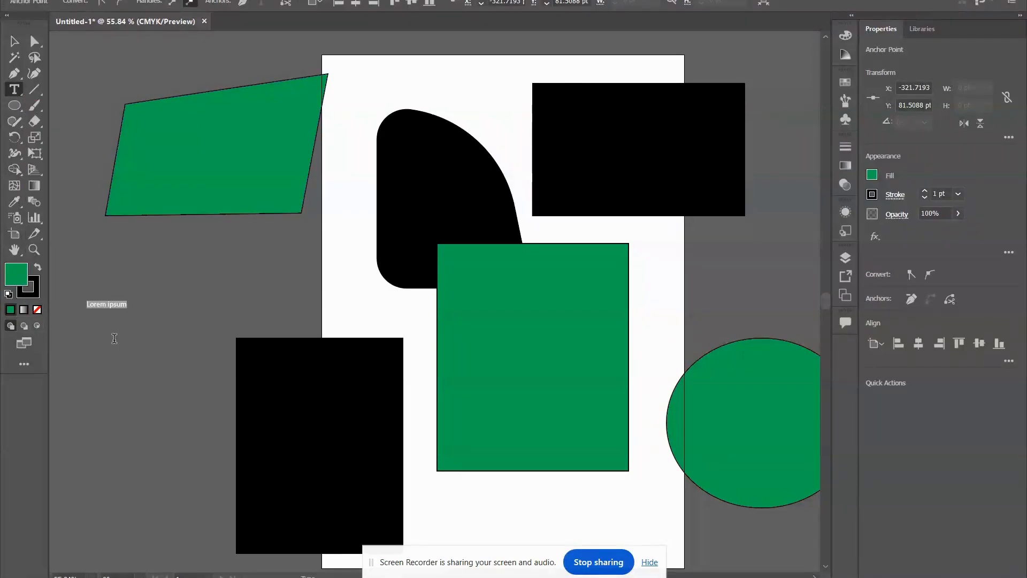
type("dsfgdsfgdg ")
type("dsfgfd ")
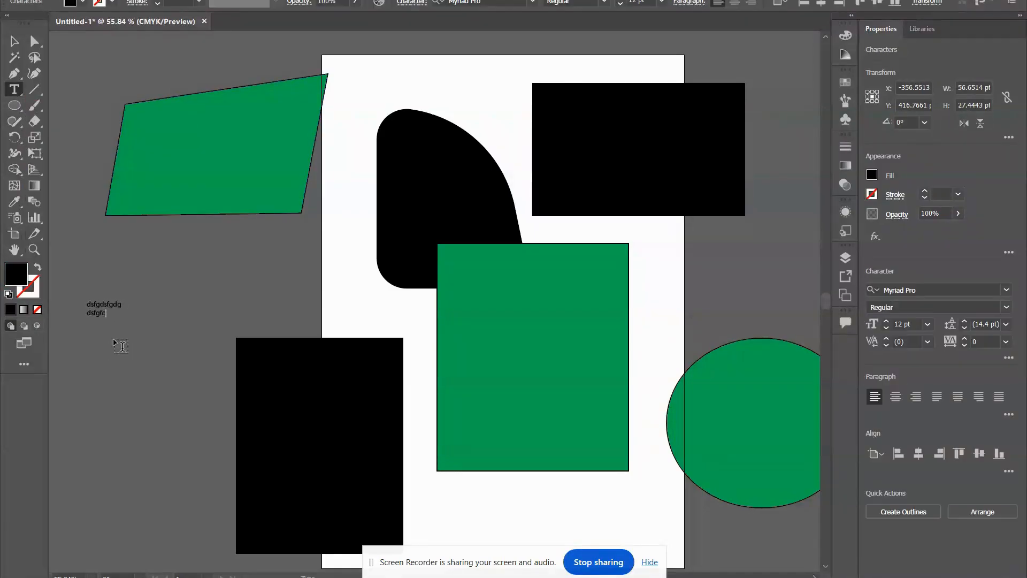
type("dfg  dfg")
Place a second point text with the "Lorem ipsum" placeholder to the right of the typed lines and deselect it.
left_click(261, 303)
key("Escape")
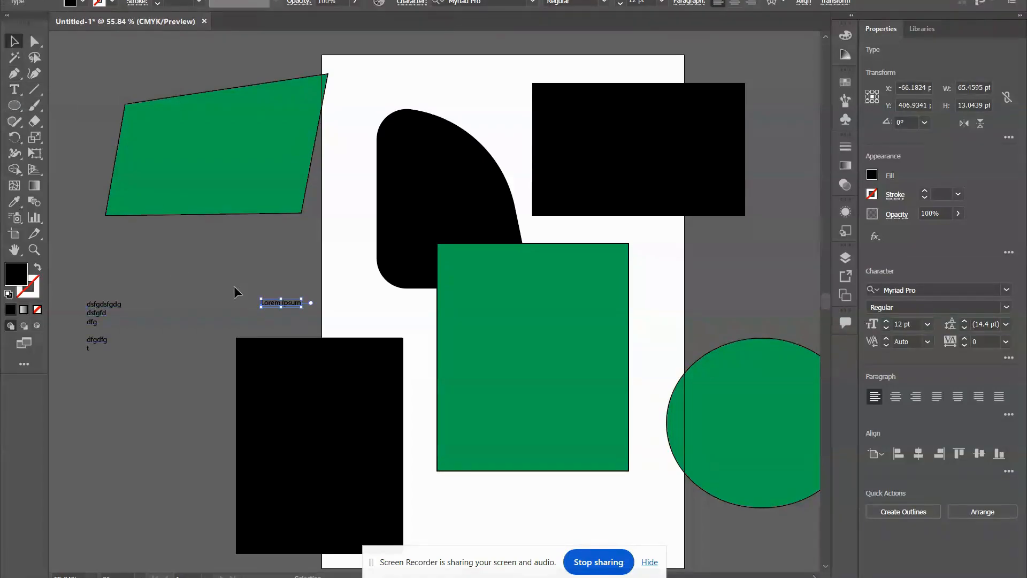
scroll(172, 252, "down", 1)
left_click(172, 252)
scroll(477, 388, "down", 7)
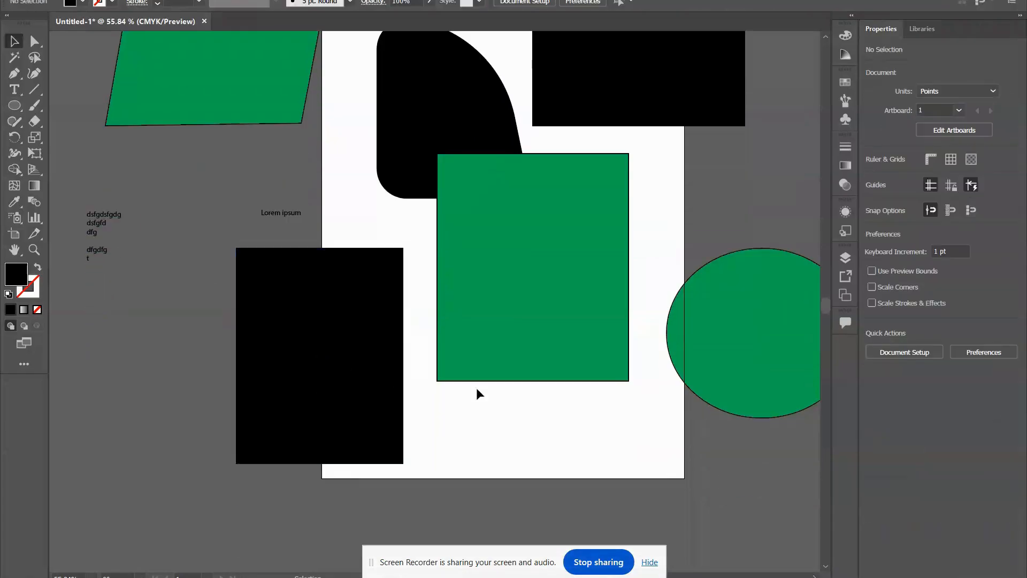
Create an area text box about 510 x 301 pt below the green rectangle, filled with placeholder text.
scroll(547, 412, "down", 3)
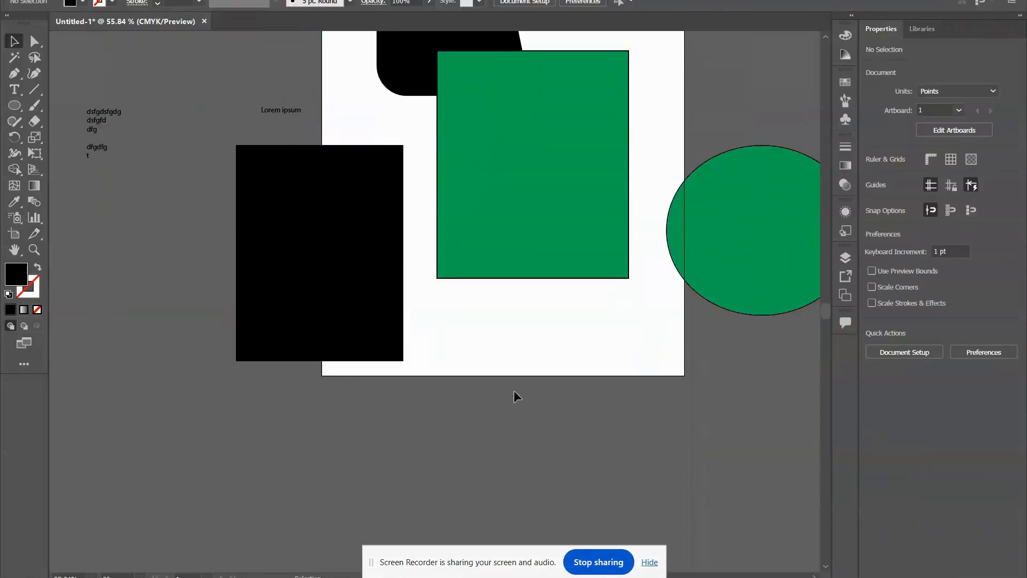
left_click(13, 88)
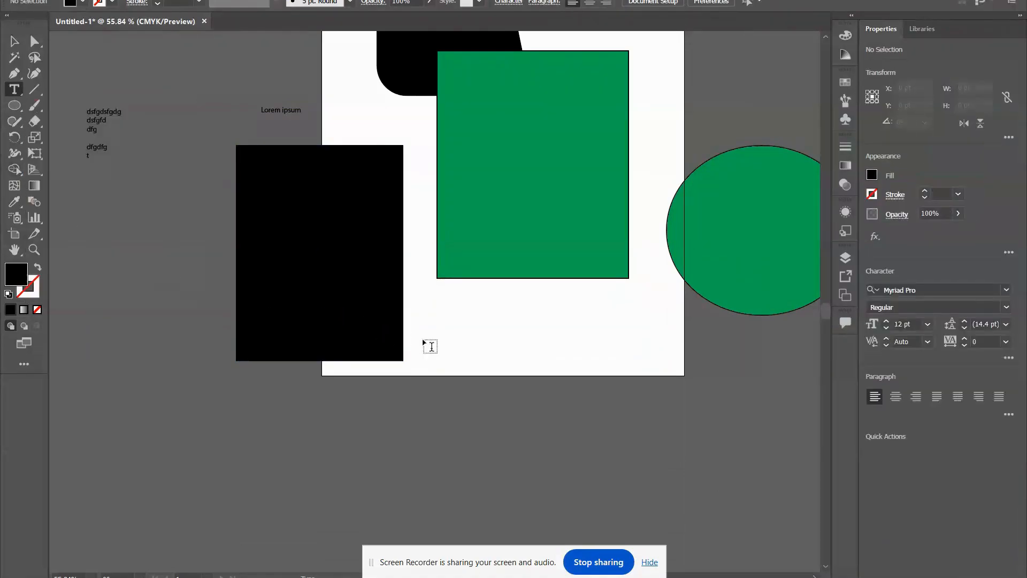
left_click_drag(436, 313, 747, 495)
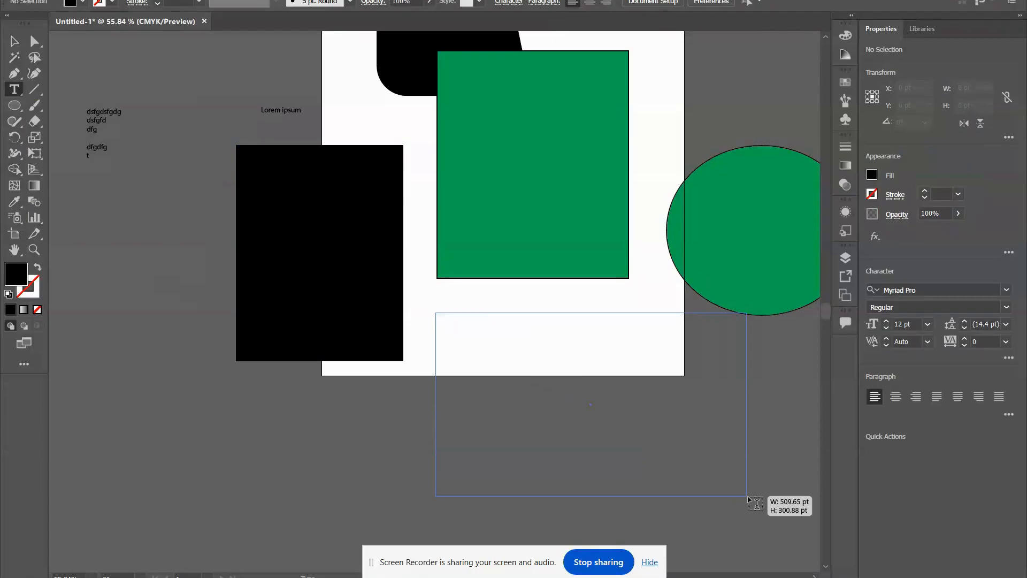
left_click_drag(748, 497, 747, 497)
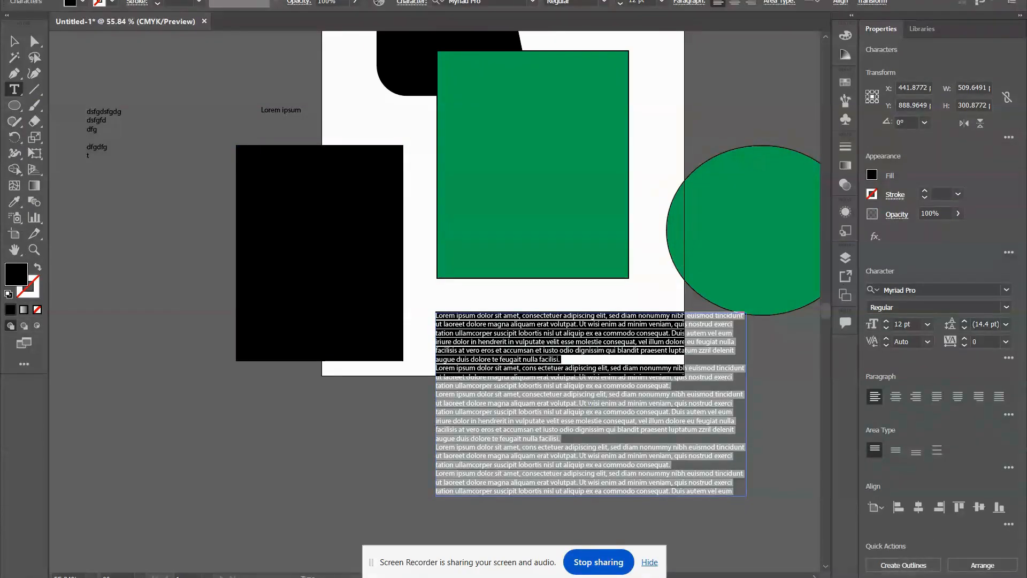
Fill the large green rectangle with placeholder text using the Area Type tool and move the text block down, clear of the rounded black shape.
left_click(14, 89)
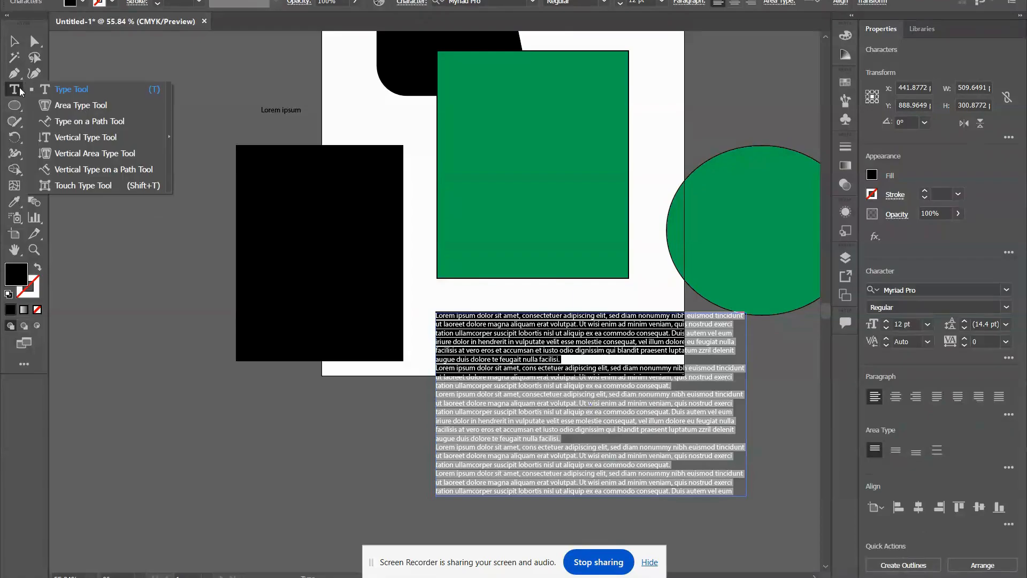
left_click(73, 111)
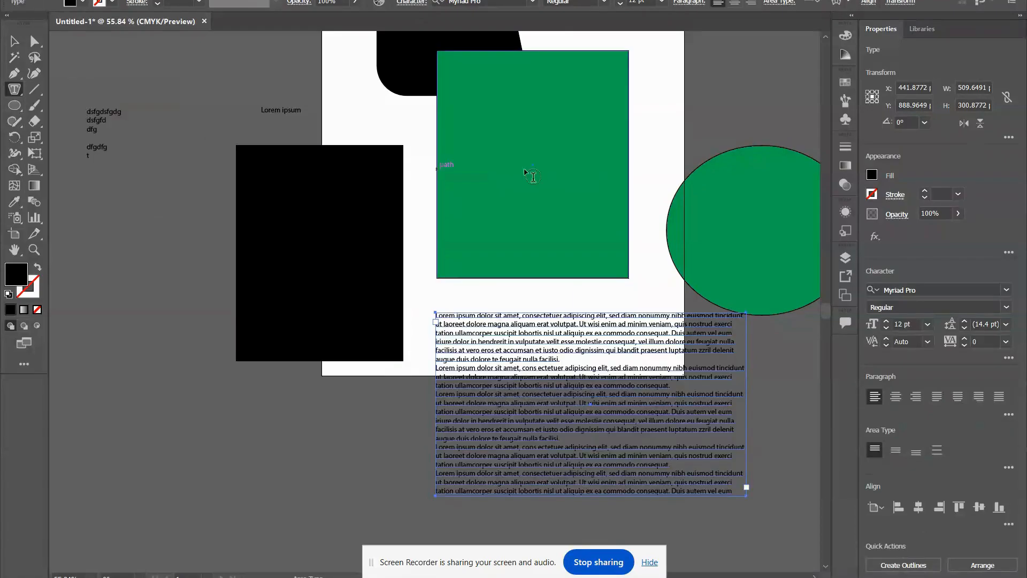
scroll(532, 171, "up", 3)
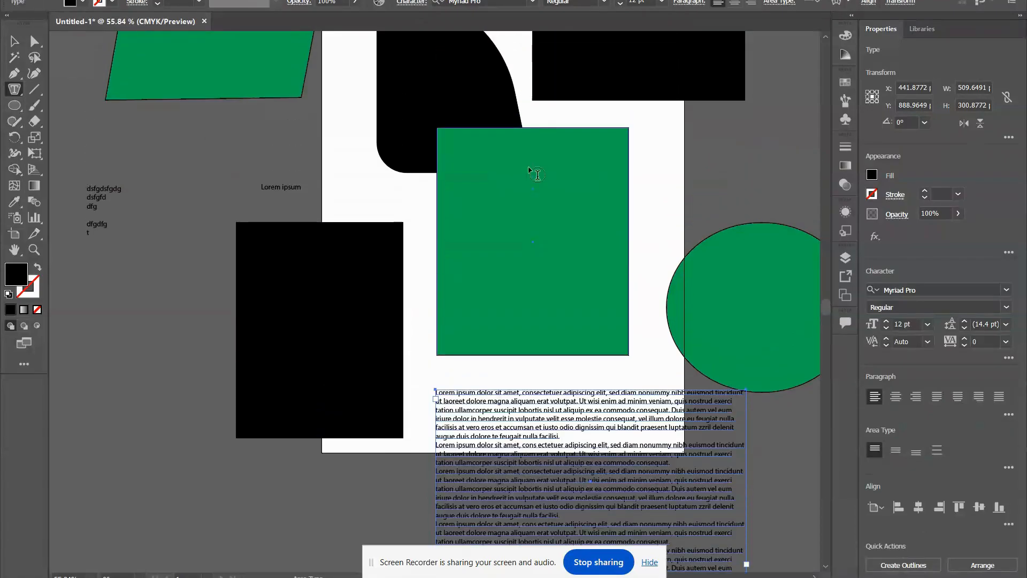
left_click(546, 129)
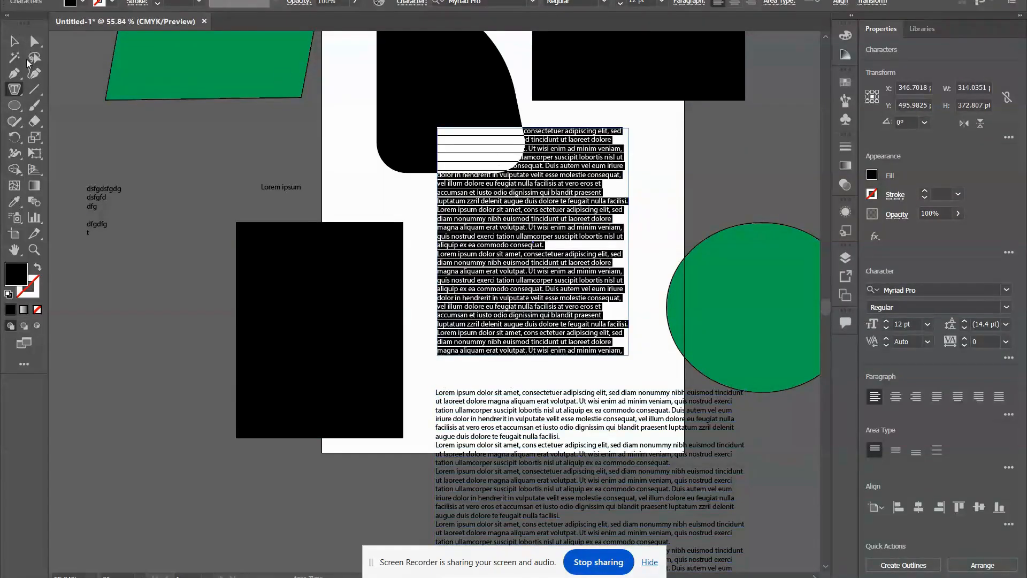
left_click(15, 42)
left_click_drag(560, 134, 554, 213)
scroll(385, 87, "up", 3)
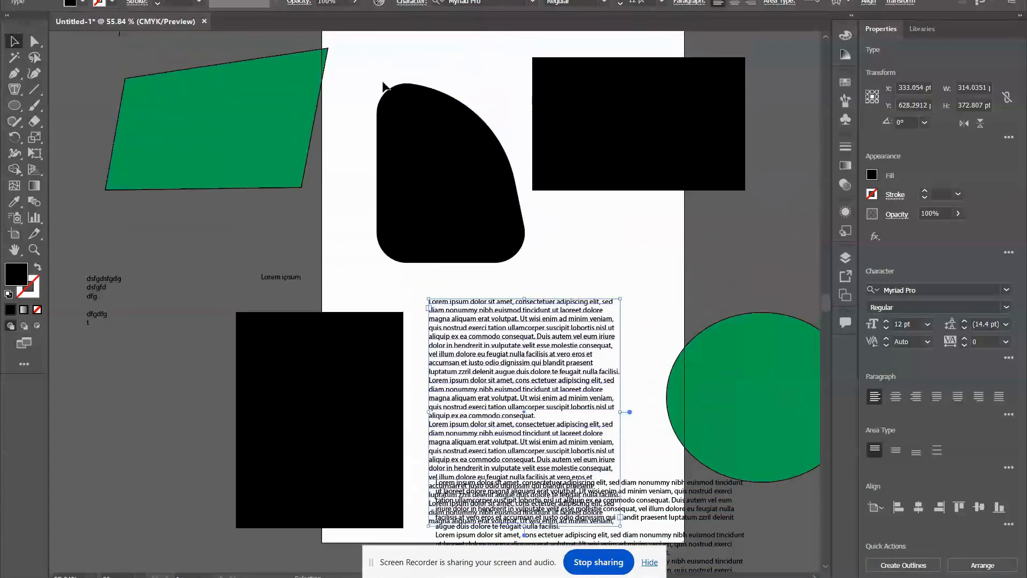
Group the rounded black shape with the text block, deselect, and fill the rounded shape with placeholder area type.
left_click(411, 91, "shift")
key("ctrl+g")
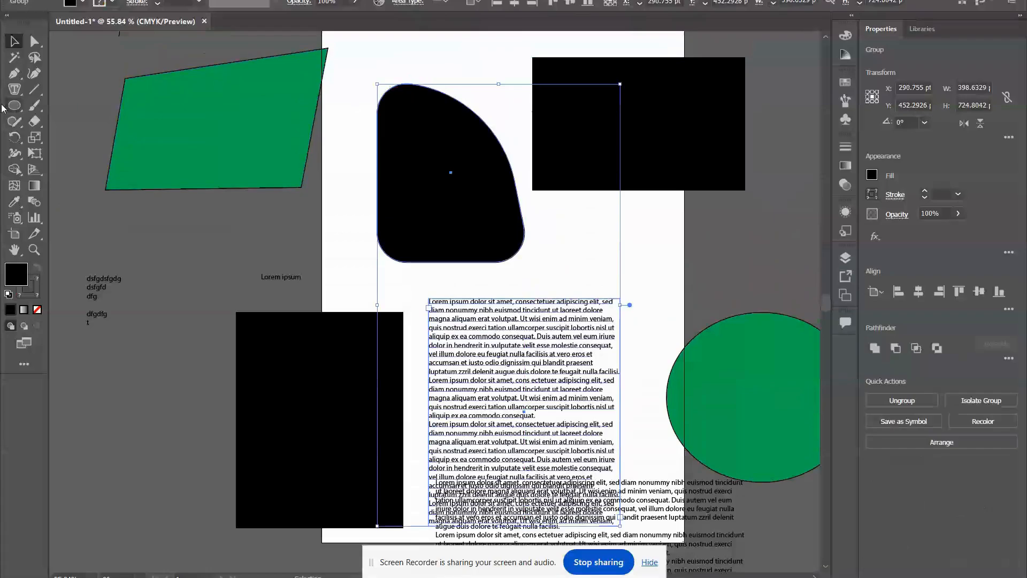
left_click(202, 221)
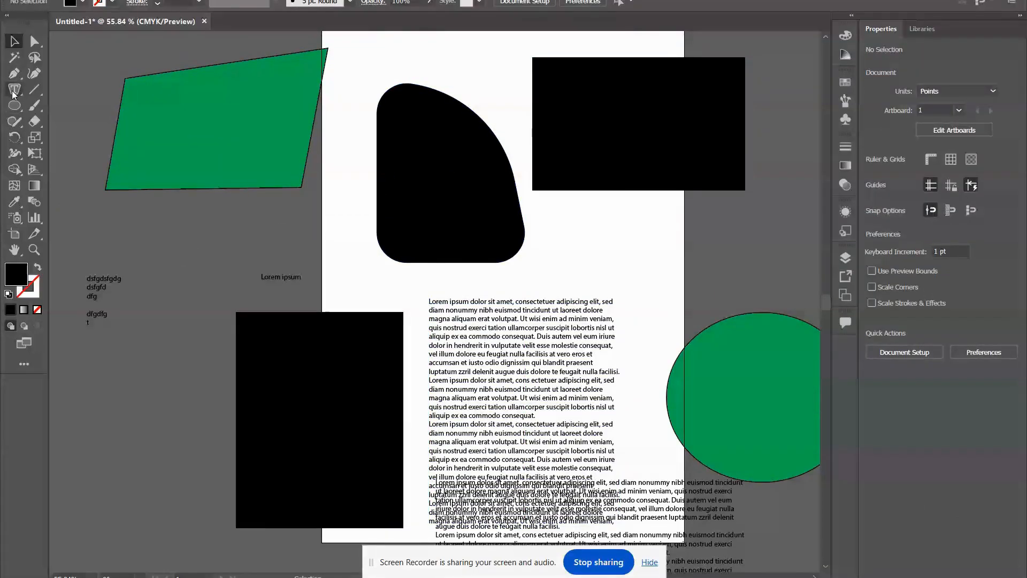
left_click(14, 89)
left_click(438, 89)
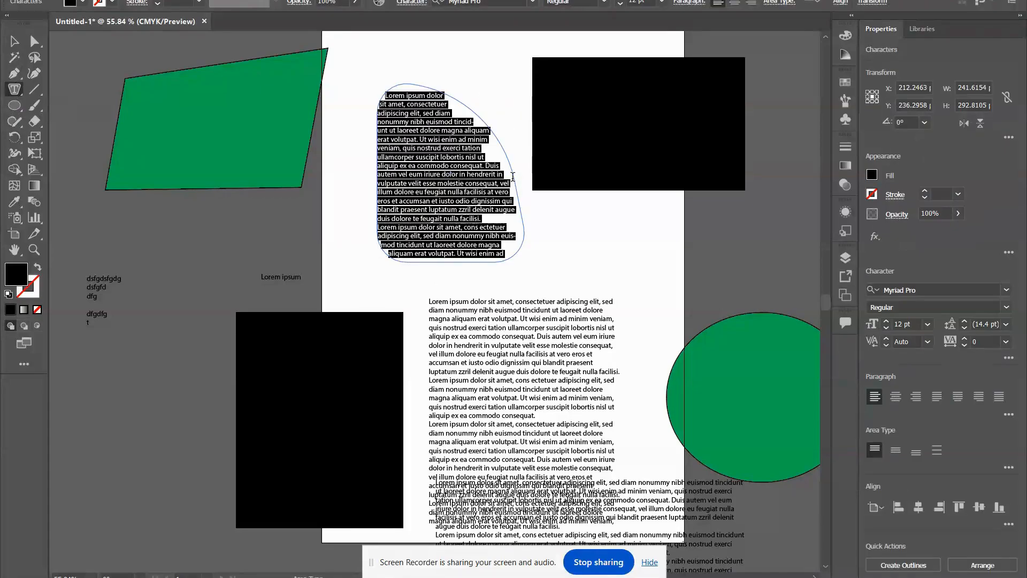
Try to place type along the upper edge of the green quadrilateral with the Type on a Path tool.
left_click(14, 89)
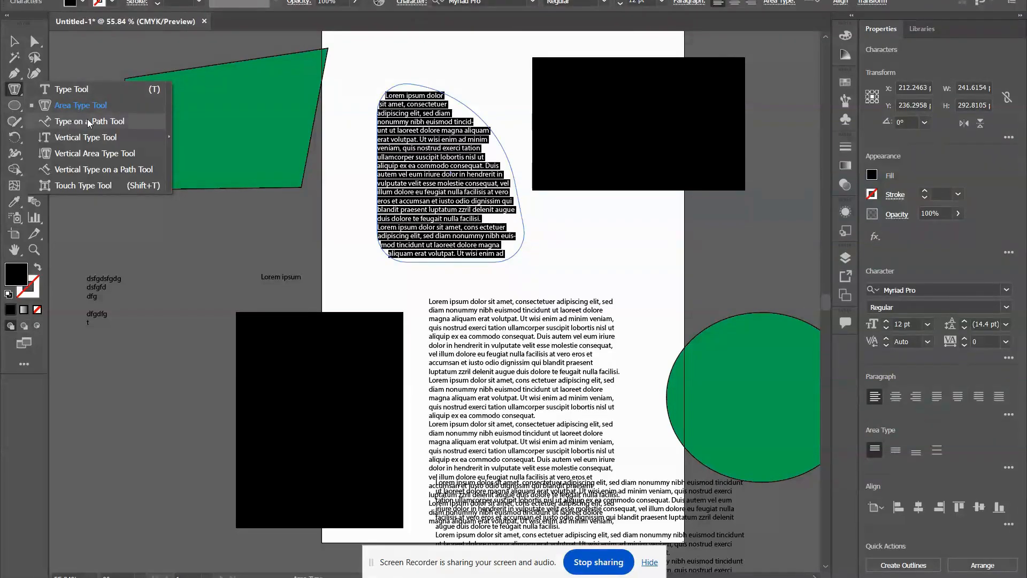
left_click(125, 123)
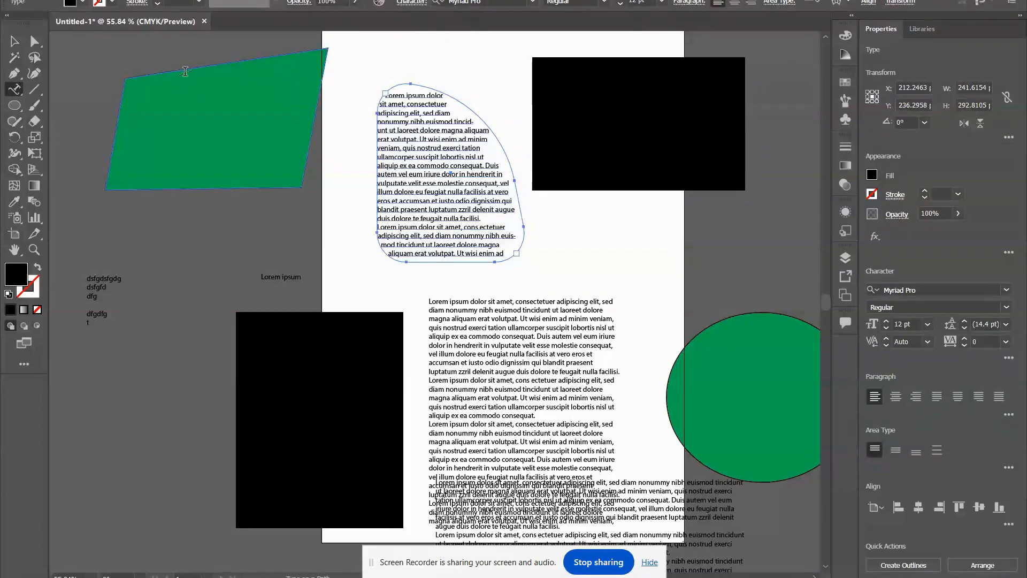
left_click(186, 78)
left_click(641, 300)
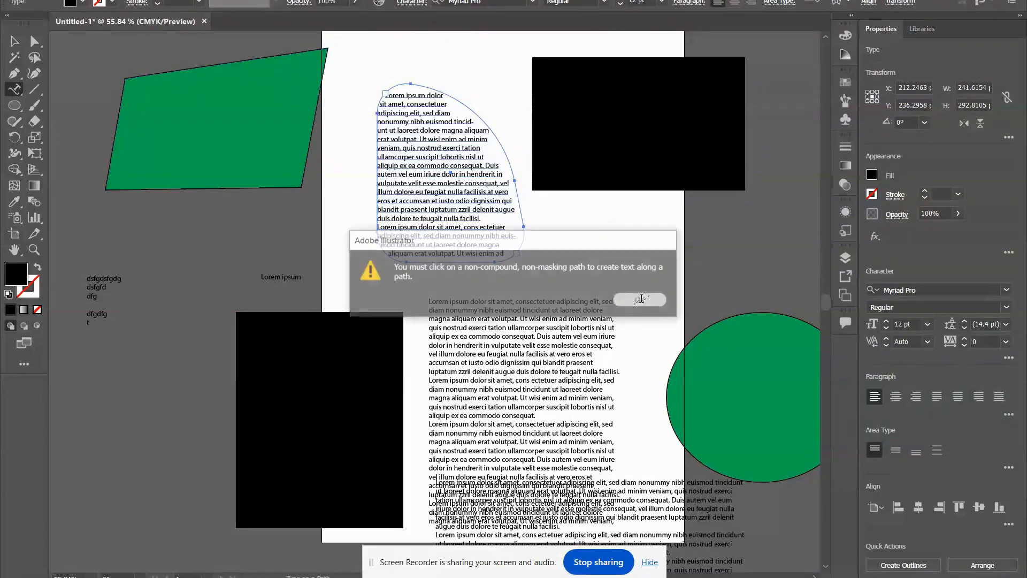
Draw an open path of two straight segments above the artboard with the Pen tool.
scroll(178, 165, "up", 3)
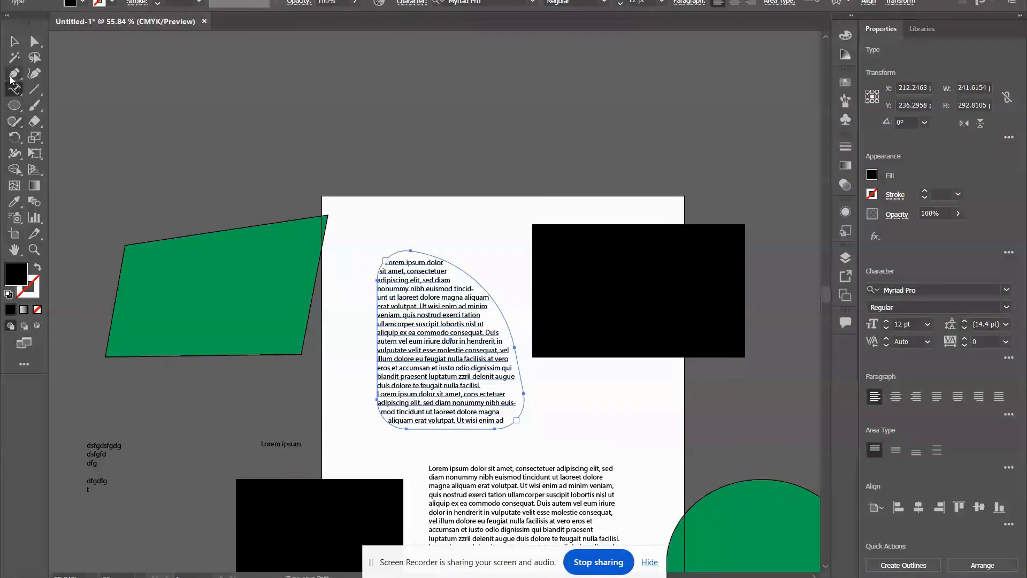
left_click(13, 76)
left_click(60, 76)
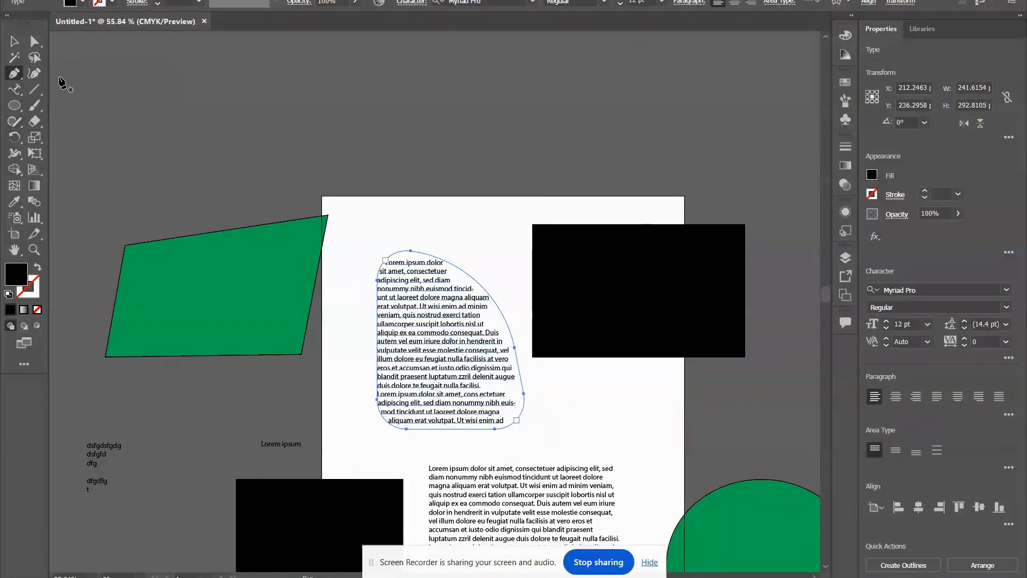
left_click(184, 115)
left_click(371, 108)
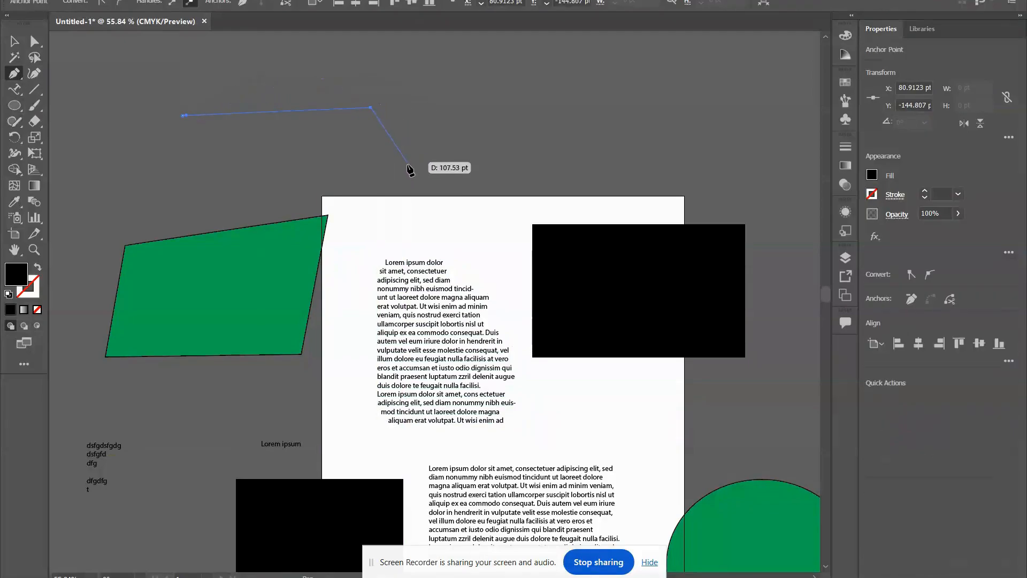
left_click(475, 141)
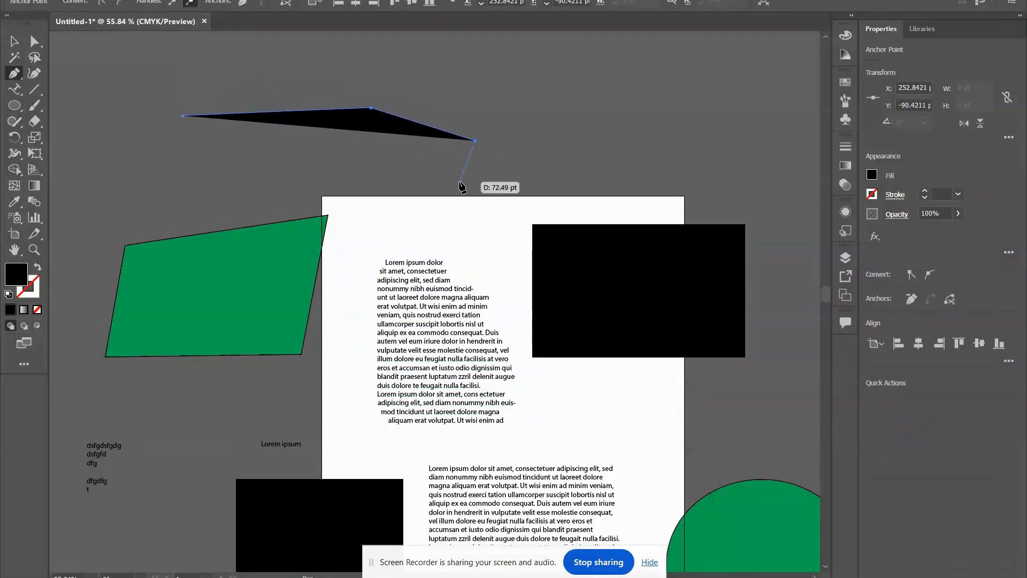
Give the open path above the artboard a black stroke and set its fill to none.
left_click(872, 194)
left_click(755, 244)
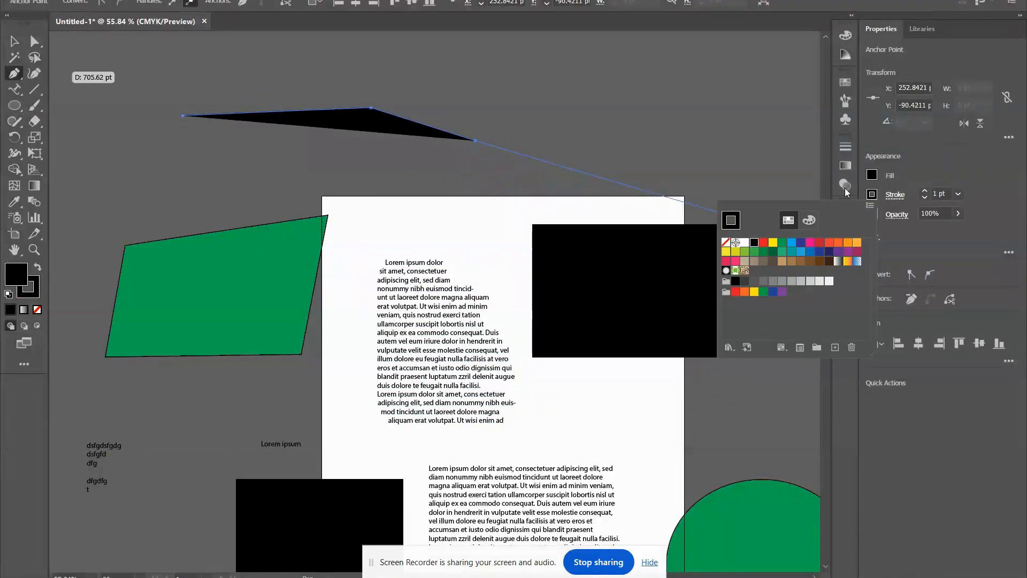
left_click(872, 174)
left_click(872, 175)
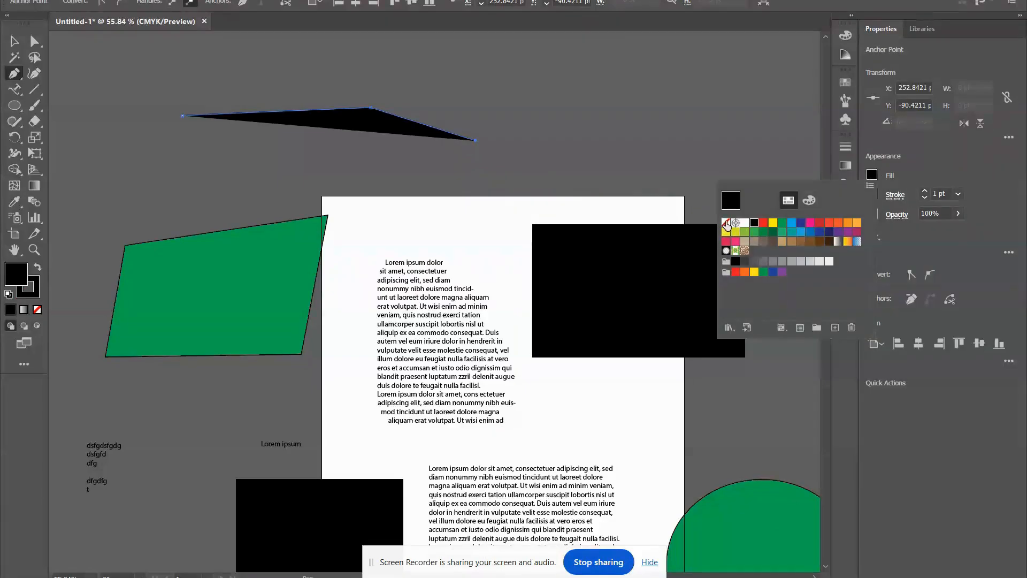
left_click(726, 223)
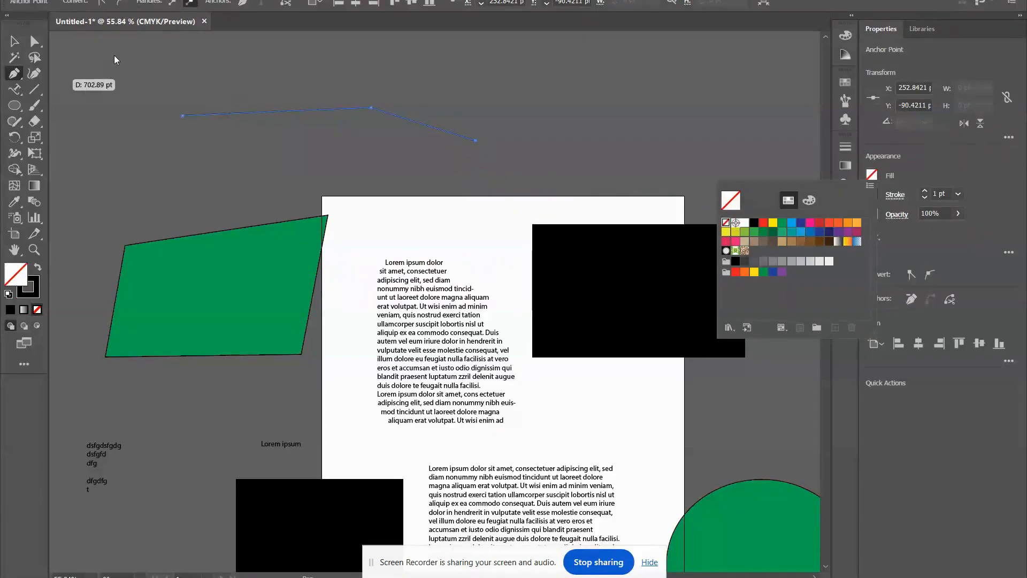
Place type along the open path with the Type on a Path tool, entering "sdfds" followed by "f" repeated to the path's end.
left_click(11, 93)
left_click(15, 92)
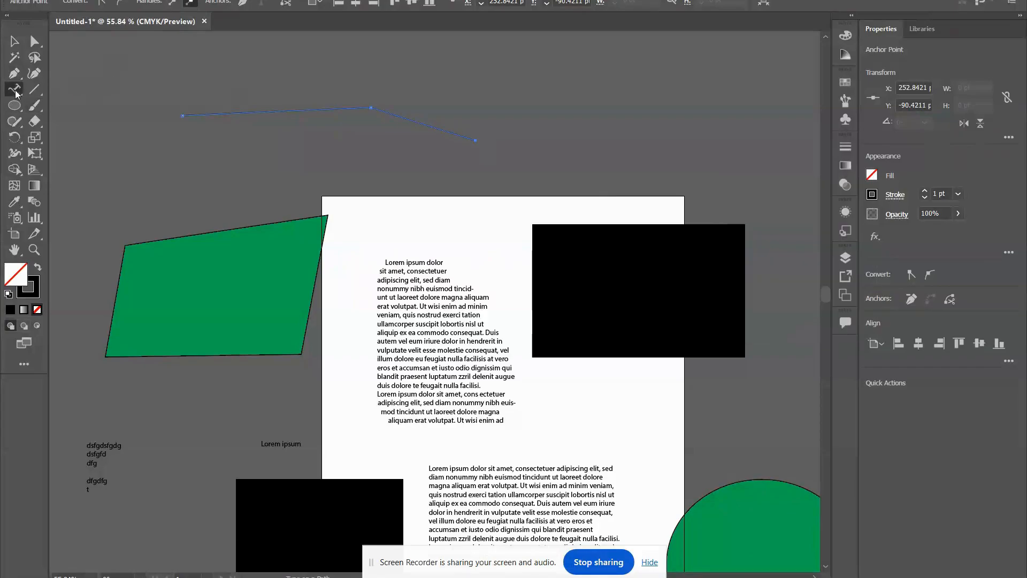
right_click(15, 93)
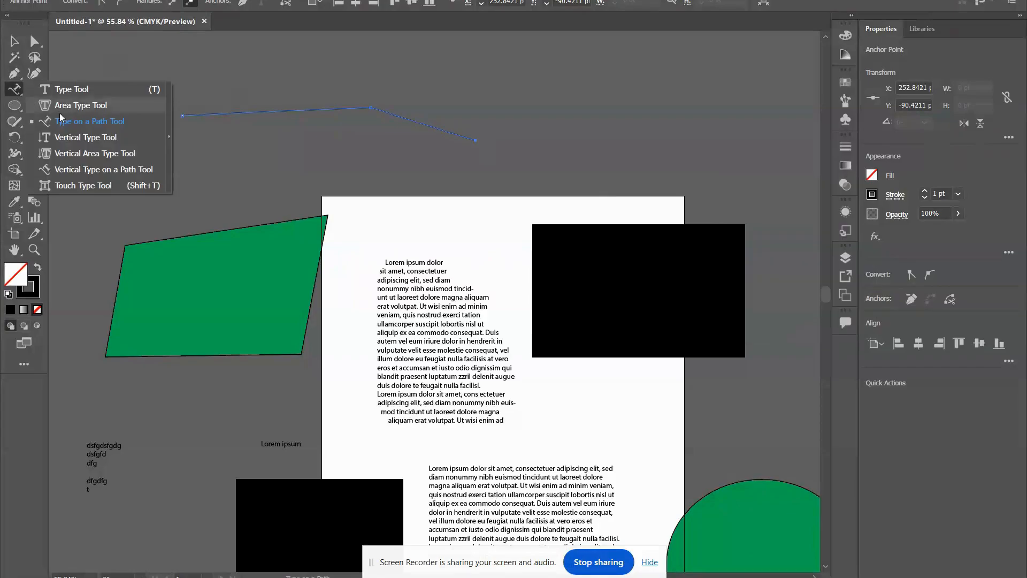
left_click(156, 120)
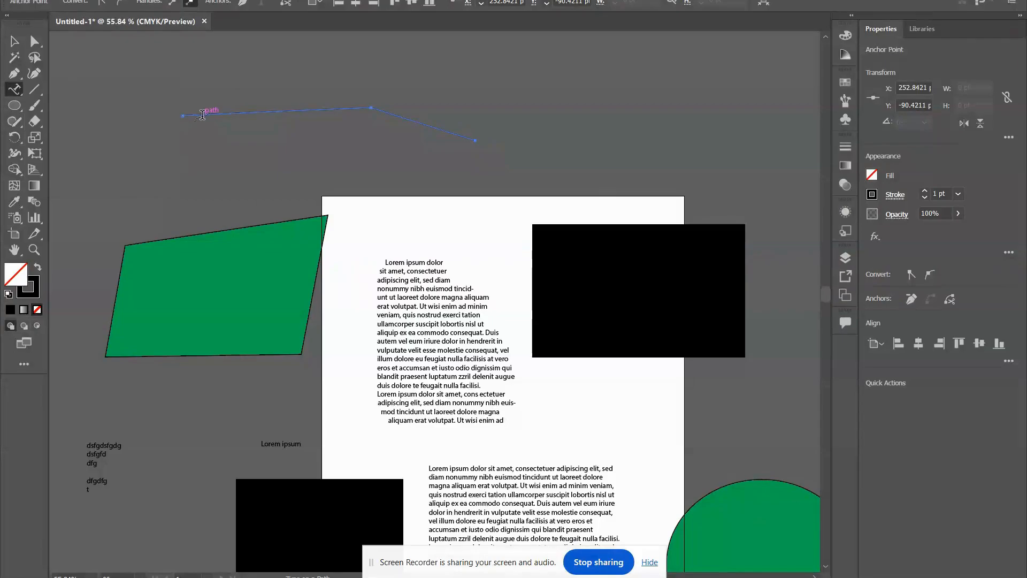
left_click(247, 111)
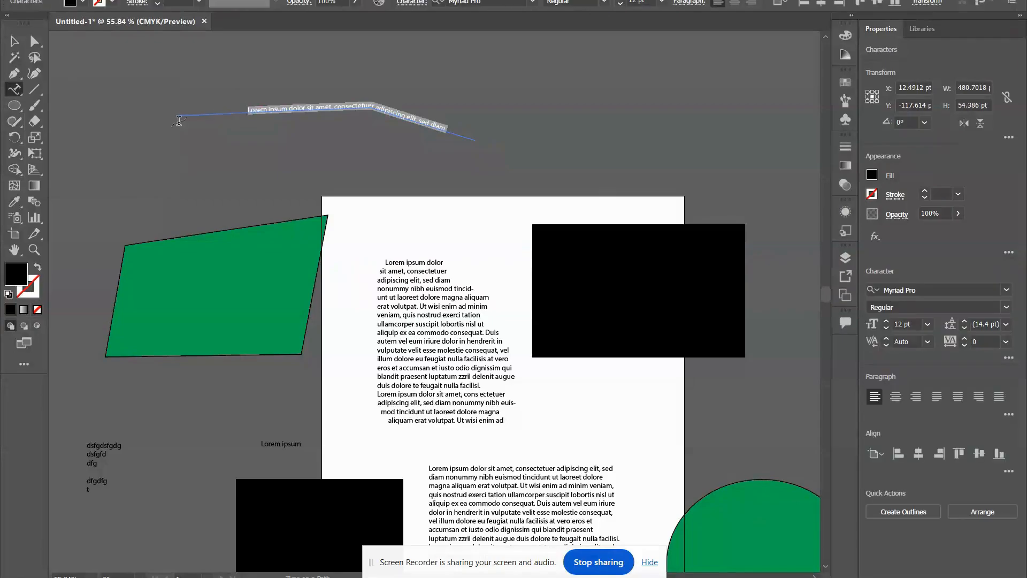
type("sdfds")
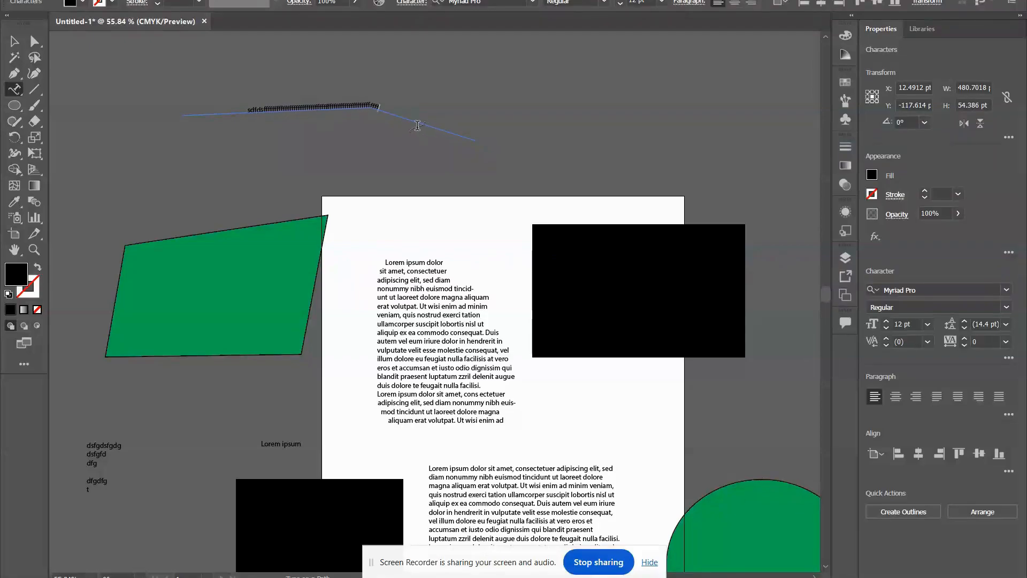
type("ffffffffffffffffffffffffffffffffffffffffffffffffffff")
Place vertical point type above the artboard, to the right of the path text, entering "dsfadsfdsfsdf".
left_click(12, 91)
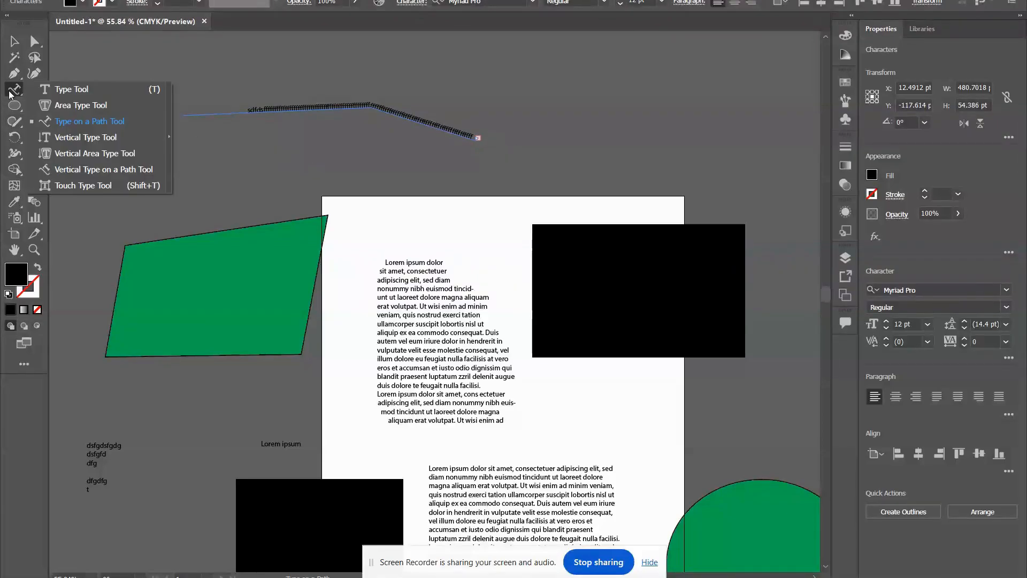
left_click(109, 140)
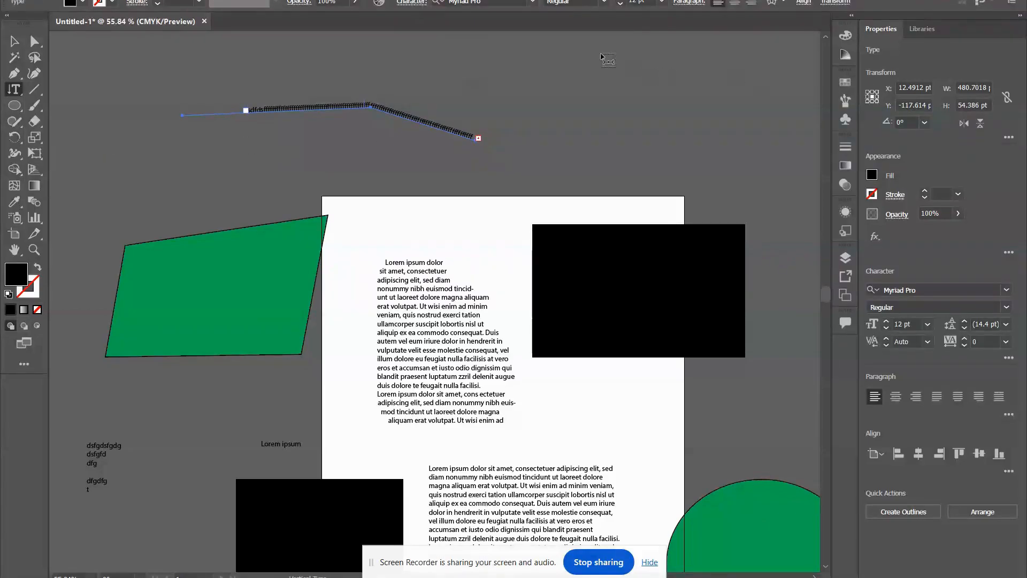
left_click(600, 66)
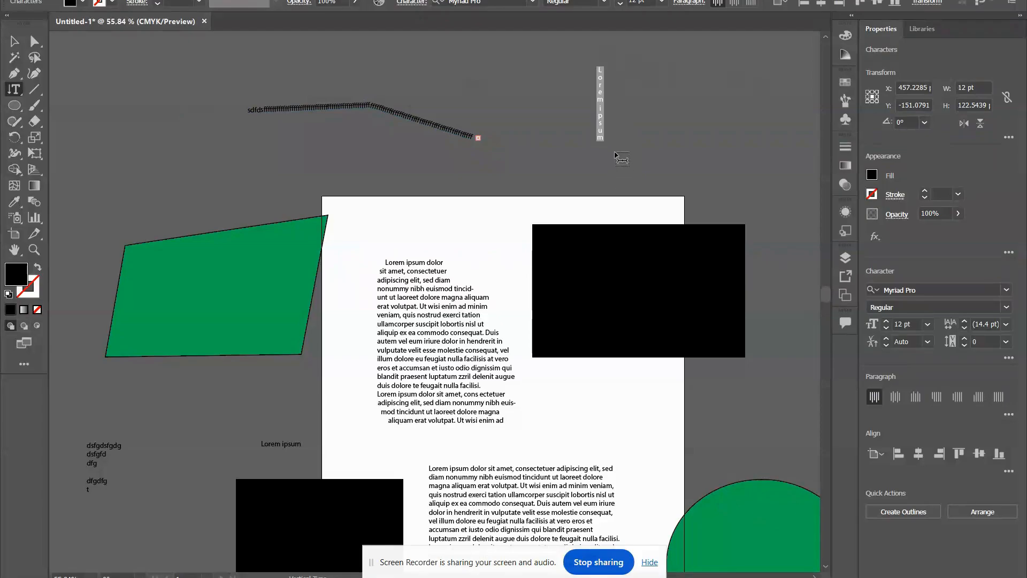
type("dsfadsfdsfsdf")
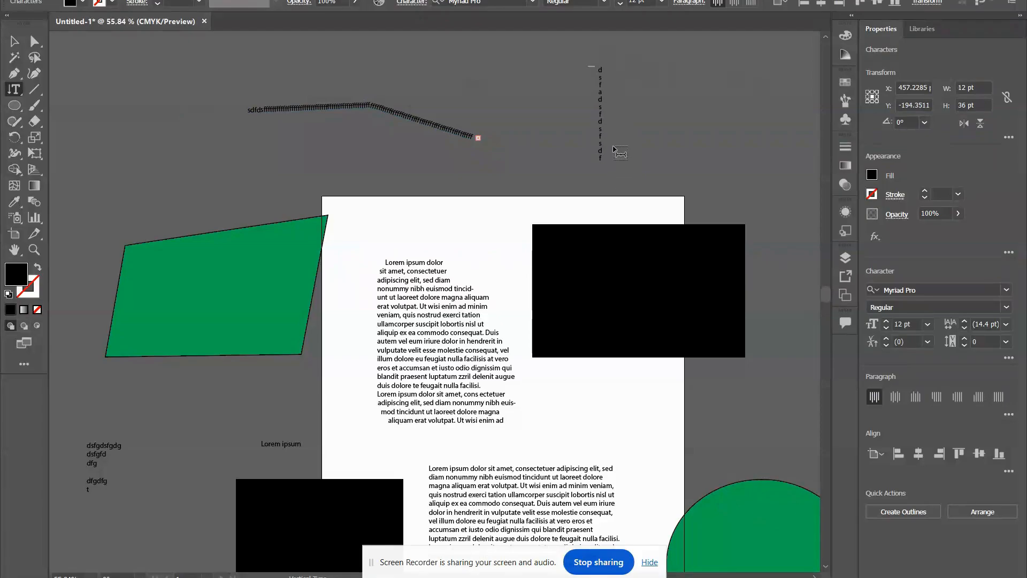
Fill the green quadrilateral with vertical placeholder text using the Vertical Area Type tool.
left_click(13, 89)
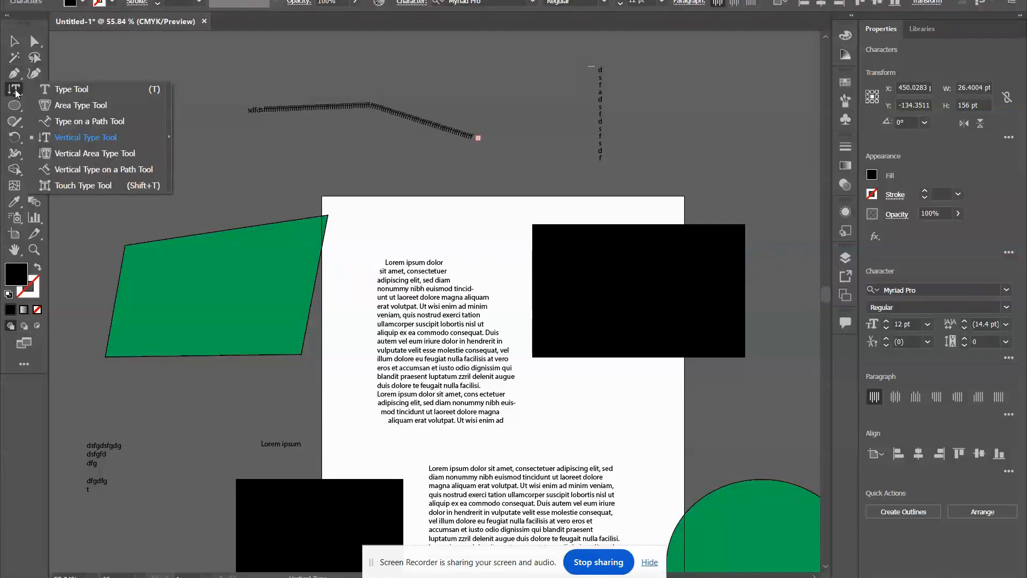
left_click(94, 155)
left_click(169, 242)
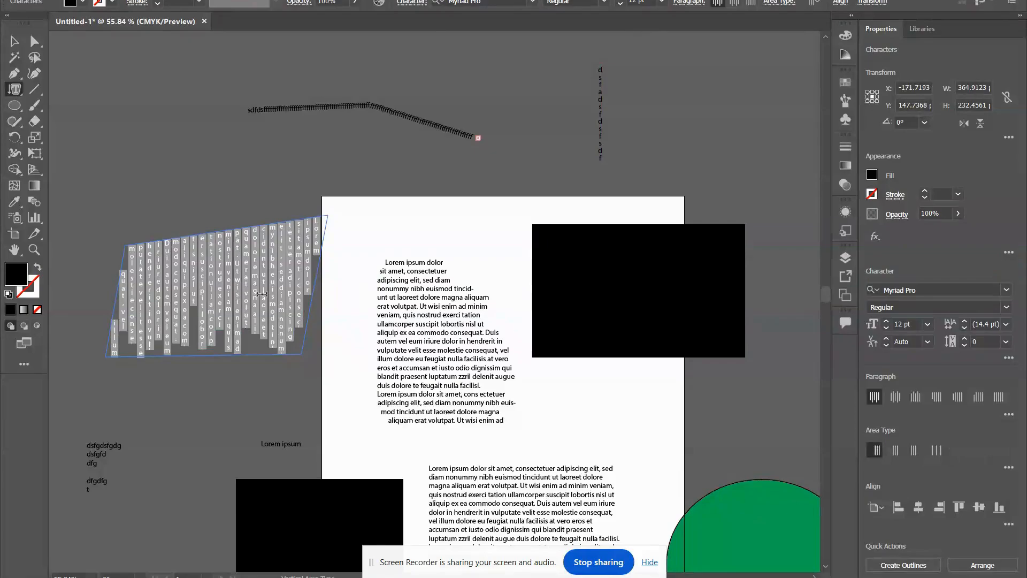
Draw a curved path through four points in the empty area below the black rectangle with the Pen tool.
left_click(13, 92)
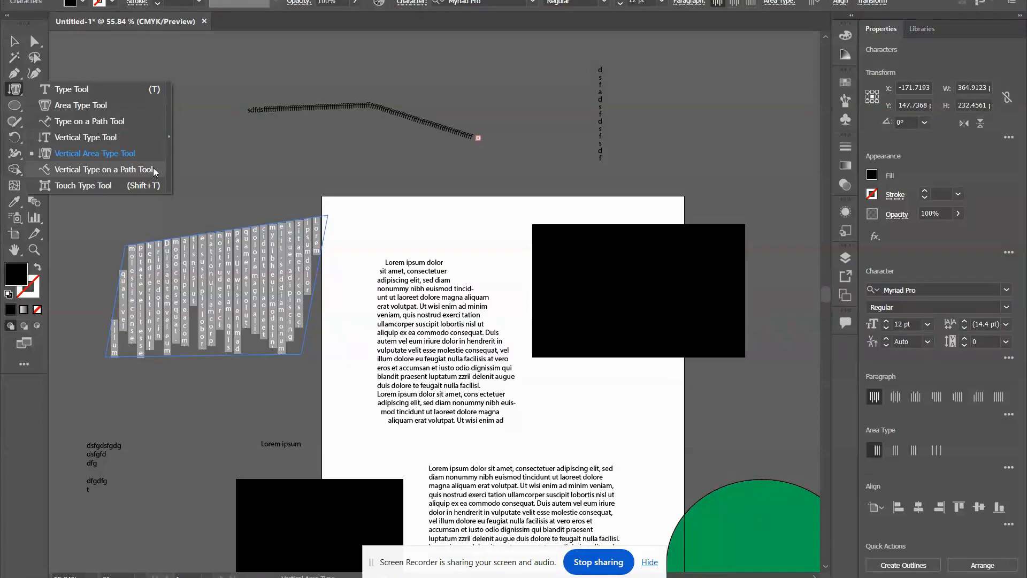
left_click(13, 74)
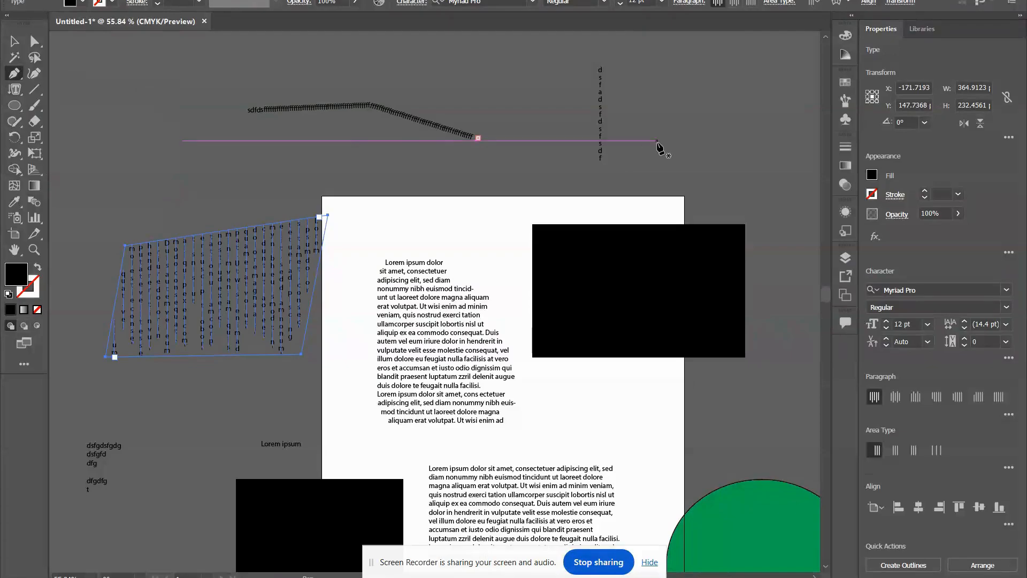
scroll(660, 148, "down", 15)
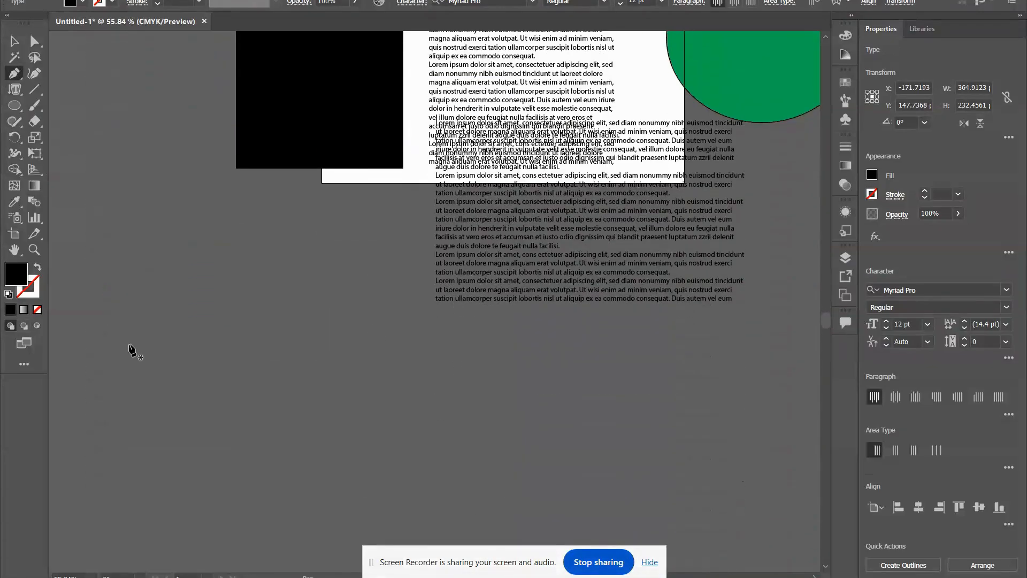
left_click(123, 241)
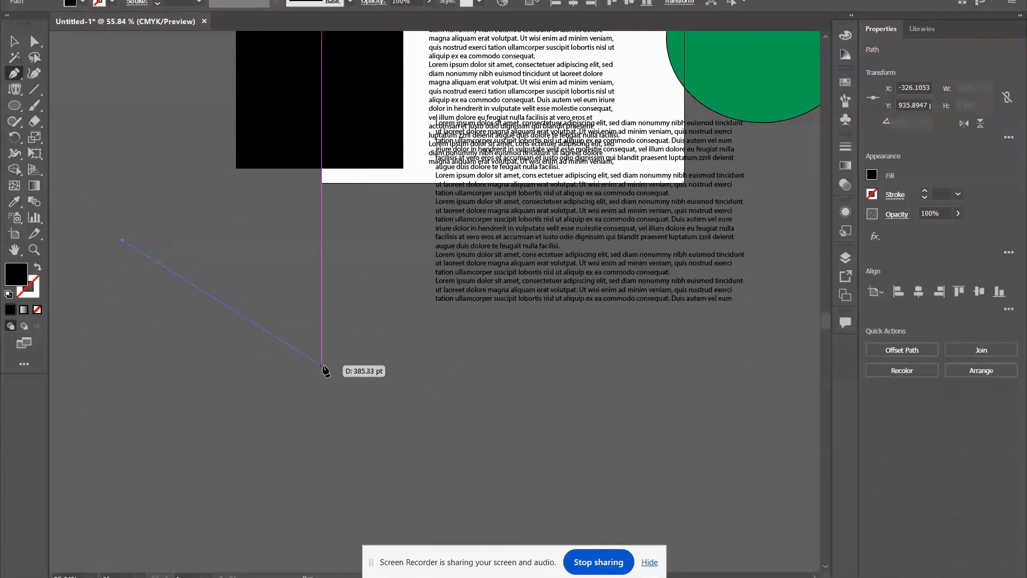
left_click_drag(326, 365, 252, 459)
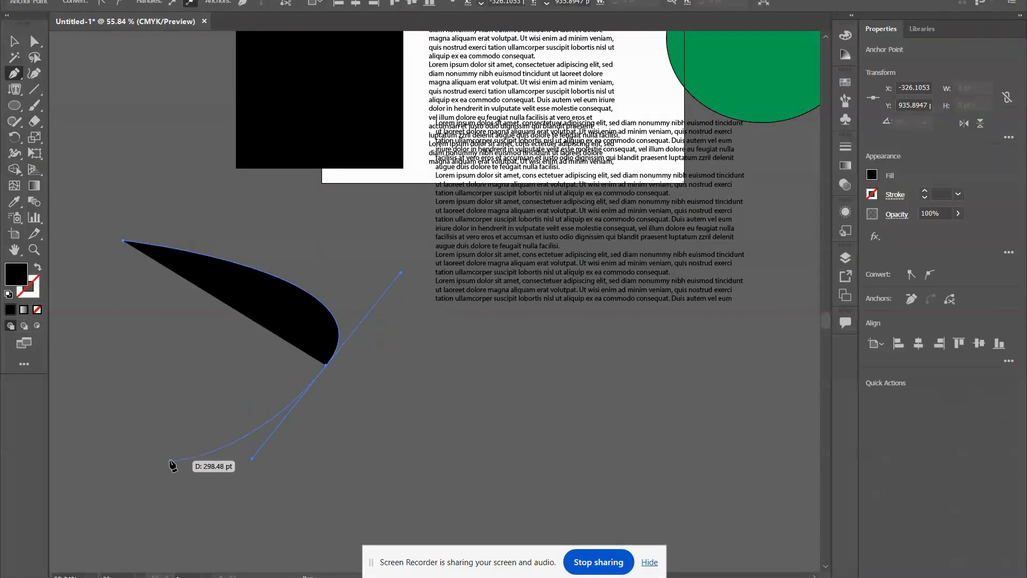
left_click(159, 420)
left_click_drag(78, 376, 74, 416)
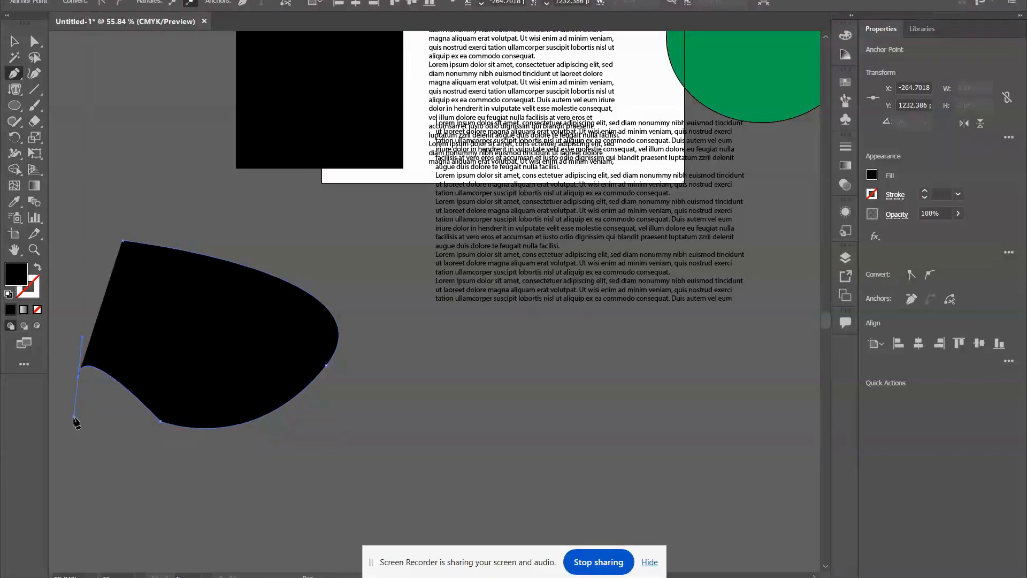
Remove the fill from the new curved path and give it a black stroke.
left_click(872, 176)
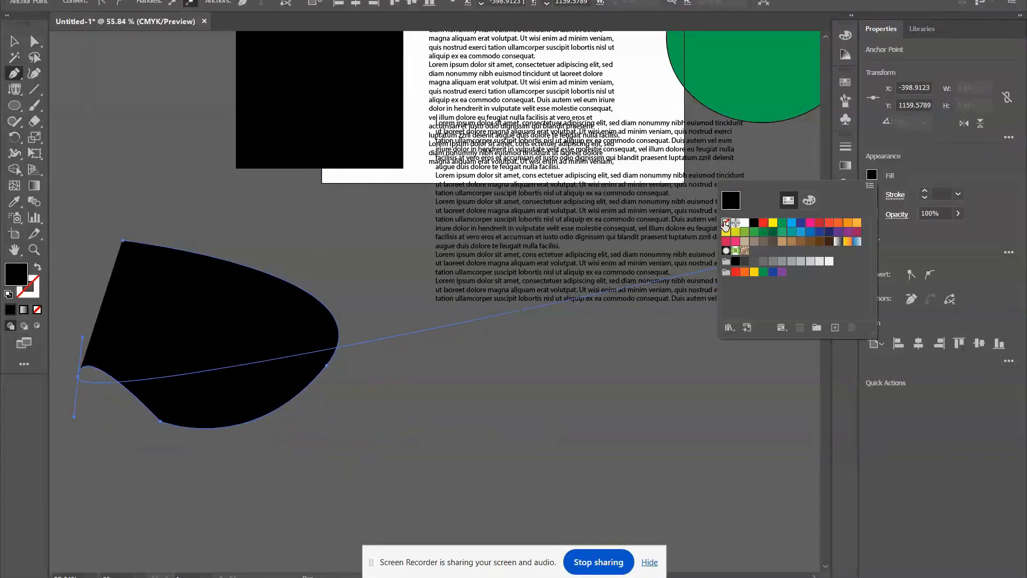
left_click(725, 222)
left_click(878, 177)
left_click(871, 194)
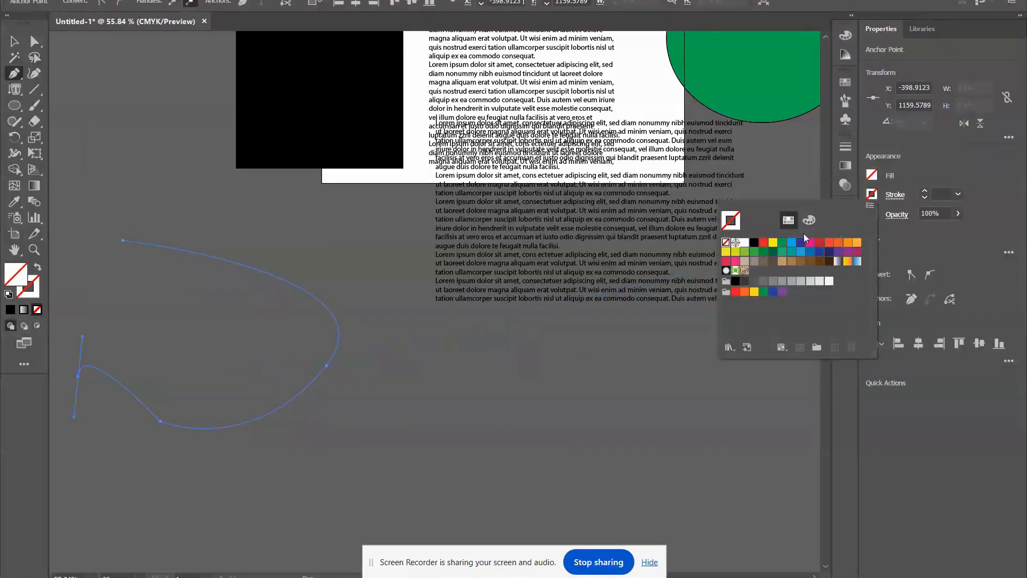
left_click(754, 243)
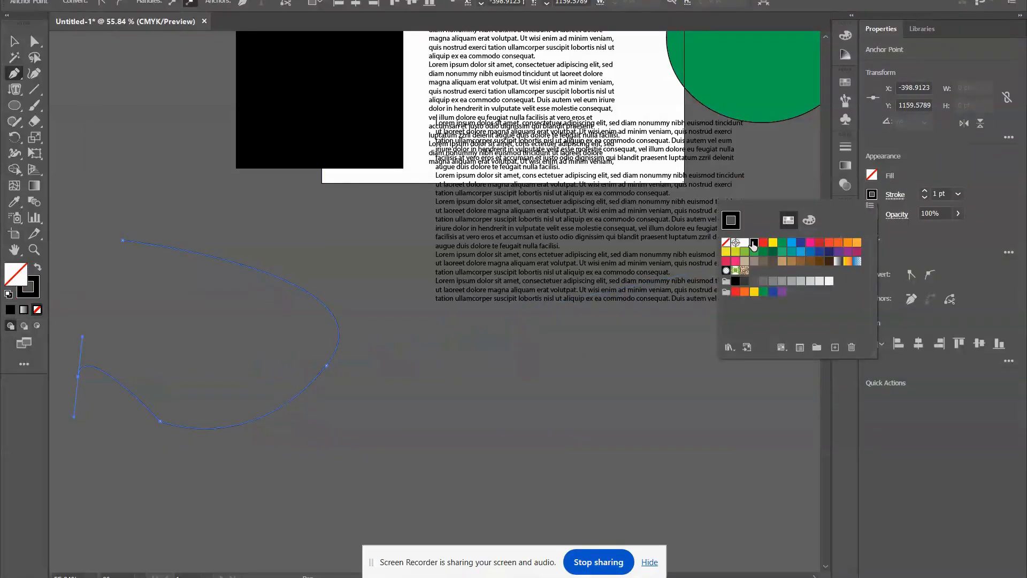
Place vertical type along the curved path with the Vertical Type on a Path tool, replacing the placeholder with a long run of "d", and deselect it.
left_click(14, 90)
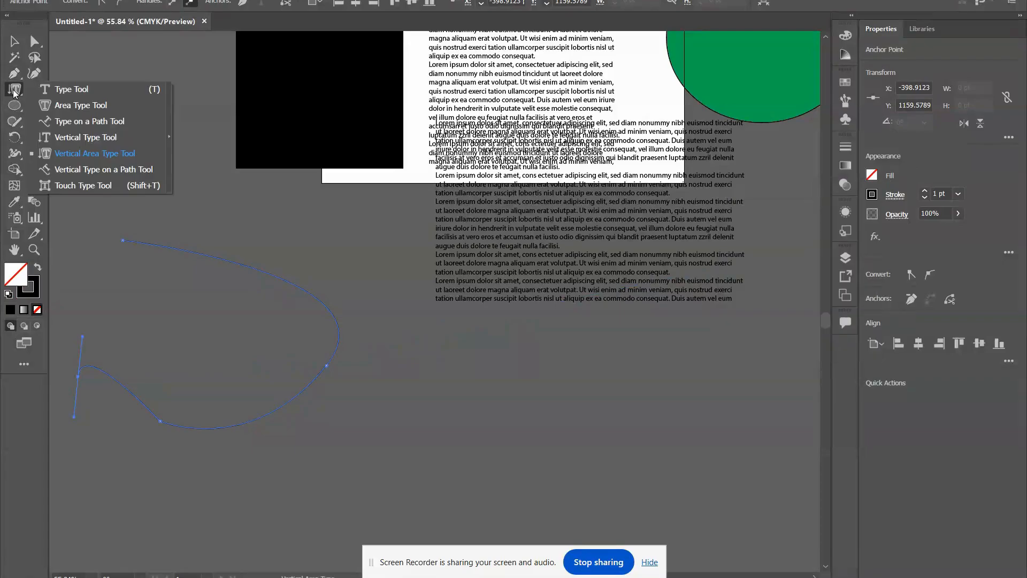
left_click(108, 171)
left_click(183, 249)
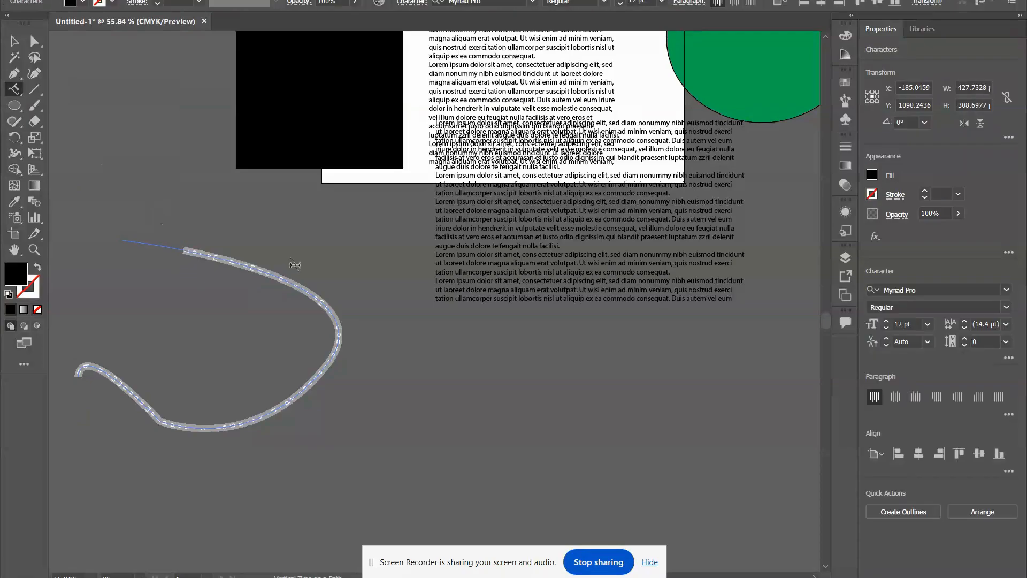
key("BackSpace")
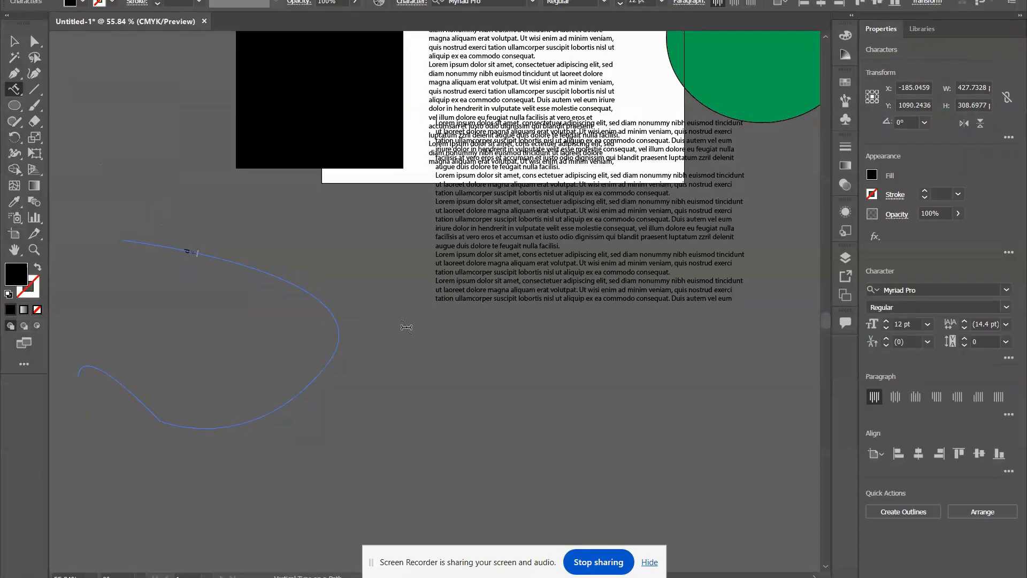
type("dddddddddddddddddddddddddddddddddddddd")
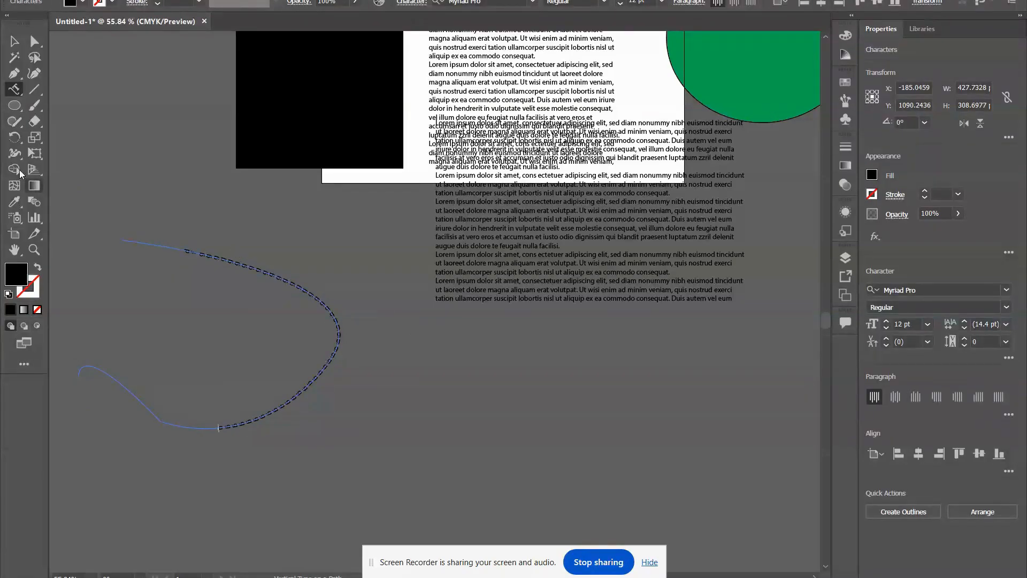
left_click(15, 41)
left_click(197, 364)
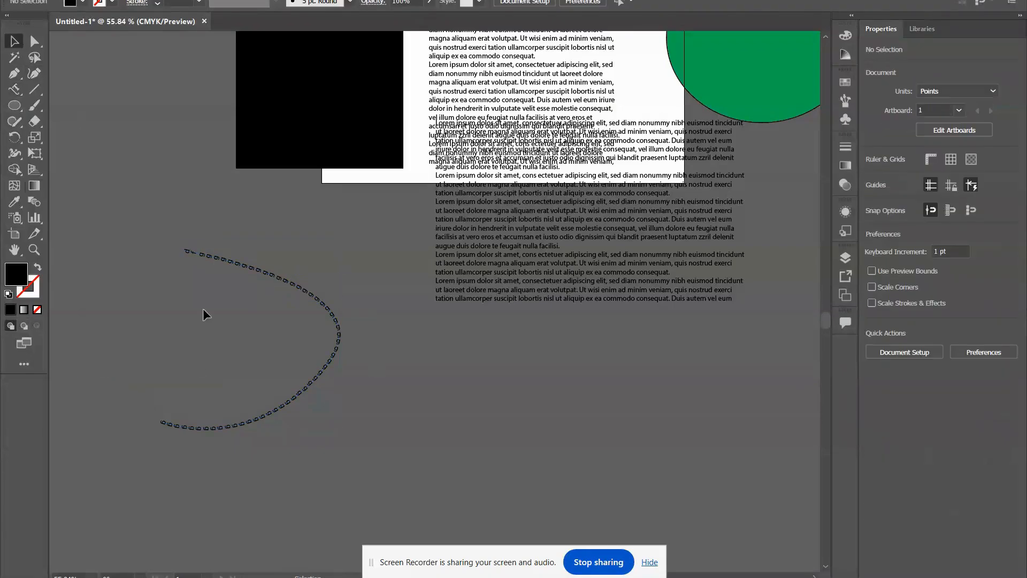
right_click(15, 89)
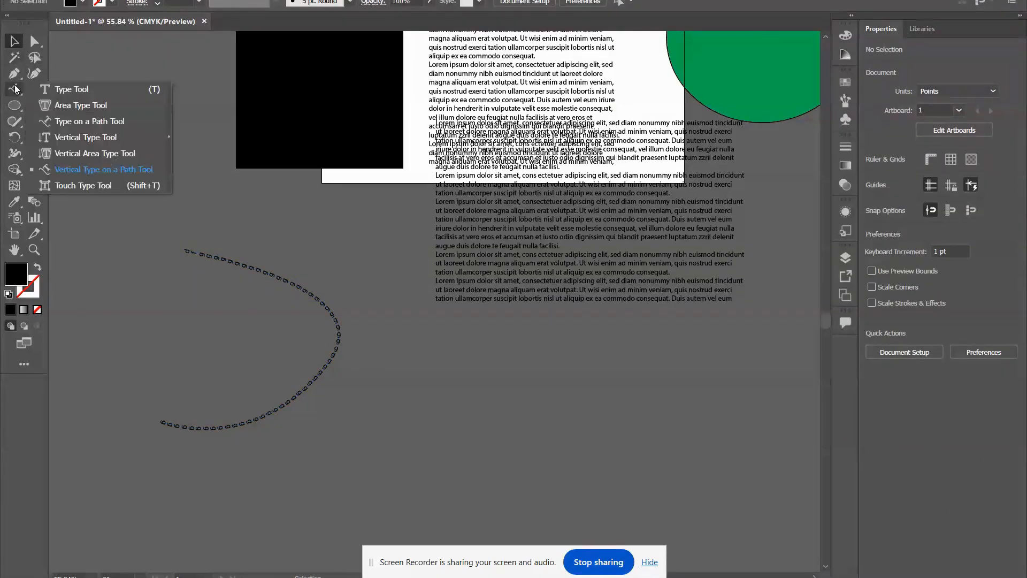
left_click(76, 185)
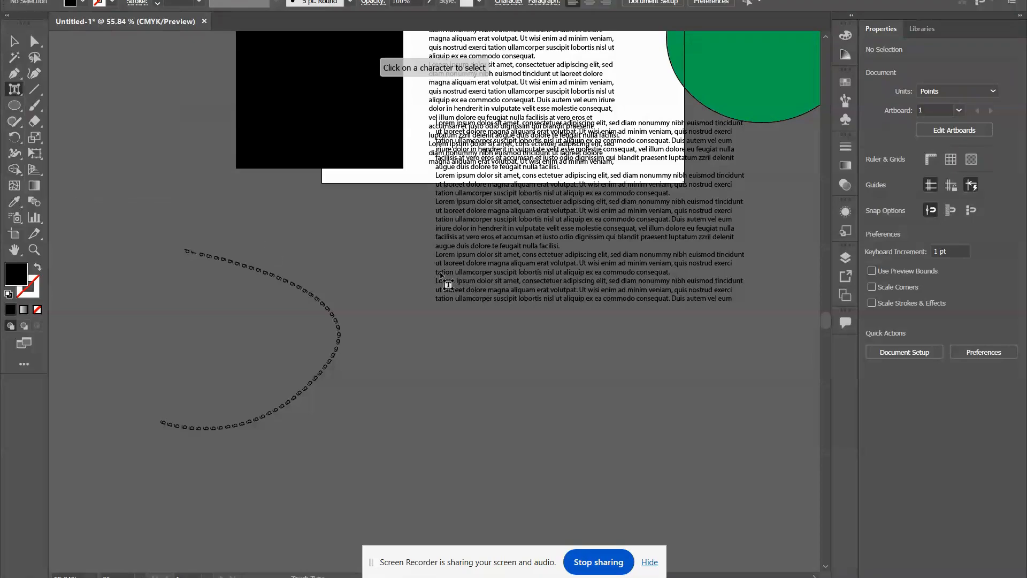
scroll(513, 292, "down", 3)
scroll(460, 248, "up", 10)
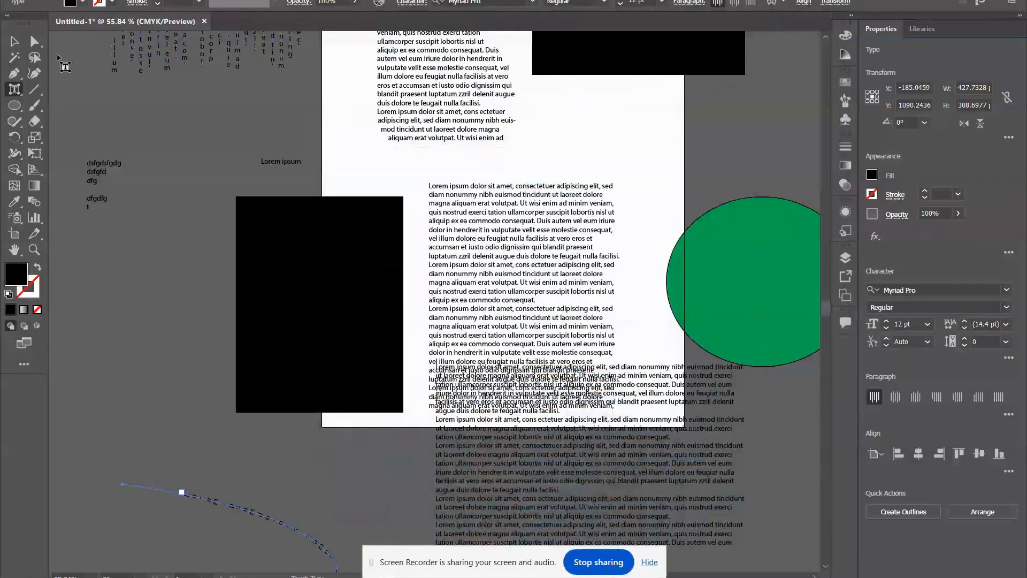
right_click(15, 90)
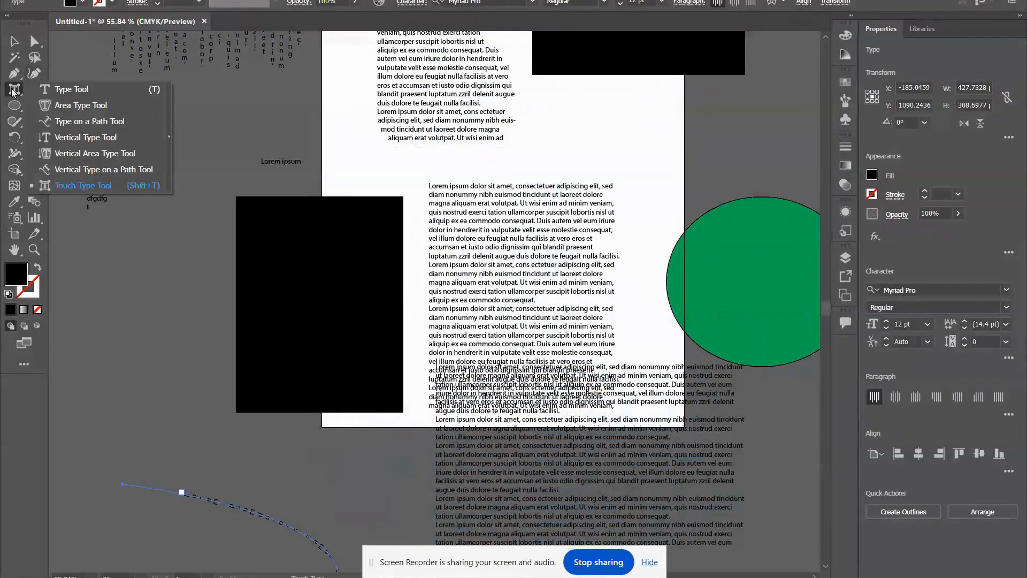
left_click(86, 184)
scroll(375, 218, "up", 3)
scroll(368, 209, "up", 3)
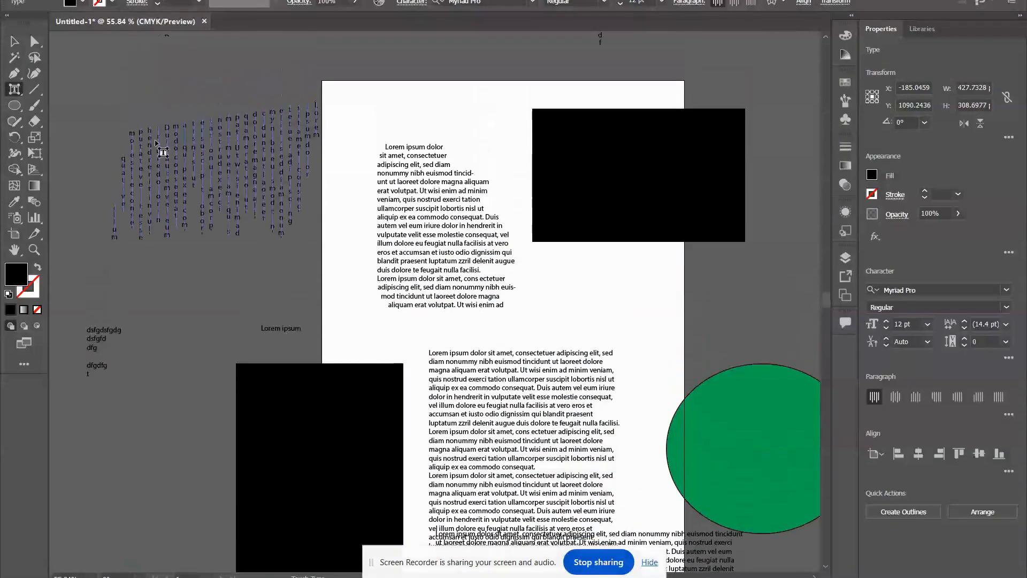
left_click(14, 41)
scroll(438, 190, "up", 7)
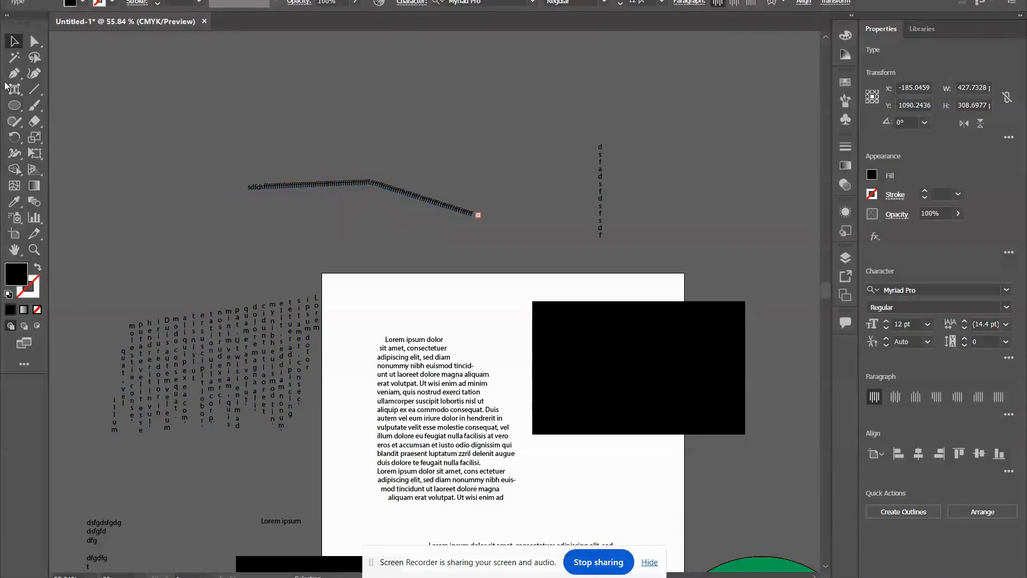
Enlarge and rotate the second "d" of "sdfds" in the path text above the artboard with the Touch Type tool, and deselect the text.
left_click_drag(14, 90, 78, 182)
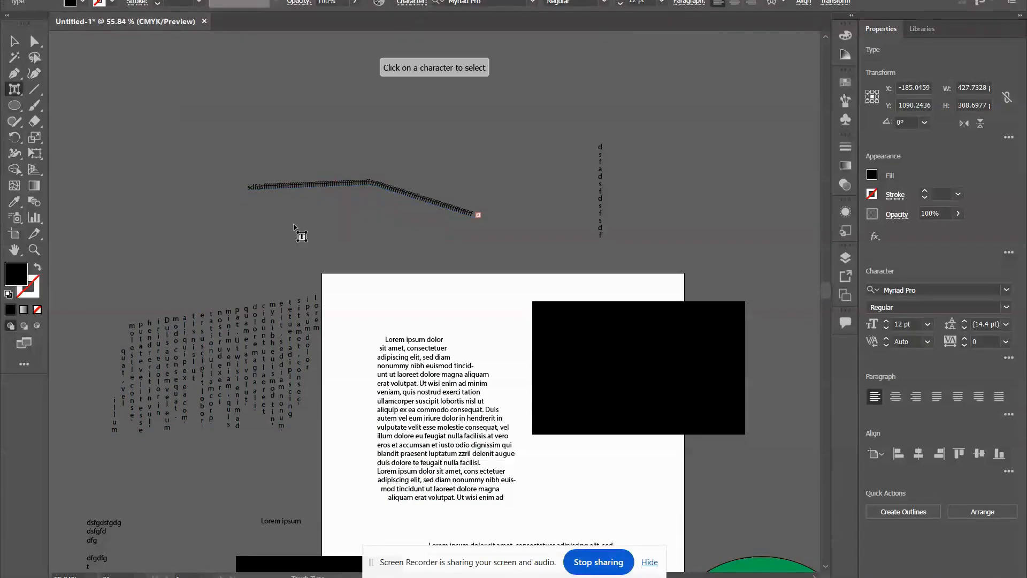
left_click(325, 186)
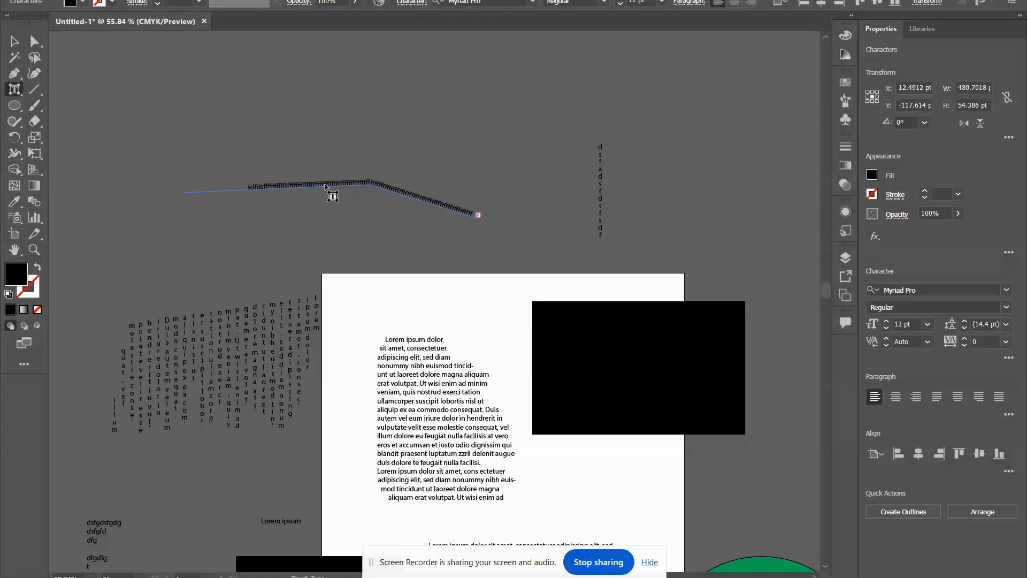
scroll(313, 192, "left", 1)
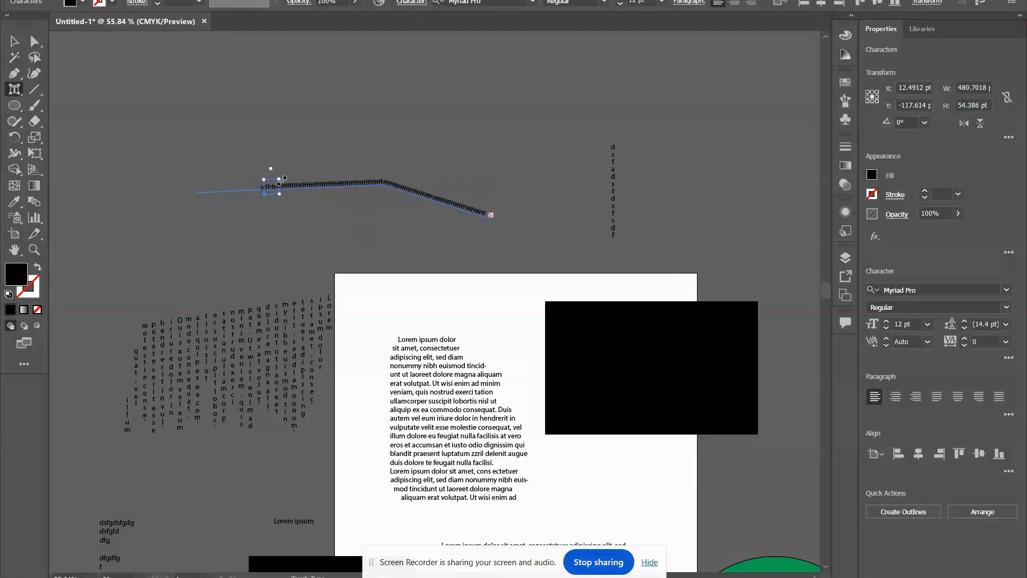
left_click_drag(278, 180, 374, 176)
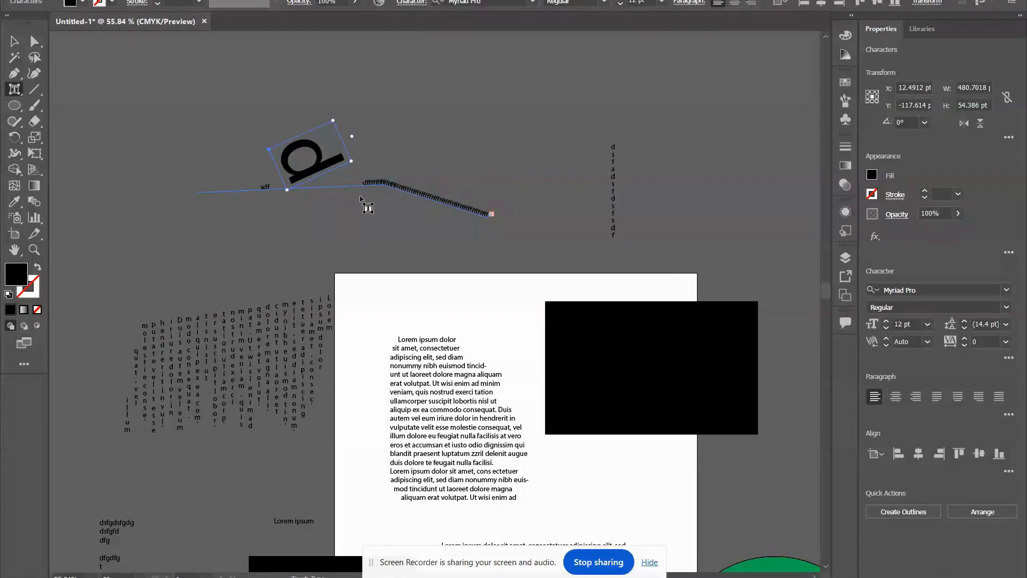
left_click(384, 182)
scroll(266, 189, "down", 5)
scroll(266, 188, "up", 3)
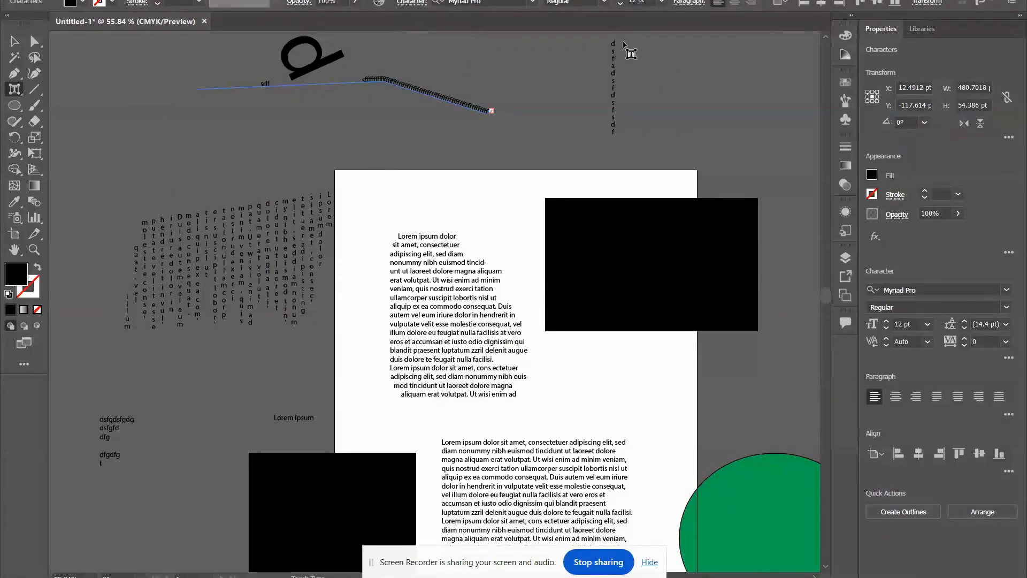
left_click(16, 41)
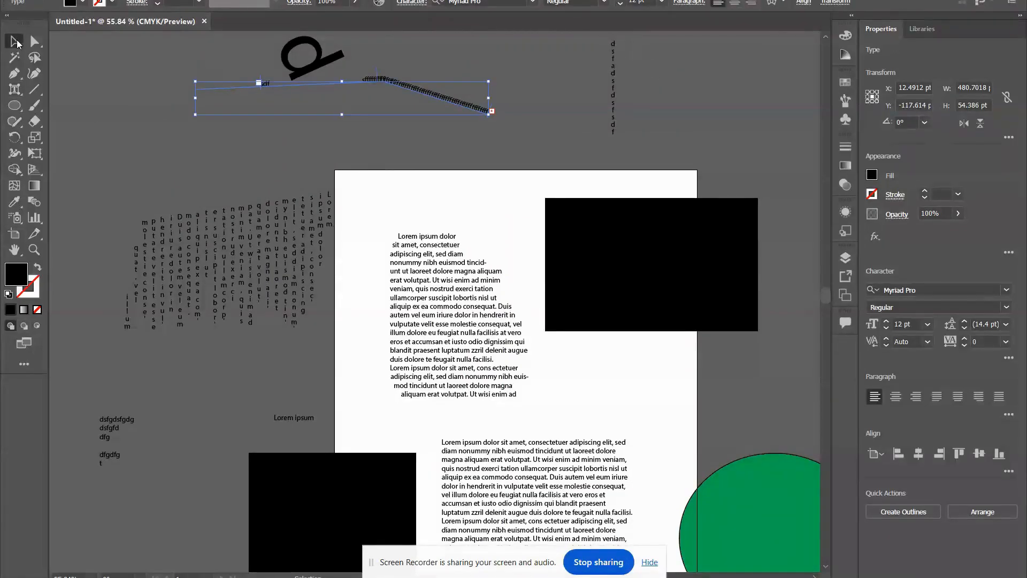
left_click(290, 153)
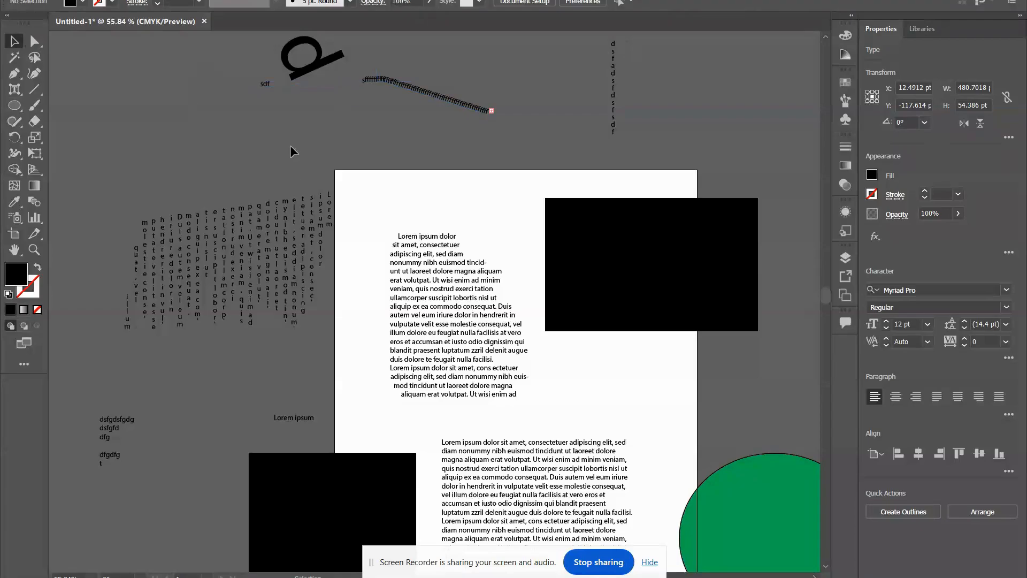
Enlarge and rotate the first "d" of the vertical point type with the Touch Type tool, and move the whole text up and to the right.
left_click(14, 89)
scroll(677, 104, "up", 2)
left_click(614, 108)
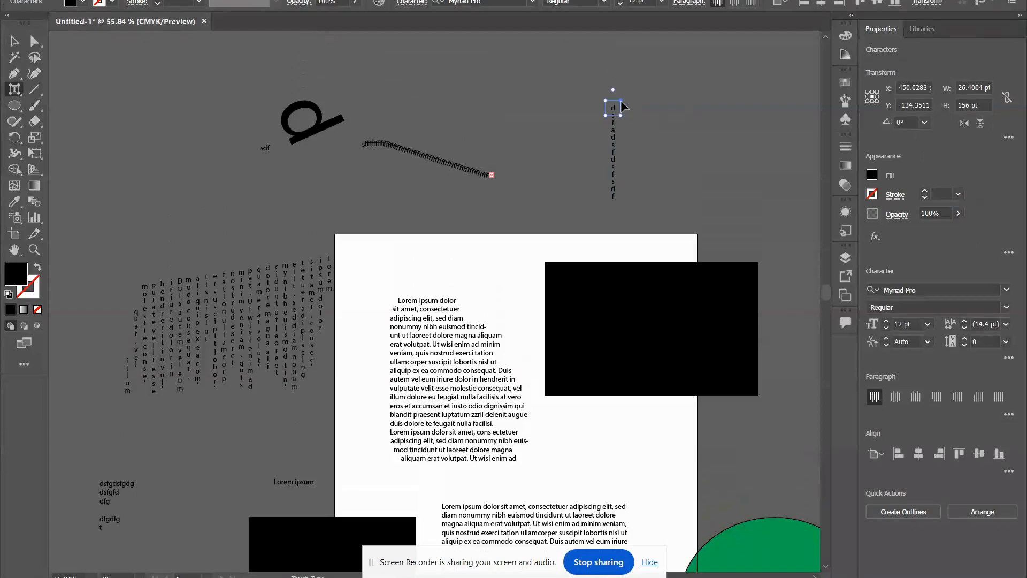
left_click_drag(613, 90, 668, 163)
scroll(669, 160, "down", 3)
scroll(668, 161, "up", 1)
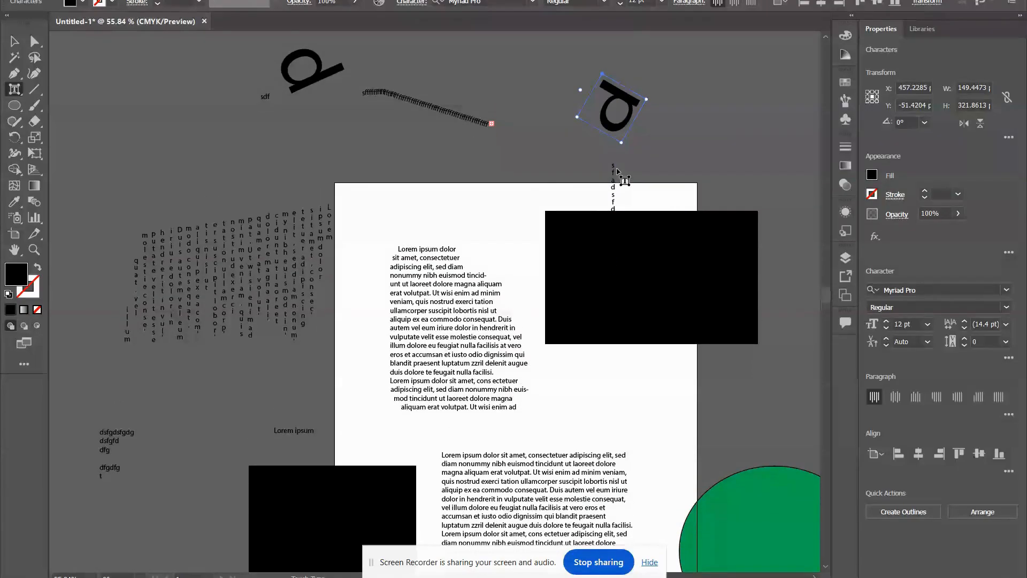
key("v")
left_click_drag(568, 118, 607, 65)
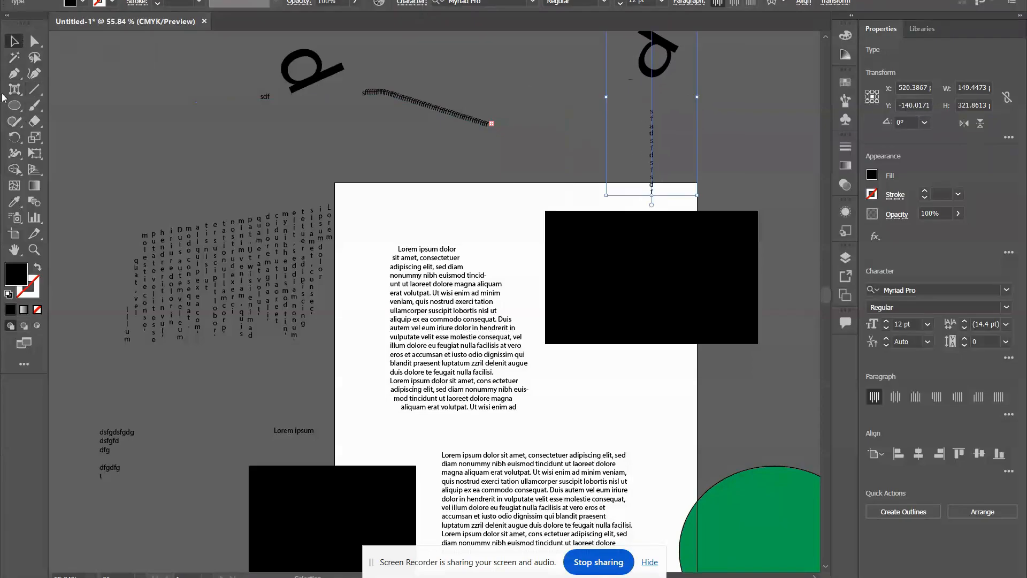
Delete all the practice shapes and texts on and around the artboard, including the curved path text below it.
left_click(15, 90)
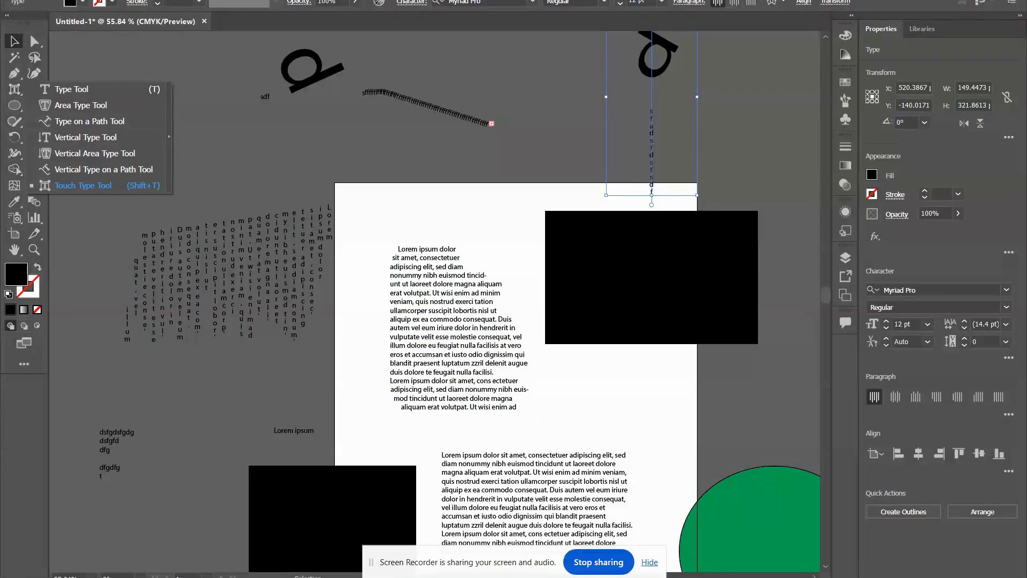
key("backslash")
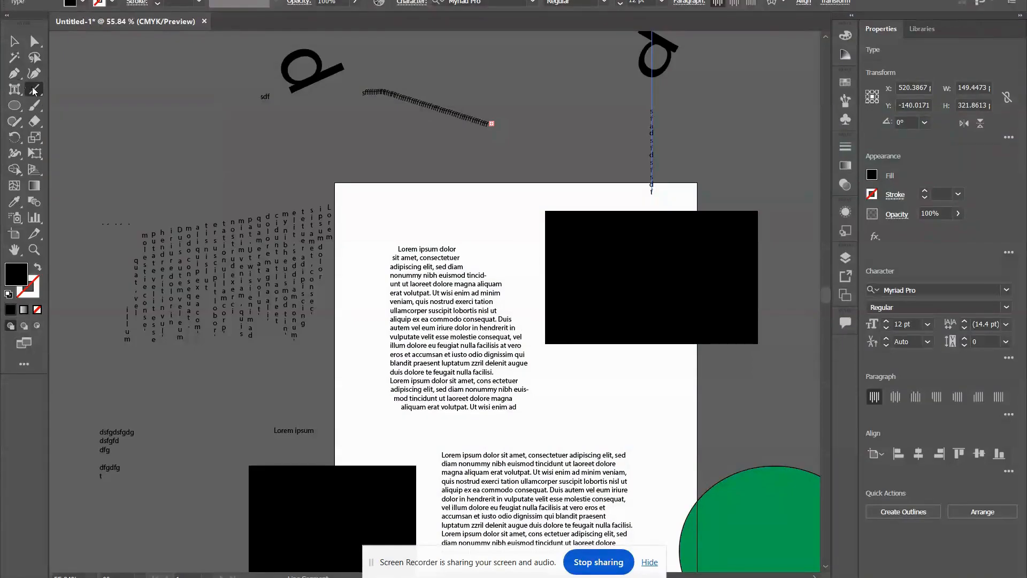
key("v")
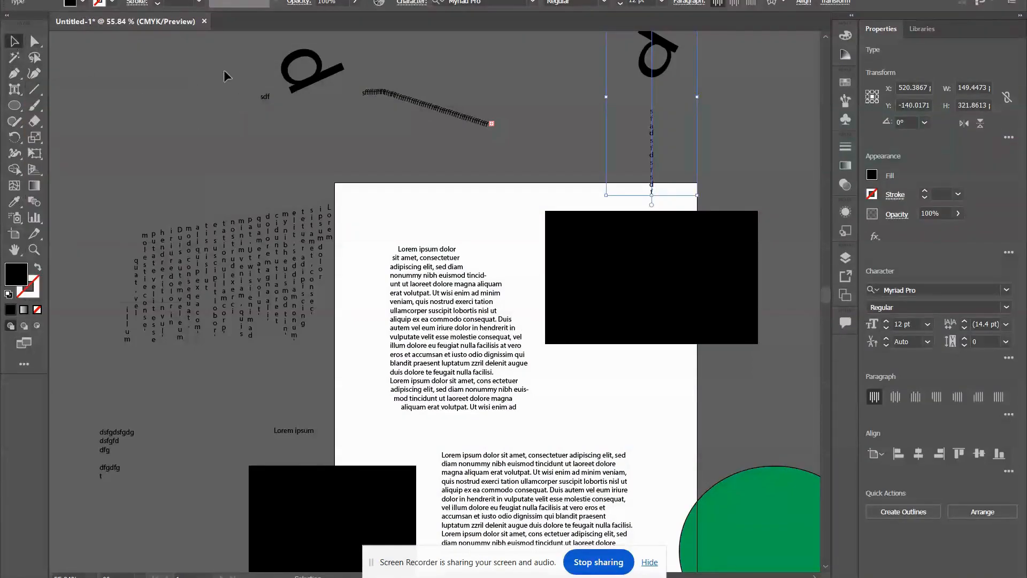
left_click_drag(112, 32, 757, 570)
key("Delete")
scroll(503, 415, "down", 5)
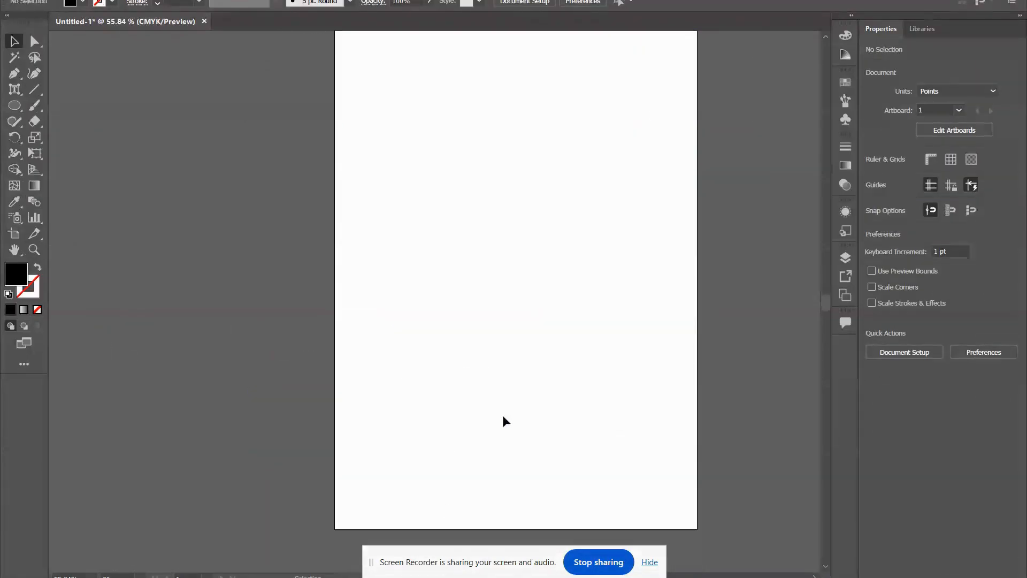
left_click_drag(208, 479, 274, 525)
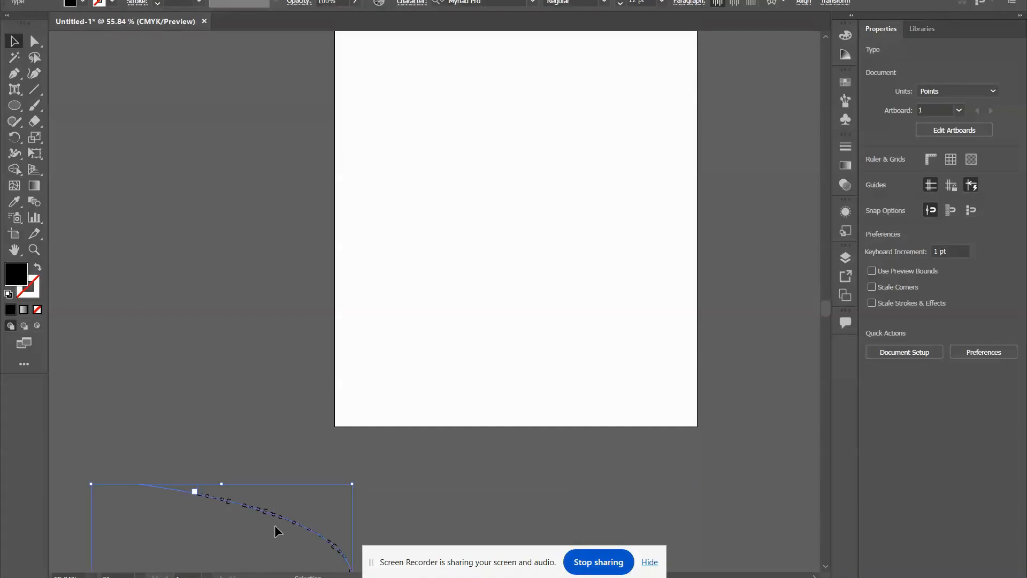
key("Delete")
scroll(748, 284, "up", 5)
scroll(748, 291, "down", 1)
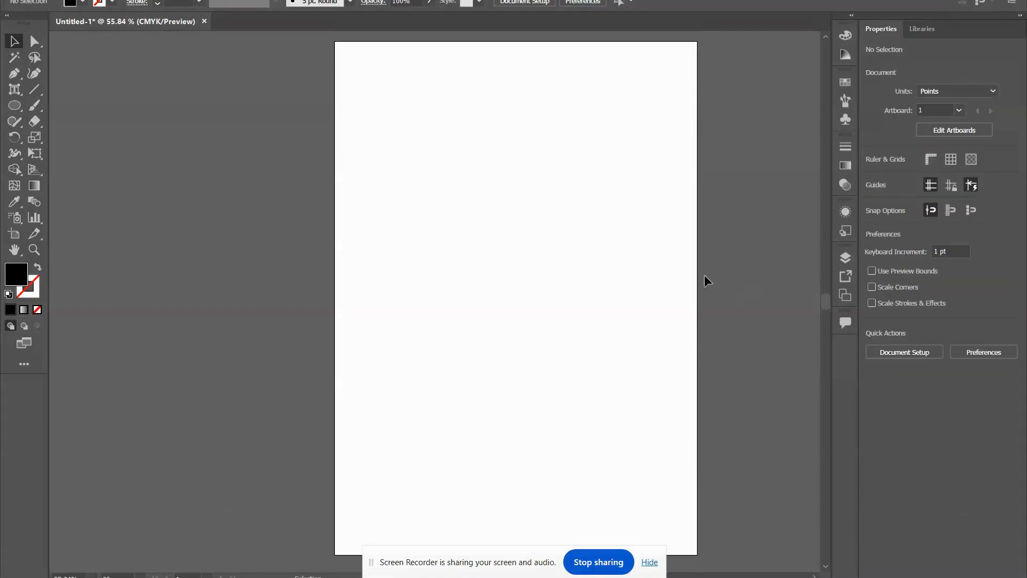
Draw a diagonal line about 298 pt wide and 296 pt high on the artboard with the Line Segment tool, and give it a black stroke.
left_click(35, 89)
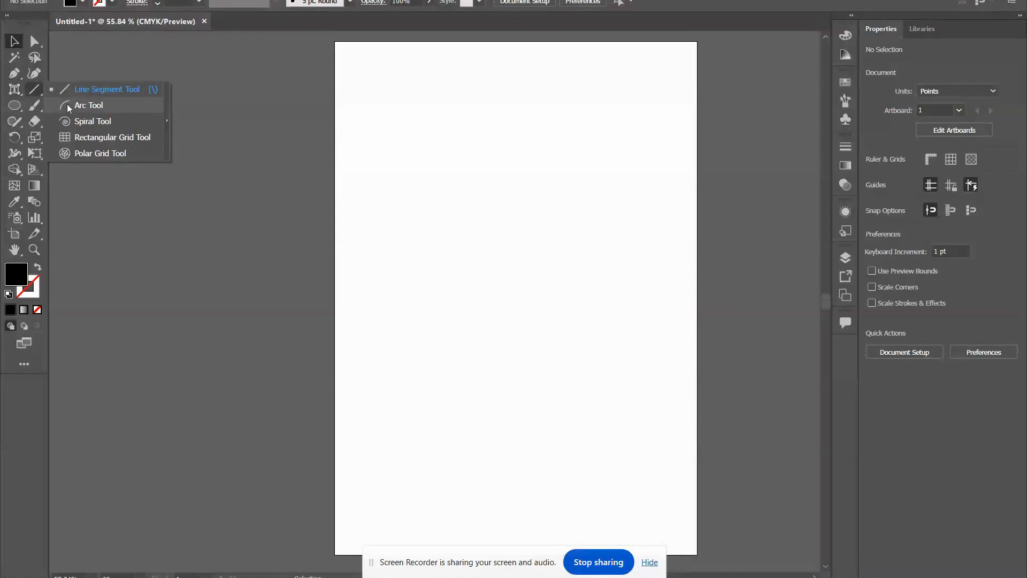
left_click(101, 90)
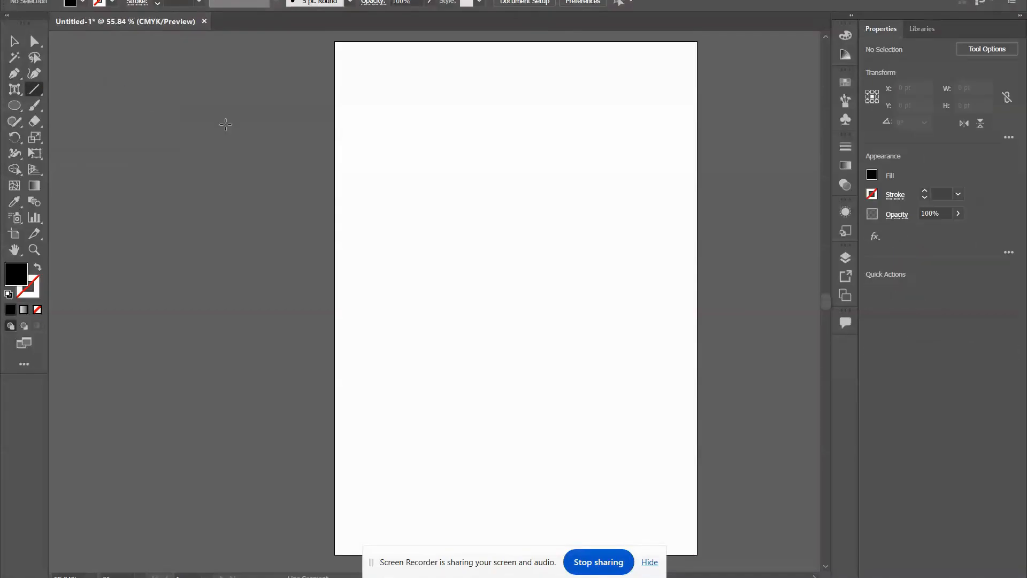
left_click(406, 122)
left_click(543, 319)
left_click_drag(349, 110, 531, 292)
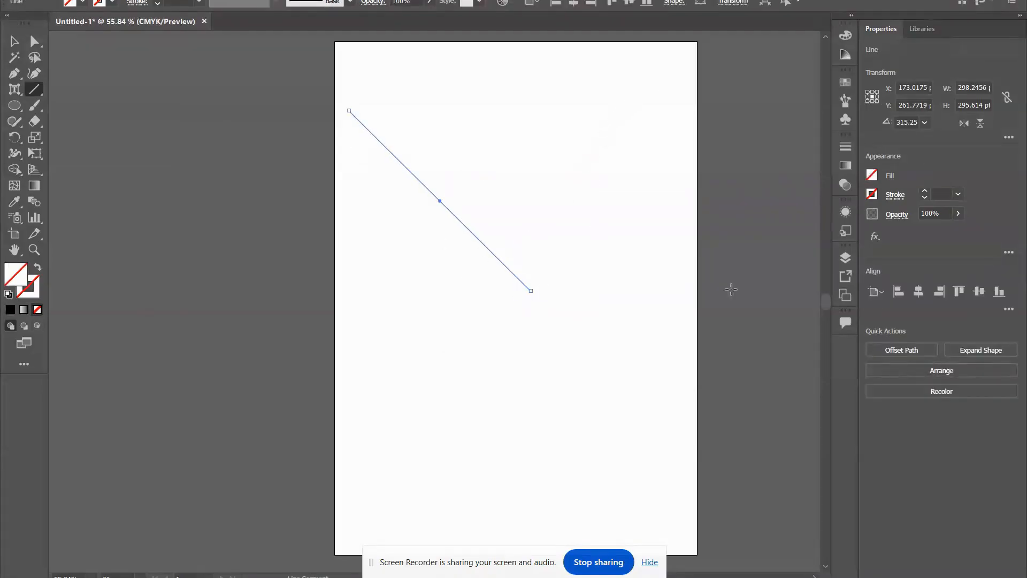
left_click(873, 195)
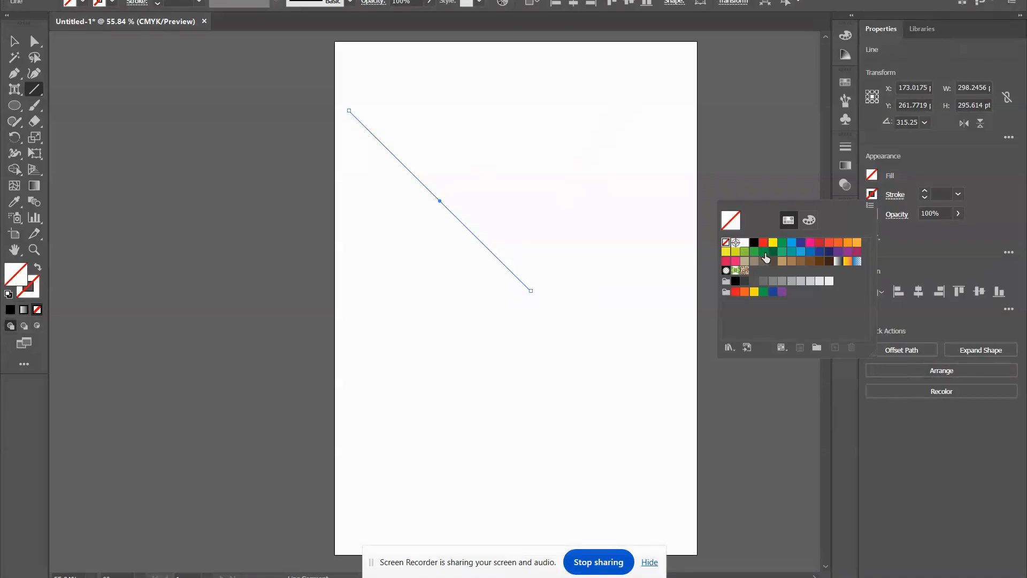
left_click(755, 244)
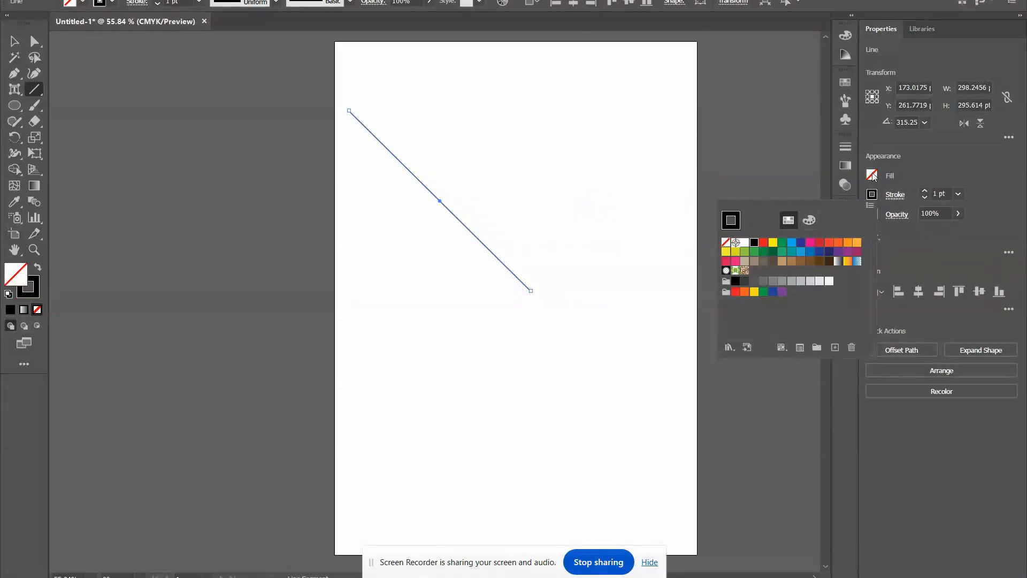
Draw an arc about 271 pt wide and 335 pt high beside the diagonal line with the Arc tool.
left_click(30, 92)
left_click(91, 105)
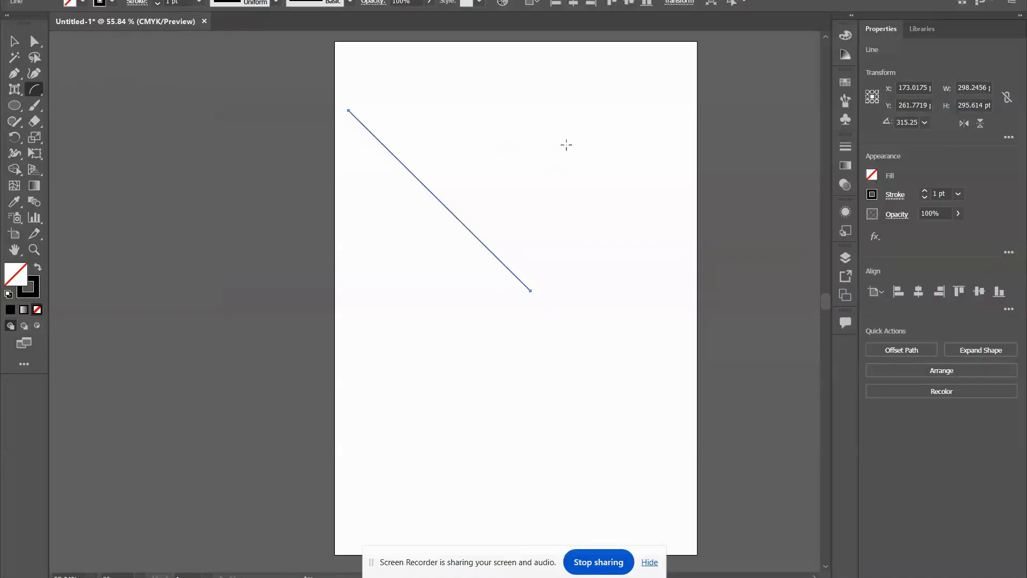
mouse_move(491, 91)
left_mouse_down()
mouse_move(649, 271)
mouse_move(667, 177)
mouse_move(656, 295)
left_mouse_up()
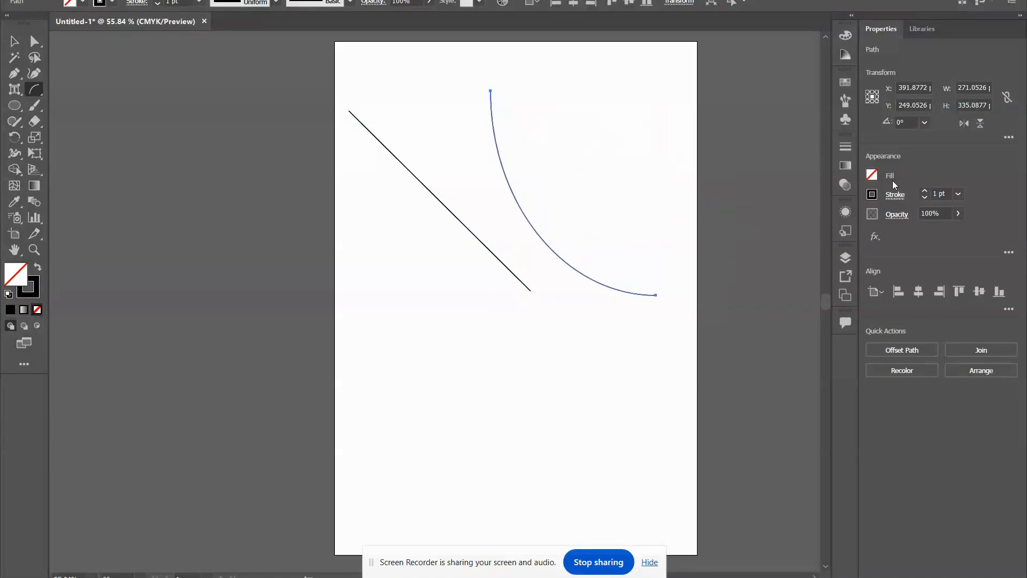
Draw a spiral about 279 pt wide and 223 pt high across the artboard's lower left edge with the Spiral tool.
left_click_drag(38, 90, 69, 120)
scroll(438, 301, "down", 3)
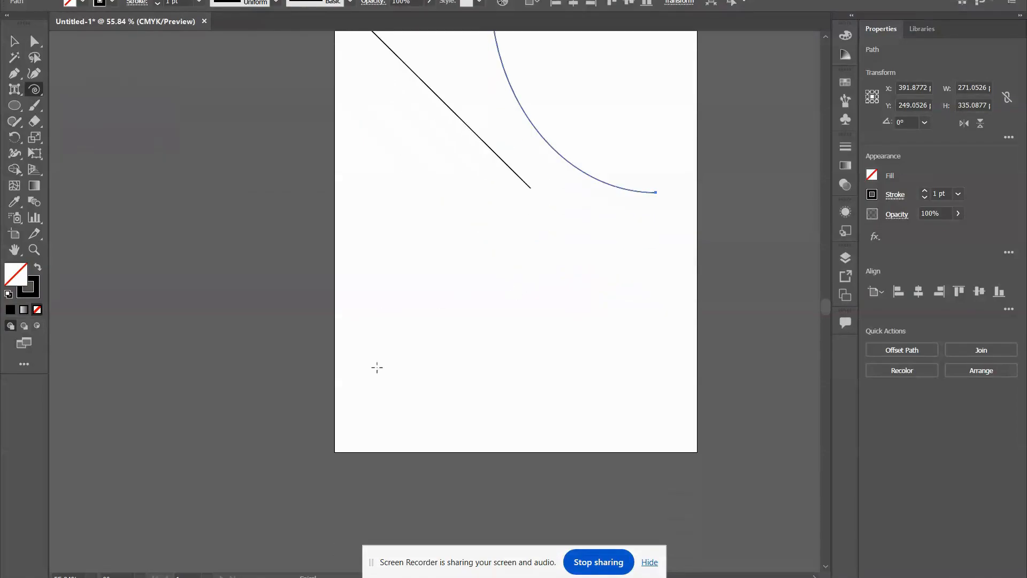
left_click_drag(377, 367, 281, 392)
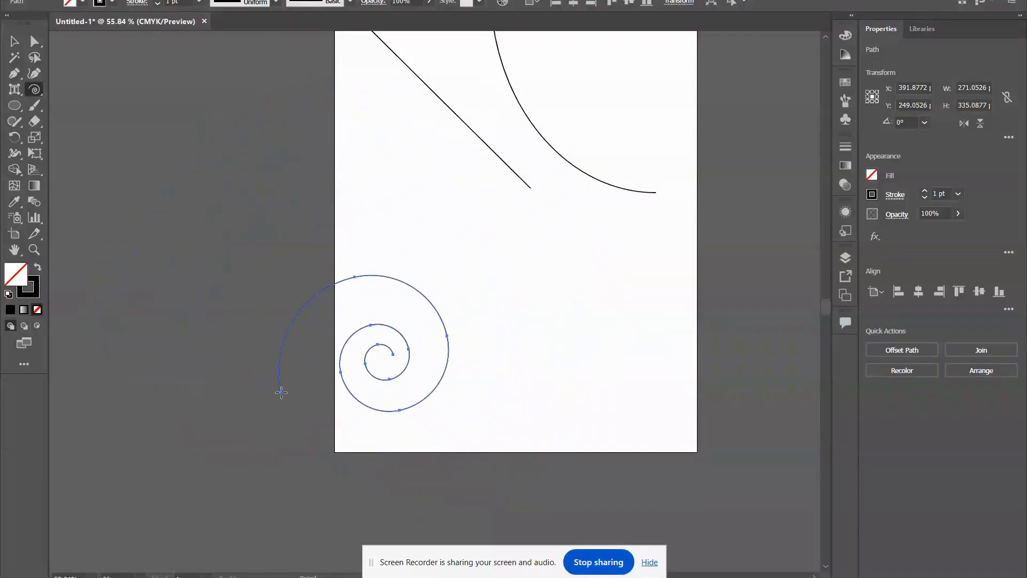
Draw a rectangular grid about 599 pt wide and 372 pt high over the lower artboard, extending past its right edge.
left_click(34, 89)
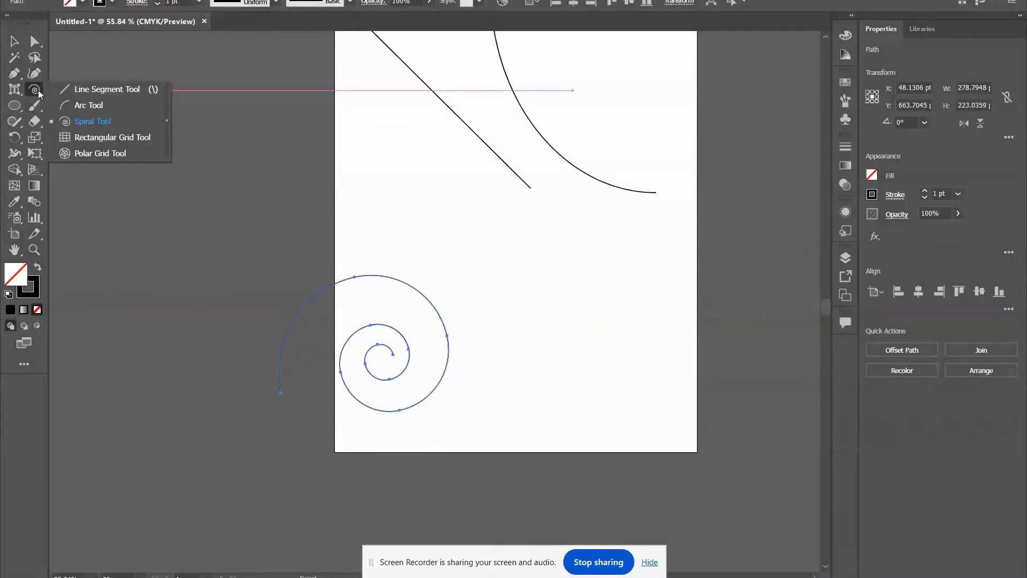
left_click(139, 138)
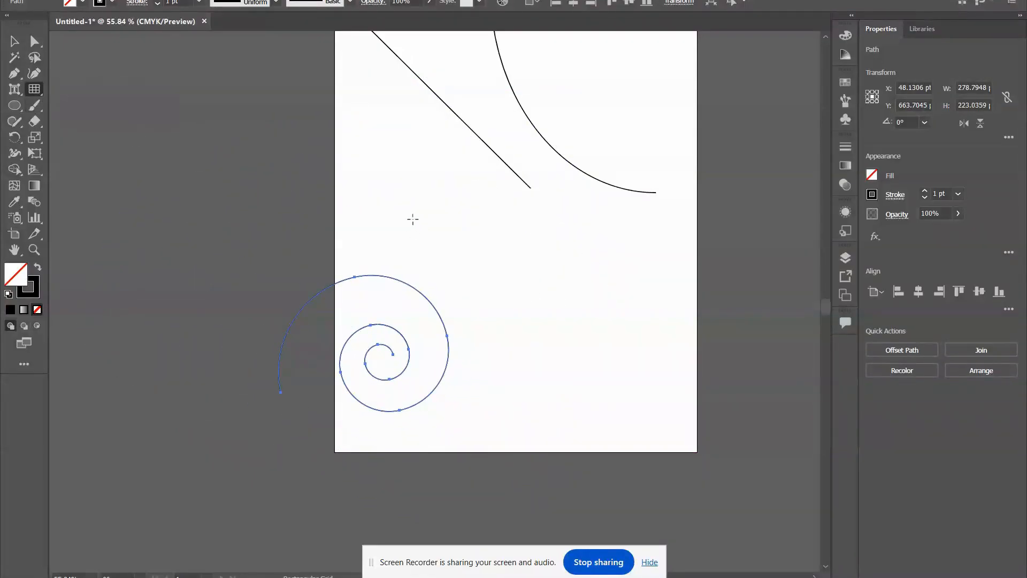
left_click_drag(393, 180, 760, 406)
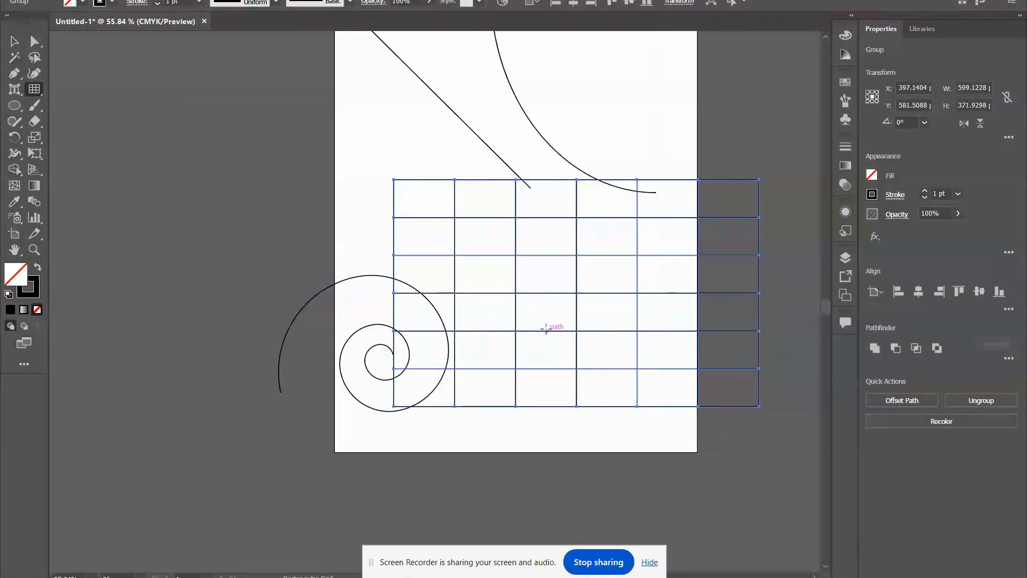
Draw a polar grid about 467 pt wide and 408 pt high overlapping the artboard's top edge.
scroll(550, 328, "up", 2)
left_click(36, 91)
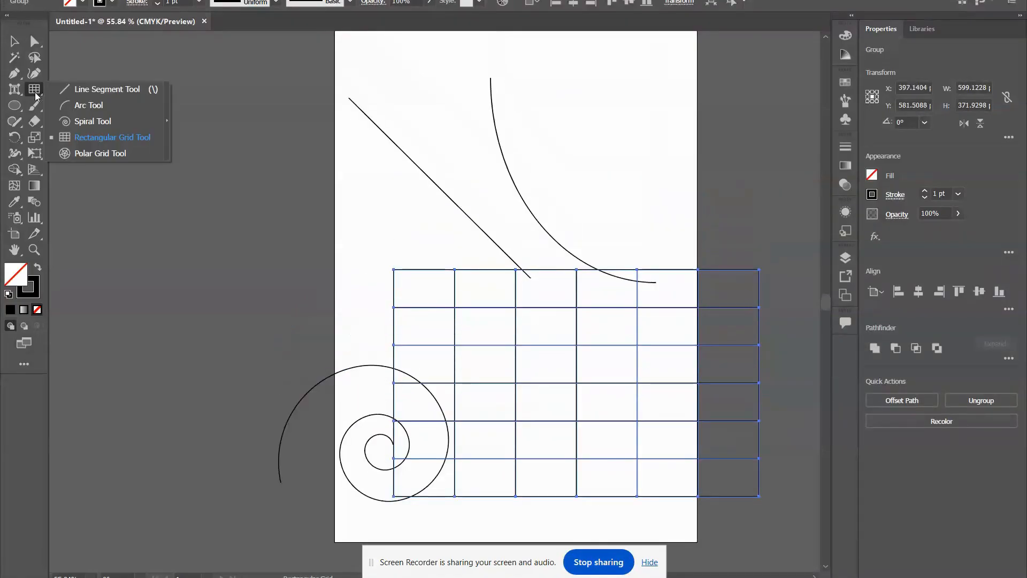
left_click(87, 150)
scroll(264, 224, "up", 5)
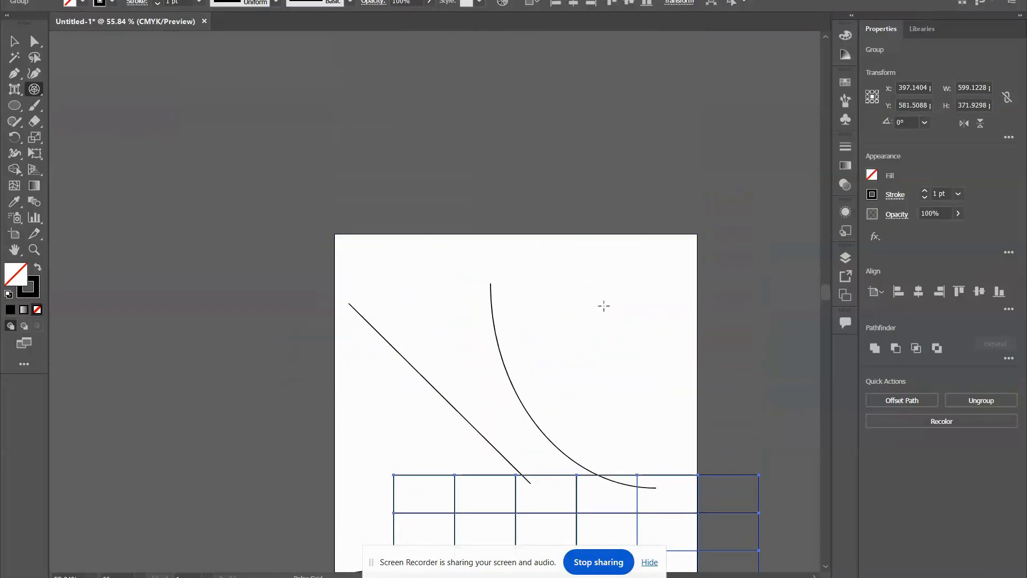
left_click_drag(344, 82, 630, 331)
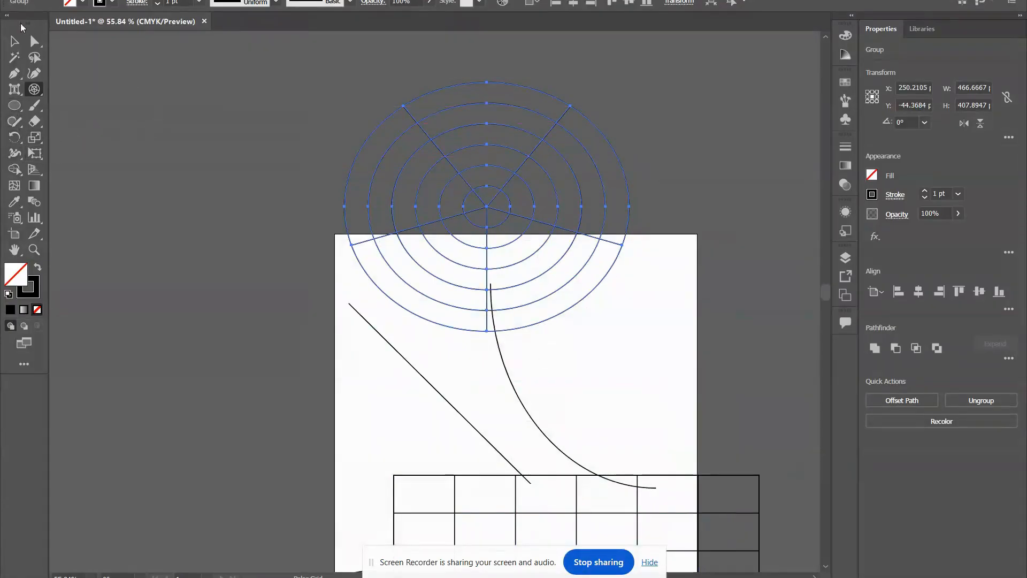
Delete the line, arc, spiral and both grids from the document.
left_click(15, 41)
scroll(267, 99, "down", 2)
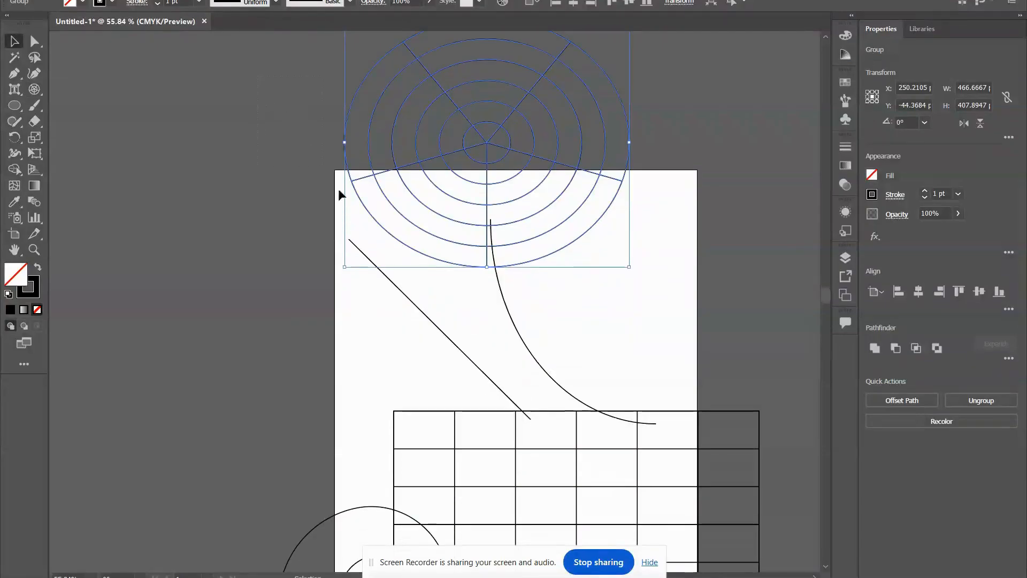
key("ctrl+a")
key("Delete")
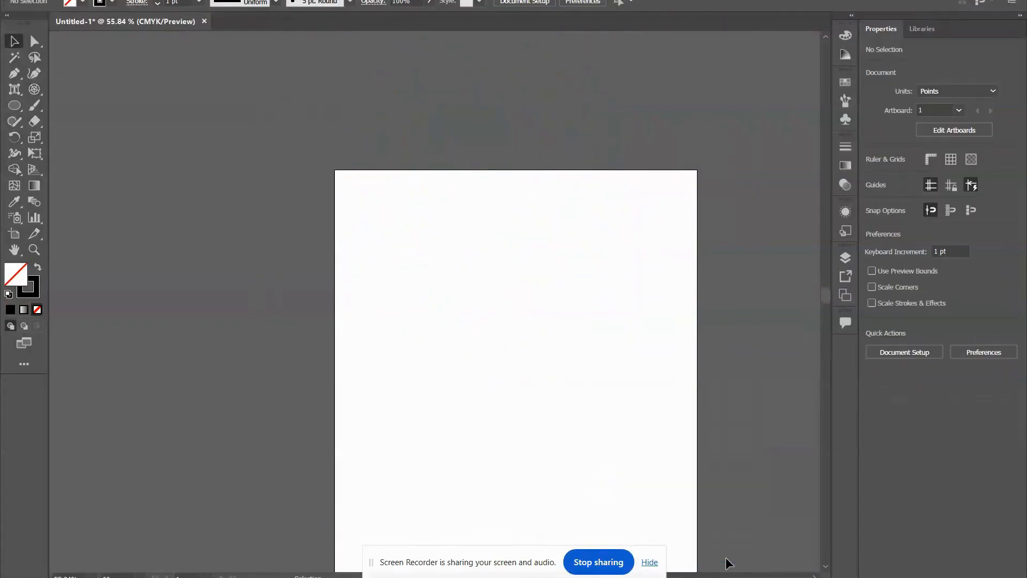
scroll(627, 408, "down", 4)
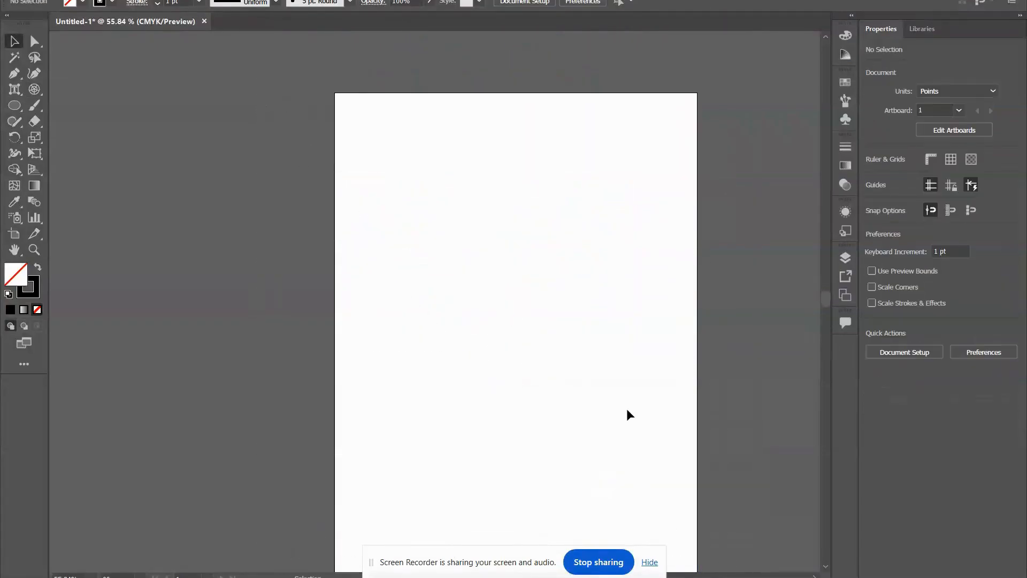
Draw a rectangle about 446 pt wide and 375 pt high on the upper artboard and round its corners very slightly.
left_click(12, 105)
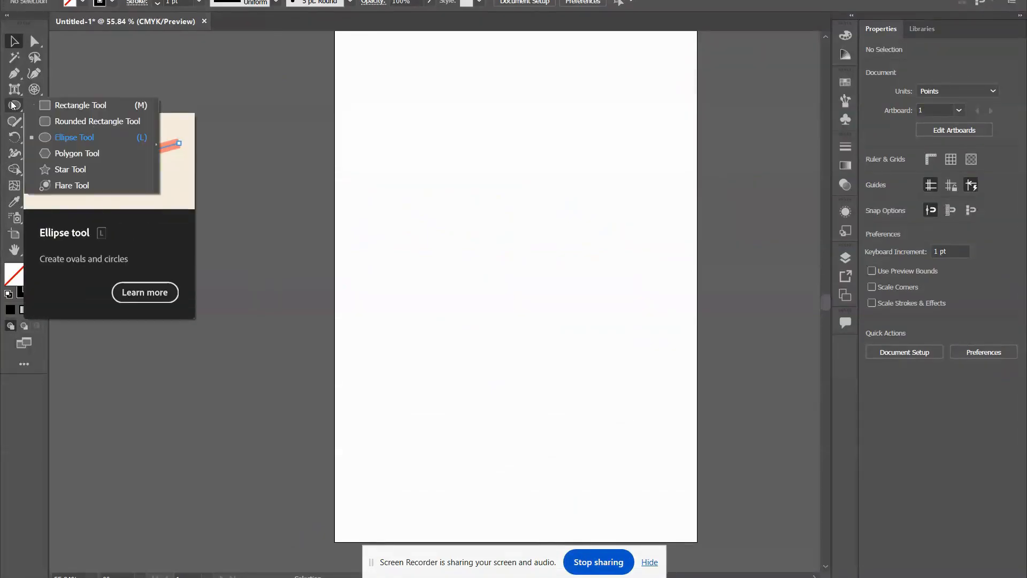
left_click(63, 108)
left_click_drag(394, 88, 666, 317)
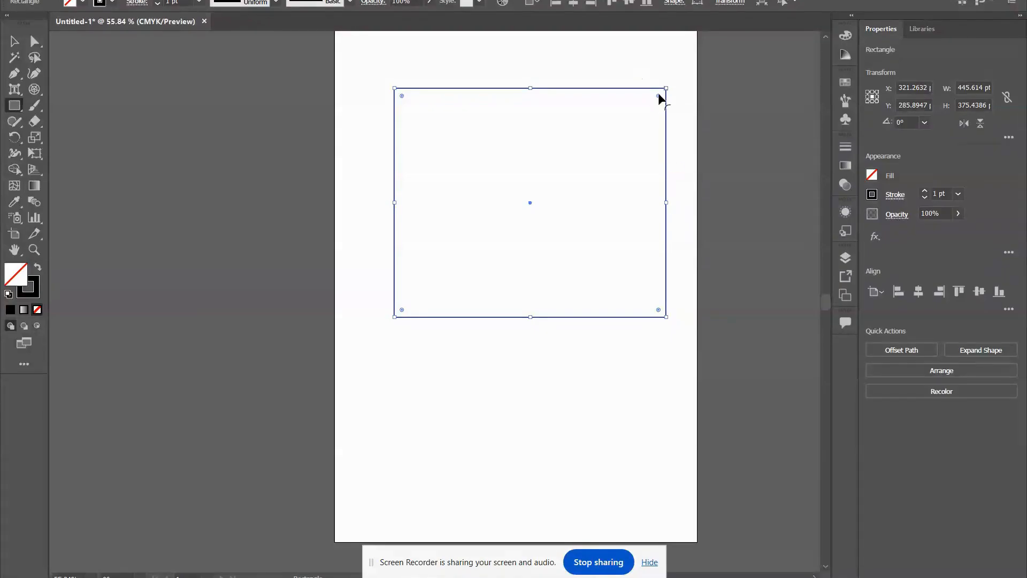
mouse_move(659, 101)
left_mouse_down()
mouse_move(622, 151)
mouse_move(673, 94)
left_mouse_up()
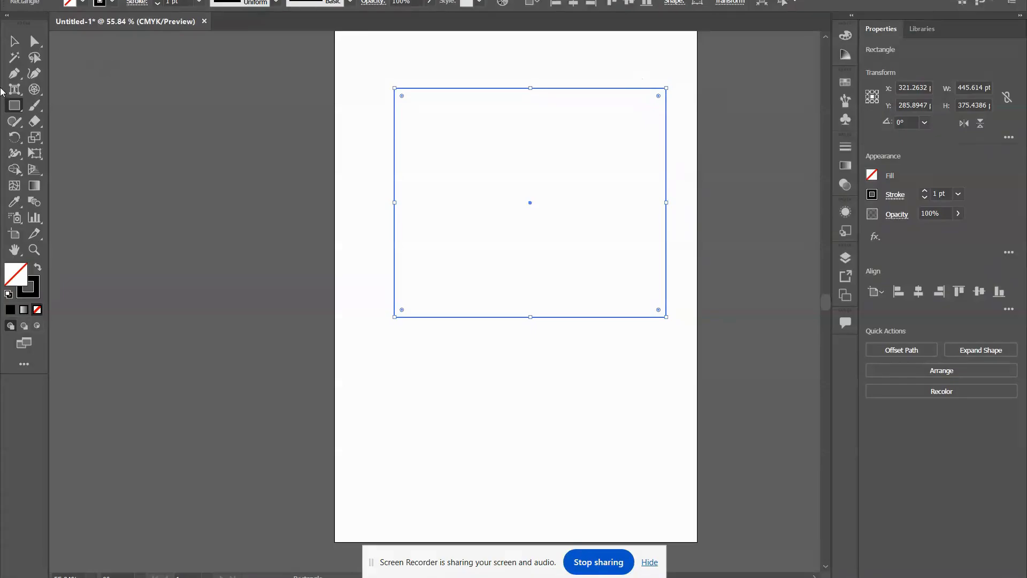
Draw a rounded rectangle about 446 pt wide and 285 pt high below the first rectangle.
right_click(9, 110)
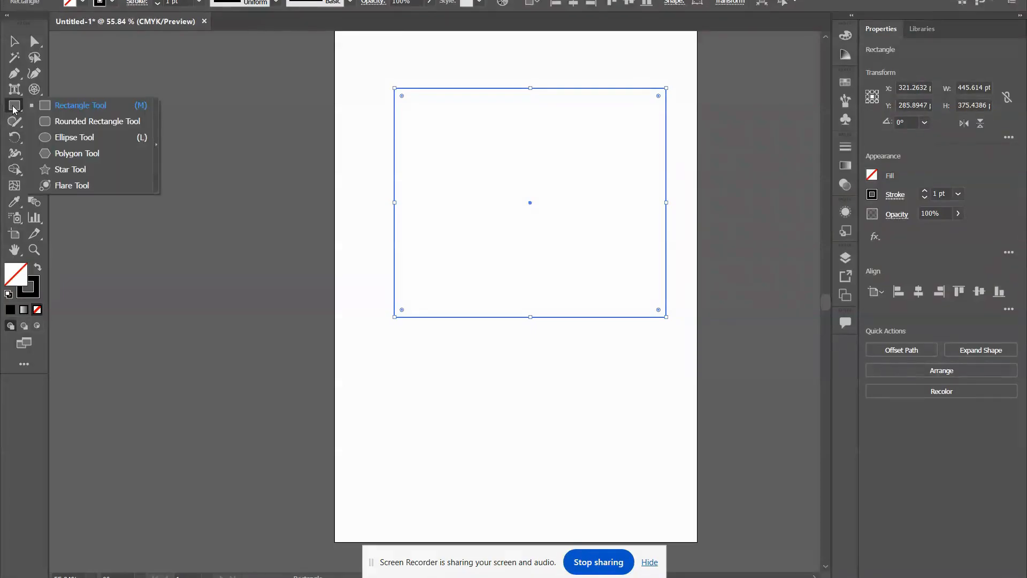
left_click(78, 122)
scroll(532, 284, "down", 4)
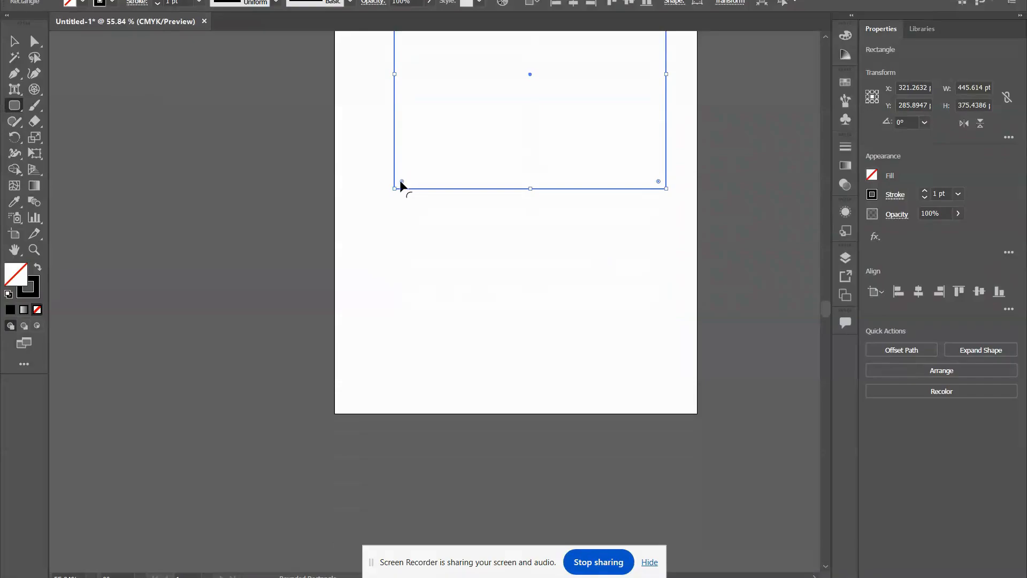
left_click_drag(378, 215, 649, 389)
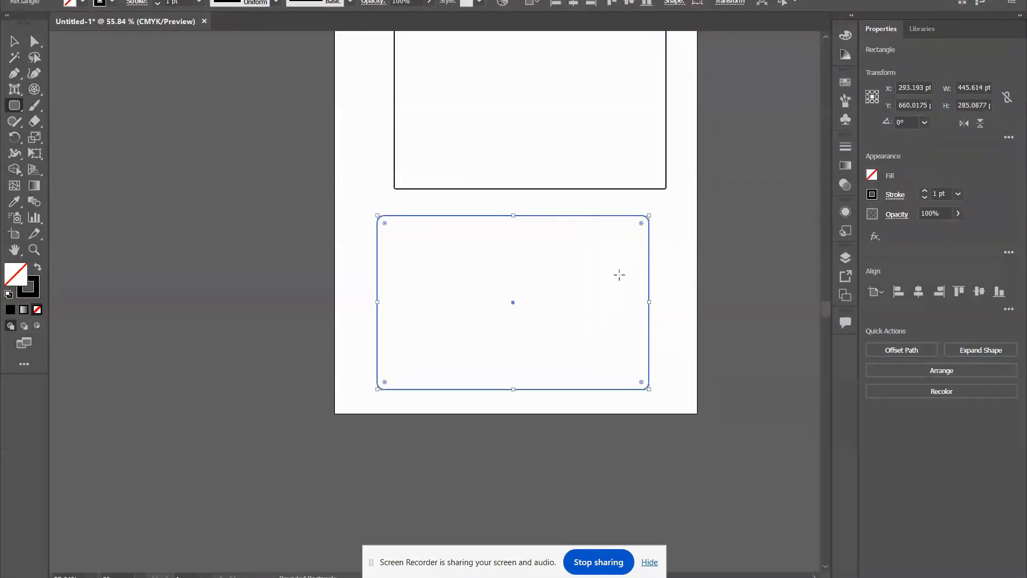
Draw a perfect circle about 242 pt in diameter to the left of the artboard with the Ellipse tool.
scroll(513, 332, "up", 5)
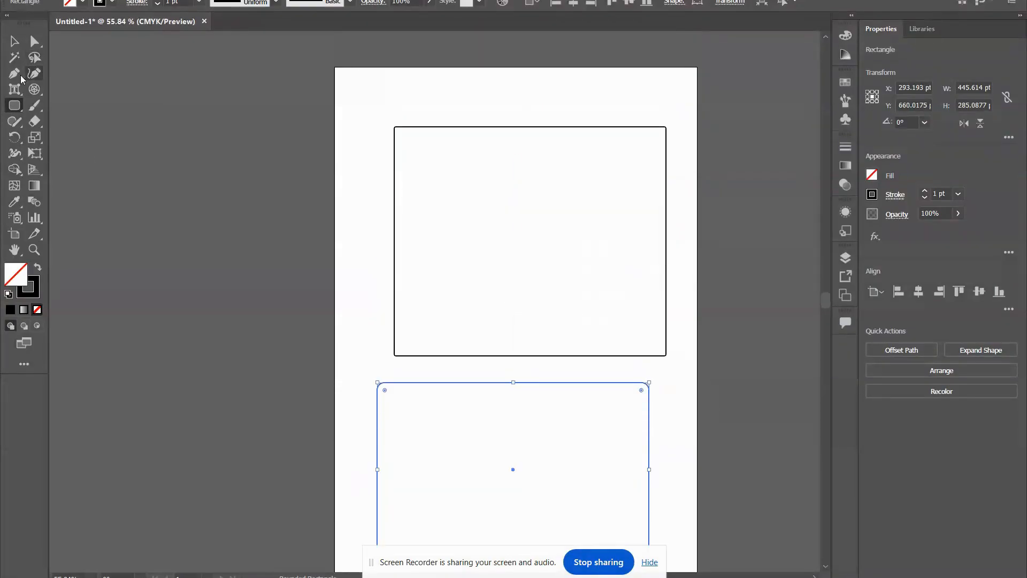
left_click(18, 111)
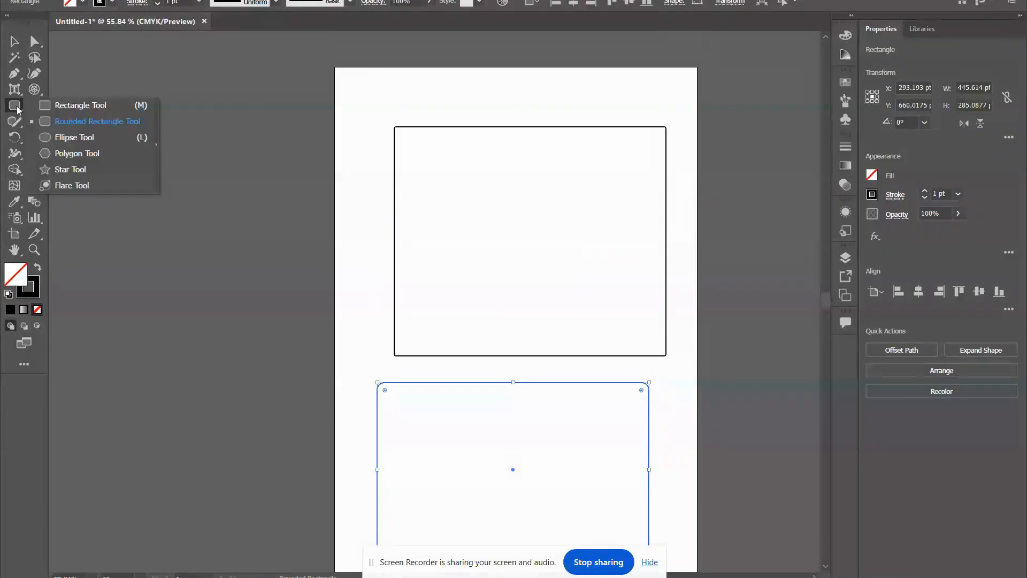
left_click(66, 137)
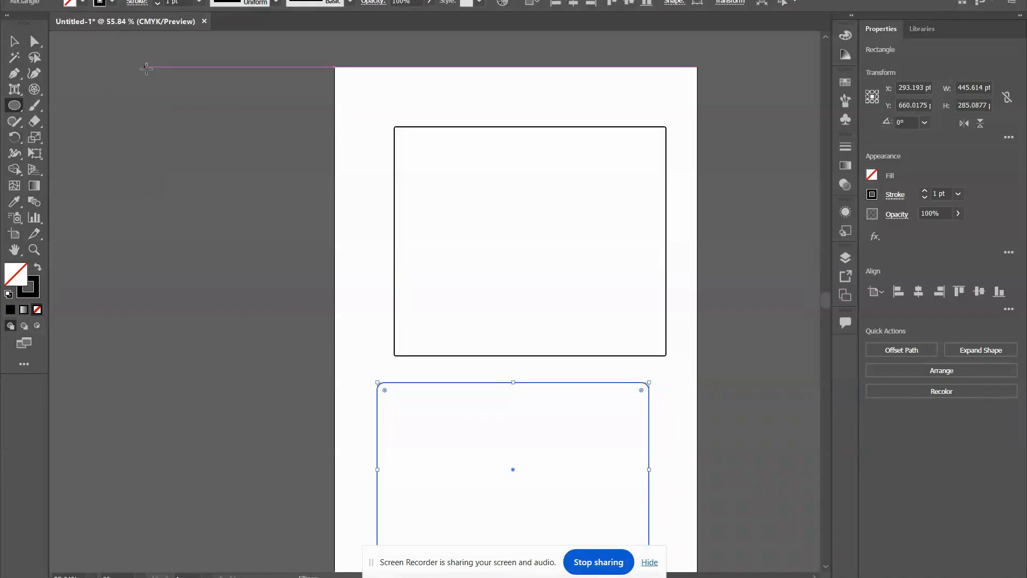
left_click_drag(151, 97, 273, 229)
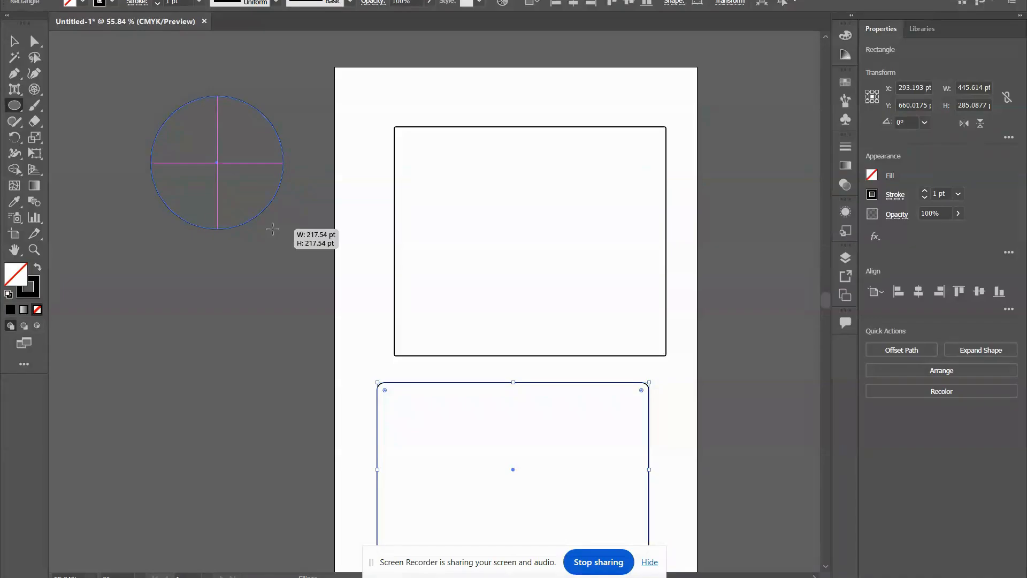
left_click_drag(272, 229, 298, 244)
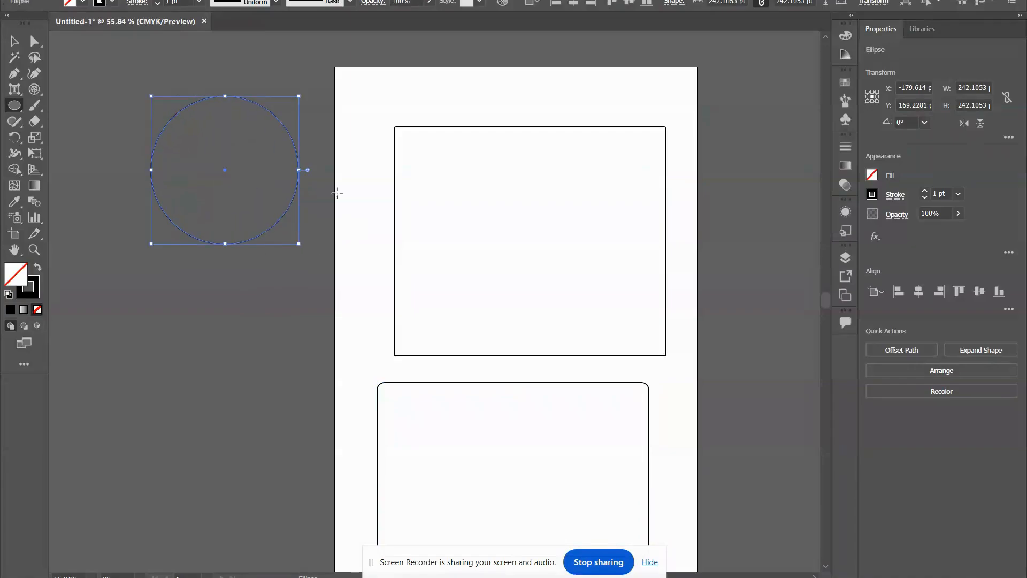
Draw a tilted hexagon about 157 pt wide and 168 pt high inside the upper rectangle with the Polygon tool.
left_click_drag(15, 105, 75, 152)
scroll(472, 181, "down", 5)
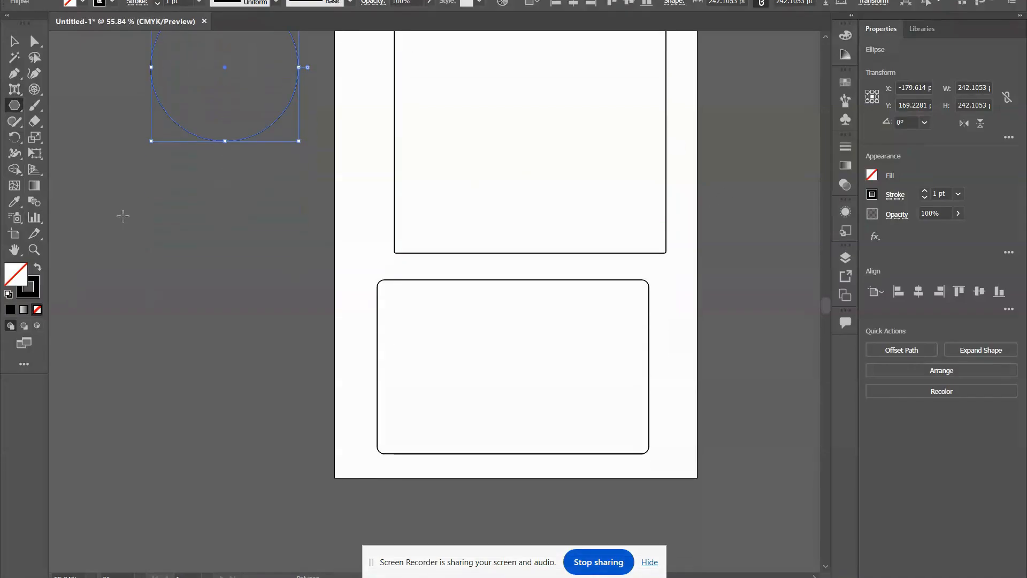
left_click_drag(89, 203, 527, 151)
Fill the hexagon with the red swatch.
scroll(594, 287, "up", 3)
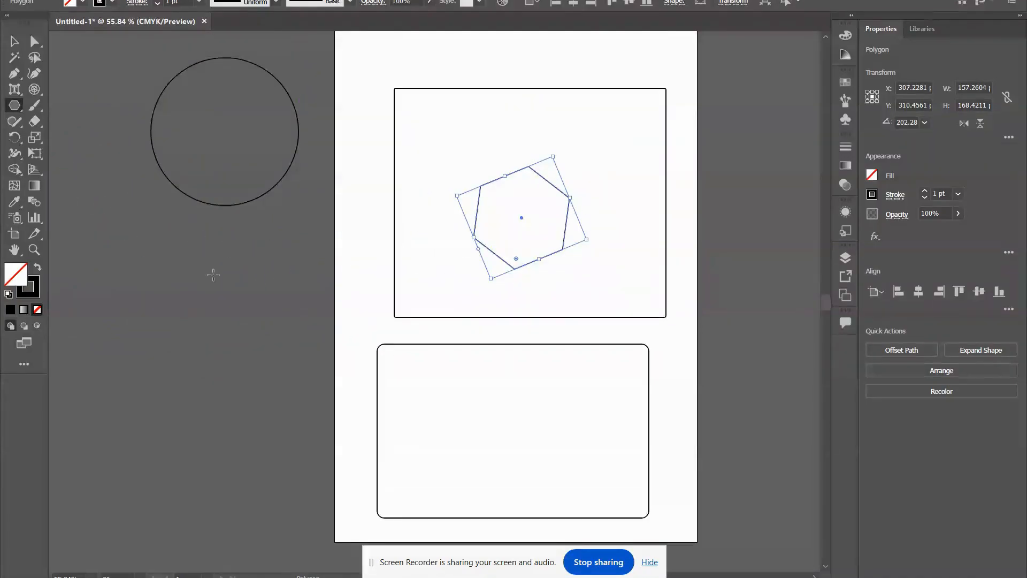
left_click(871, 175)
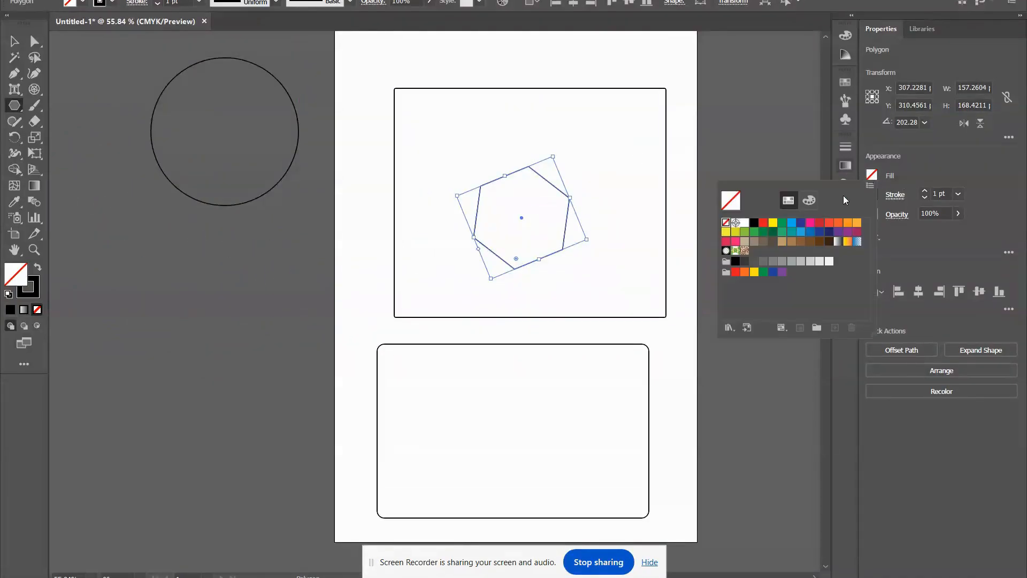
left_click(764, 222)
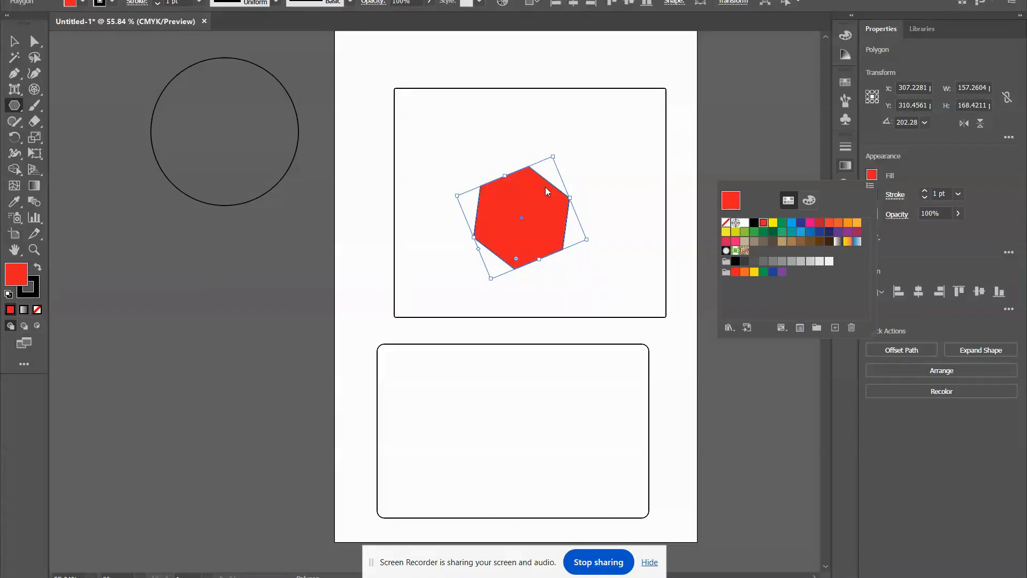
left_click(945, 167)
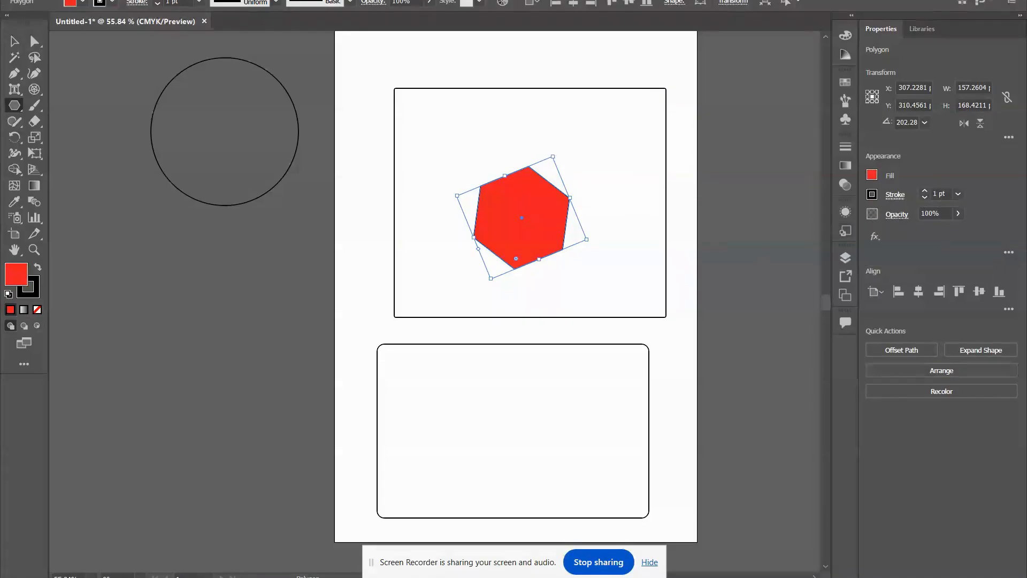
Draw a five-pointed star about 175 pt wide and 168 pt high below the circle with the Star tool.
left_click(36, 114)
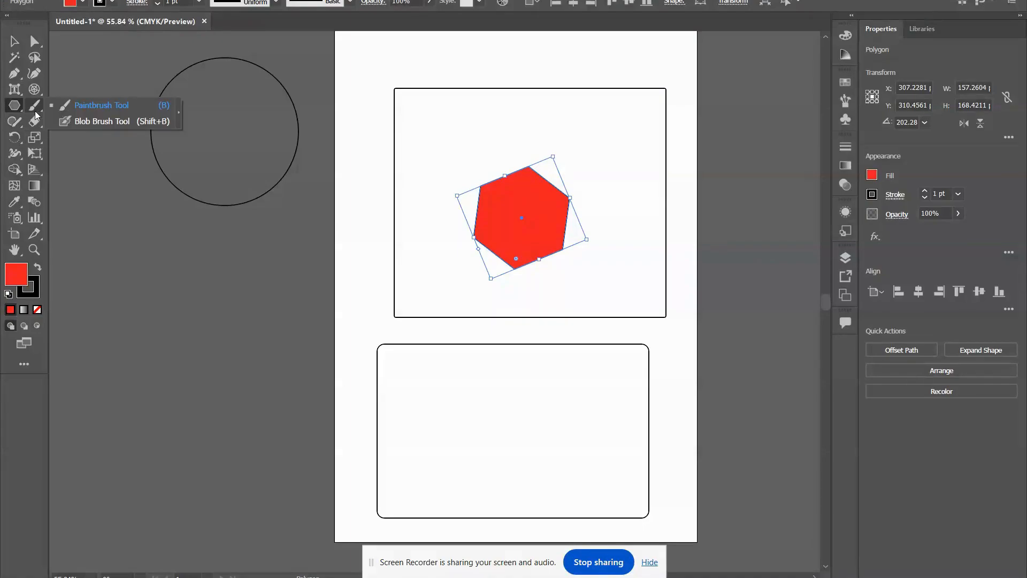
left_click_drag(14, 105, 79, 171)
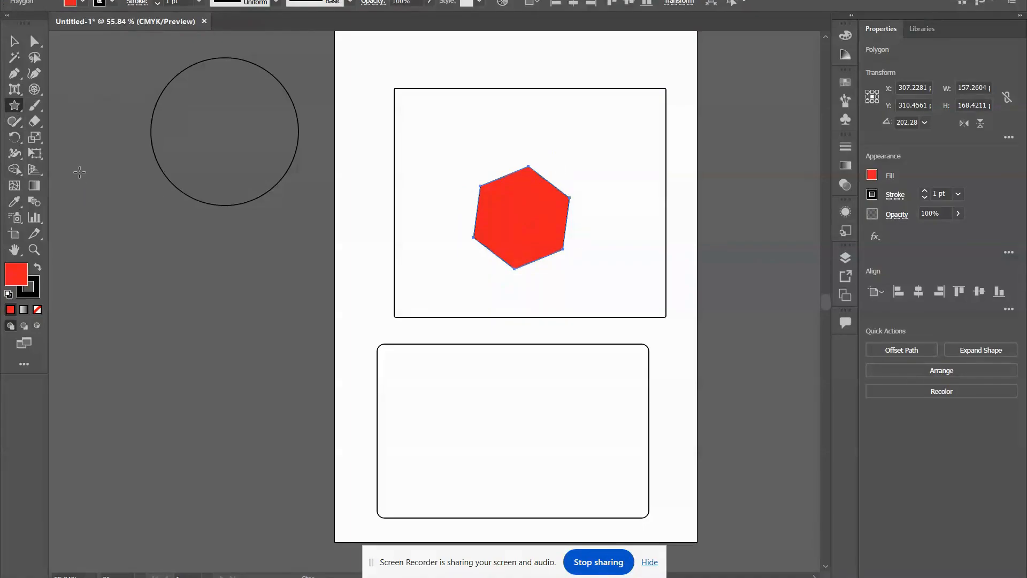
scroll(79, 172, "down", 3)
left_click_drag(169, 143, 203, 189)
Draw a flare about 538 pt wide and 477 pt high below the star, ending its rings near the artboard's left edge.
left_click_drag(11, 106, 92, 185)
scroll(158, 169, "down", 3)
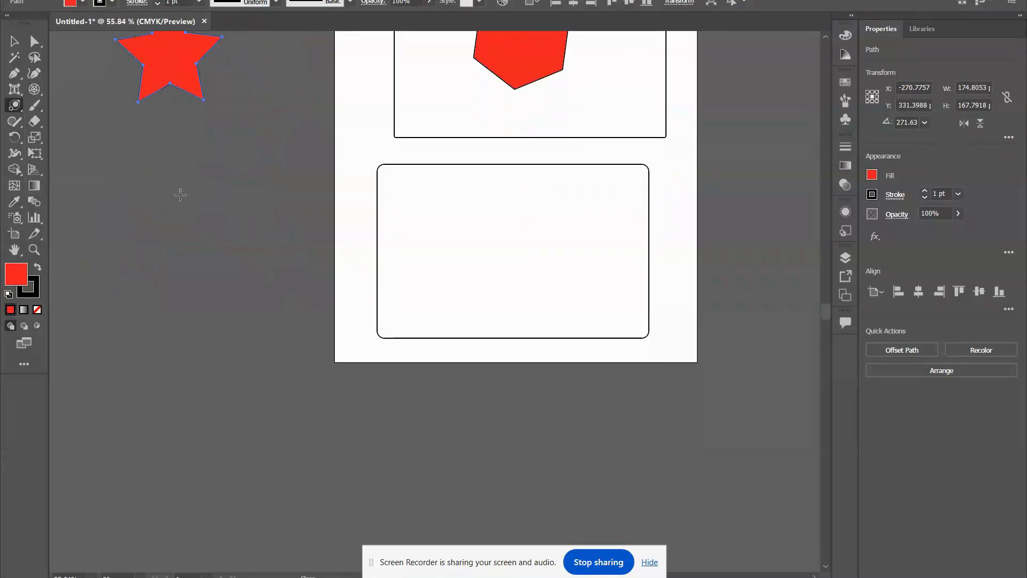
left_click_drag(158, 169, 185, 162)
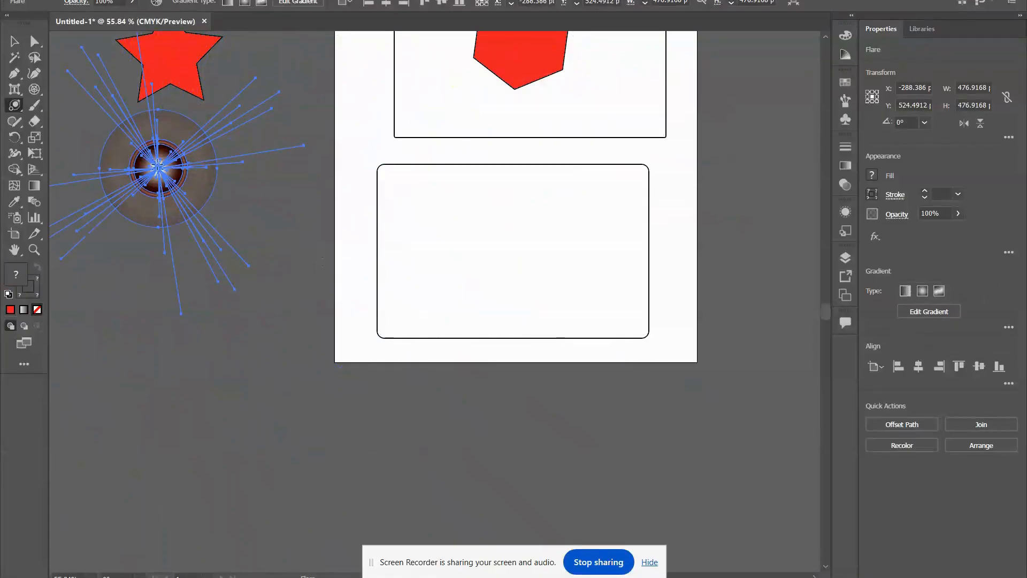
left_click(296, 222)
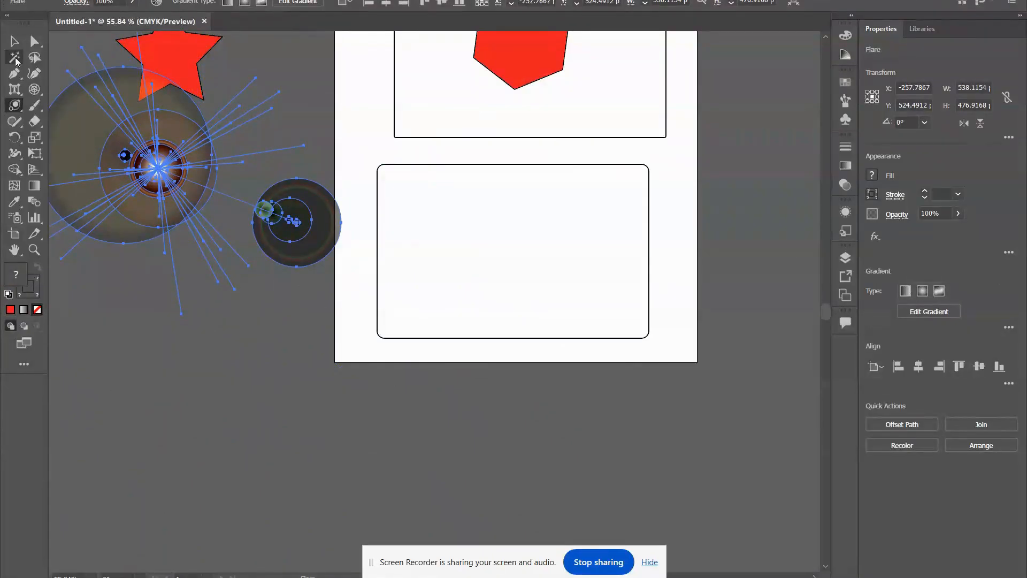
Move the flare lower with the Selection tool, and clear all the practice shapes from the canvas.
left_click(14, 41)
scroll(142, 220, "up", 5)
left_click(101, 108)
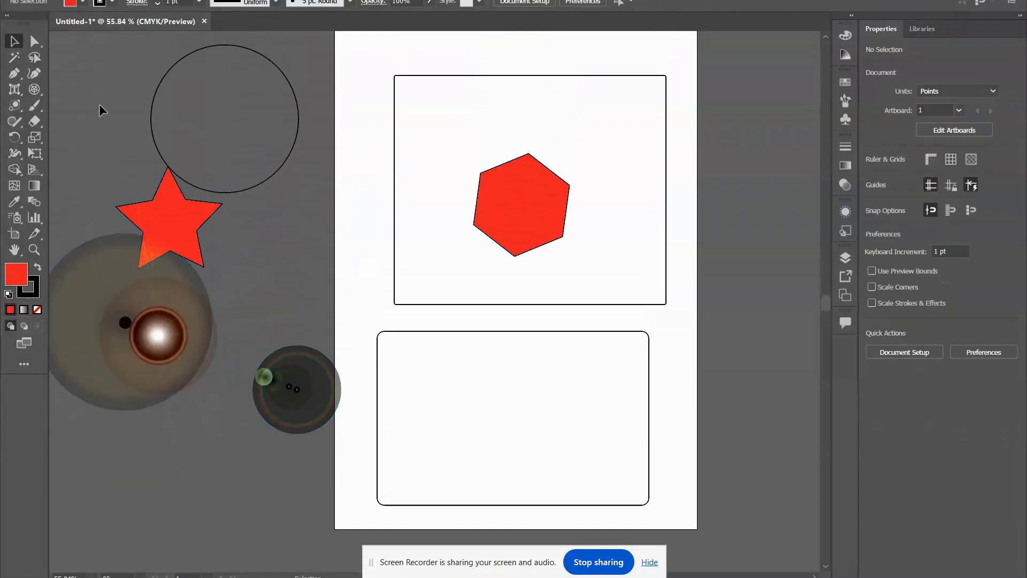
scroll(247, 338, "down", 2)
left_click(154, 254)
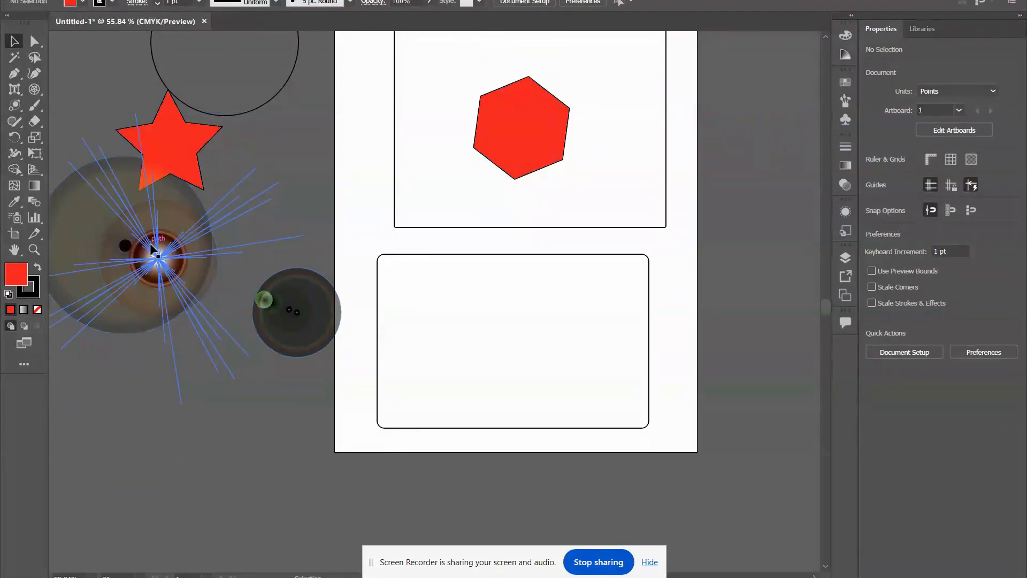
mouse_move(154, 253)
left_mouse_down()
mouse_move(236, 397)
mouse_move(231, 444)
left_mouse_up()
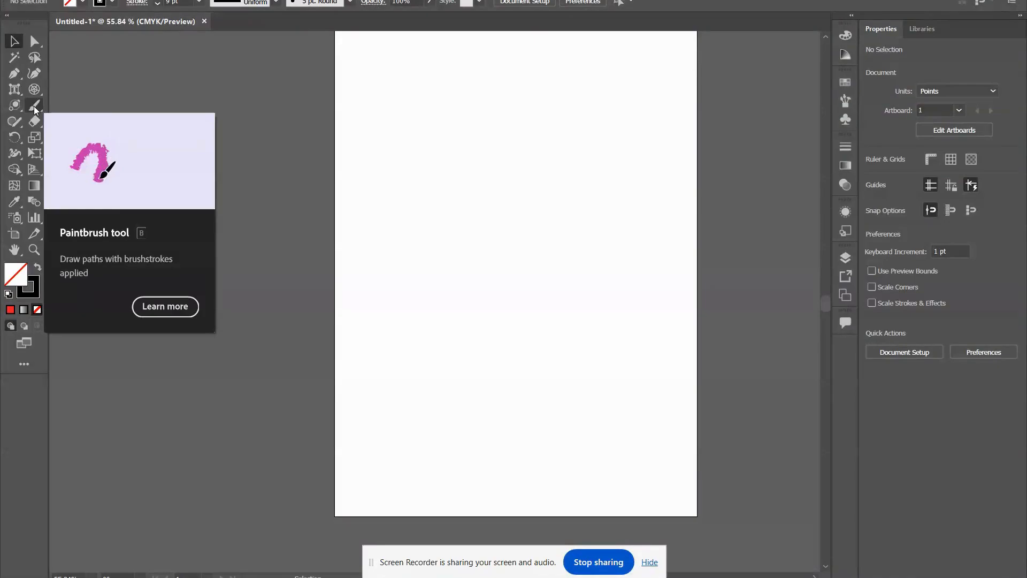
Paint a looping stroke near the artboard's top and a thick wavy stroke below it with the 5 pt Round brush.
left_click(34, 106)
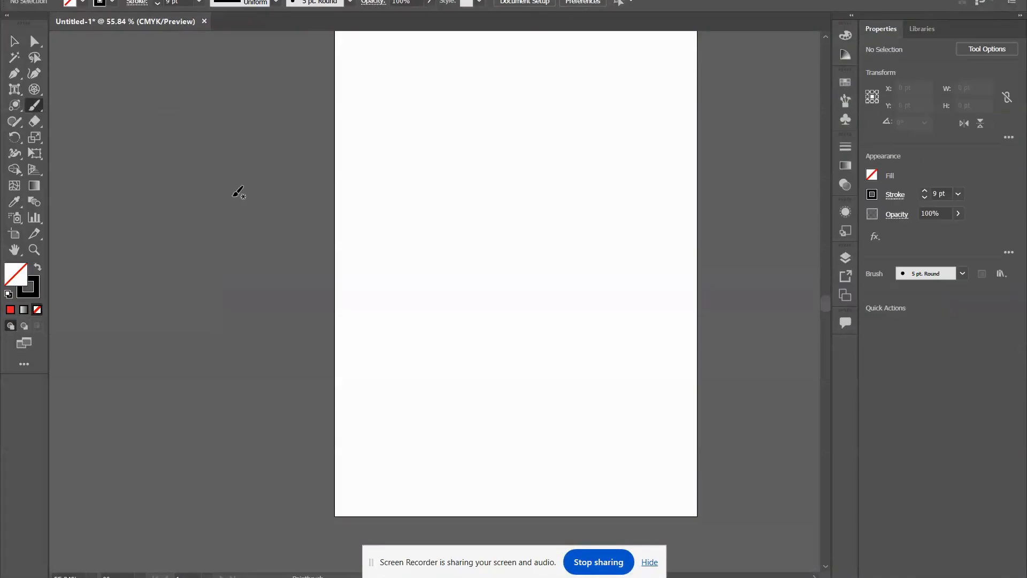
mouse_move(585, 112)
left_mouse_down()
mouse_move(558, 136)
mouse_move(523, 211)
mouse_move(556, 178)
mouse_move(484, 157)
mouse_move(513, 123)
mouse_move(565, 156)
mouse_move(607, 104)
mouse_move(508, 83)
left_mouse_up()
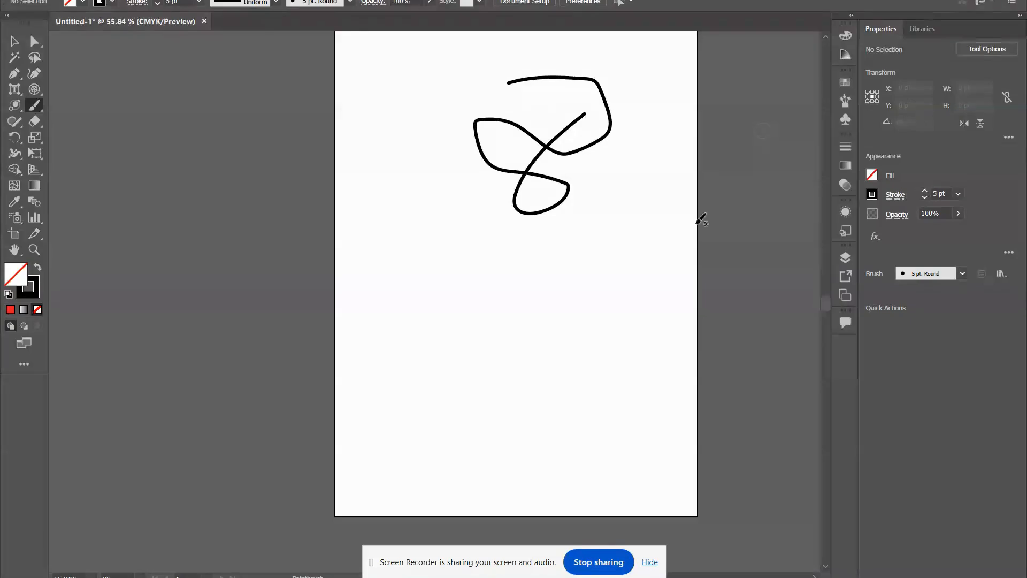
mouse_move(517, 292)
left_mouse_down()
mouse_move(498, 294)
mouse_move(550, 300)
mouse_move(627, 265)
left_mouse_up()
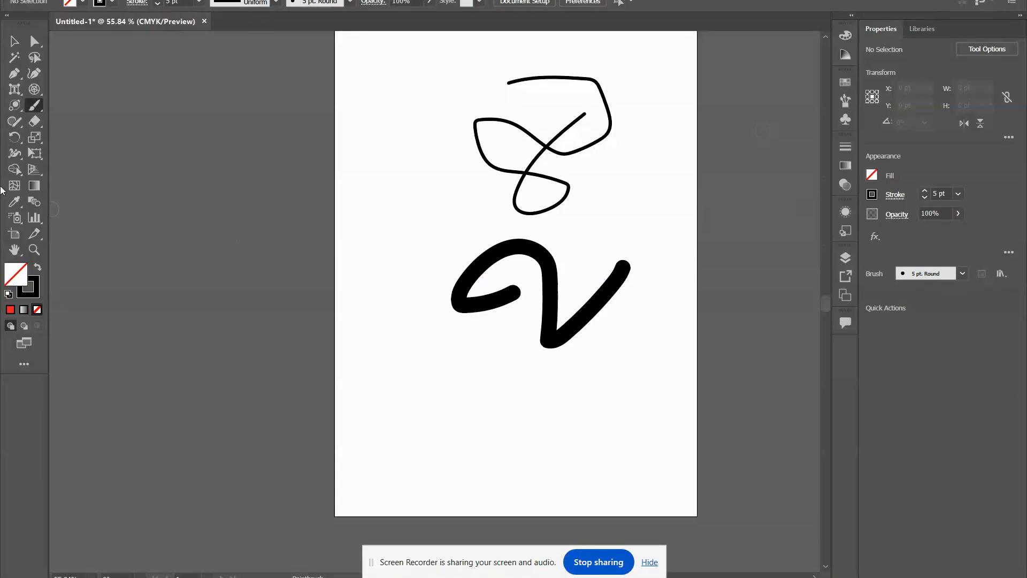
Paint freehand strokes in the upper and middle parts of the artboard with the Blob Brush tool.
mouse_move(26, 107)
left_mouse_down()
mouse_move(95, 129)
mouse_move(101, 120)
left_mouse_up()
mouse_move(412, 104)
left_mouse_down()
mouse_move(373, 111)
mouse_move(312, 178)
mouse_move(345, 207)
mouse_move(406, 180)
mouse_move(414, 141)
mouse_move(393, 106)
mouse_move(359, 130)
mouse_move(384, 181)
left_mouse_up()
mouse_move(436, 262)
left_mouse_down()
mouse_move(367, 322)
mouse_move(362, 240)
mouse_move(438, 335)
mouse_move(506, 363)
left_mouse_up()
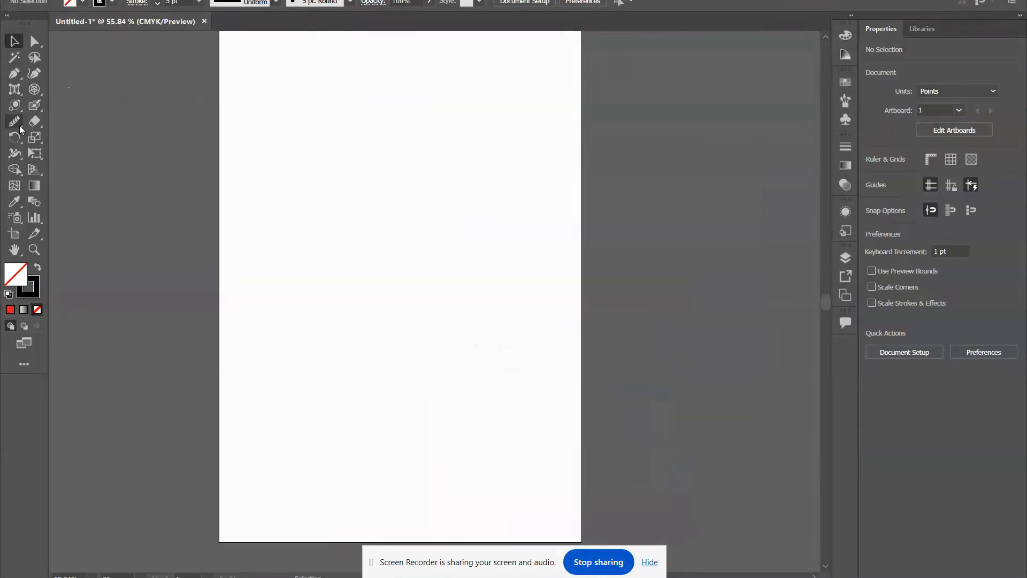
Sketch a circle in the upper part of the artboard and a square just below it with the Shaper tool.
right_click(13, 124)
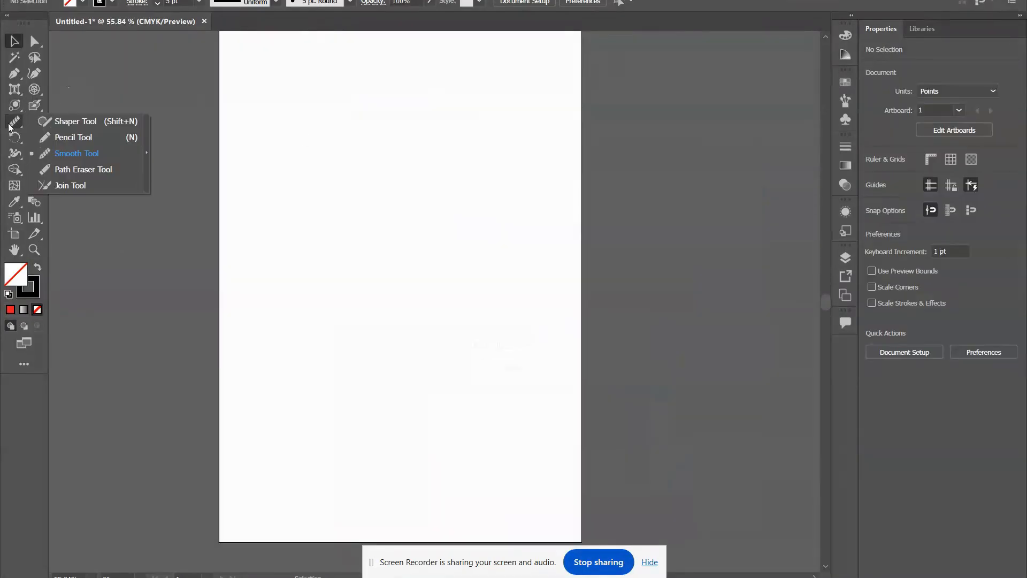
left_click(64, 123)
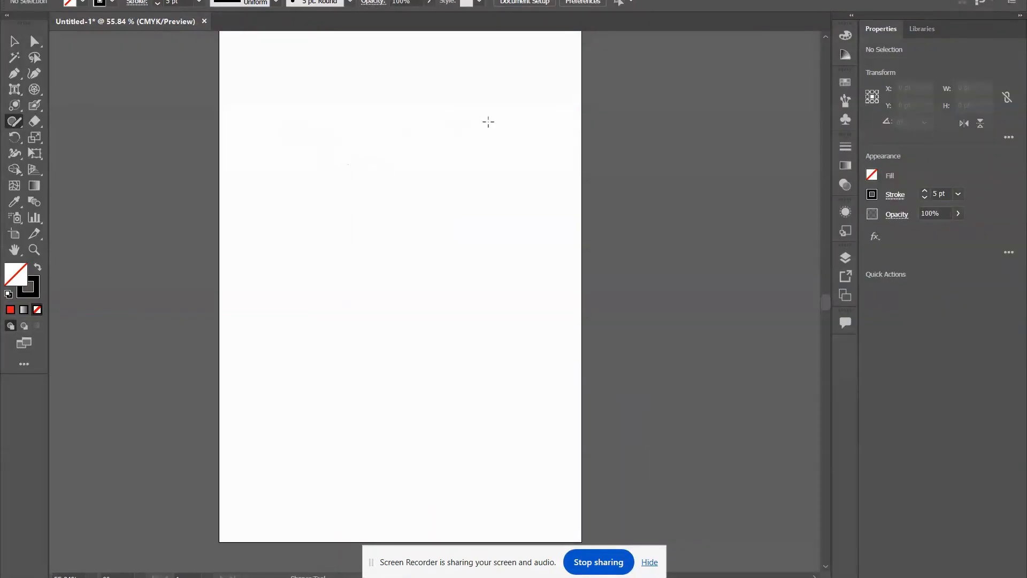
mouse_move(327, 114)
left_mouse_down()
mouse_move(318, 218)
mouse_move(401, 116)
left_mouse_up()
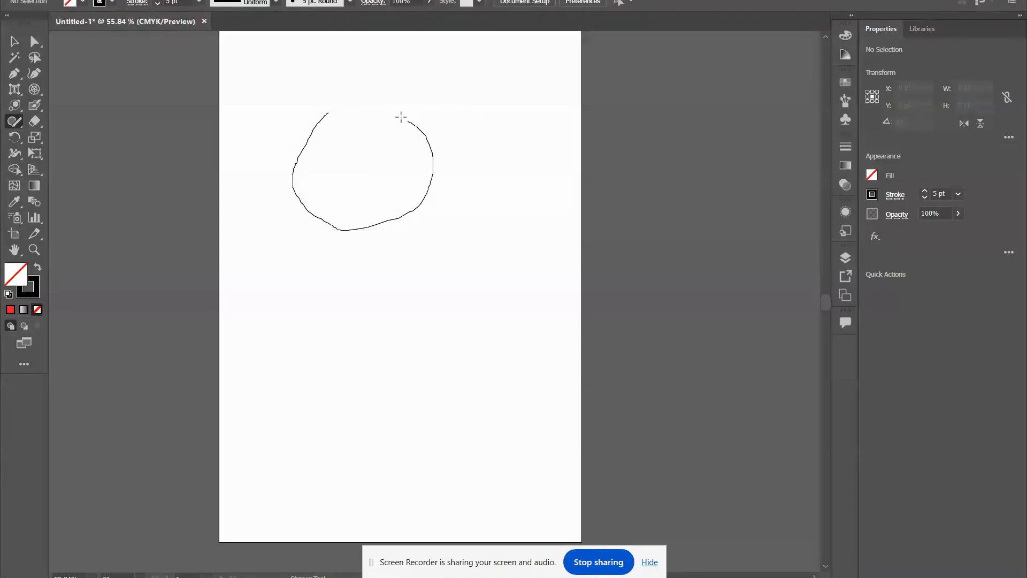
left_click_drag(320, 118, 321, 119)
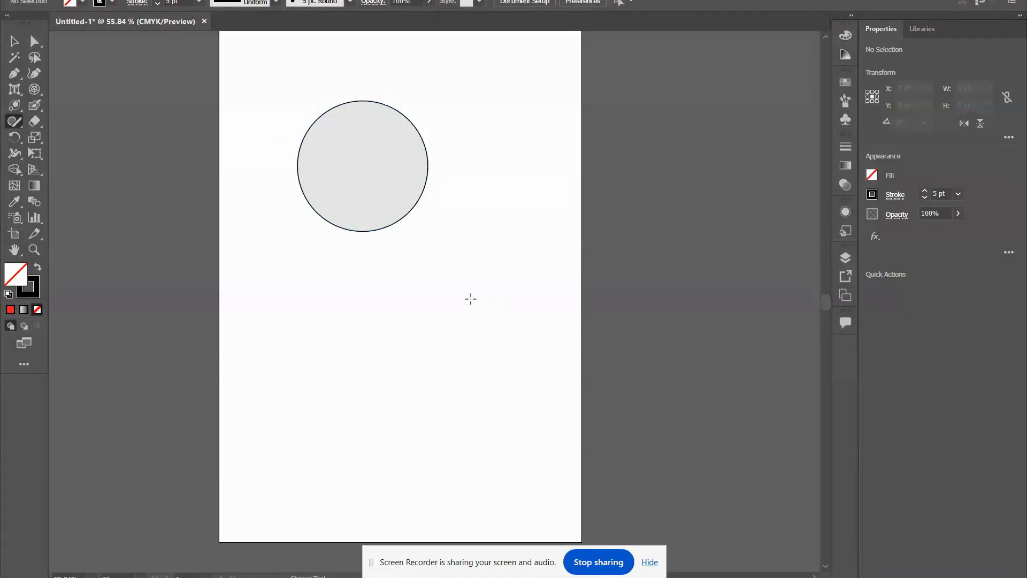
mouse_move(292, 273)
left_mouse_down()
mouse_move(297, 413)
mouse_move(496, 401)
mouse_move(481, 248)
mouse_move(363, 262)
left_mouse_up()
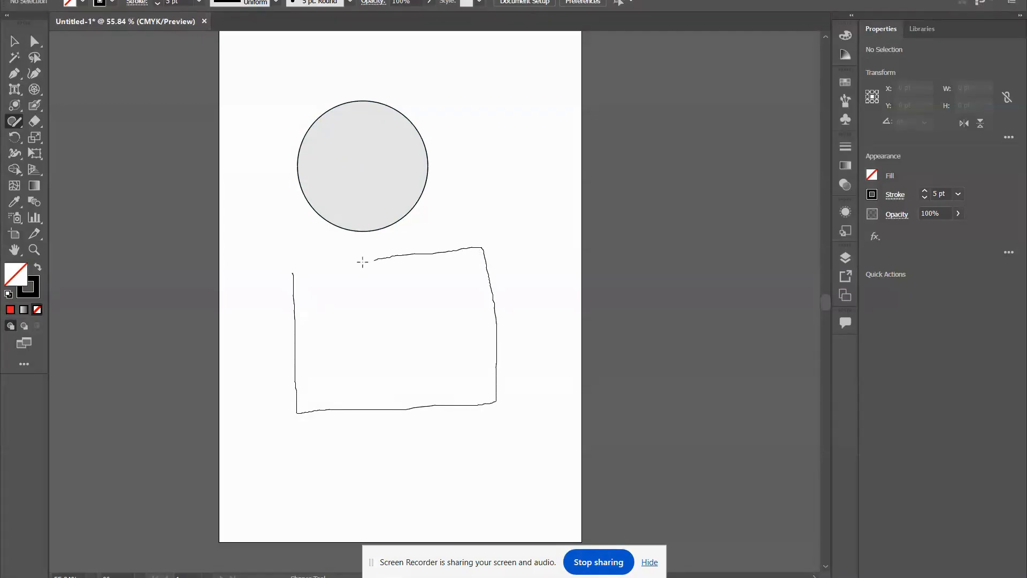
left_click_drag(292, 271, 288, 271)
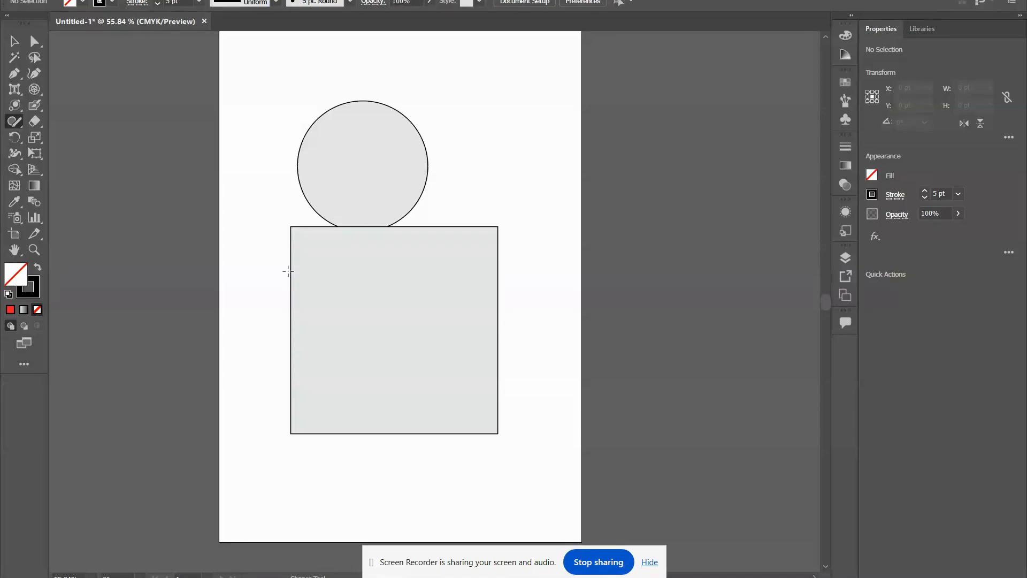
Draw three freehand 5 pt curves with the Pencil tool: beside the circle, beside the square and across the artboard's lower edge.
left_click(15, 121)
left_click(62, 137)
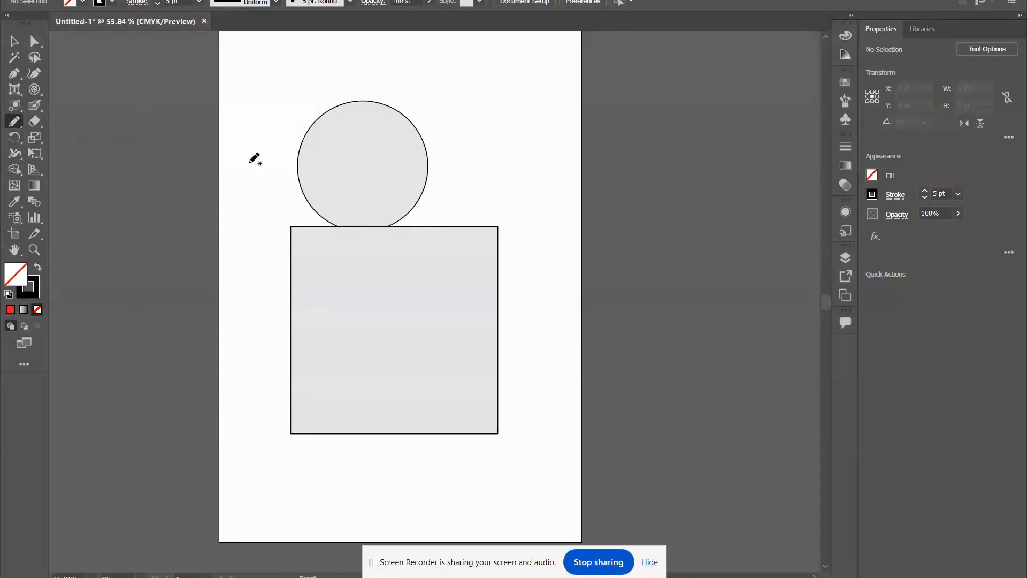
mouse_move(519, 77)
left_mouse_down()
mouse_move(460, 214)
mouse_move(500, 201)
mouse_move(529, 140)
mouse_move(542, 165)
left_mouse_up()
mouse_move(561, 270)
left_mouse_down()
mouse_move(518, 361)
mouse_move(558, 331)
mouse_move(560, 377)
left_mouse_up()
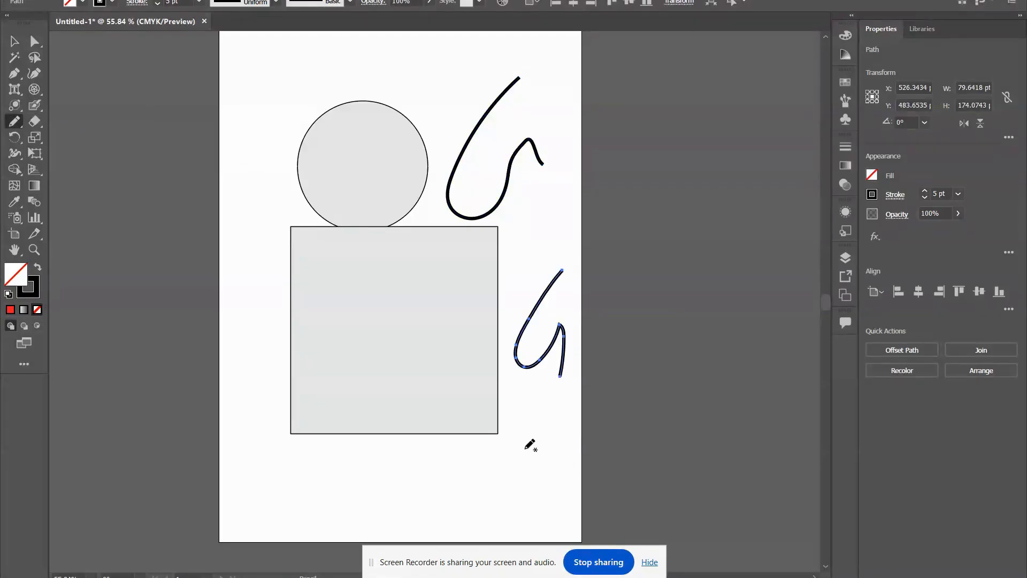
scroll(374, 363, "down", 4)
mouse_move(353, 368)
left_mouse_down()
mouse_move(335, 414)
mouse_move(382, 451)
mouse_move(368, 497)
mouse_move(345, 502)
left_mouse_up()
scroll(375, 406, "down", 3)
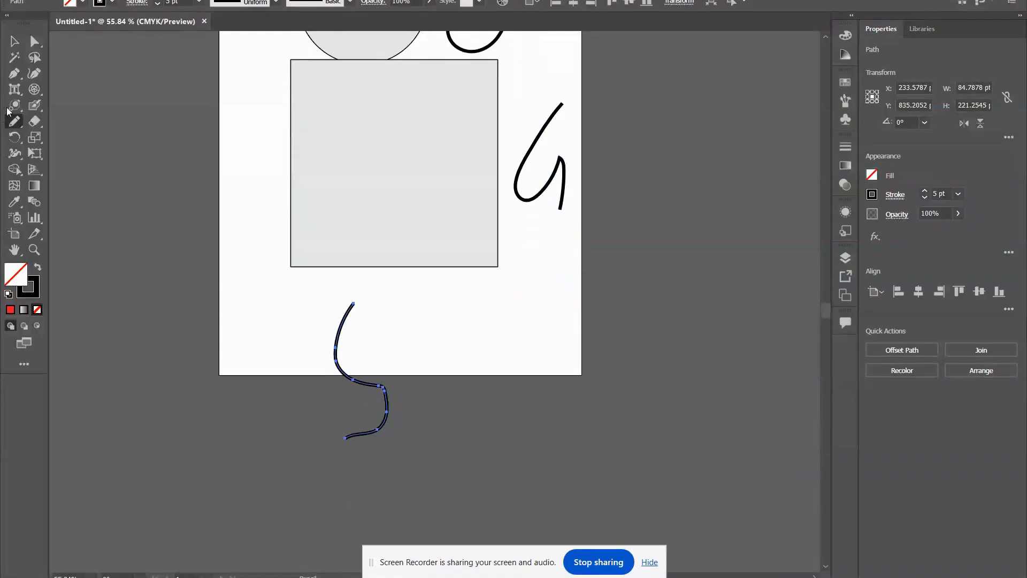
Smooth the upper bend and the tail of the curve crossing the artboard's lower edge with the Smooth tool.
left_click(16, 121)
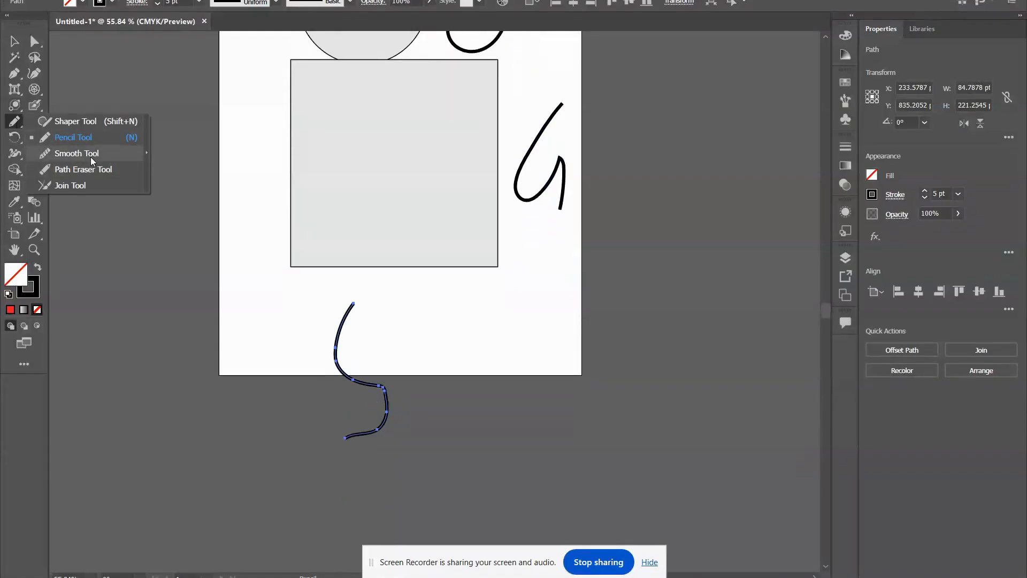
left_click(76, 153)
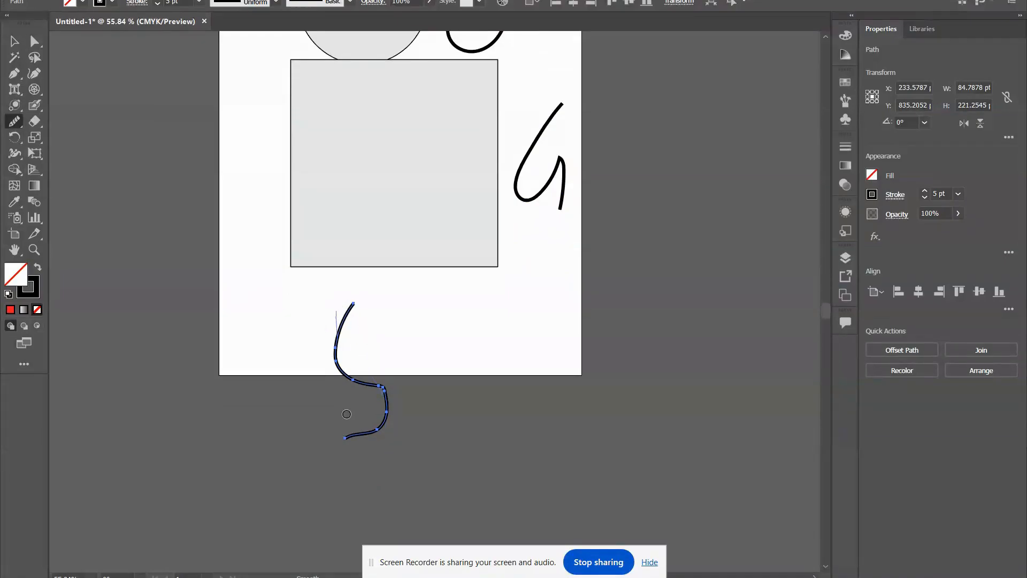
left_click_drag(343, 297, 349, 383)
left_click_drag(349, 453, 363, 431)
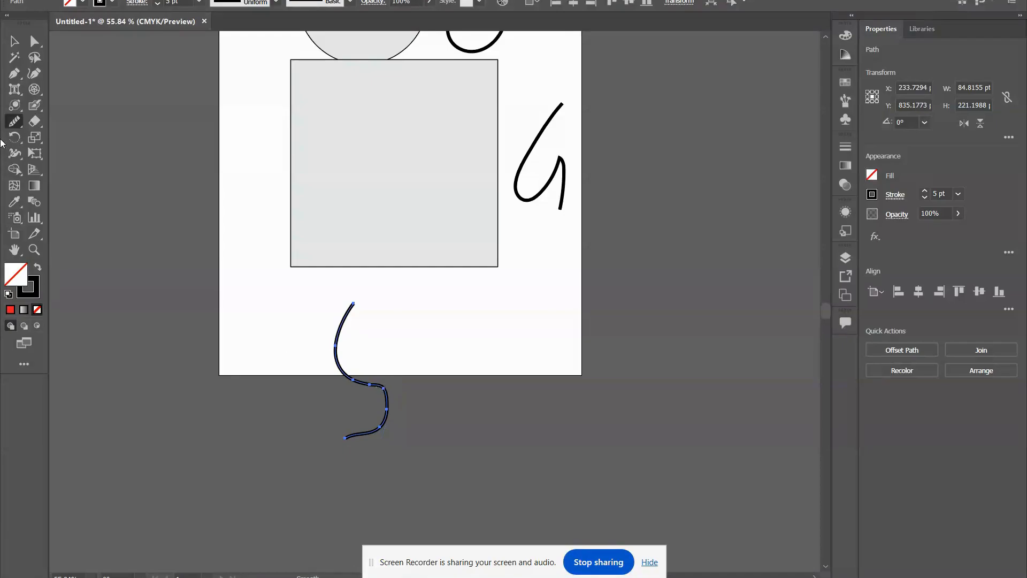
Erase parts of the tail and the lower bend of the bottom curve with the Path Eraser tool.
left_click(19, 128)
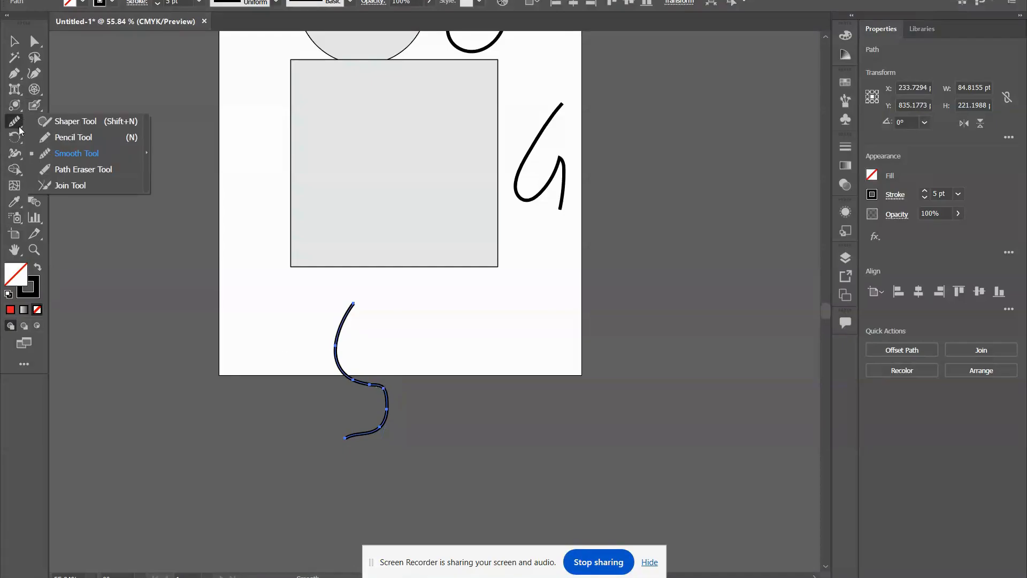
left_click(69, 169)
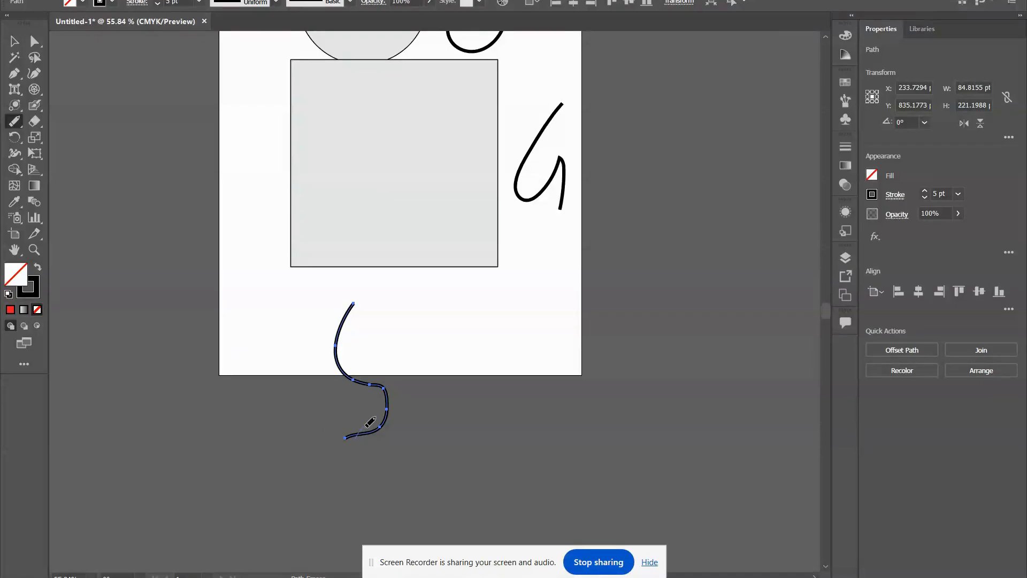
mouse_move(369, 422)
left_mouse_down()
mouse_move(354, 453)
mouse_move(345, 435)
mouse_move(371, 442)
mouse_move(349, 434)
mouse_move(369, 433)
left_mouse_up()
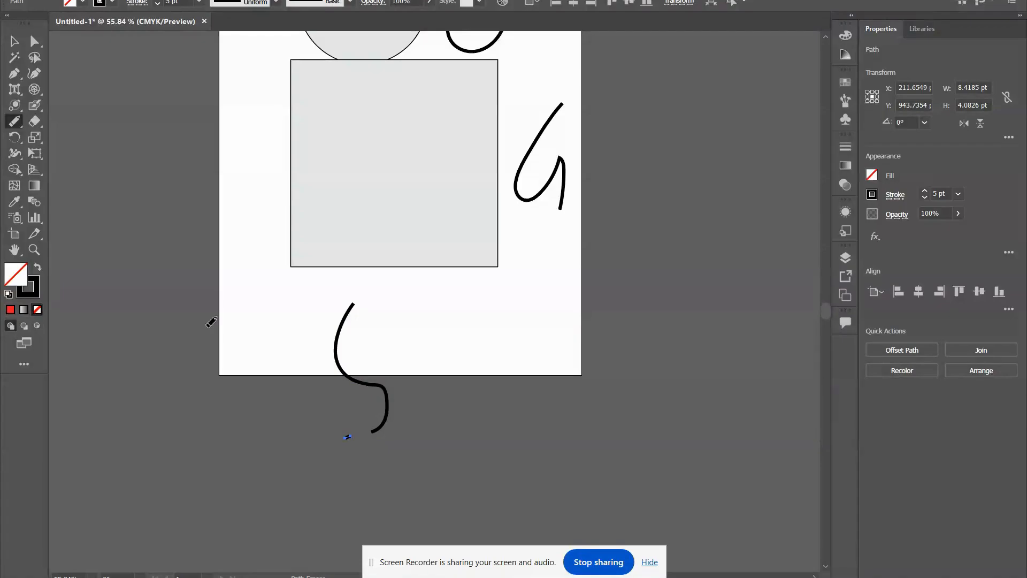
left_click(18, 43)
left_click_drag(435, 358, 359, 395)
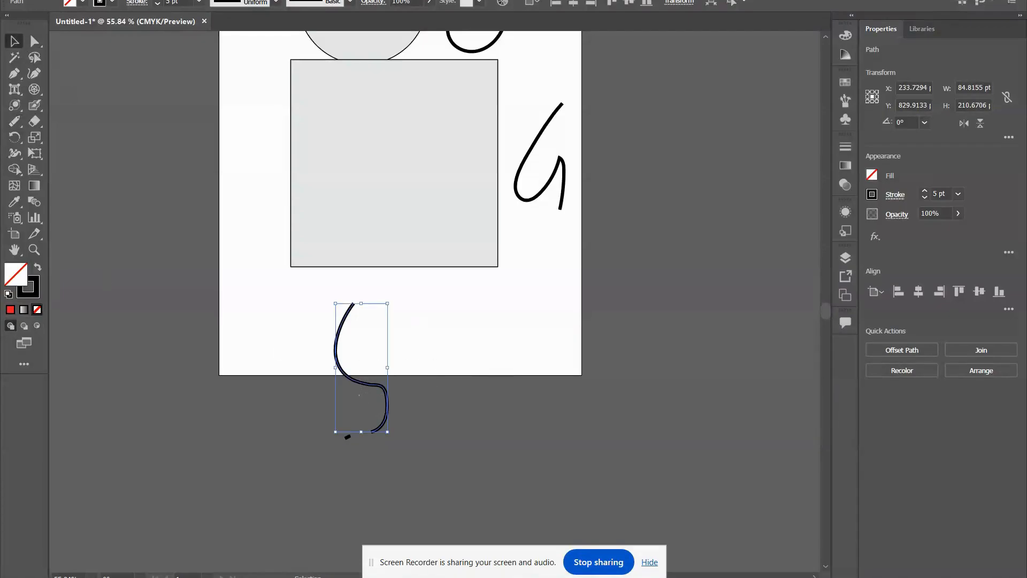
left_click(14, 121)
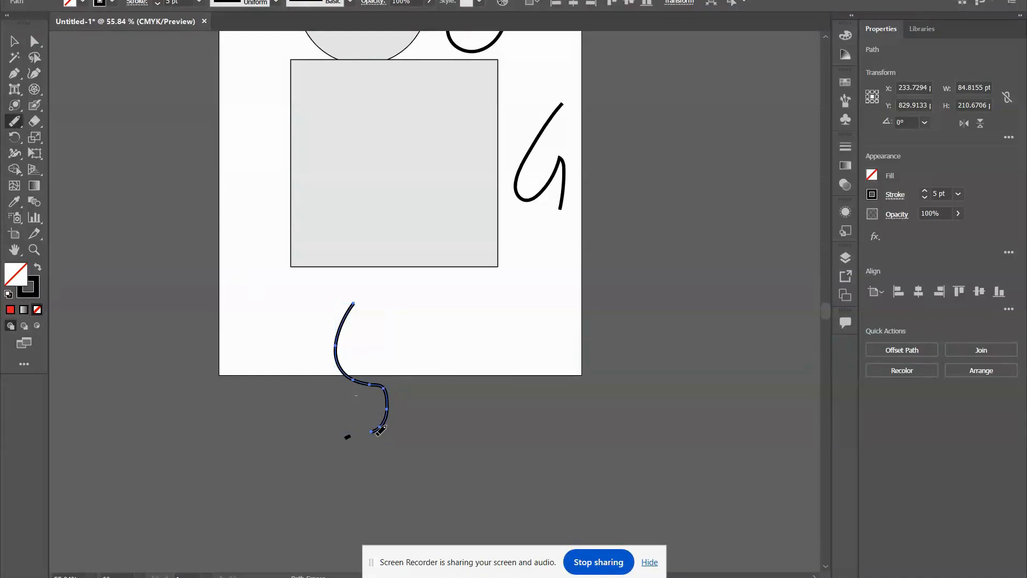
left_click_drag(380, 430, 392, 406)
Try the Join tool on the bottom curve's pieces, and join the curve beside the circle to the one beside the square.
left_click(15, 121)
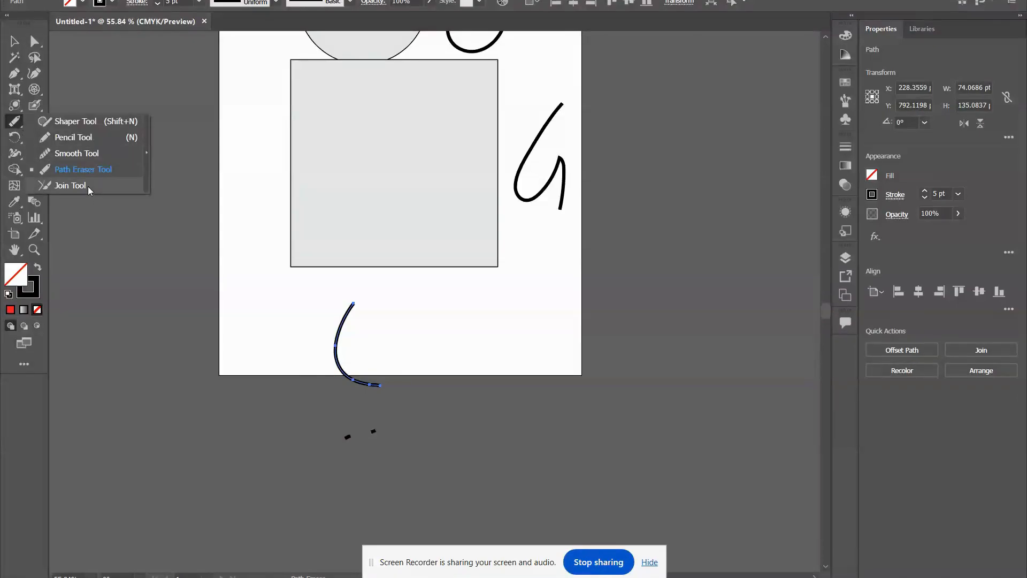
left_click(70, 185)
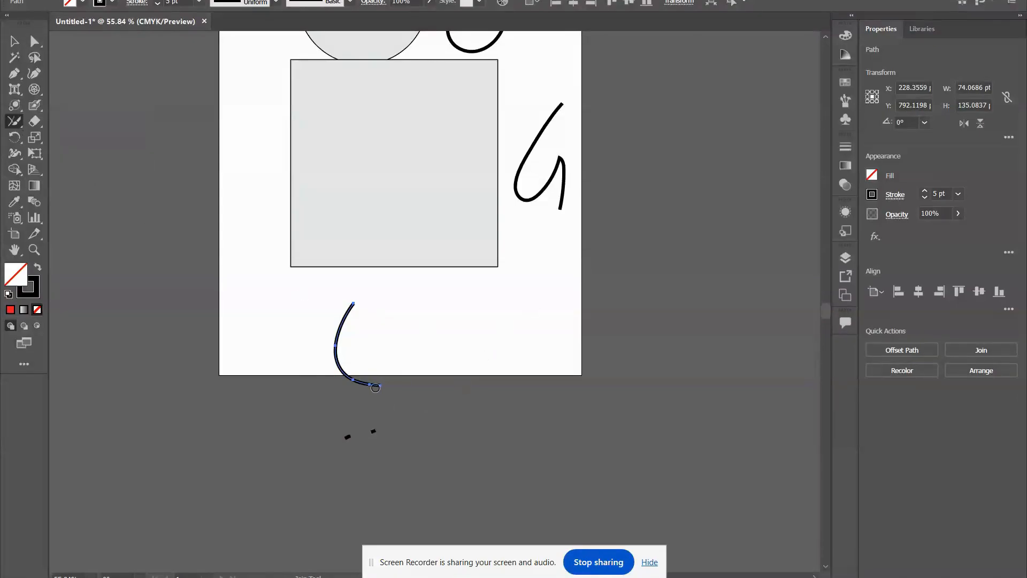
left_click_drag(378, 429, 372, 433)
scroll(165, 211, "up", 3)
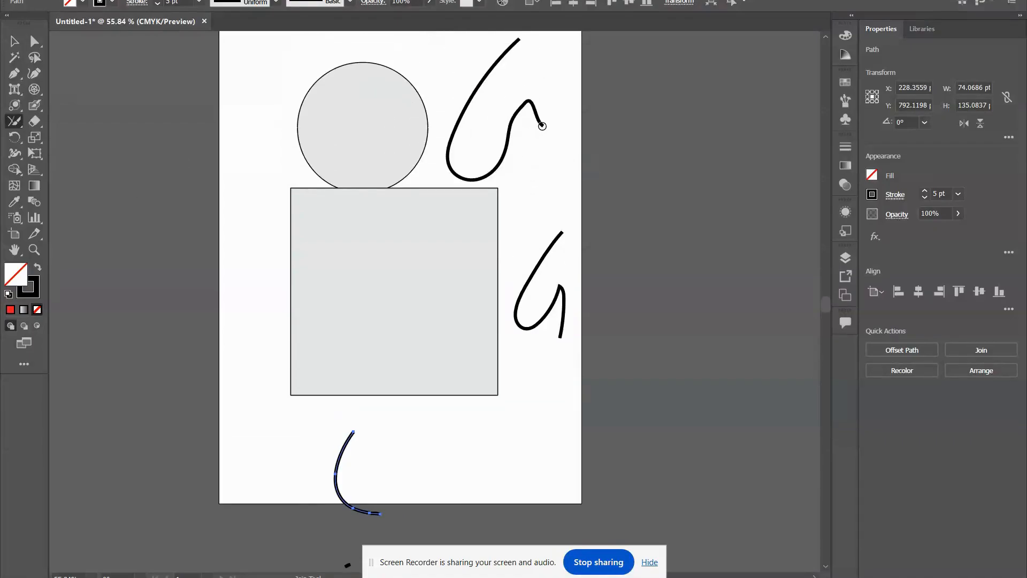
mouse_move(539, 121)
left_mouse_down()
mouse_move(564, 173)
mouse_move(560, 240)
left_mouse_up()
mouse_move(537, 117)
left_mouse_down()
mouse_move(569, 201)
mouse_move(554, 246)
left_mouse_up()
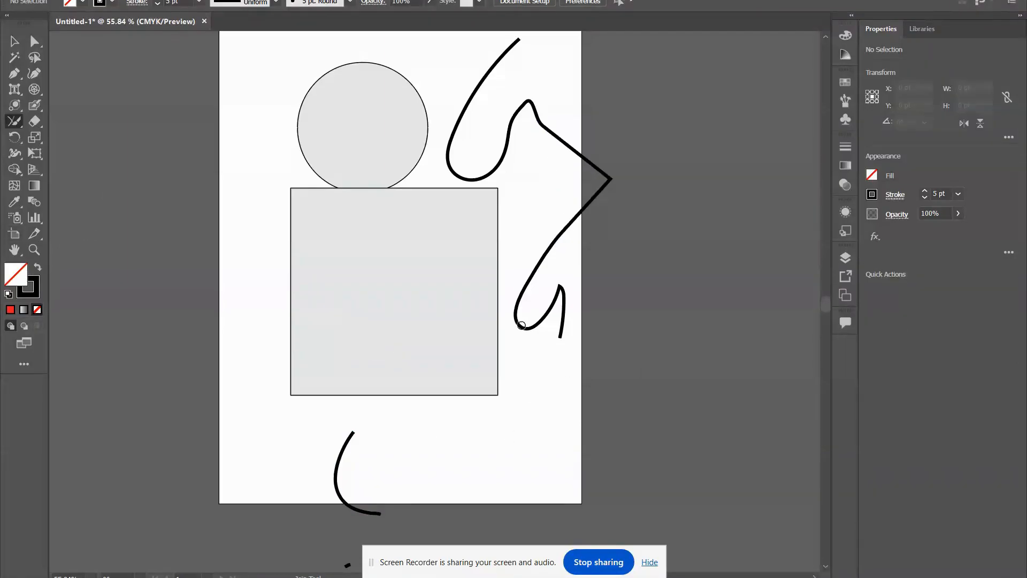
Erase the upper end of the curve beside the circle with the Eraser tool.
scroll(276, 328, "up", 1)
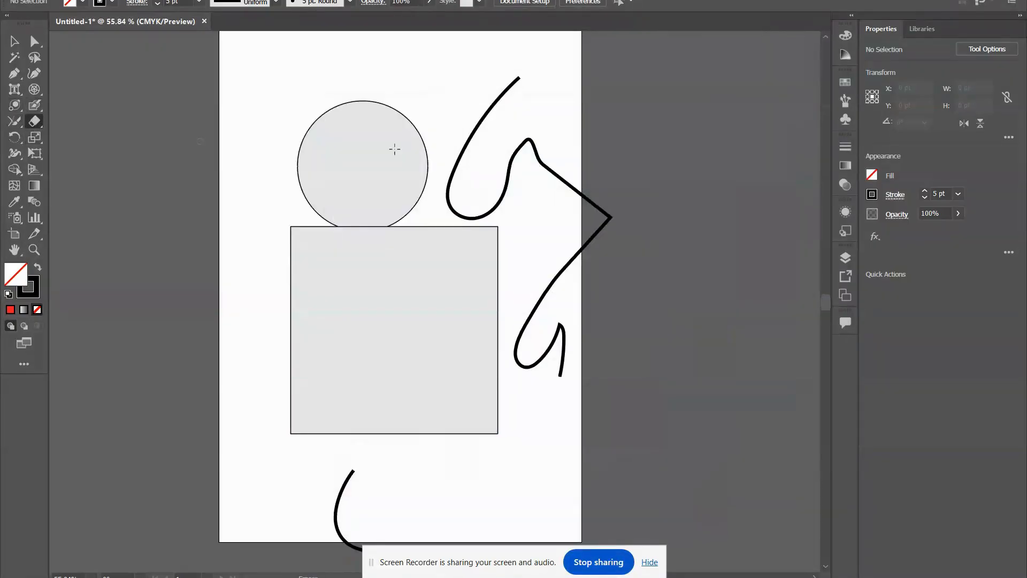
mouse_move(515, 78)
left_mouse_down()
mouse_move(500, 110)
mouse_move(522, 64)
mouse_move(482, 127)
left_mouse_up()
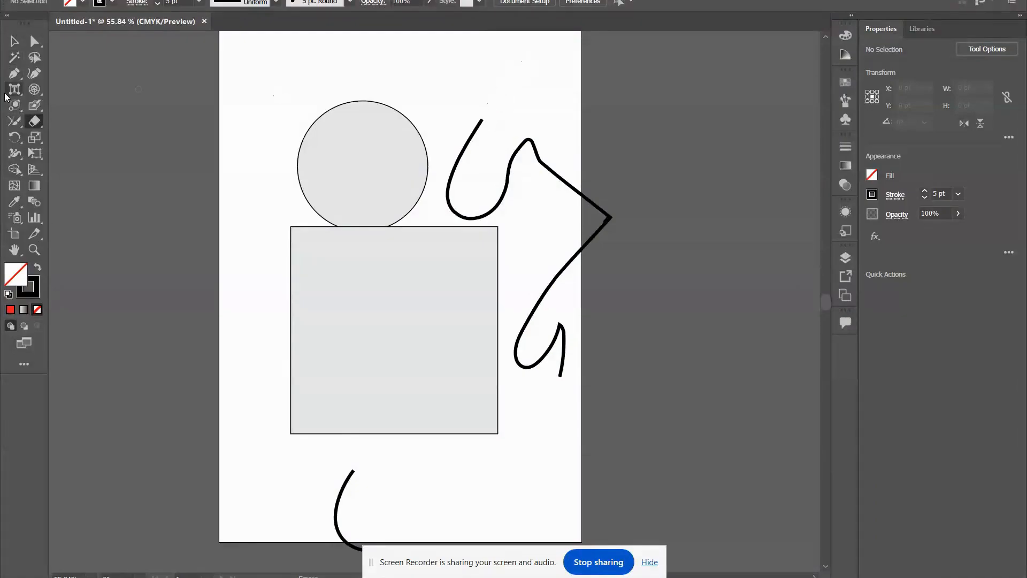
Show the Eraser, Scissors and Knife tool choices.
right_click(34, 122)
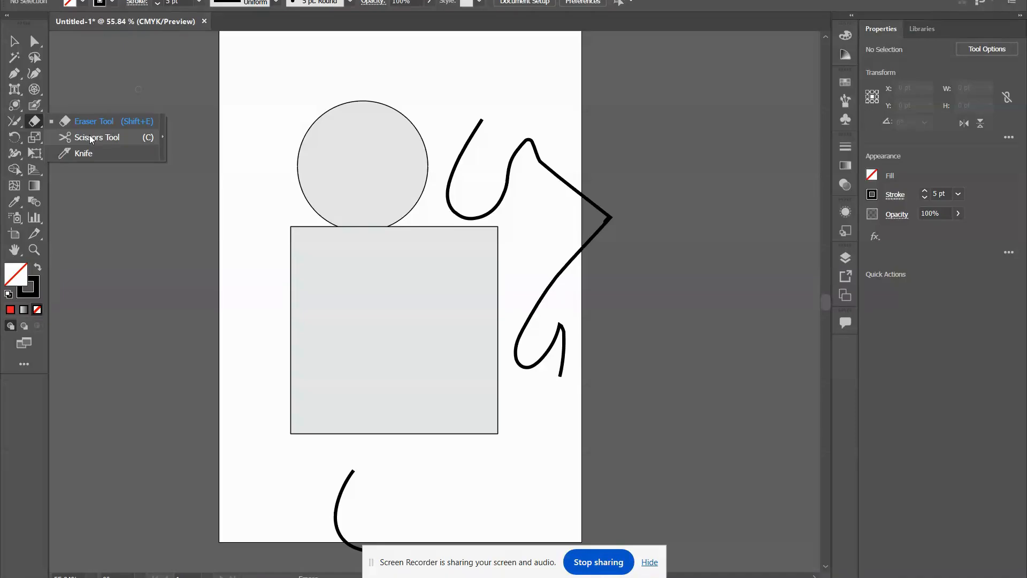
Cut the zigzag curve on its upper straight segment with the Scissors tool and move the lower piece away to its right.
left_click(89, 135)
left_click(569, 159)
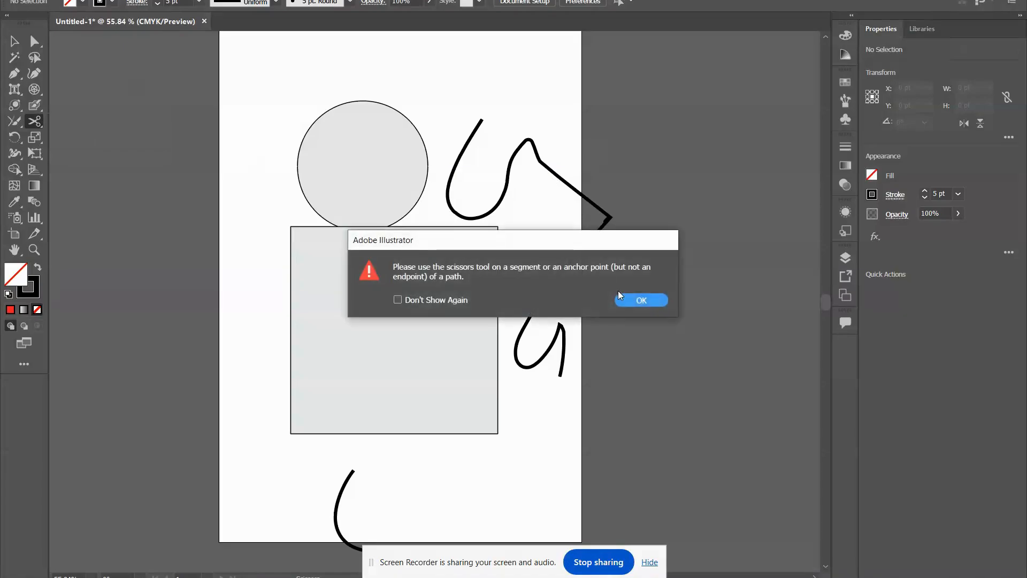
left_click(645, 299)
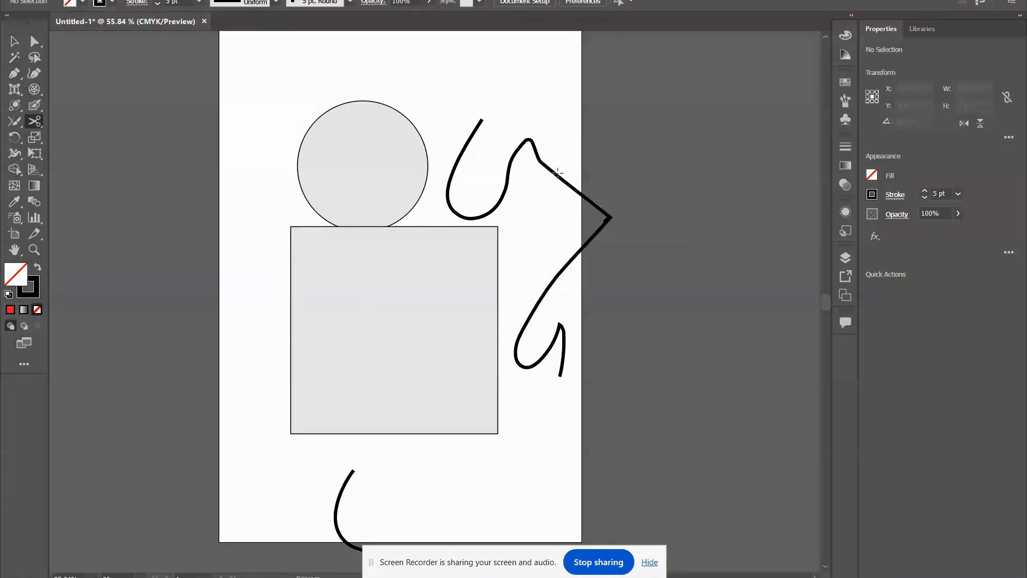
left_click(557, 174)
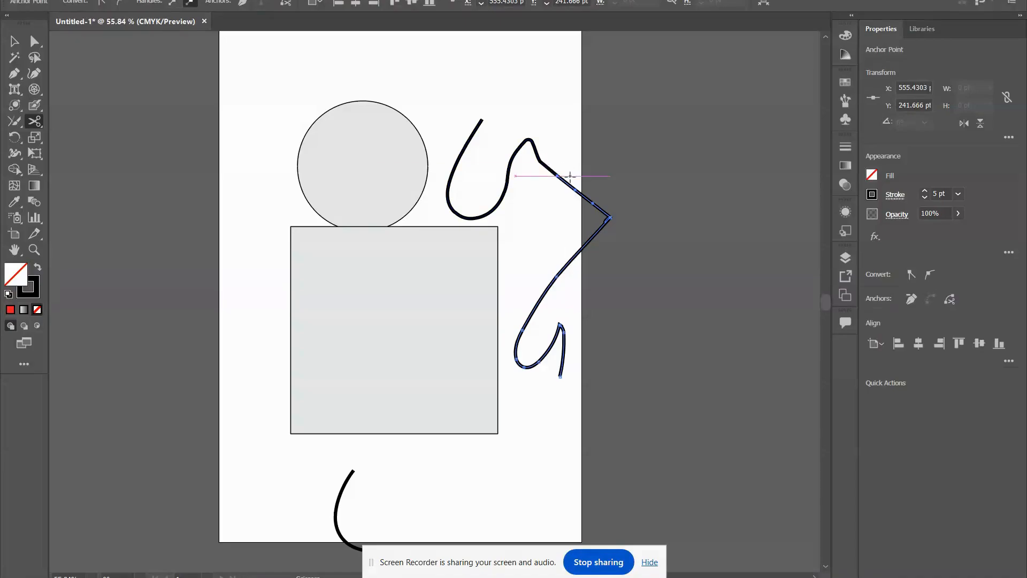
left_click(15, 43)
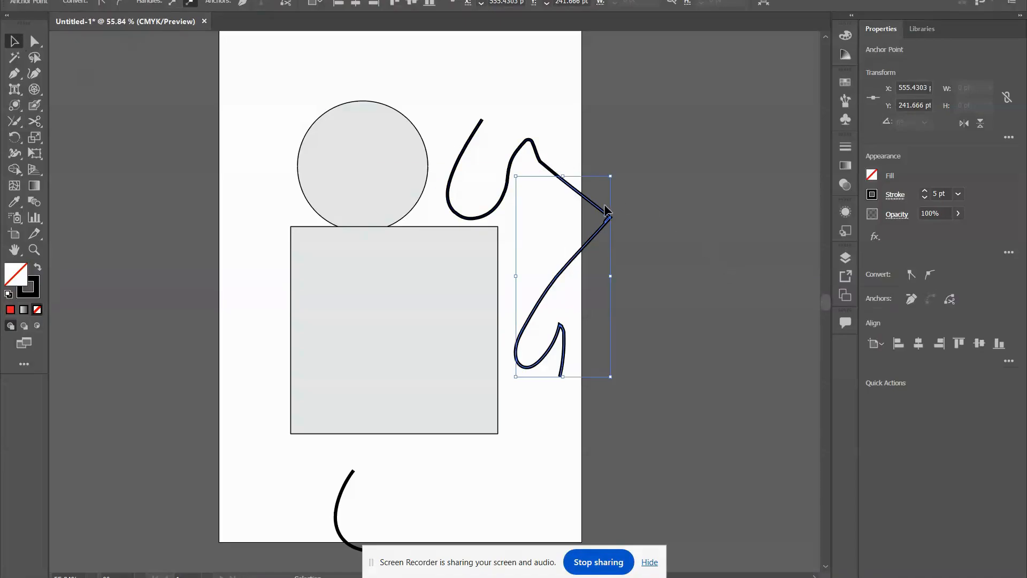
left_click_drag(595, 205, 644, 194)
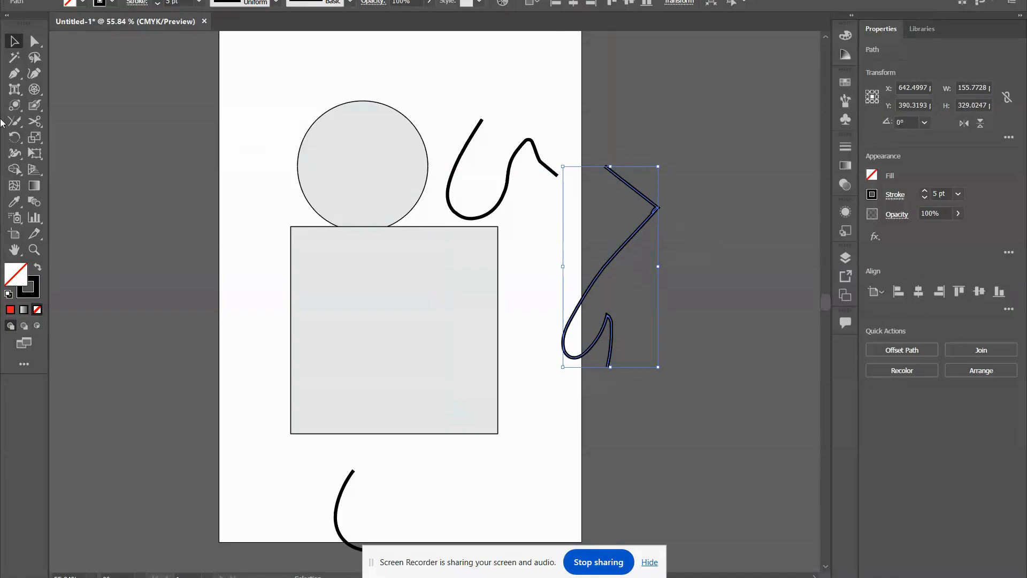
Try to cut the square horizontally across its middle with the Knife tool.
right_click(42, 123)
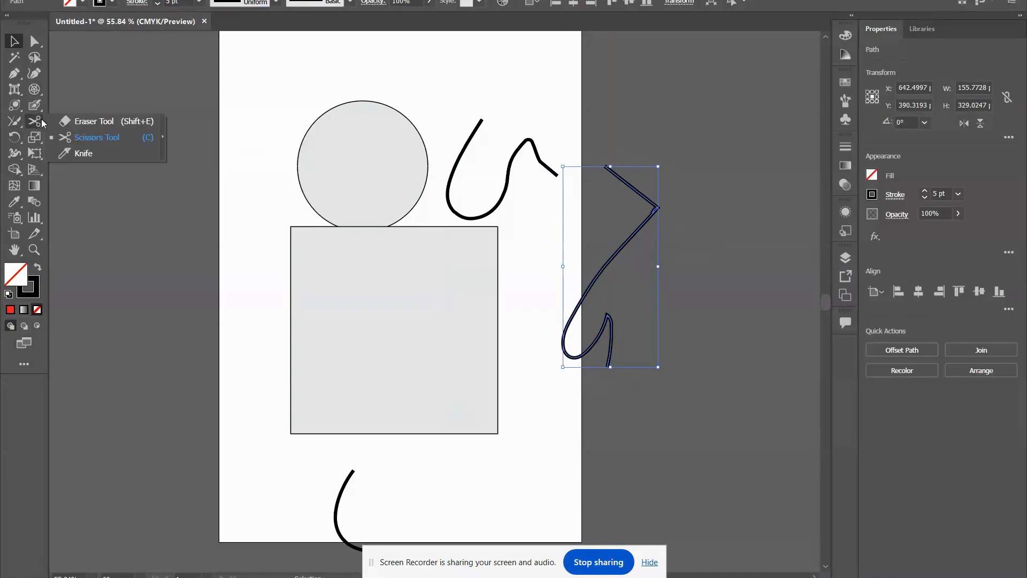
left_click(94, 160)
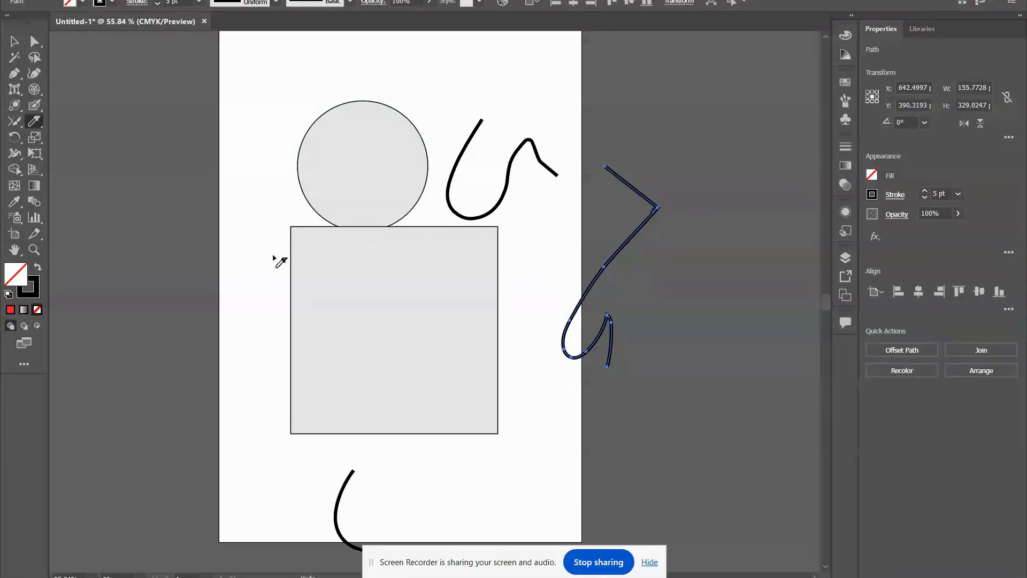
left_click_drag(269, 330, 527, 323)
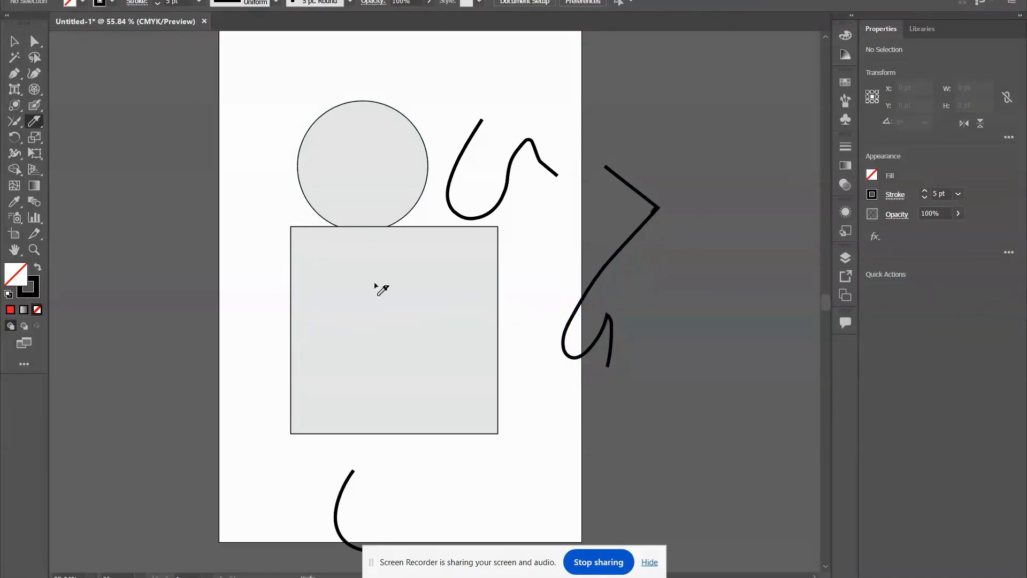
Move the square partly beyond the artboard's left edge and cut it horizontally with the Knife tool.
left_click(16, 44)
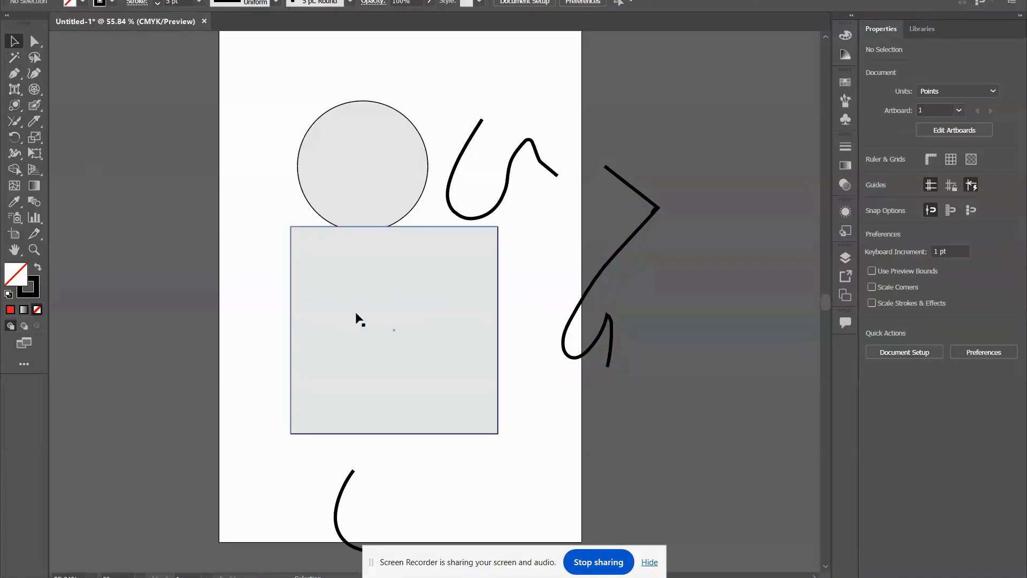
left_click_drag(355, 315, 246, 352)
scroll(246, 351, "down", 2)
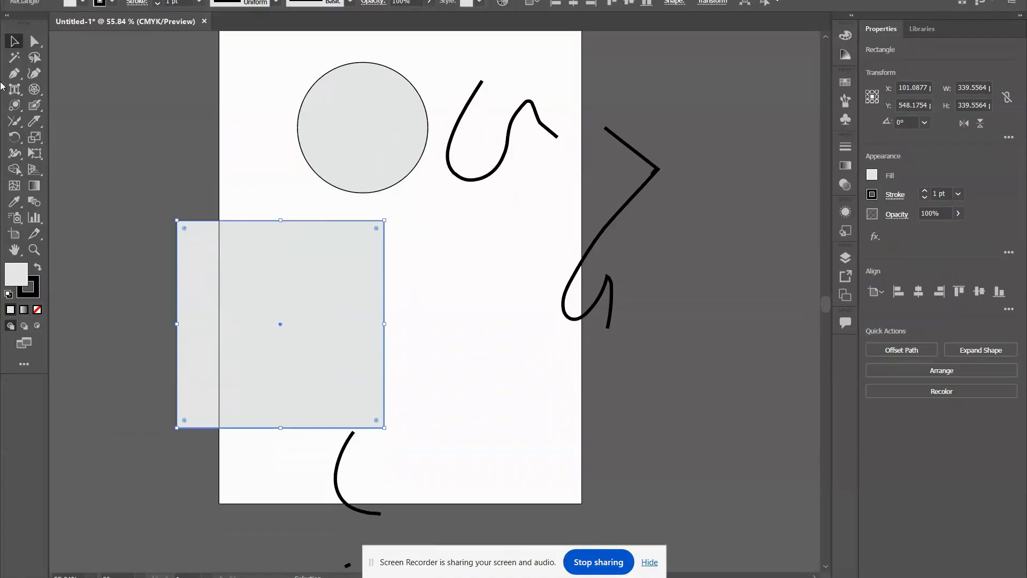
left_click(35, 121)
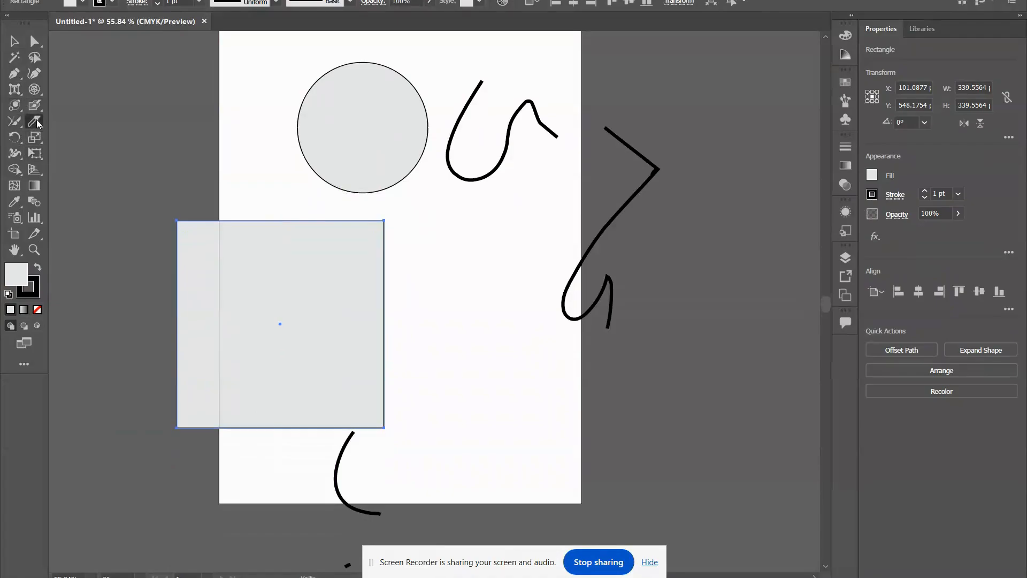
left_click_drag(144, 309, 490, 309)
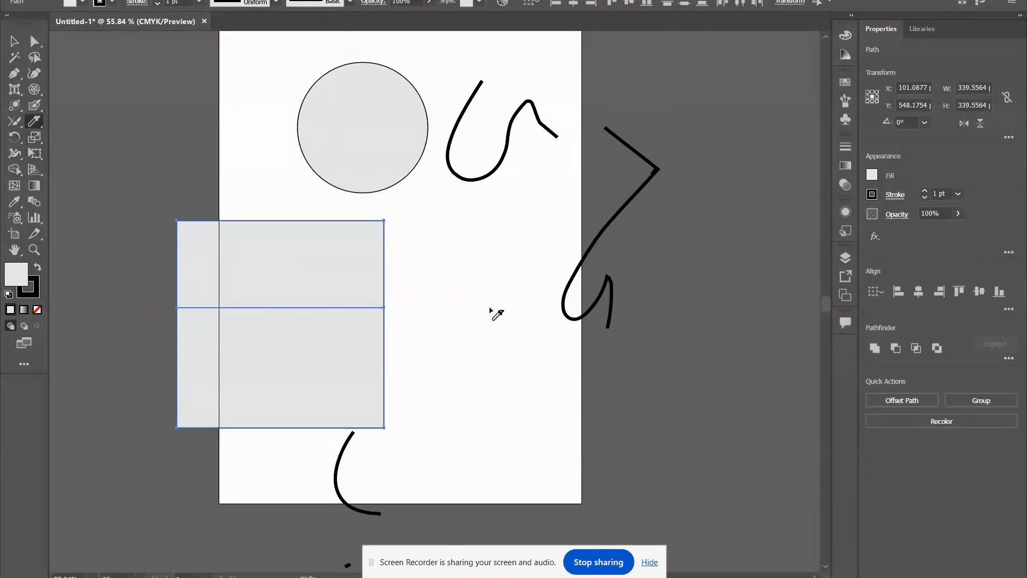
Move the cut square further left and pull its upper piece upward, apart from the lower piece.
left_click(14, 41)
left_click_drag(284, 264, 227, 252)
right_click(227, 252)
left_click(486, 257)
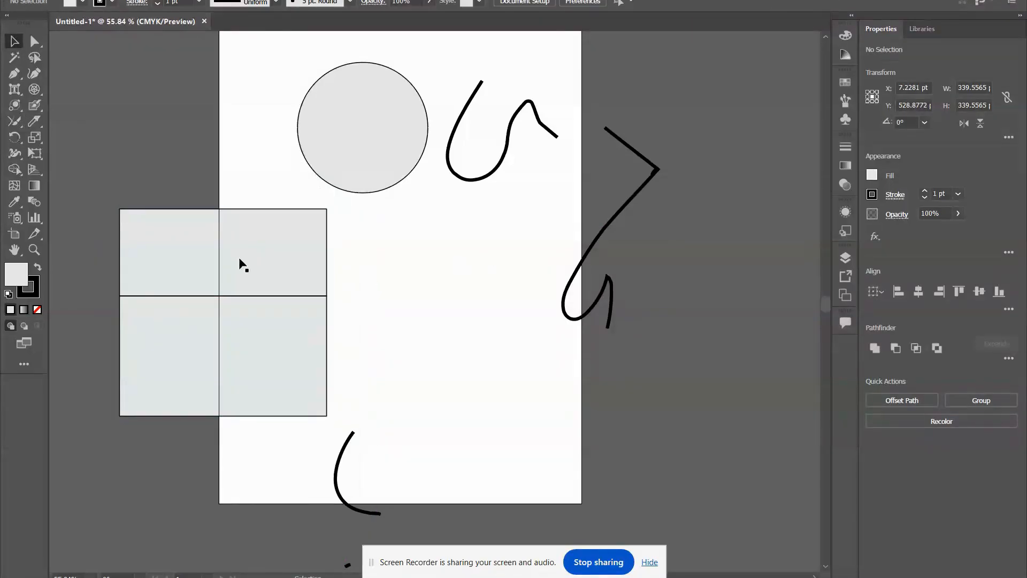
left_click_drag(163, 236, 142, 164)
left_click(431, 275)
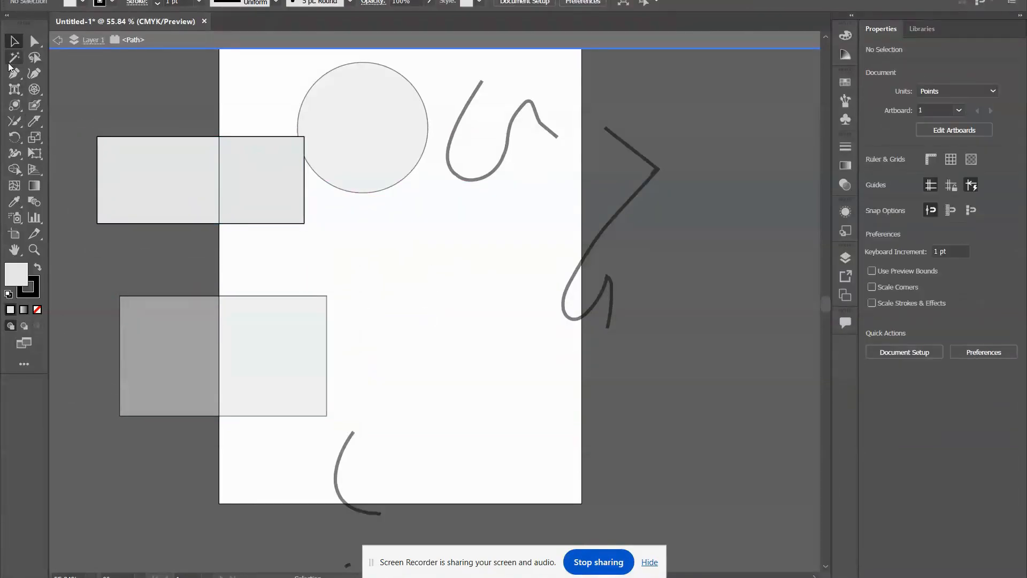
left_click(36, 123)
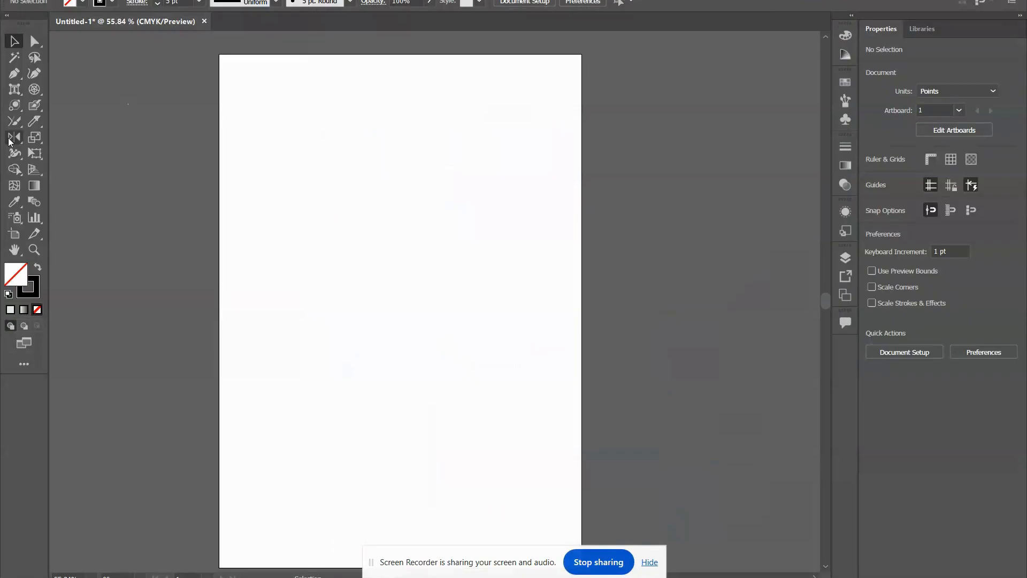
left_click(9, 142)
left_click(103, 137)
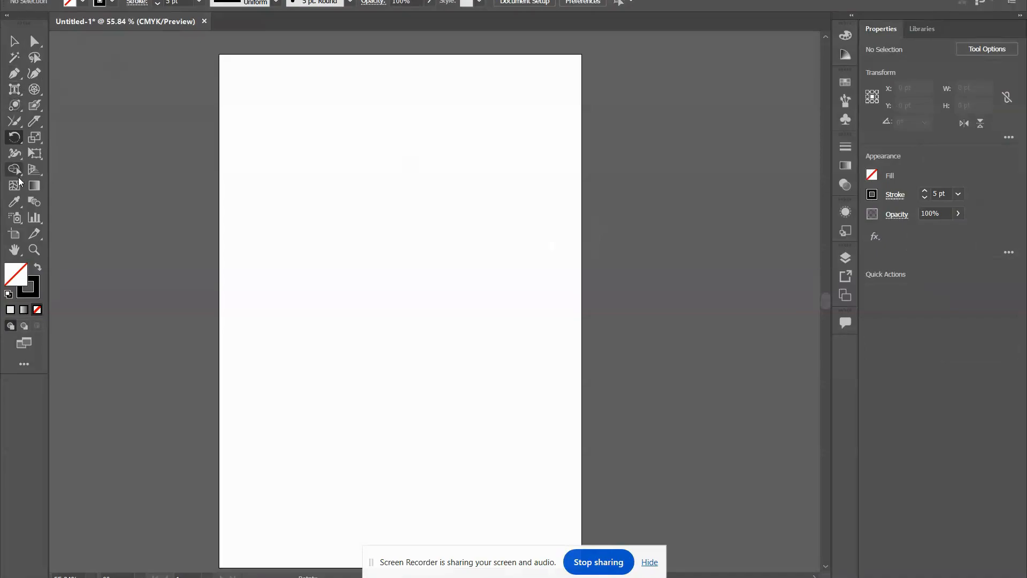
Draw a rectangle about 423 by 335 pt in the upper half of the empty artboard, fill it red and deselect it.
left_click(13, 105)
left_click(66, 107)
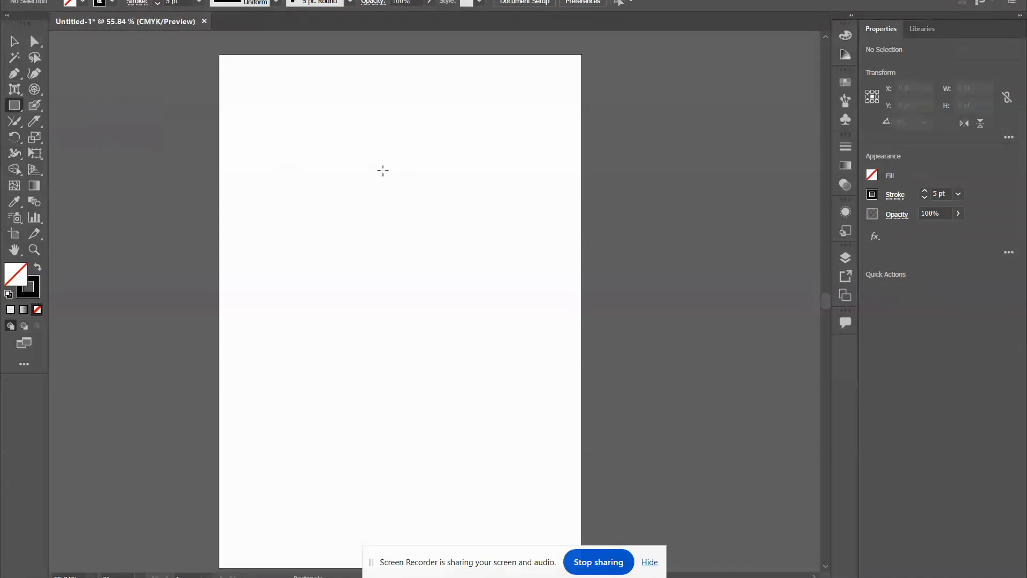
left_click_drag(254, 95, 512, 300)
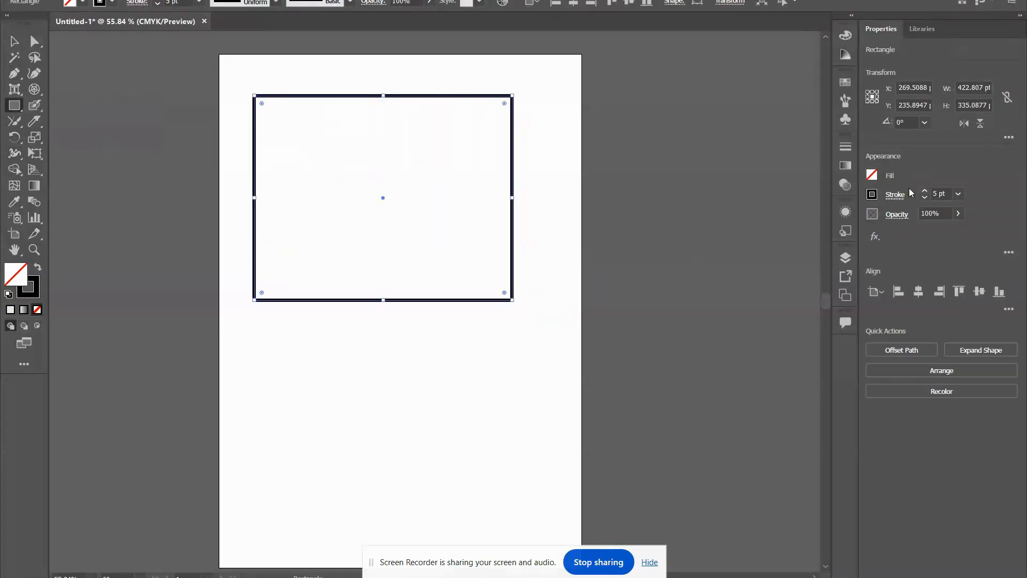
left_click(873, 175)
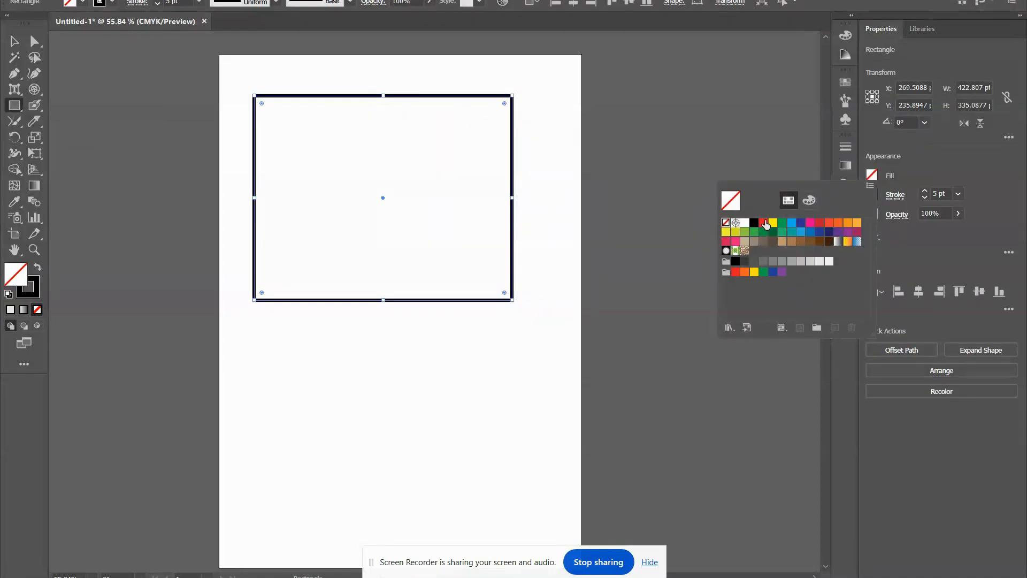
left_click(764, 223)
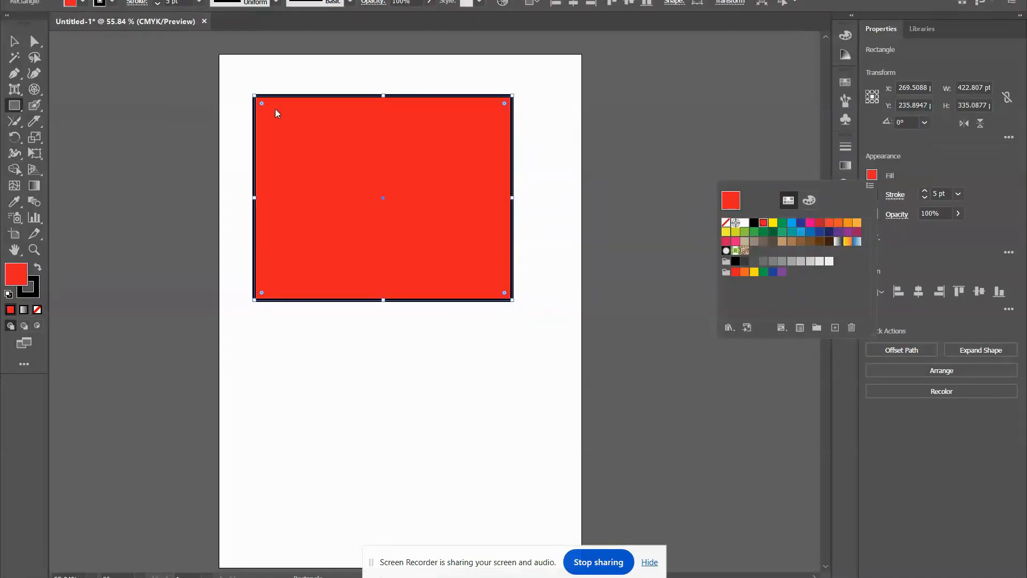
left_click(156, 133)
left_click(545, 305)
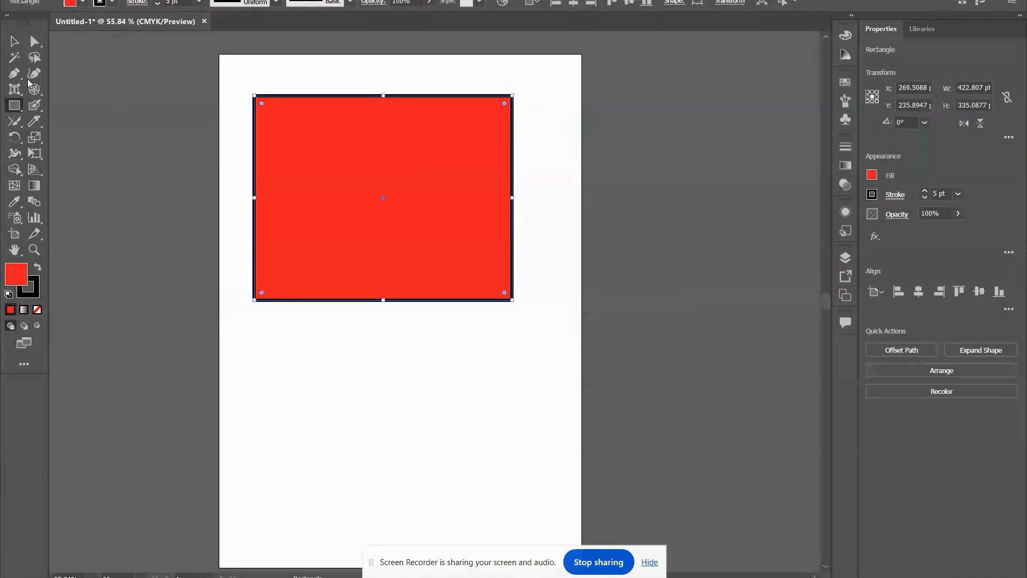
left_click(14, 41)
left_click(235, 220)
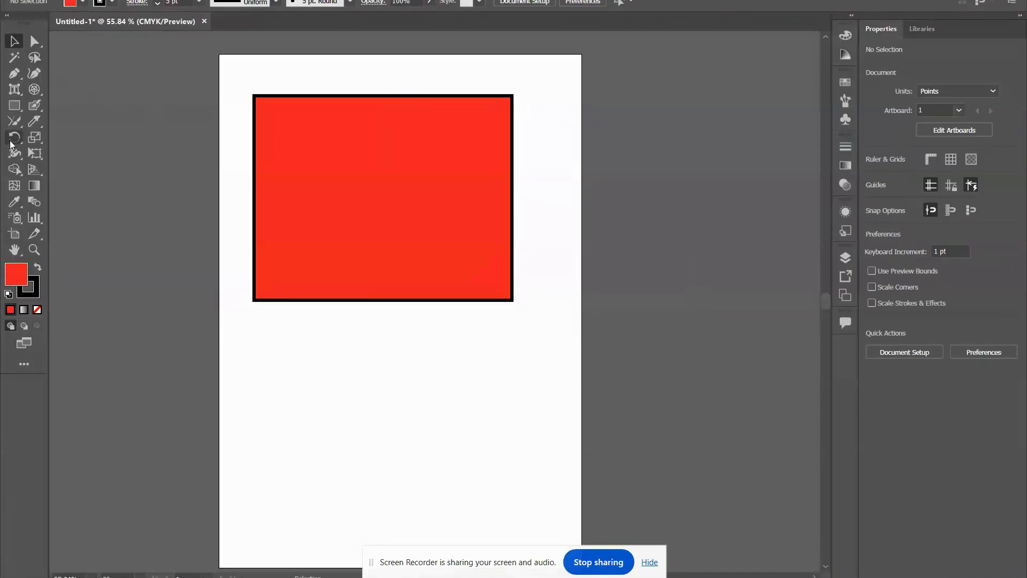
Rotate the red rectangle freely about its centre and about a new pivot point inside it with the Rotate tool.
left_click(442, 200)
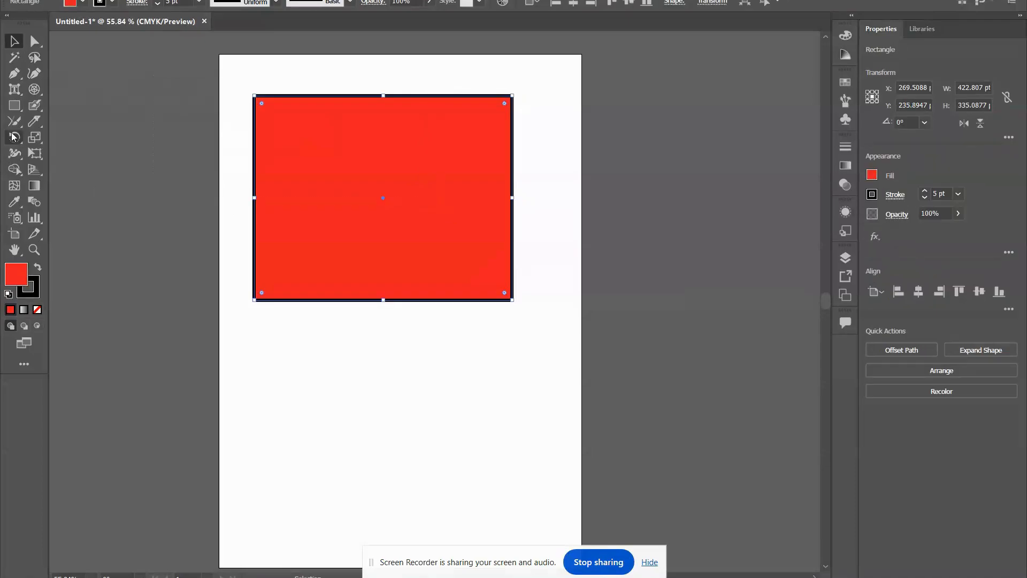
left_click(12, 137)
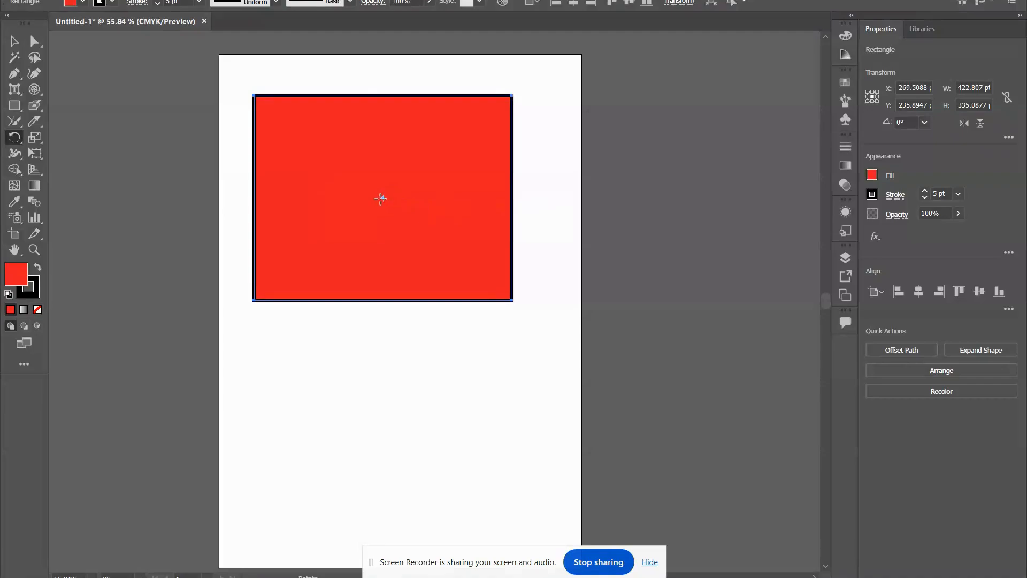
left_click_drag(509, 92, 498, 247)
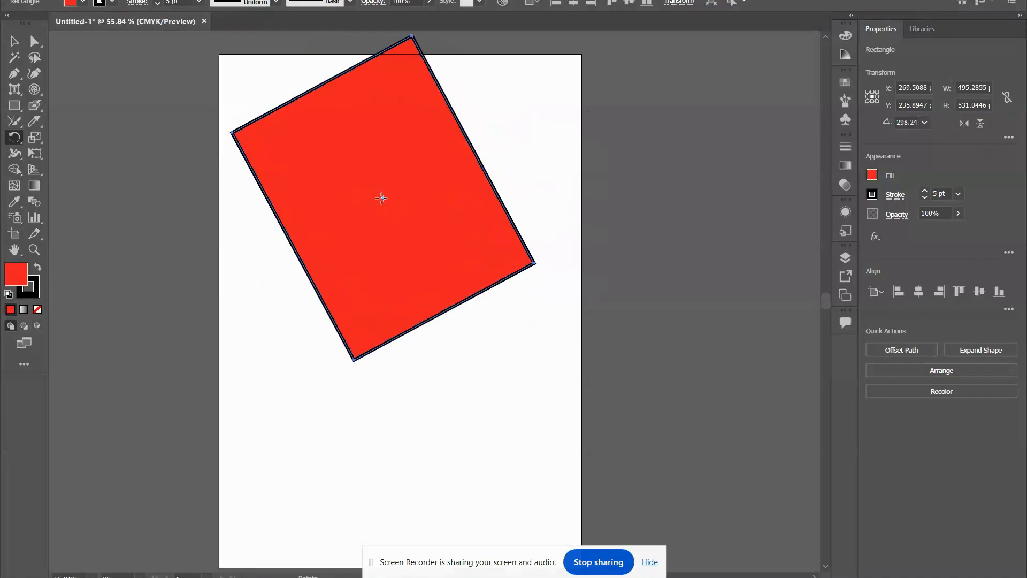
left_click_drag(396, 197, 398, 235)
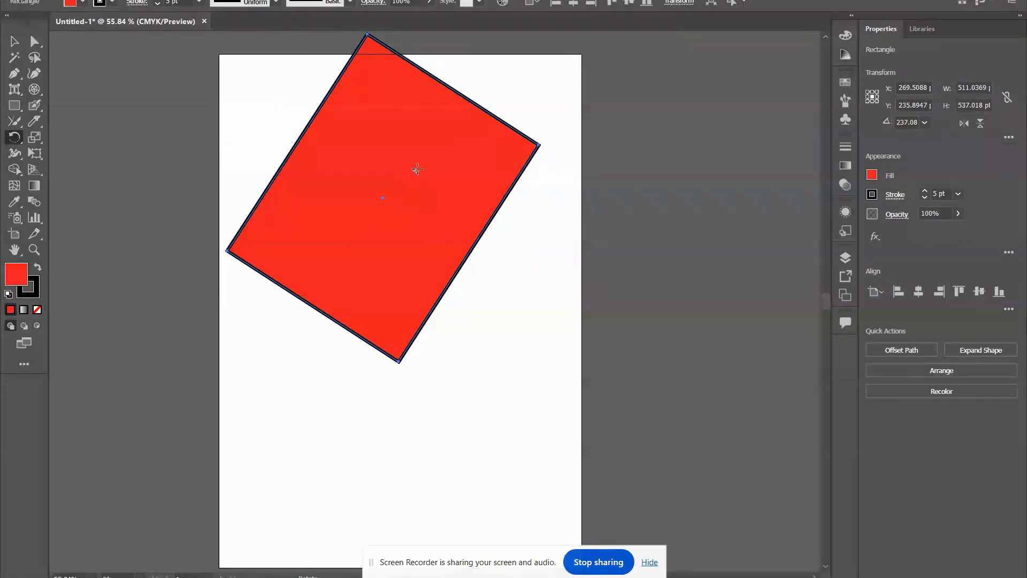
left_click_drag(310, 233, 451, 154)
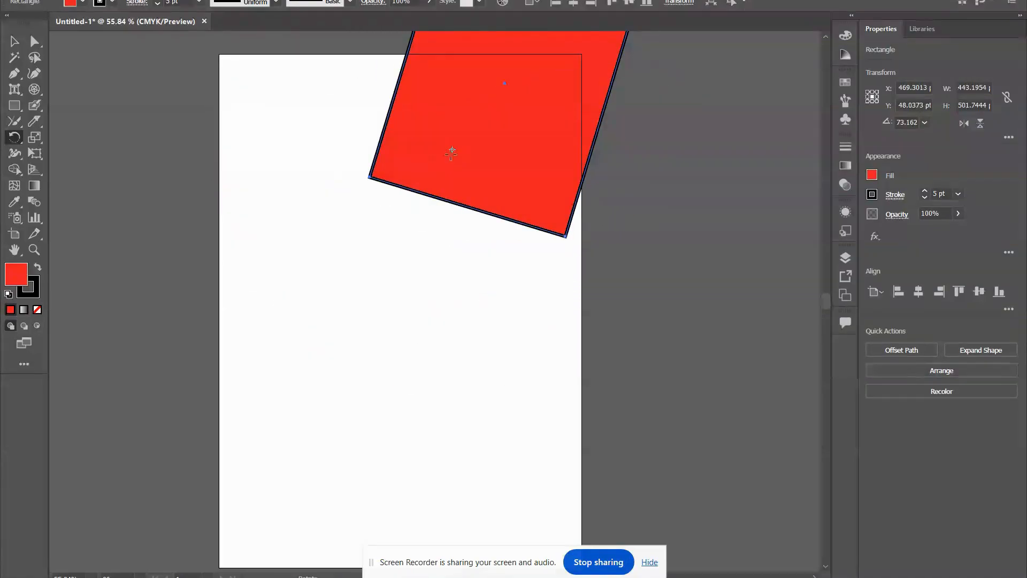
left_click_drag(497, 85, 377, 217)
Reflect the red rectangle freely about a point in its upper part with the Reflect tool.
left_click(14, 137)
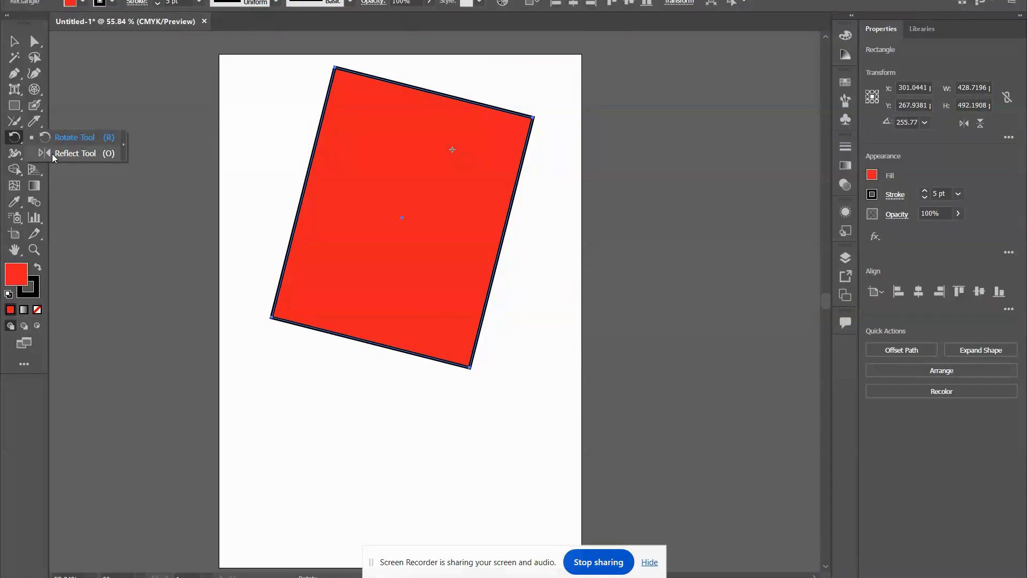
left_click(54, 154)
left_click(449, 150)
left_click_drag(452, 152, 426, 272)
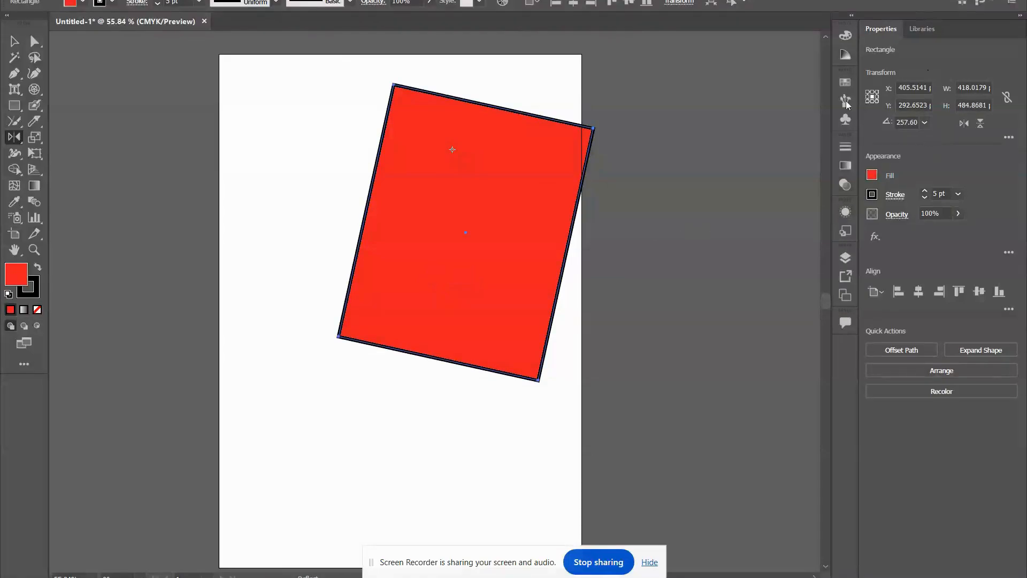
Move the red rectangle down and left on the artboard and flip it horizontally and vertically.
left_click(14, 41)
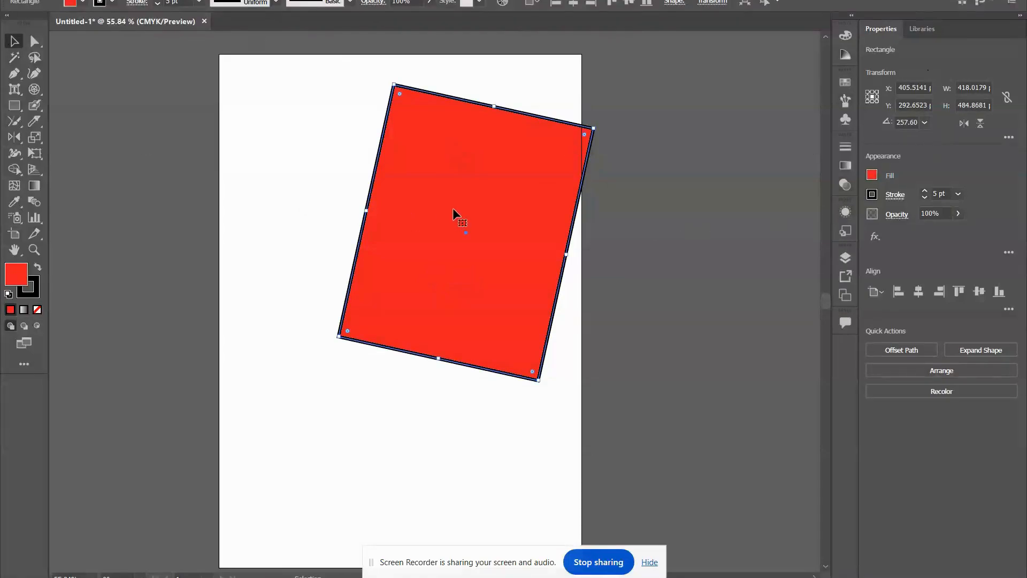
left_click_drag(453, 208, 353, 288)
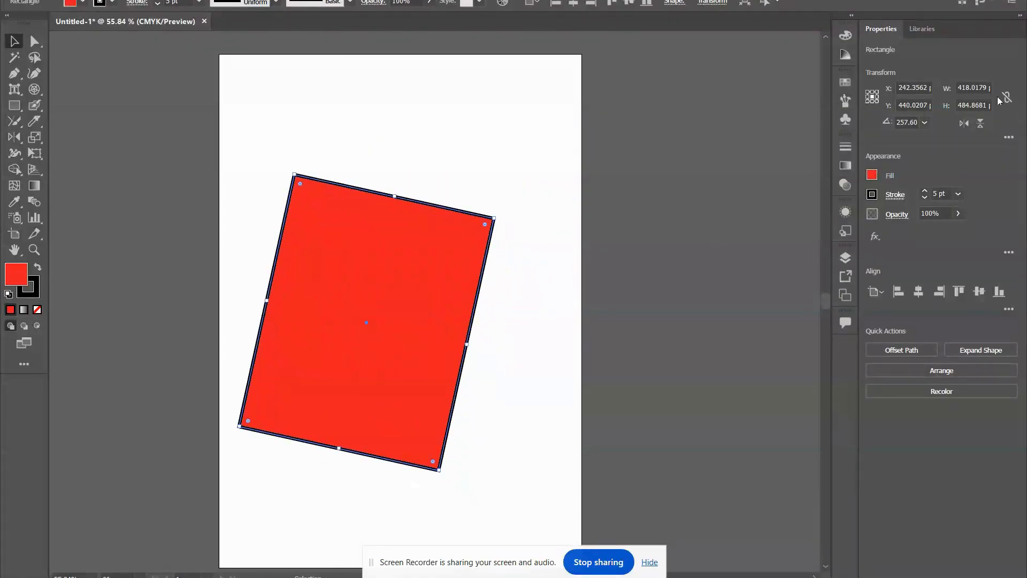
left_click(964, 124)
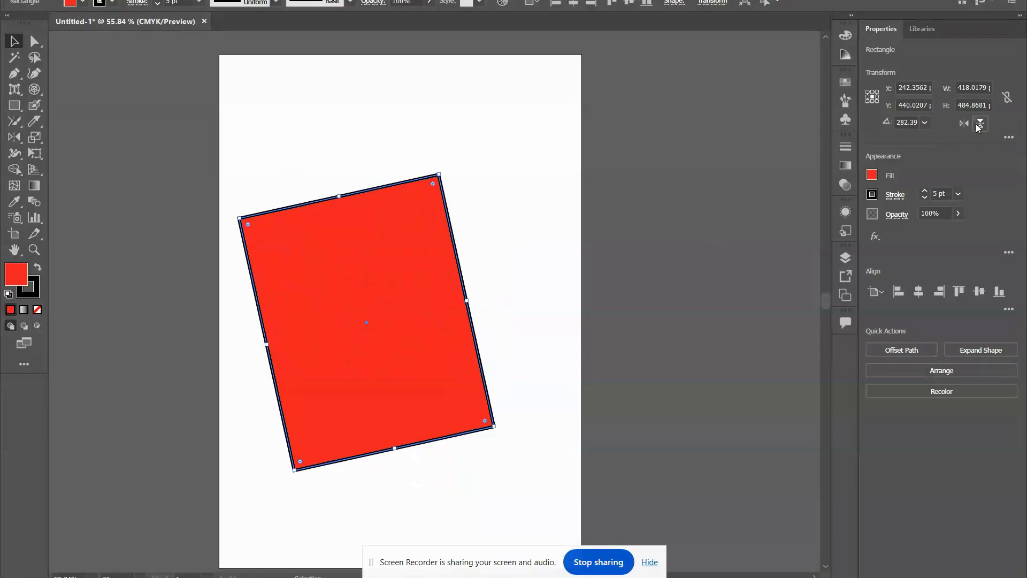
left_click(978, 124)
left_click(282, 134)
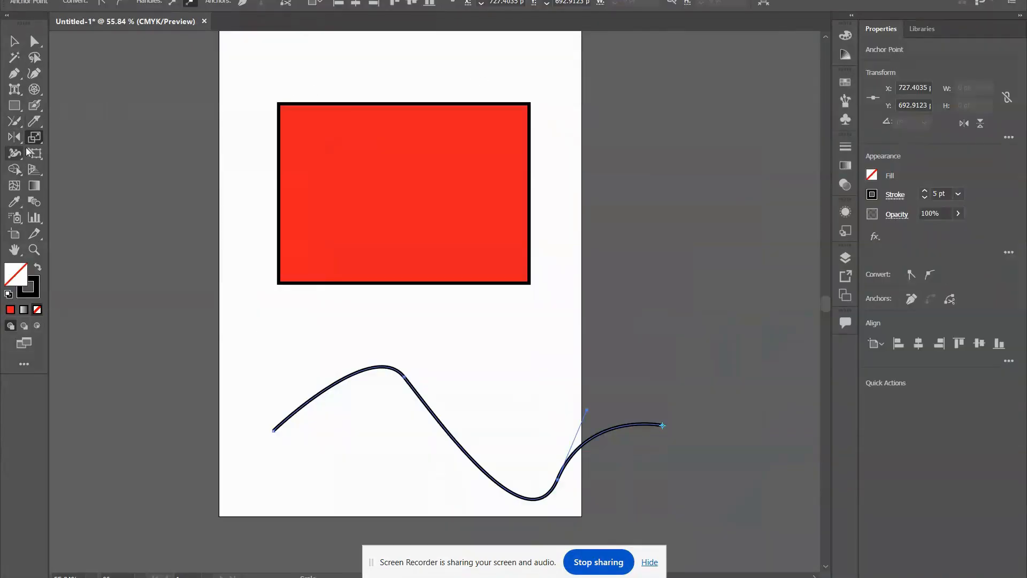
Scale the red rectangle freely about its centre, and about a new pivot point in its upper part to about 339 by 236 pt.
left_click(35, 137)
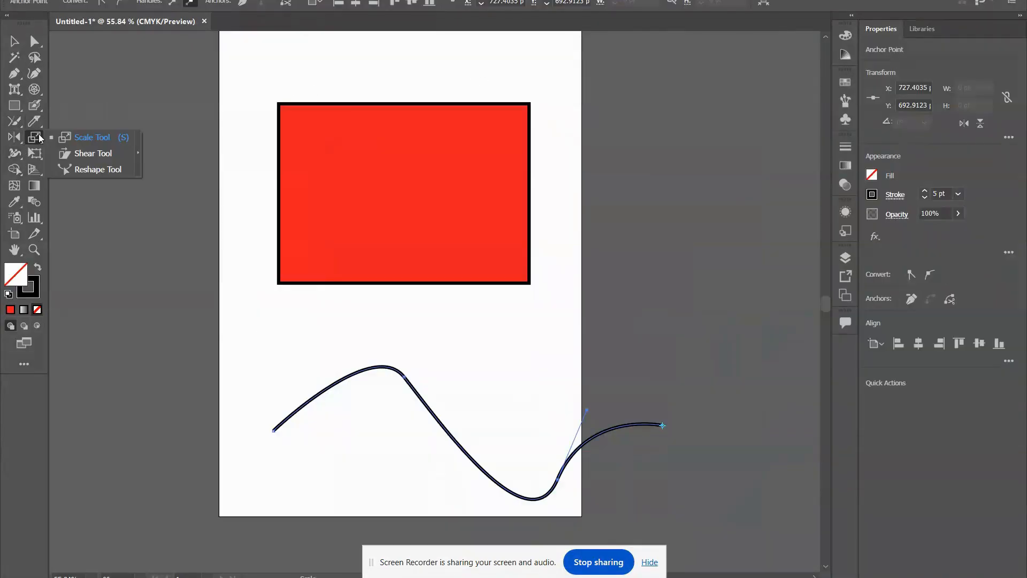
left_click(123, 140)
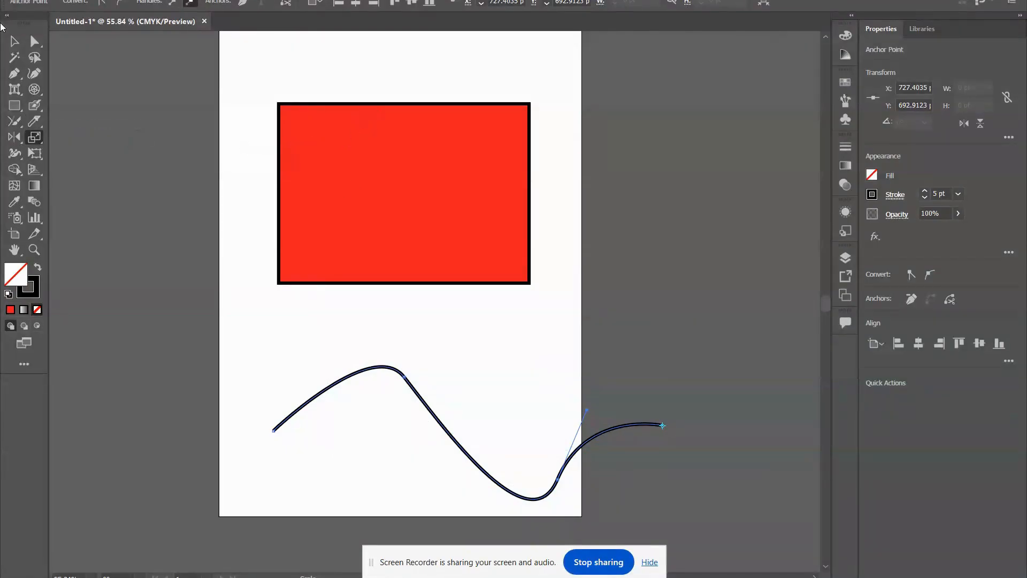
left_click(15, 41)
left_click(104, 74)
left_click(434, 153)
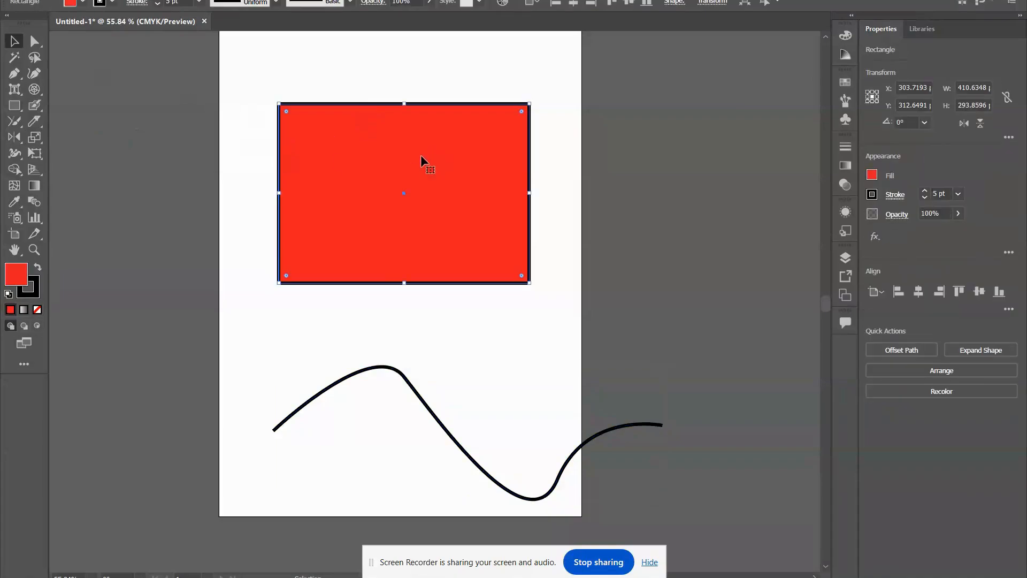
left_click(35, 137)
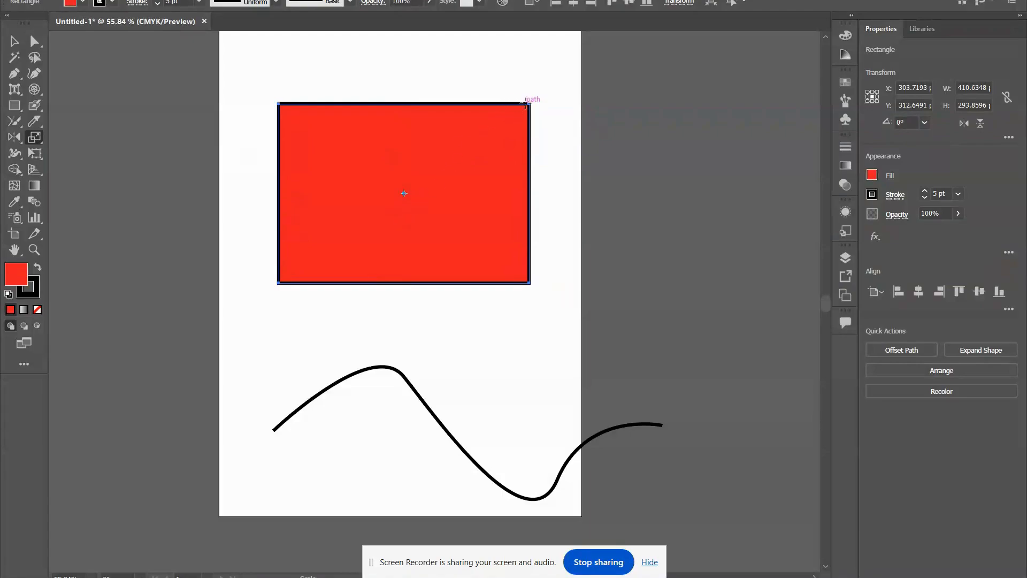
mouse_move(526, 105)
left_mouse_down()
mouse_move(460, 168)
mouse_move(542, 119)
mouse_move(475, 169)
mouse_move(551, 108)
mouse_move(481, 138)
mouse_move(506, 116)
mouse_move(544, 110)
left_mouse_up()
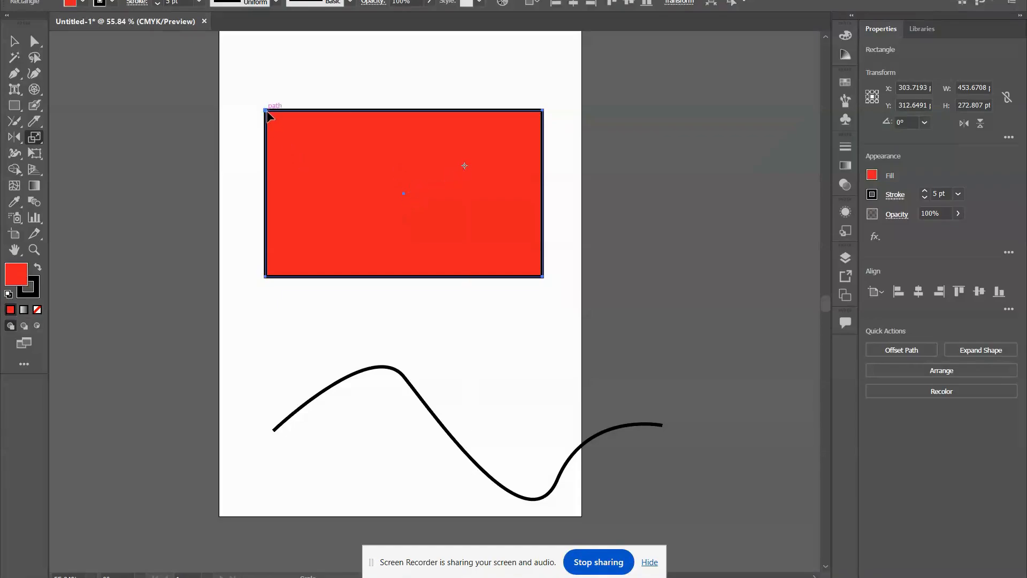
left_click_drag(271, 107, 315, 117)
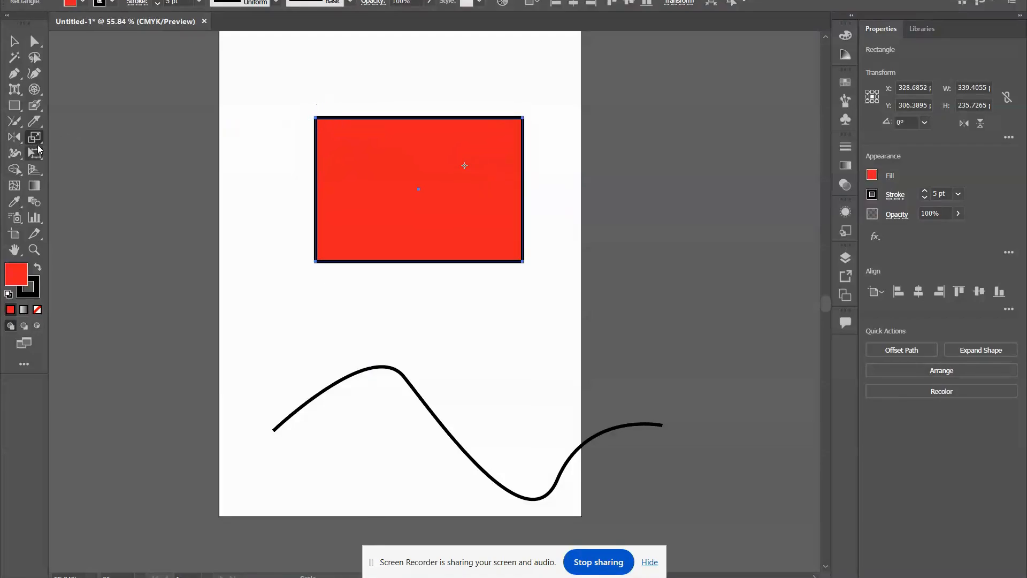
Shear the red rectangle freely about the pivot point in its upper part with the Shear tool.
left_click_drag(34, 137, 101, 161)
left_click_drag(355, 110, 365, 140)
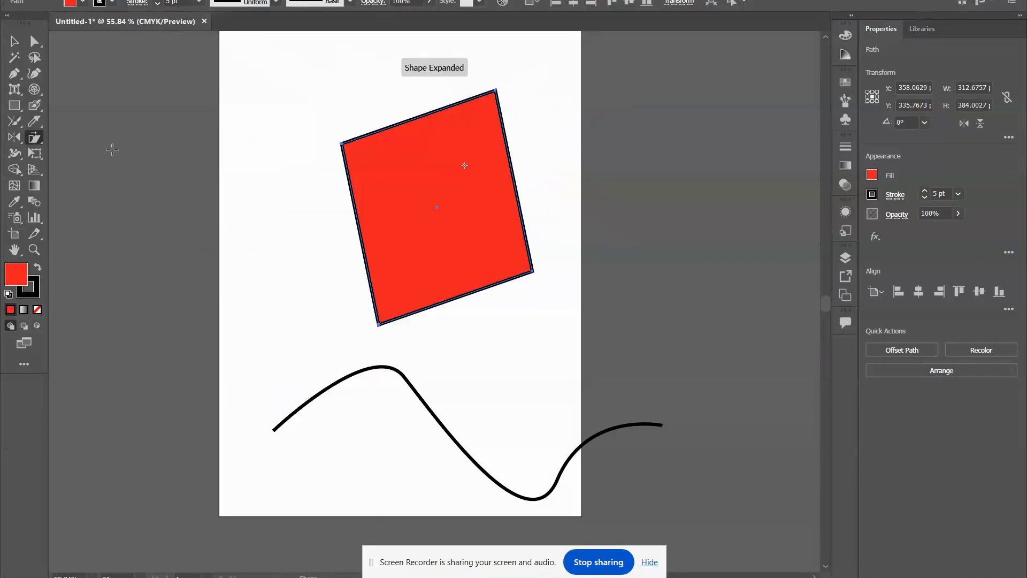
Reshape the black wavy path with the Reshape tool, pulling its middle up and left and its right-hand part upward.
left_click(35, 137)
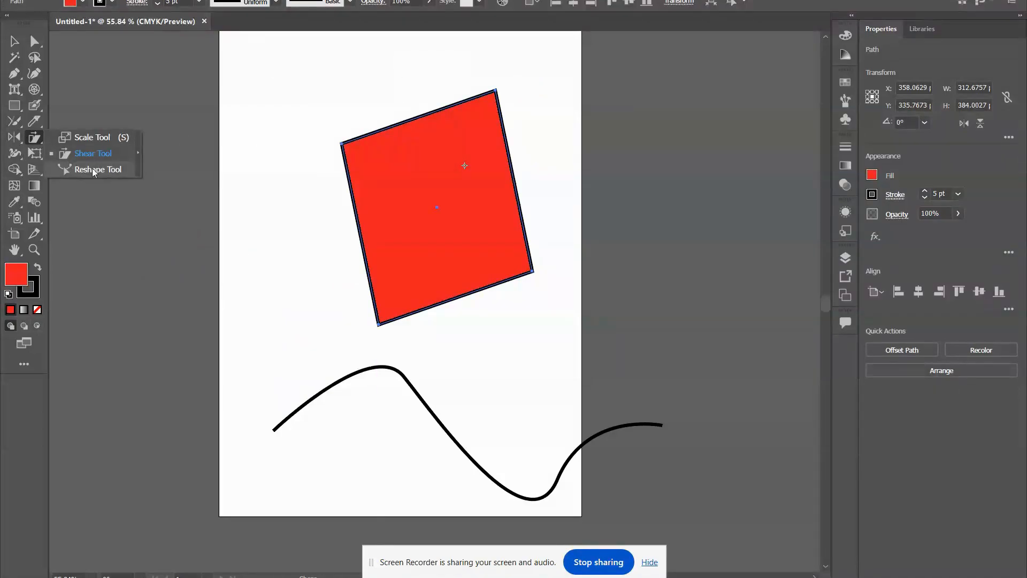
left_click(91, 170)
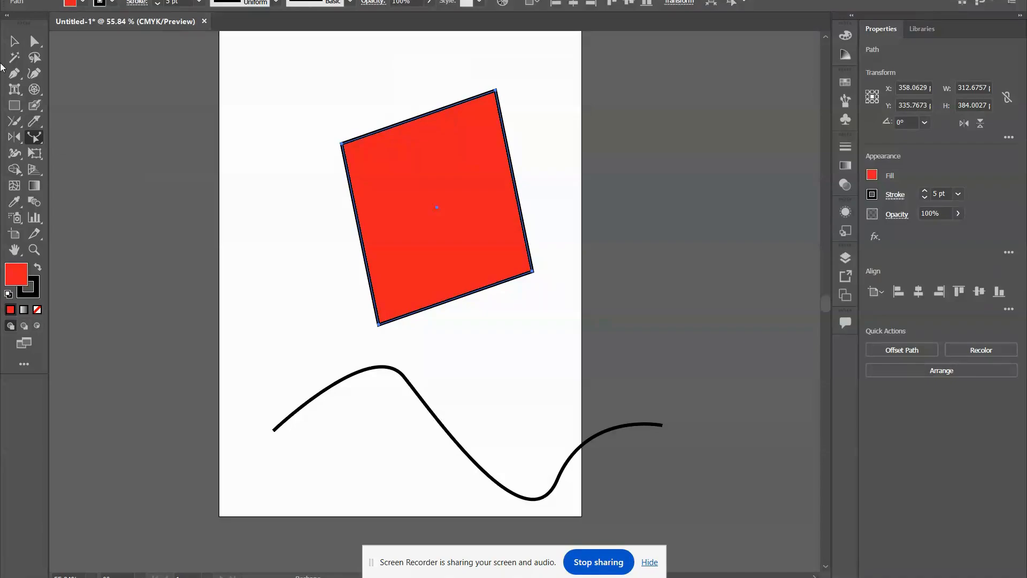
left_click(4, 43)
left_click(265, 213)
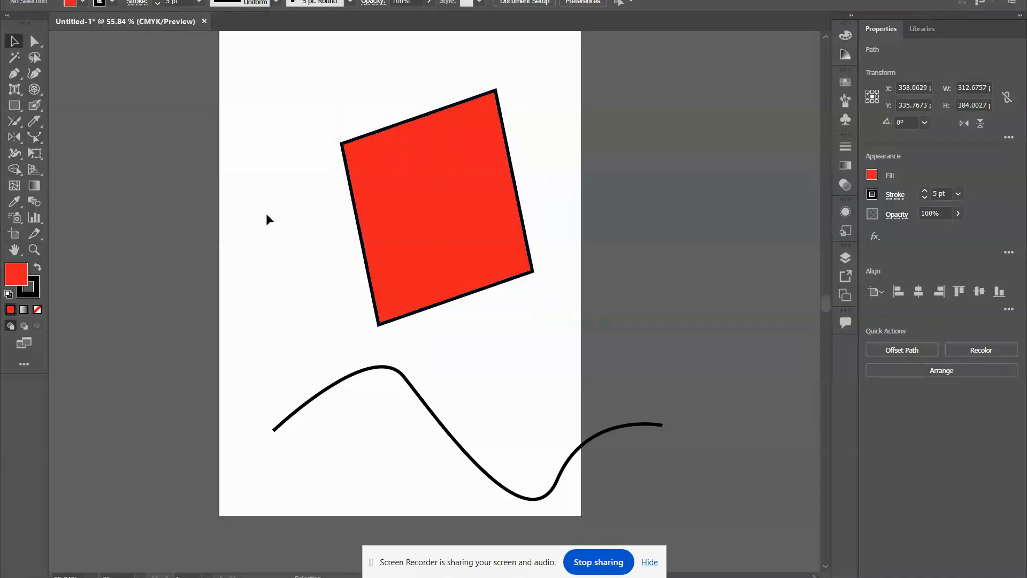
scroll(477, 444, "down", 3)
left_click(484, 394)
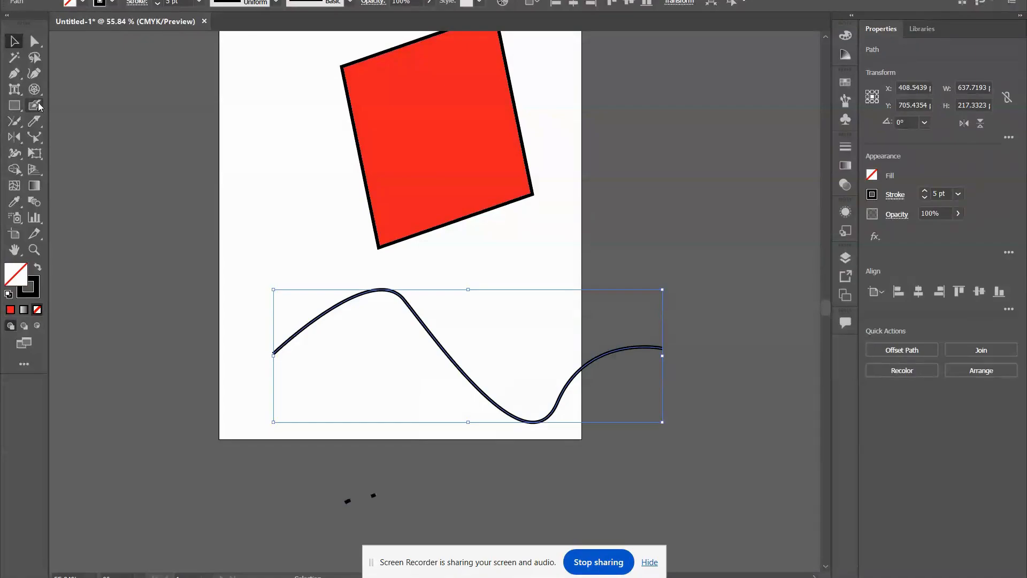
left_click(35, 137)
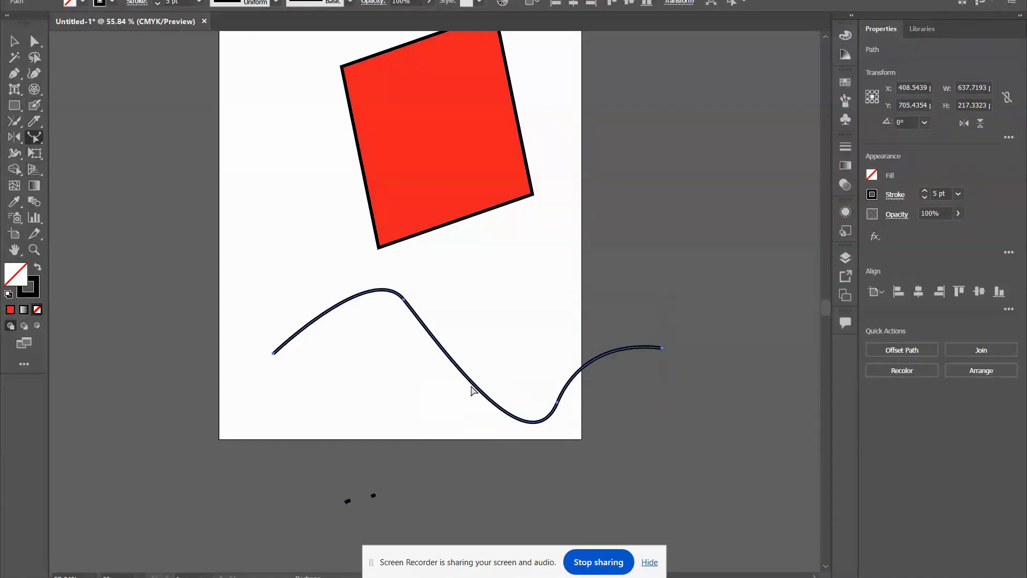
left_click_drag(476, 384, 406, 317)
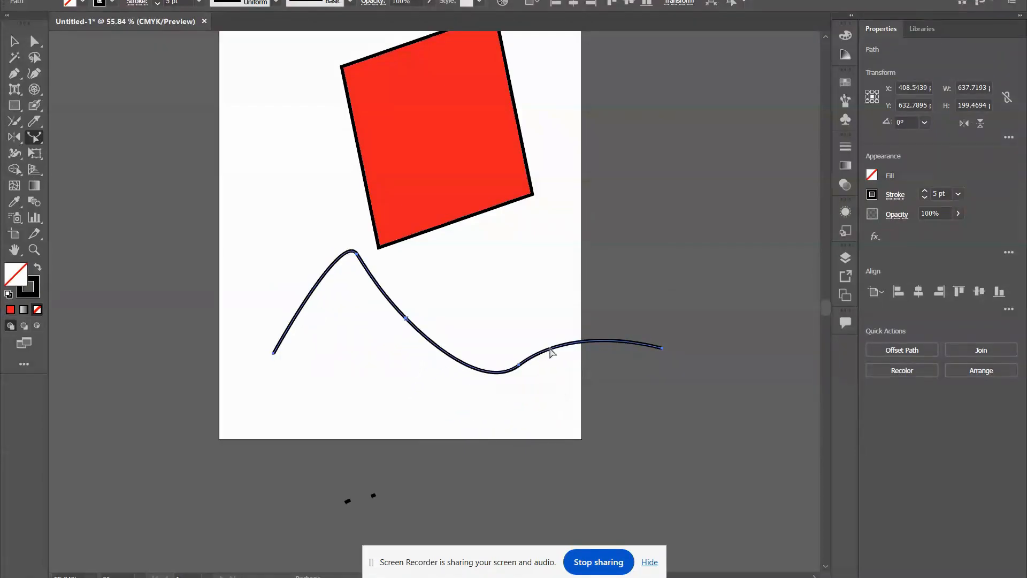
left_click_drag(548, 350, 554, 303)
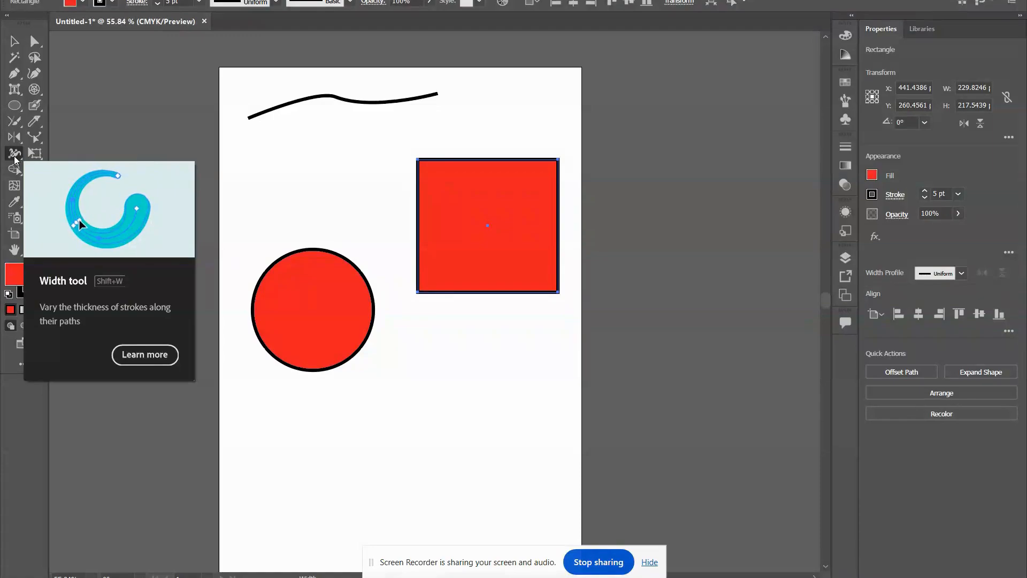
Vary the curved line's stroke with the Width tool, widening it near both ends and narrowing it in the middle.
left_click(15, 41)
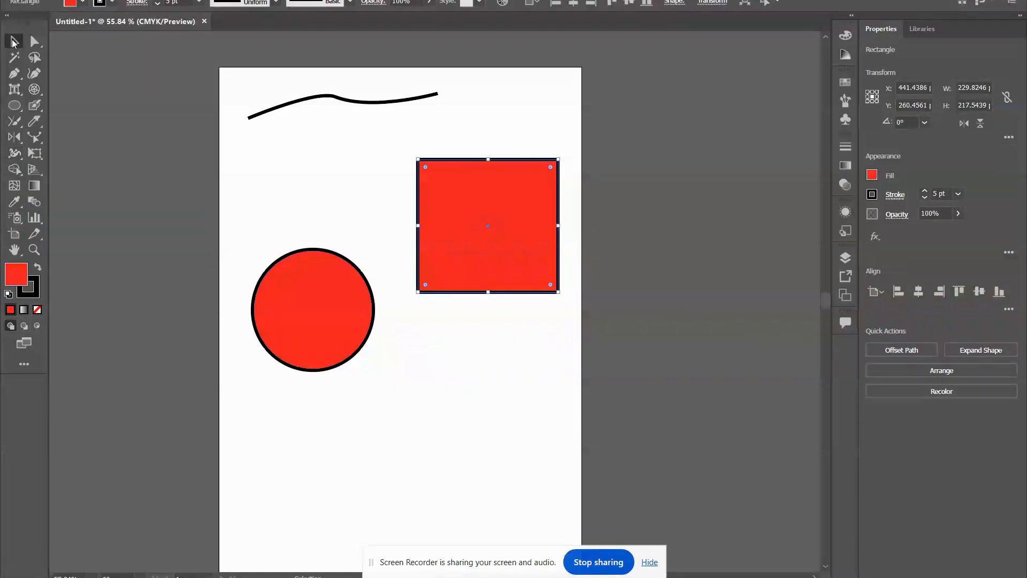
left_click_drag(220, 75, 382, 122)
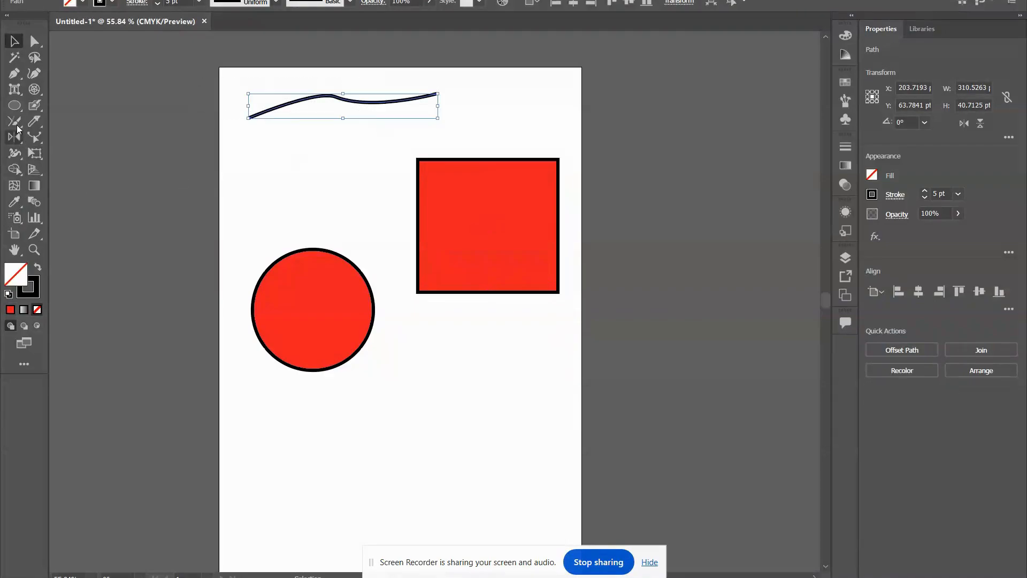
left_click(12, 155)
left_click(11, 155)
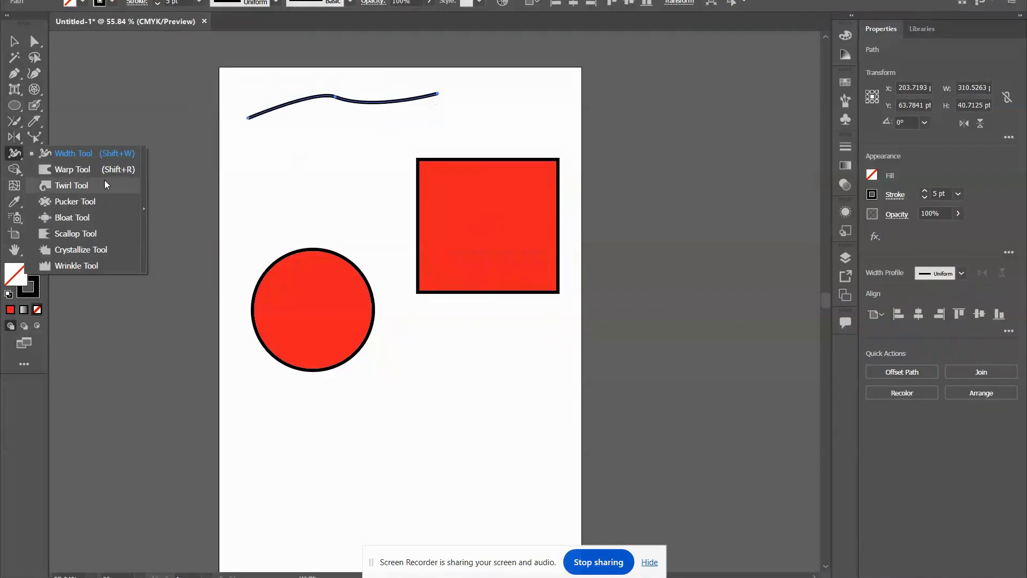
left_click(259, 114)
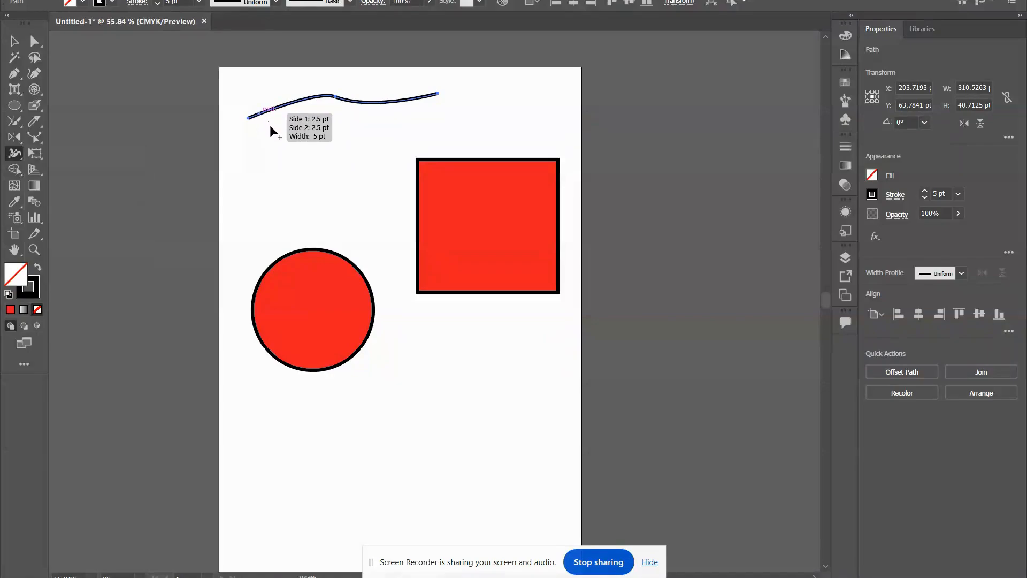
left_click_drag(260, 113, 274, 140)
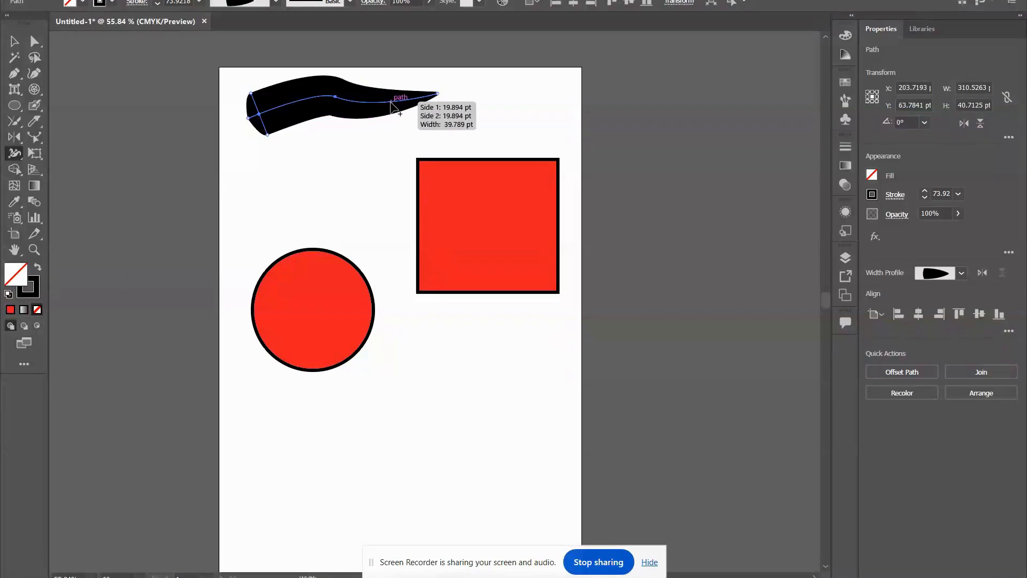
mouse_move(391, 105)
left_mouse_down()
mouse_move(385, 92)
mouse_move(354, 97)
left_mouse_up()
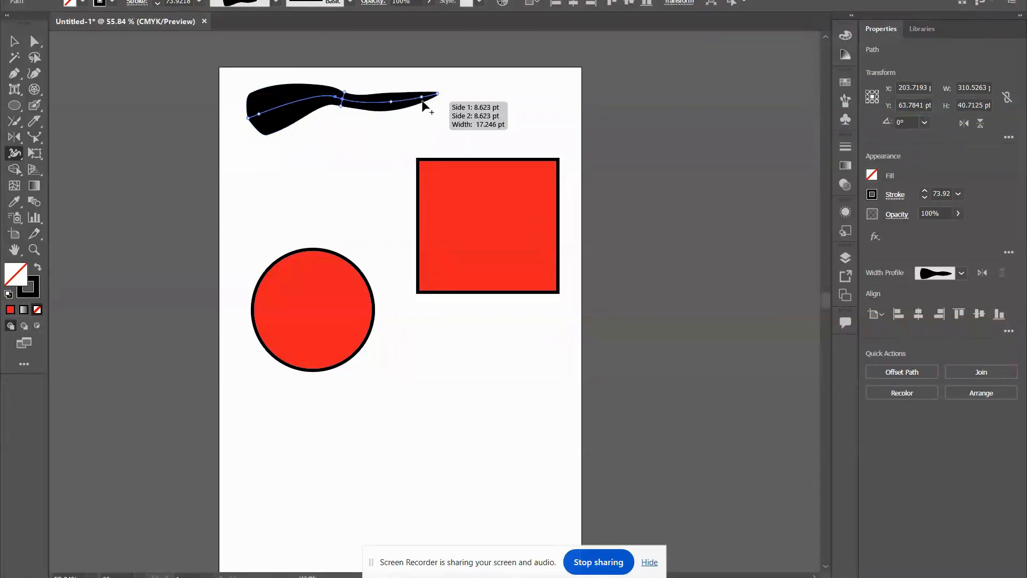
left_click_drag(422, 104, 419, 83)
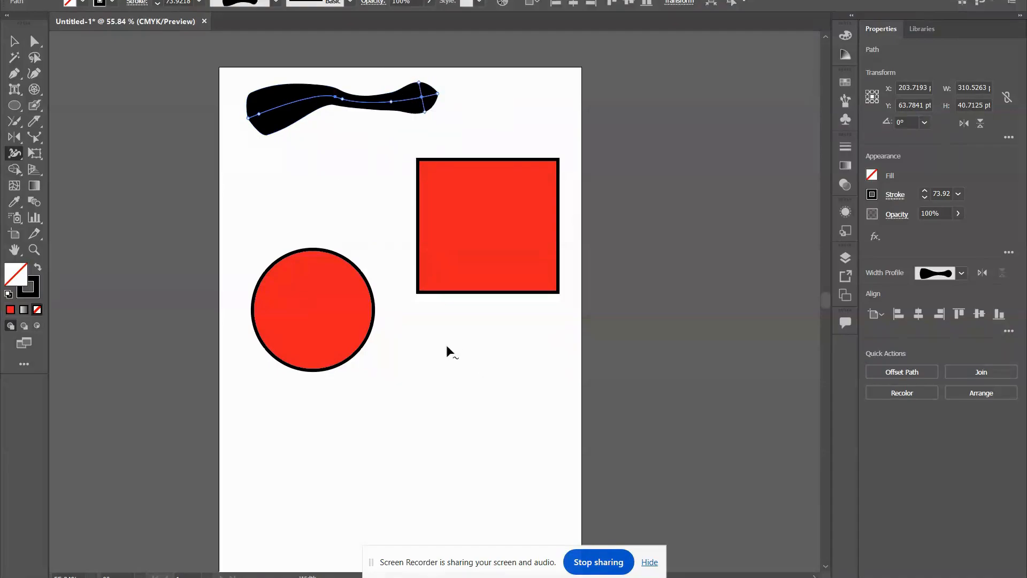
Select the red square and circle together and push the square's upper corners and the circle's lower right edge inward with the Warp tool.
left_click(10, 155)
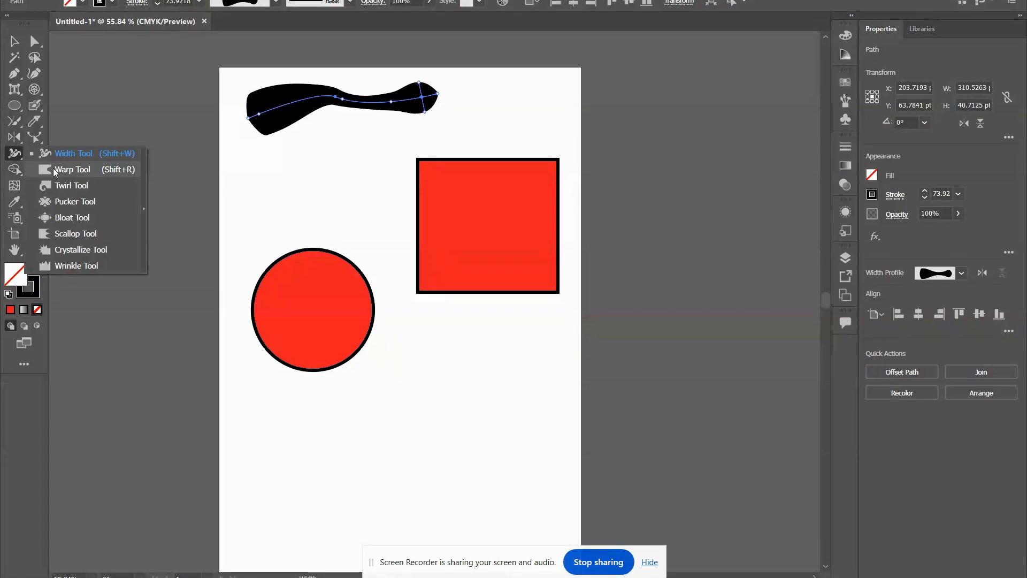
left_click(55, 171)
left_click(14, 42)
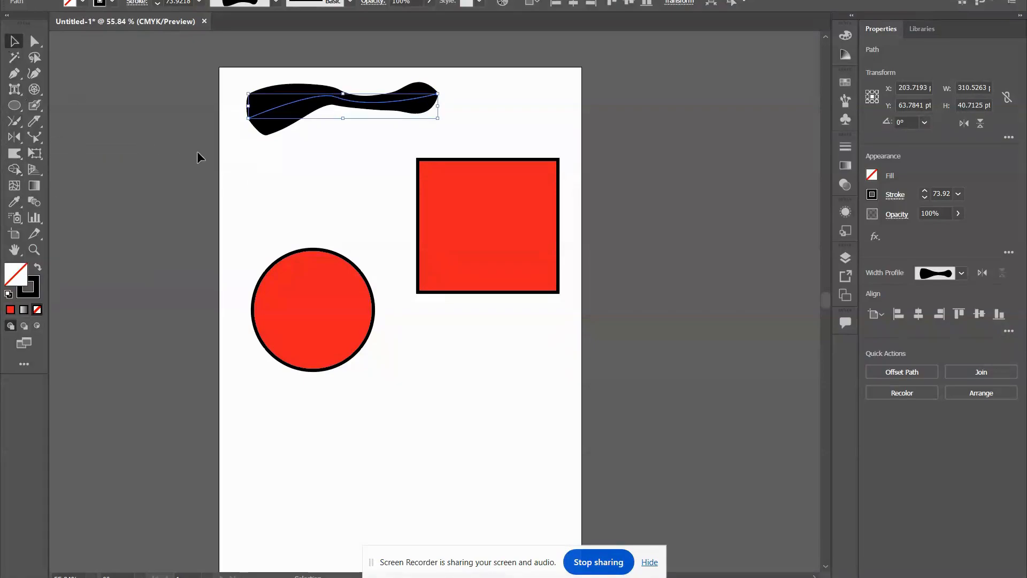
left_click_drag(328, 141, 596, 279)
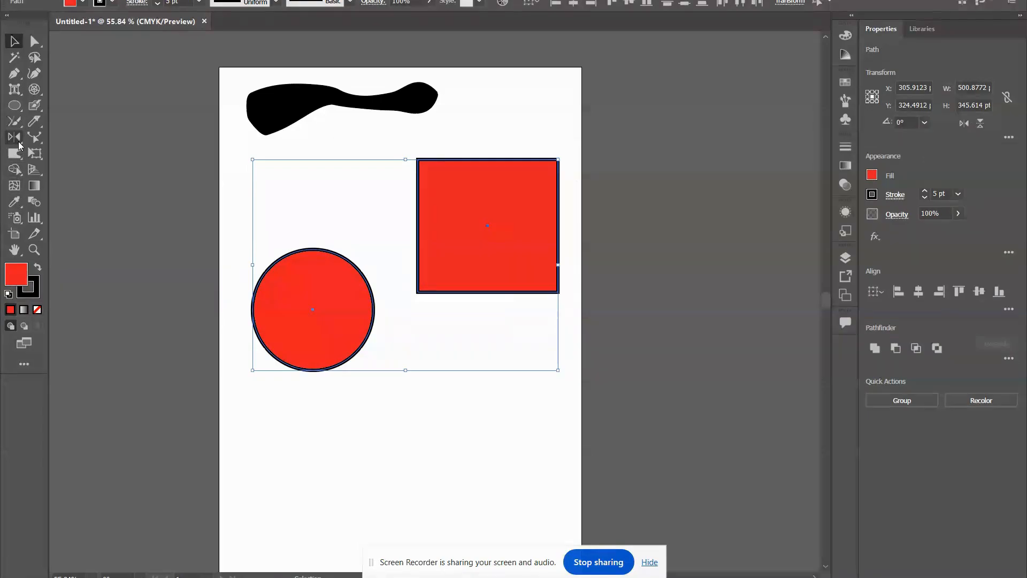
left_click(15, 153)
left_click(83, 172)
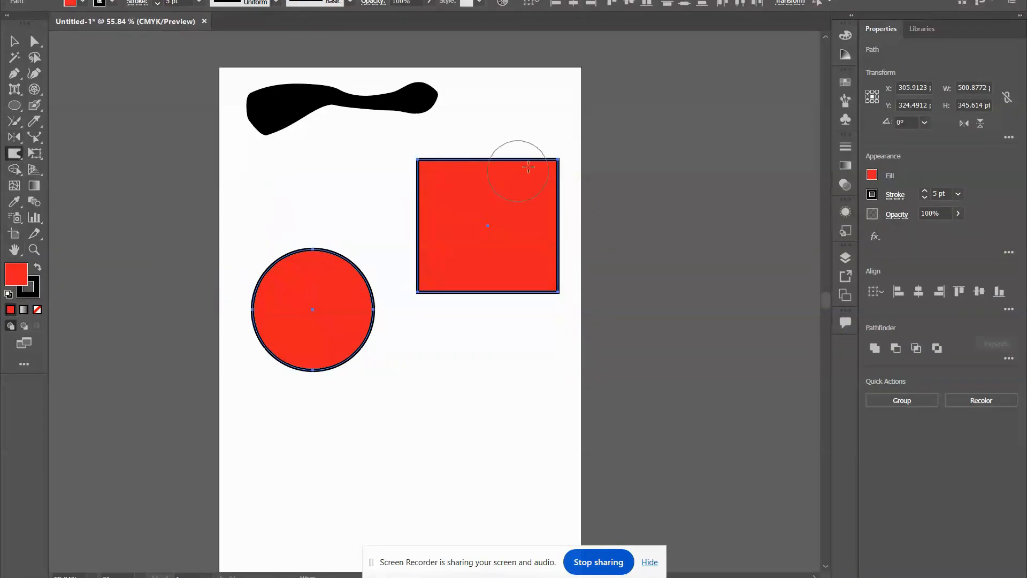
left_click_drag(569, 156, 426, 231)
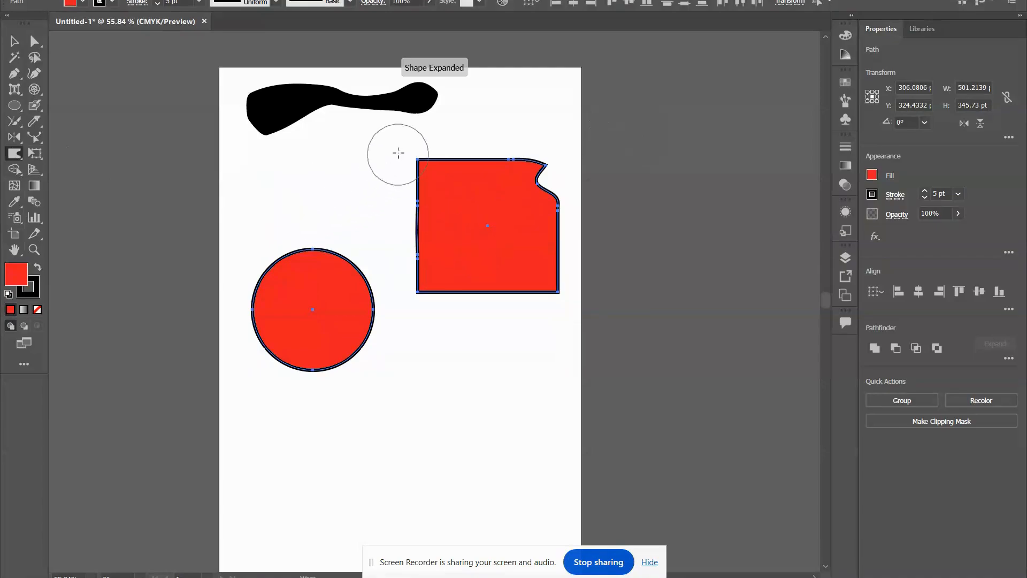
left_click_drag(399, 151, 466, 214)
left_click_drag(374, 342, 320, 311)
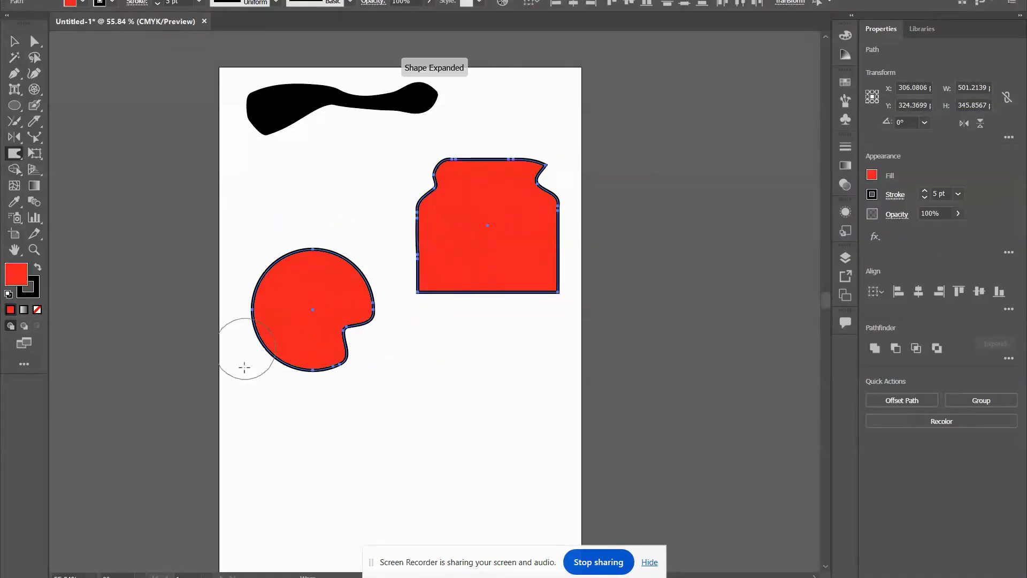
Undo the warp distortions on the red square and circle.
key("v")
key("ctrl+z")
key("ctrl+z")
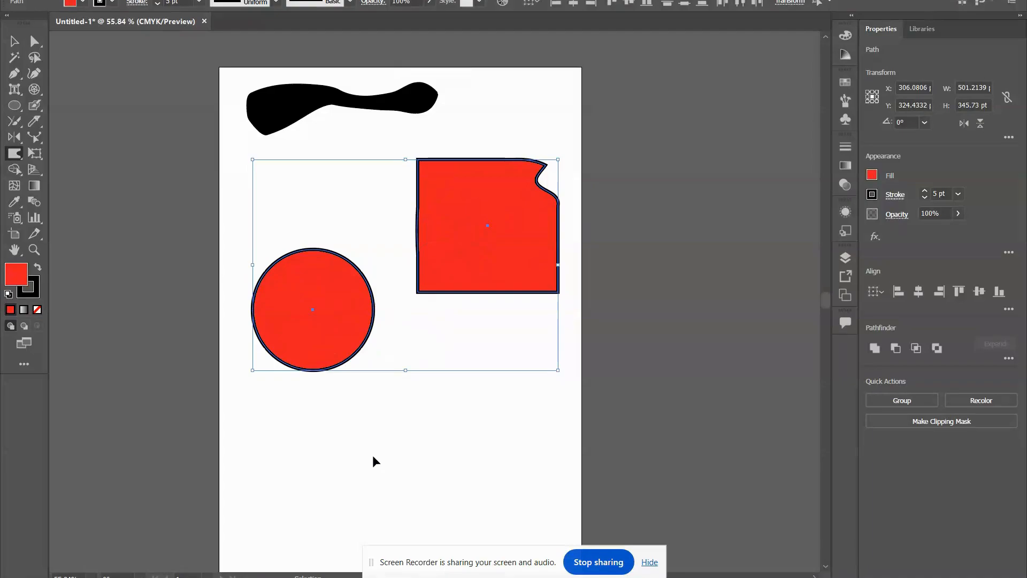
key("ctrl+z")
key("shift+r")
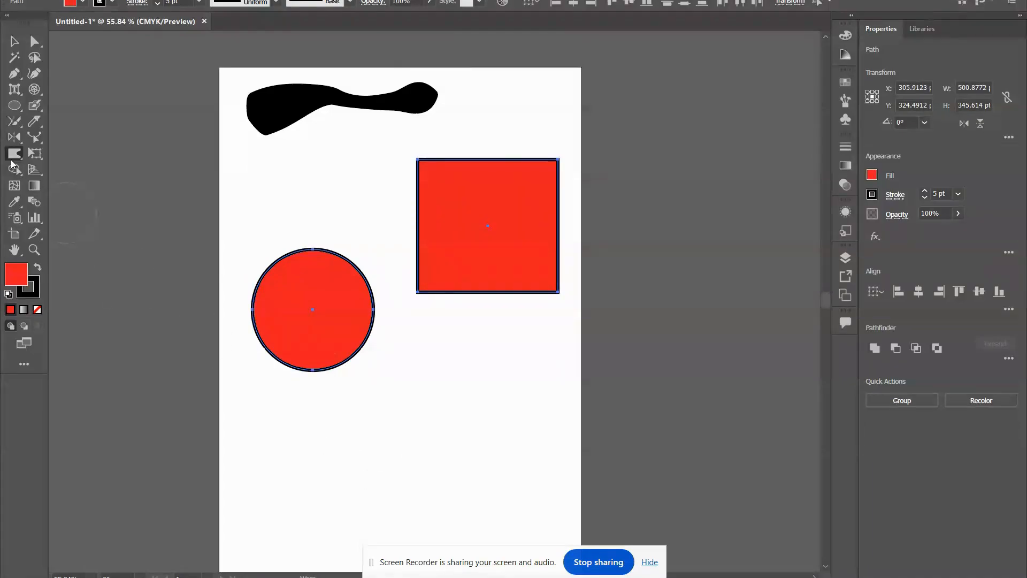
Distort the edges of the red circle with the Twirl tool and undo the distortion.
left_click(11, 157)
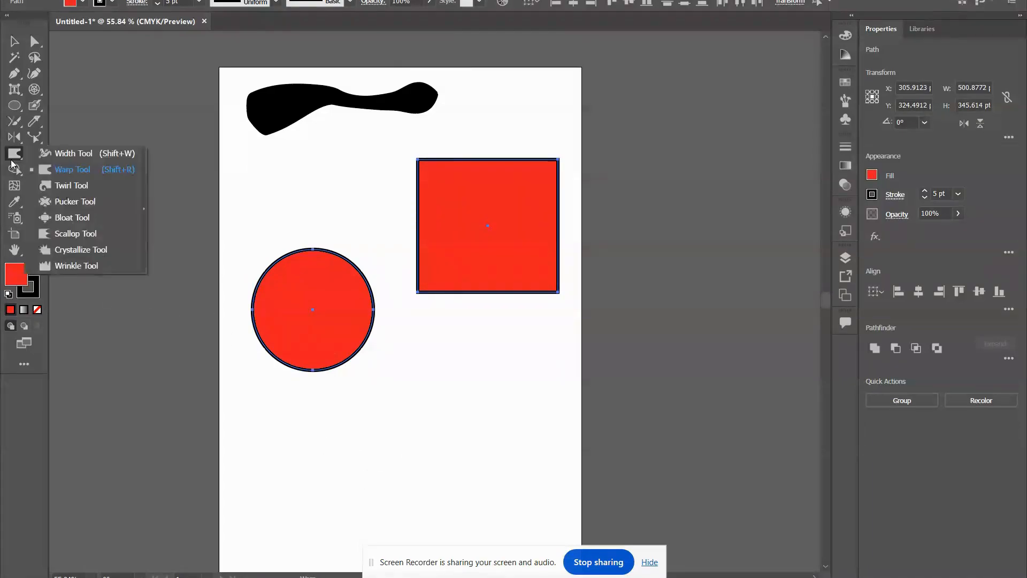
left_click(76, 186)
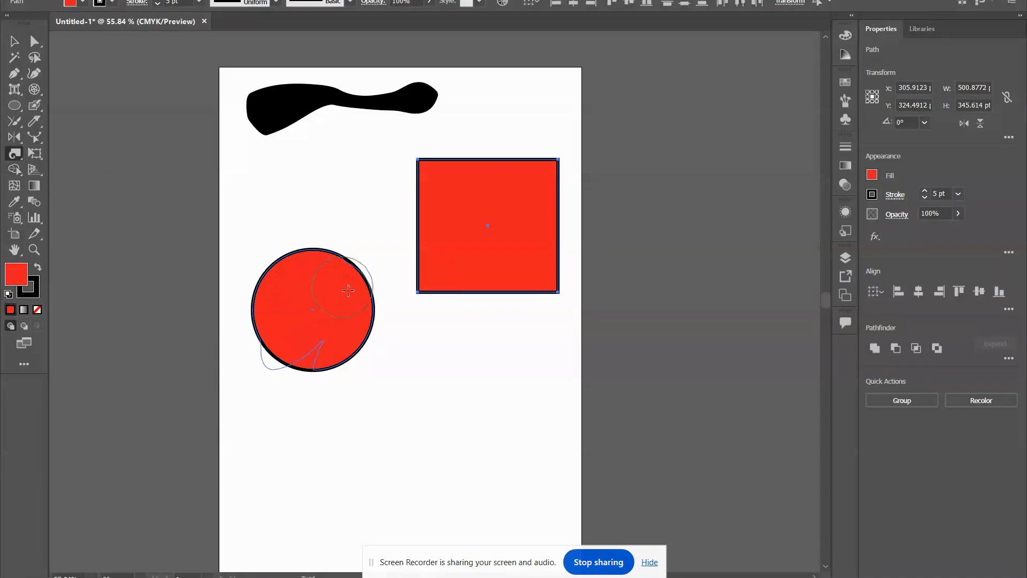
left_click(374, 358)
mouse_move(234, 298)
left_mouse_down()
mouse_move(313, 227)
mouse_move(289, 214)
left_mouse_up()
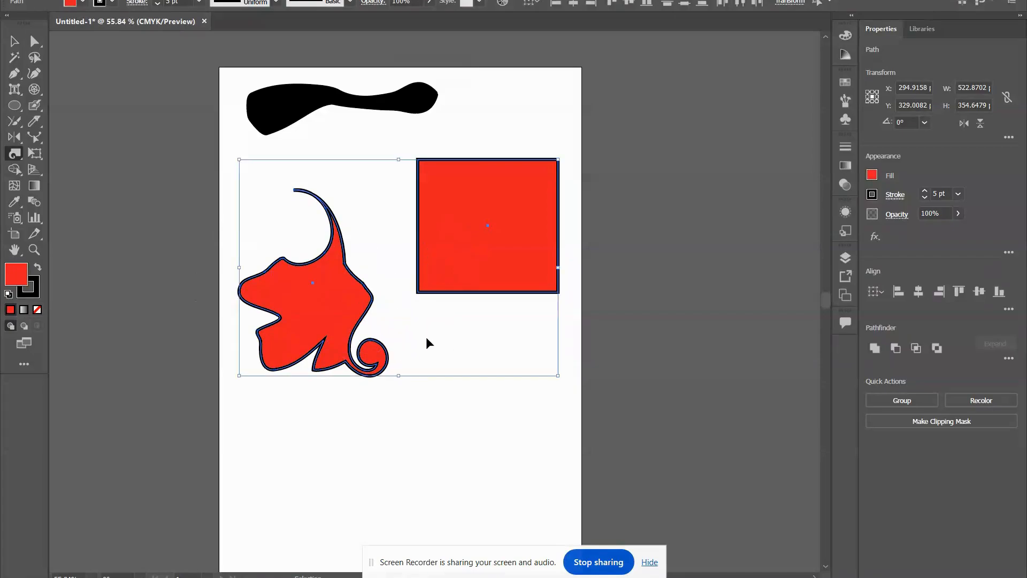
key("ctrl+z")
Distort the upper corners of the red square with the Pucker tool and undo the distortion.
key("ctrl+z")
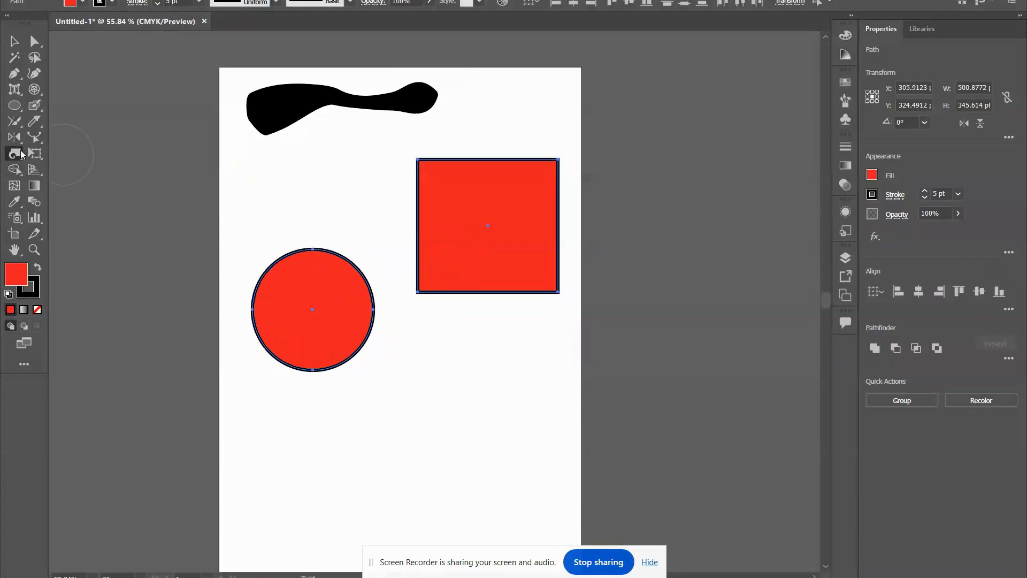
left_click(20, 154)
left_click(93, 205)
left_click_drag(438, 172, 532, 257)
left_click_drag(557, 154, 497, 209)
key("ctrl+z")
key("ctrl+z")
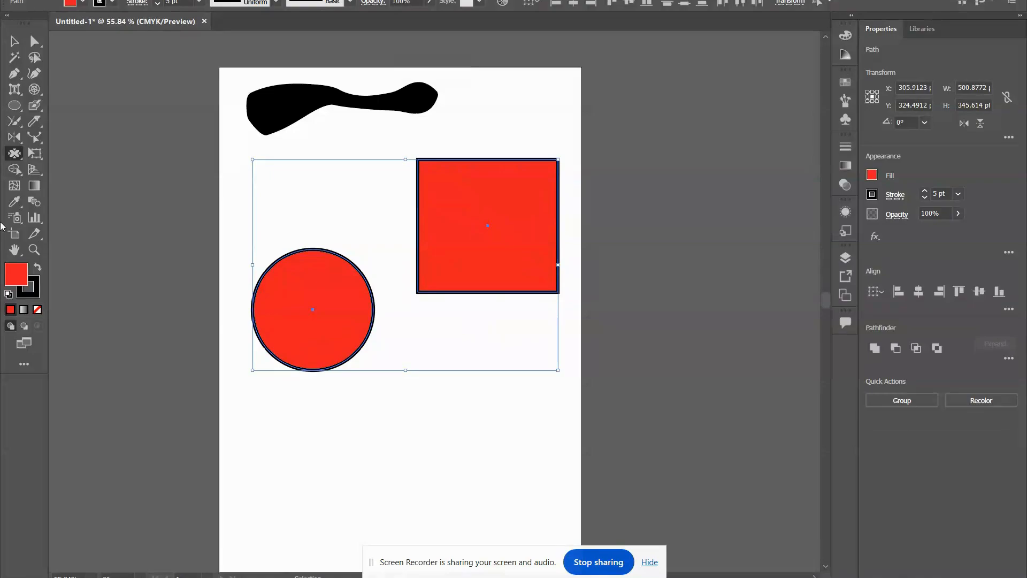
Bulge the upper corners and lower edge of the red square and the circle's lower left side outward with the Bloat tool.
left_click(16, 154)
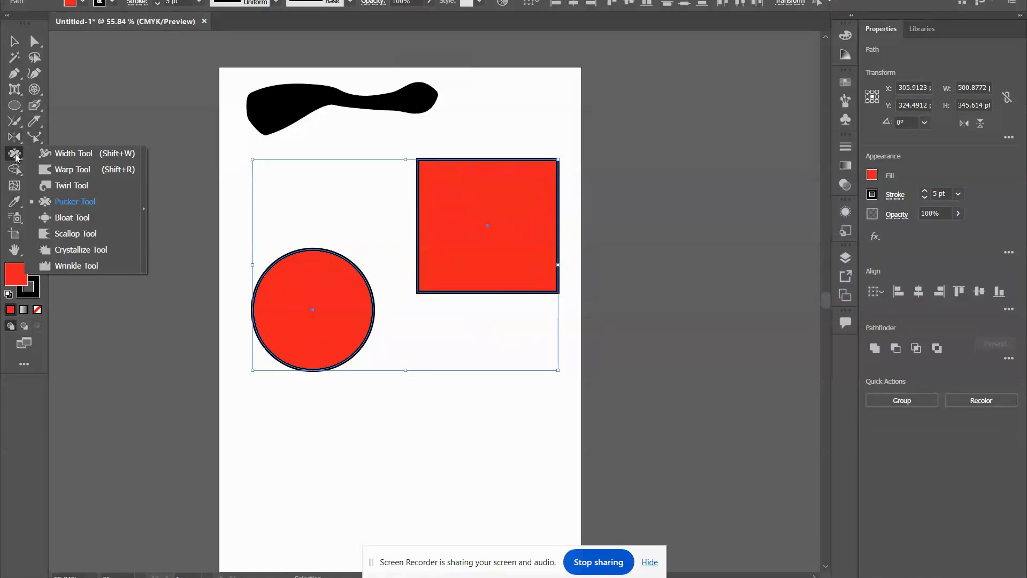
left_click(108, 221)
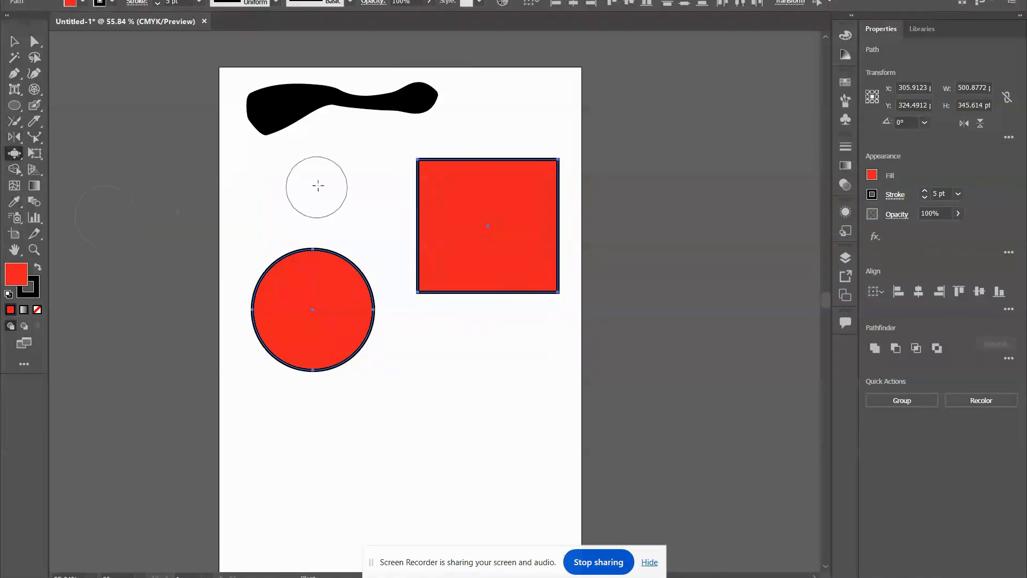
left_click(434, 176)
left_click_drag(537, 177, 531, 202)
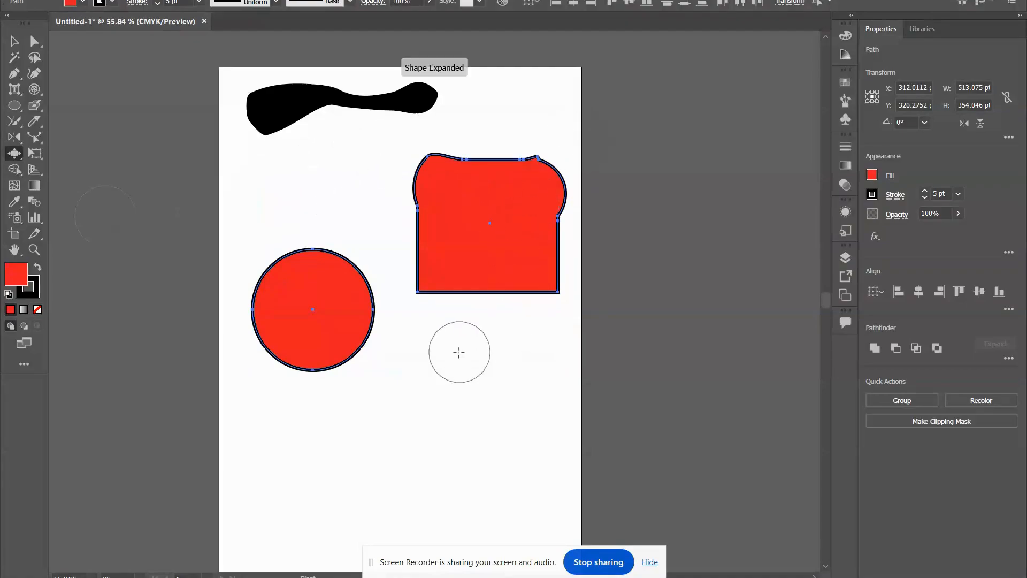
left_click_drag(498, 285, 488, 273)
left_click_drag(265, 322, 268, 325)
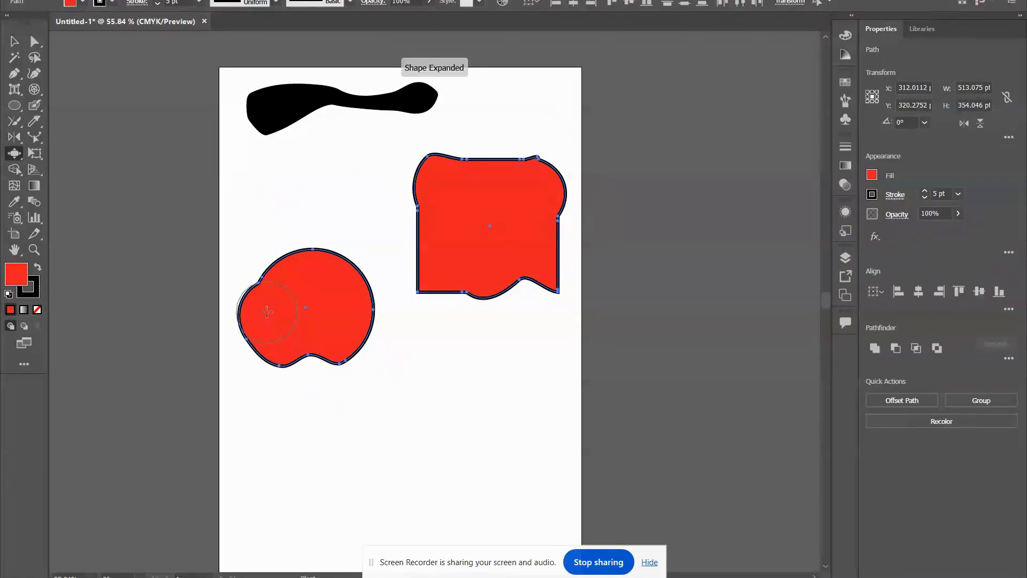
Undo the bloat distortions on the red square and circle.
key("ctrl+z")
key("ctrl+z")
key("ctrl+z")
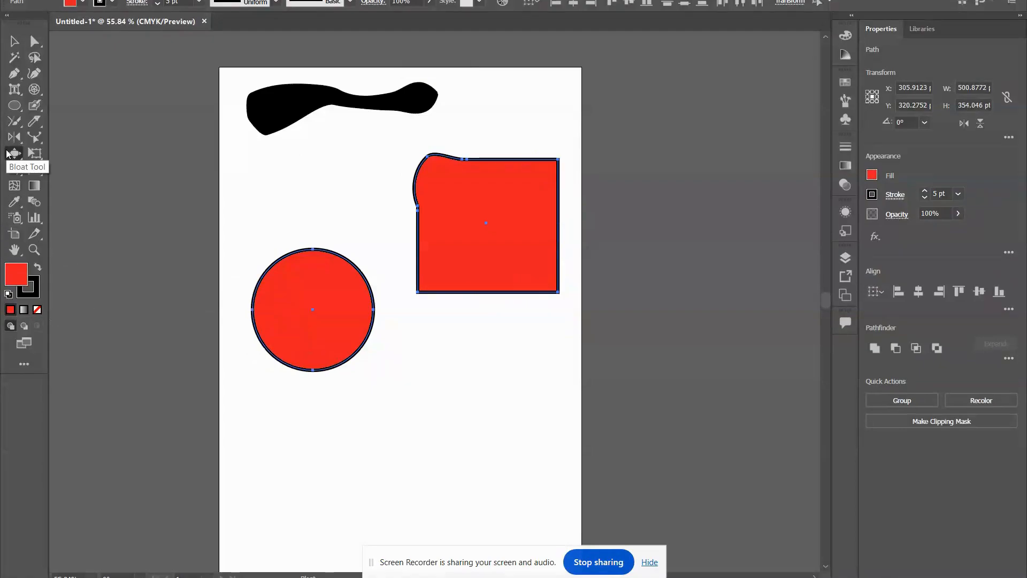
key("ctrl+z")
Roughen the red square's edges and the circle's lower right edge with the Scallop tool.
left_click(12, 154)
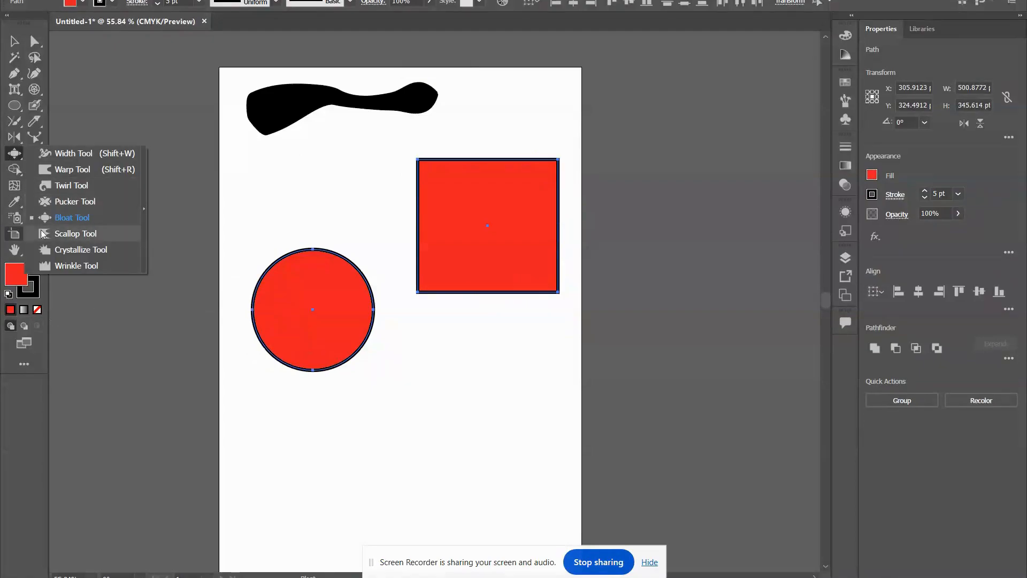
left_click(101, 236)
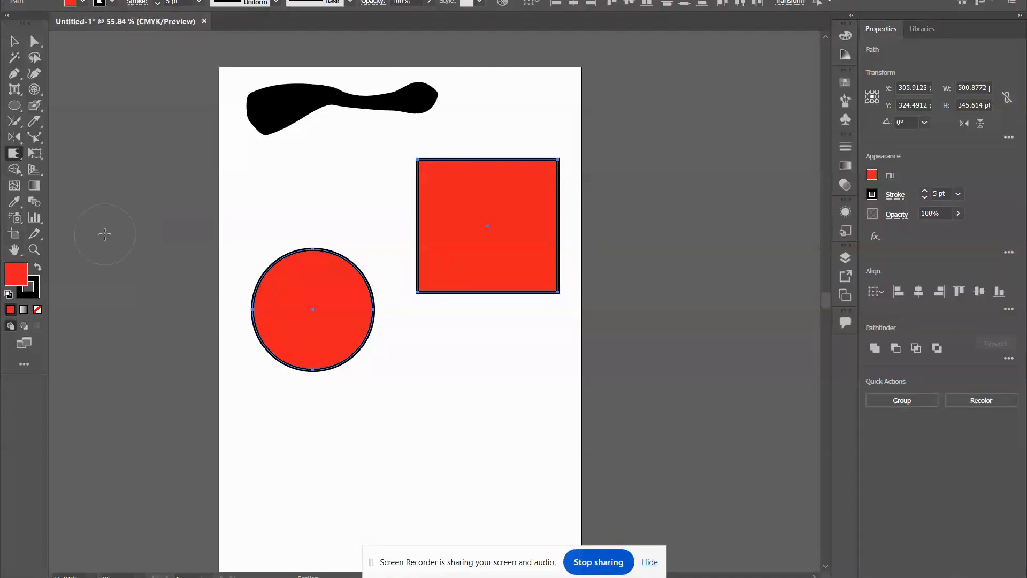
left_click(540, 161)
left_click(540, 289)
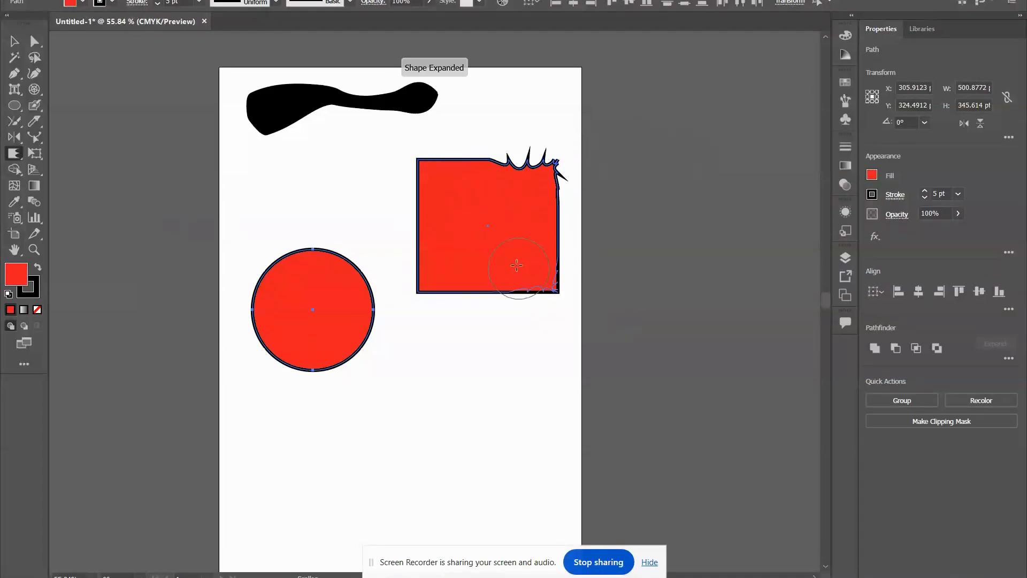
left_click(422, 254)
left_click(342, 364)
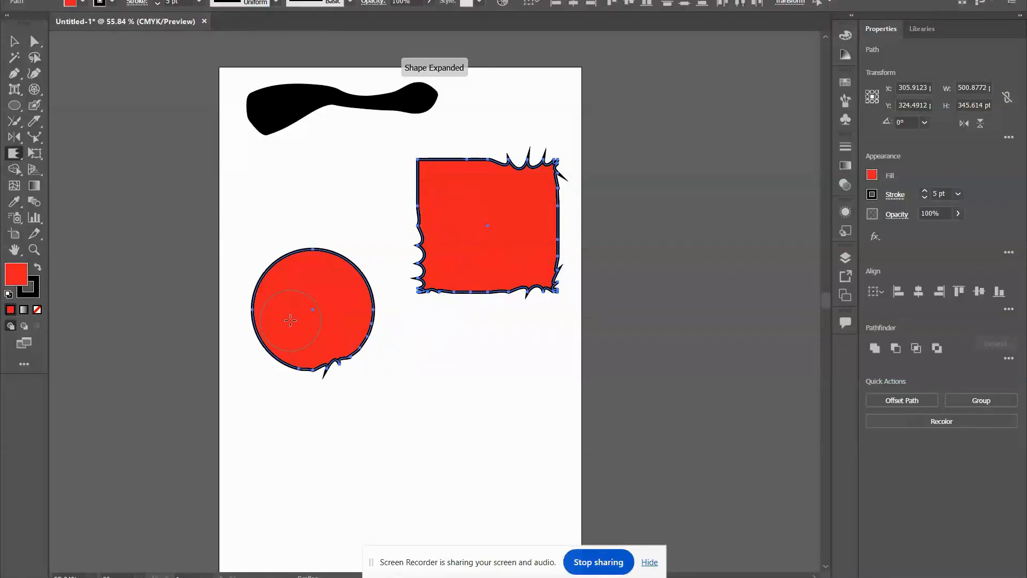
Undo the scallop distortions on the red square and circle.
key("ctrl+z")
key("ctrl+z")
key("ctrl+z")
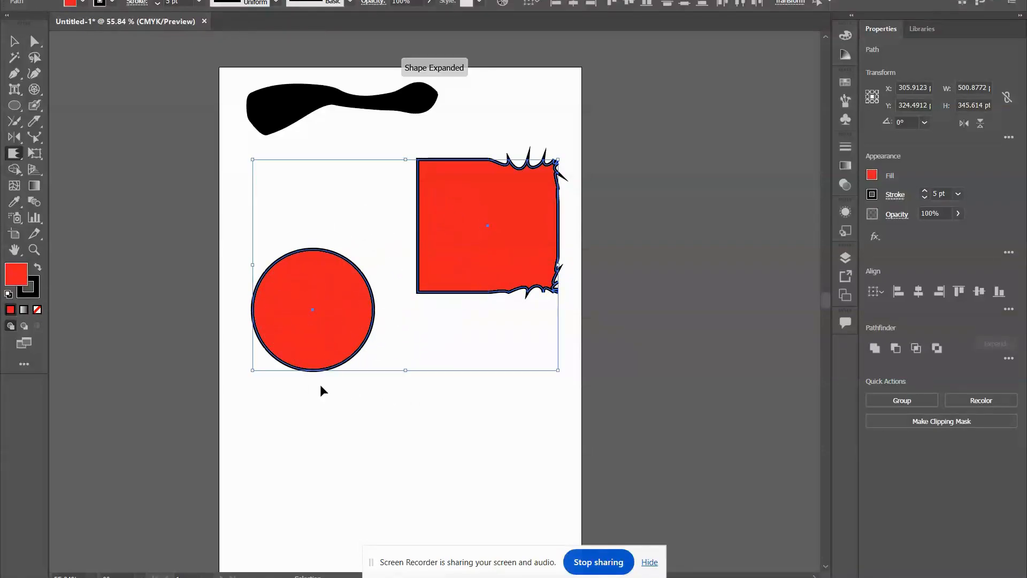
key("ctrl+z")
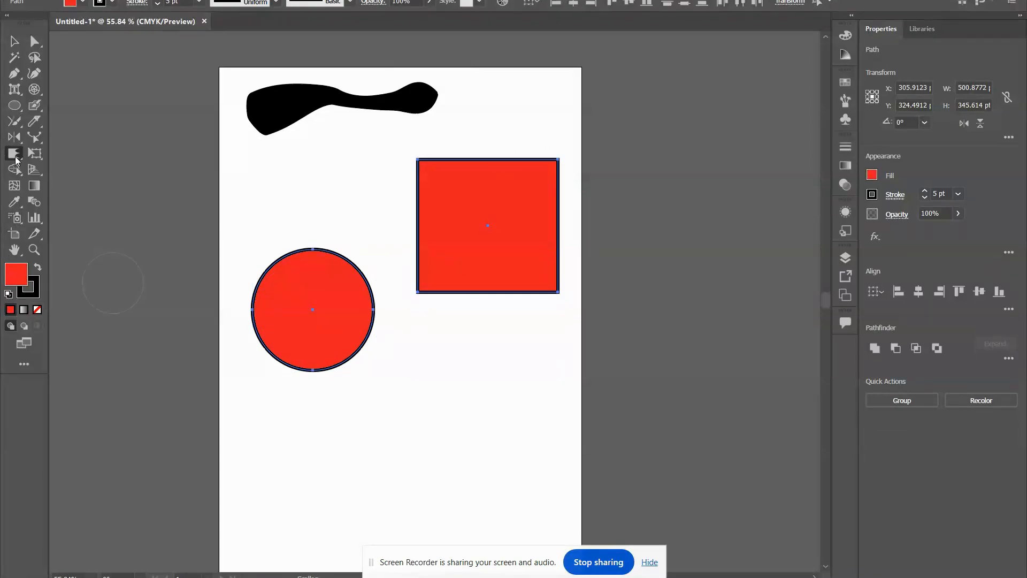
Distort the red square's upper right corner and lower edge and the circle's edges with the Crystallize tool.
left_click(16, 158)
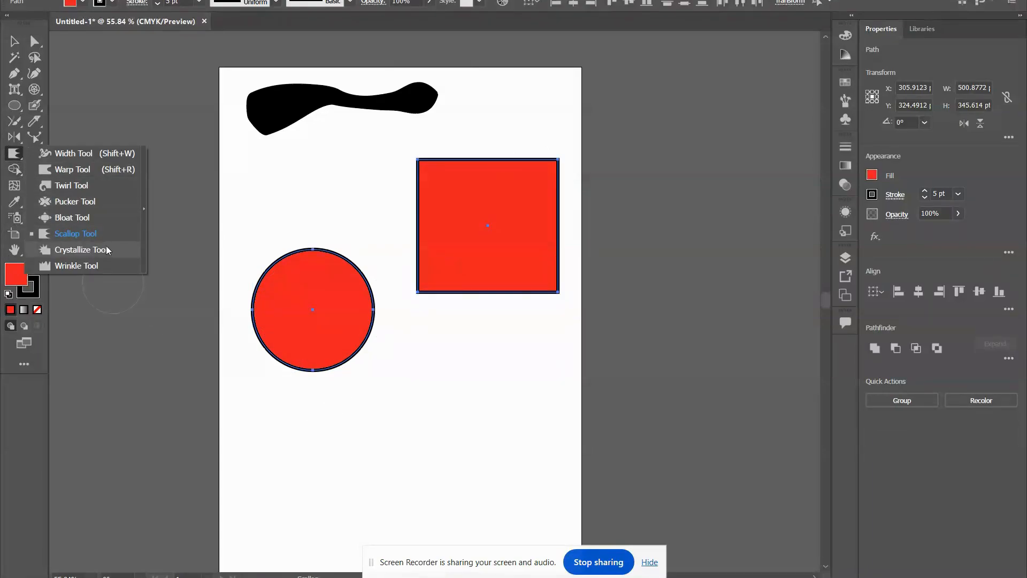
left_click(80, 249)
left_click_drag(539, 177, 492, 234)
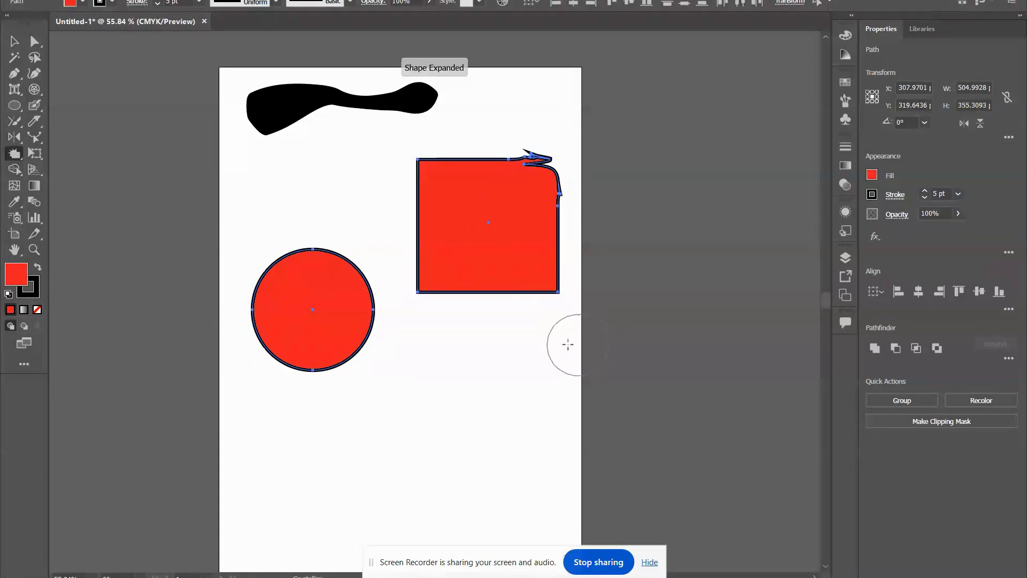
left_click_drag(522, 300, 460, 246)
left_click_drag(369, 343, 304, 310)
left_click_drag(274, 397, 354, 260)
Undo the crystallize distortions on the red square and circle.
key("ctrl+z")
key("ctrl+z")
key("ctrl+z")
key("ctrl+z")
key("ctrl+z")
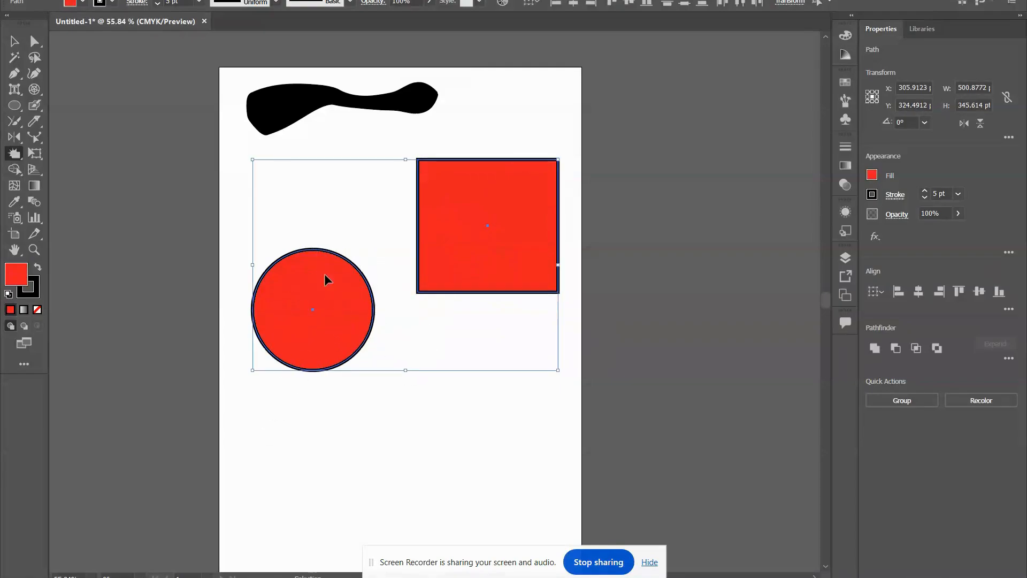
Ripple the red square's lower and upper edges and the circle's outline with the Wrinkle tool.
left_click(10, 152)
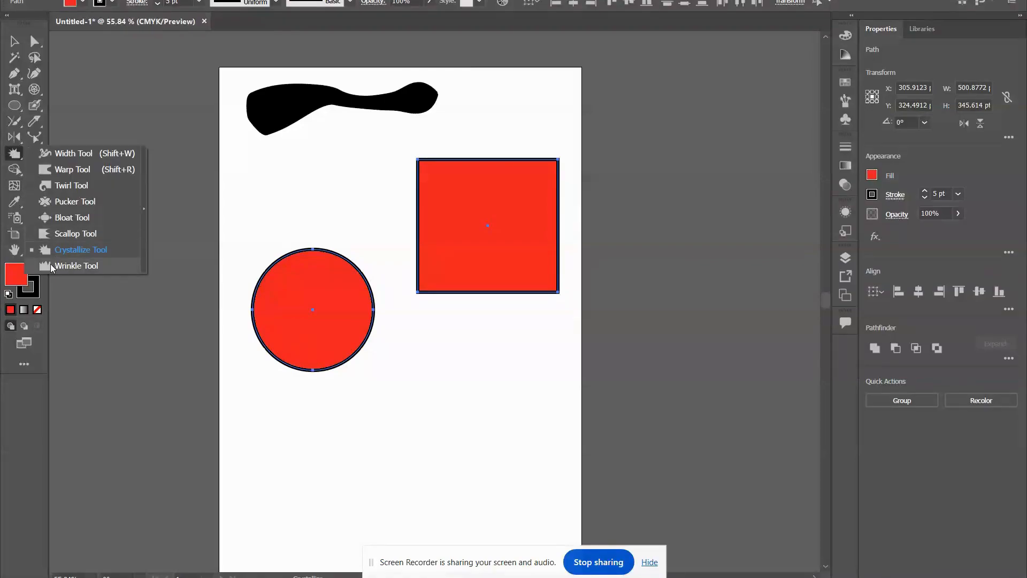
left_click(93, 269)
left_click(501, 293)
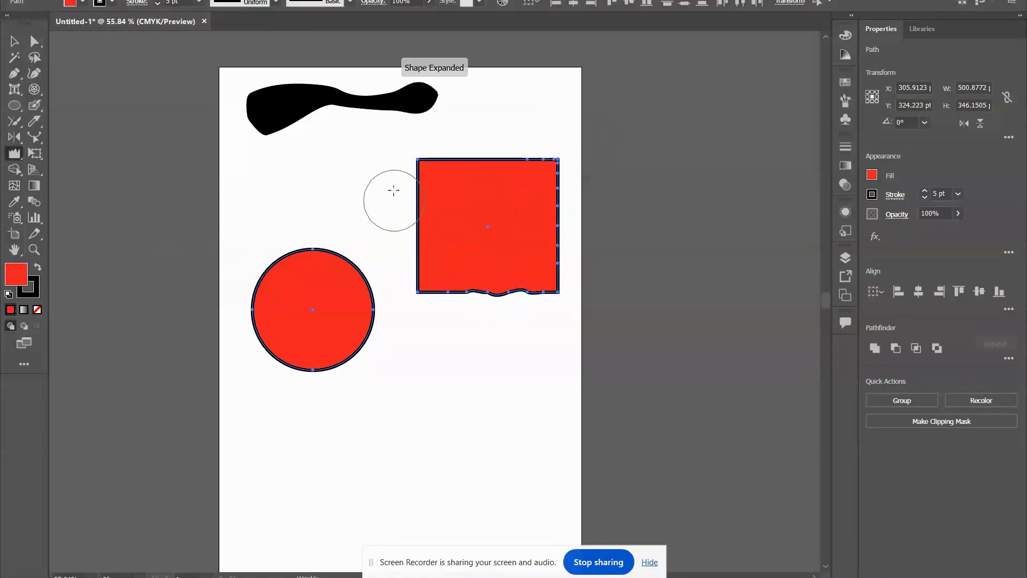
mouse_move(415, 166)
left_mouse_down()
mouse_move(493, 212)
mouse_move(562, 155)
left_mouse_up()
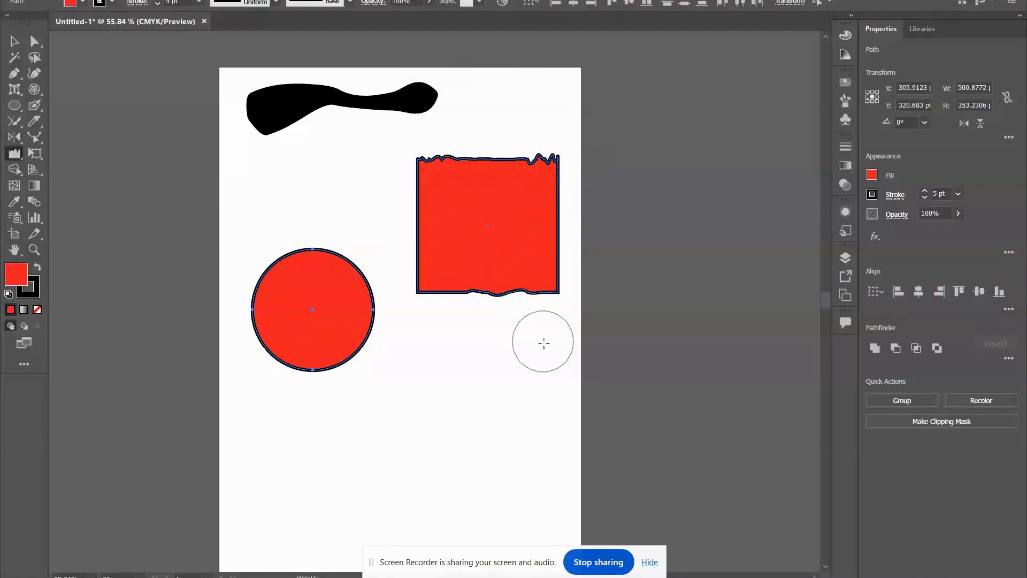
left_click(353, 340)
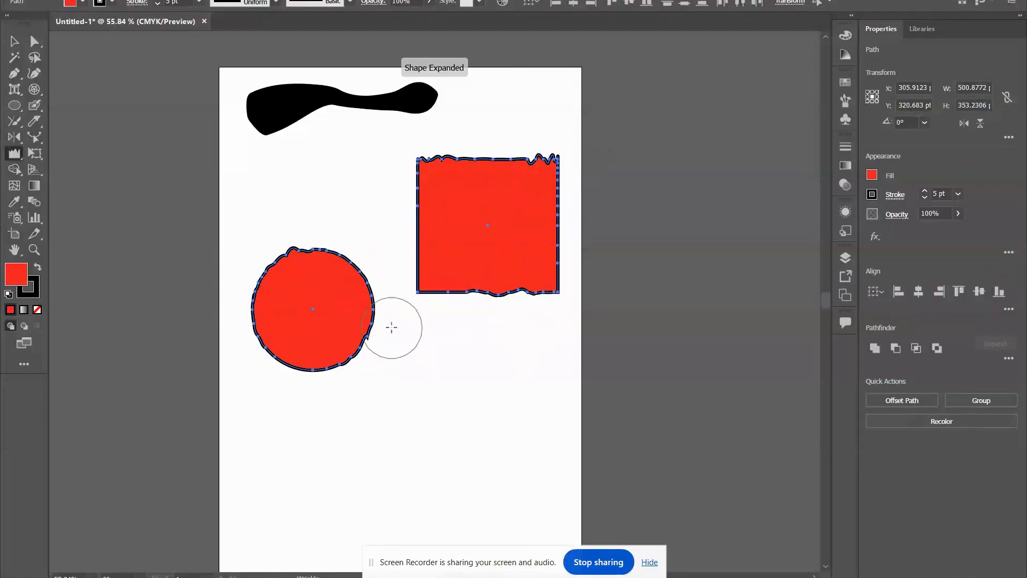
Undo the wrinkle distortions on the red square and circle.
key("ctrl")
key("ctrl+z")
key("ctrl+z")
key("ctrl+z")
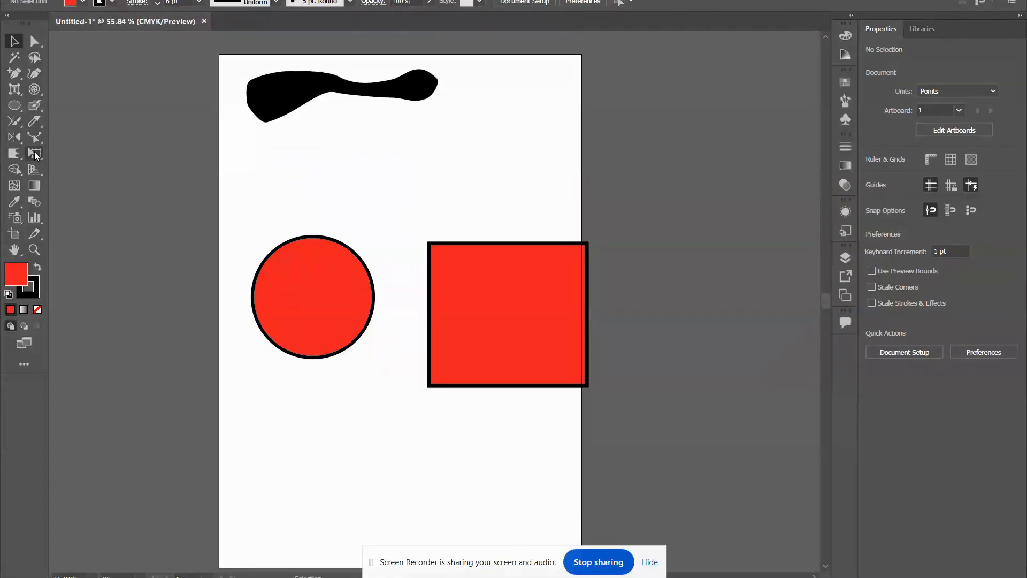
Resize the red rectangle to about 245 by 310 pt with Free Transform, then skew its two left corners out of square.
left_click(34, 154)
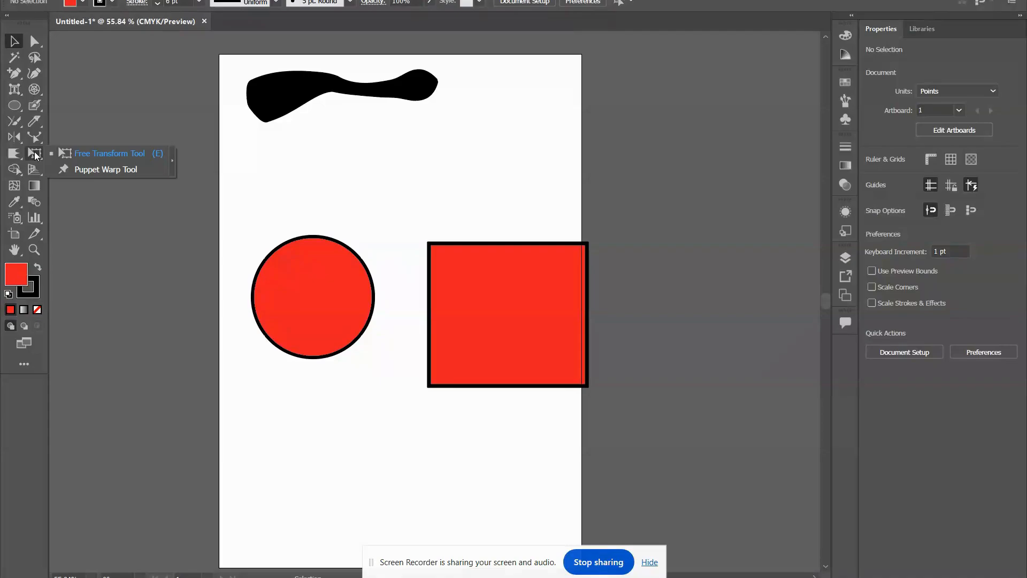
left_click(34, 154)
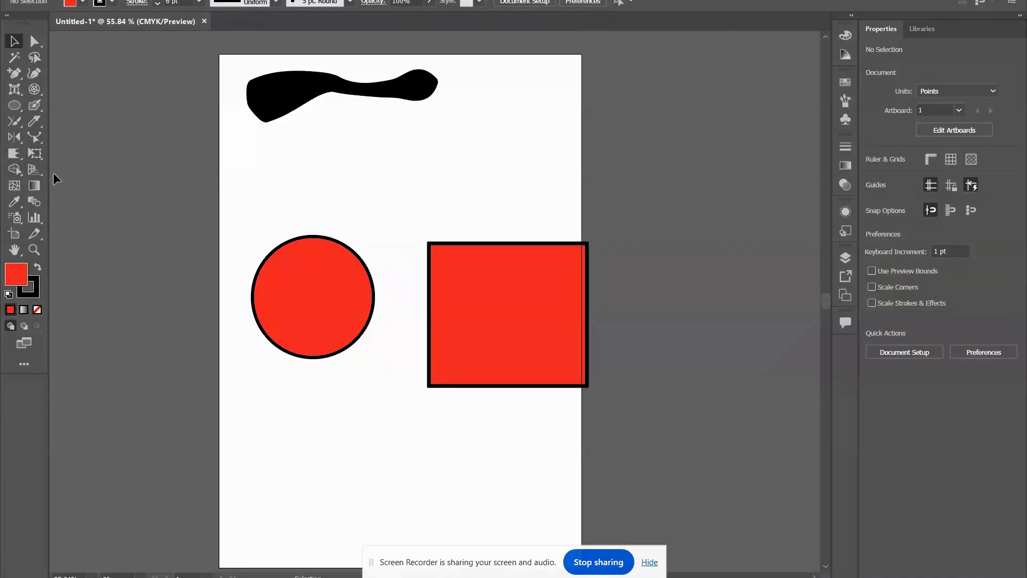
left_click(39, 154)
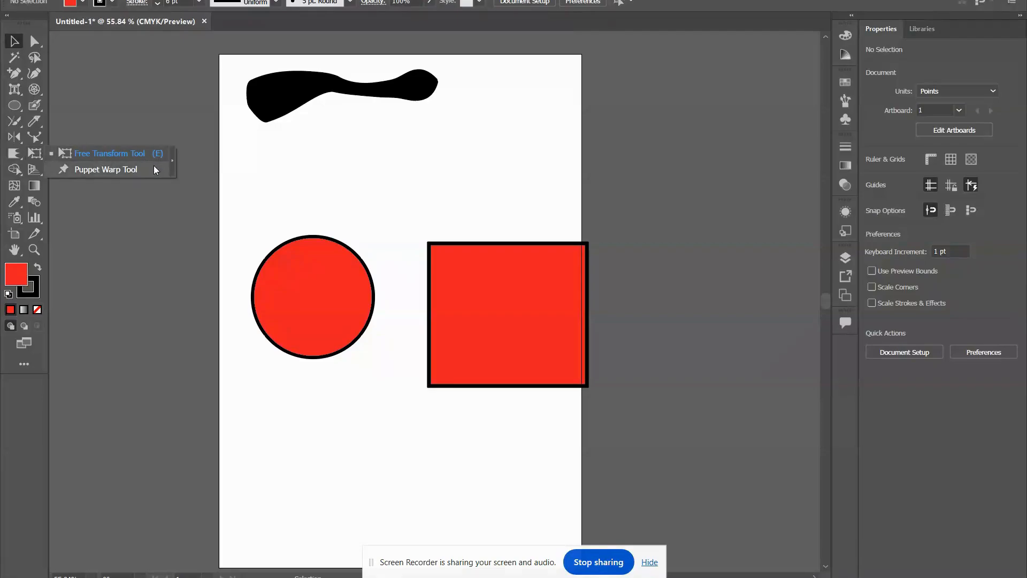
left_click(19, 38)
left_click(532, 340)
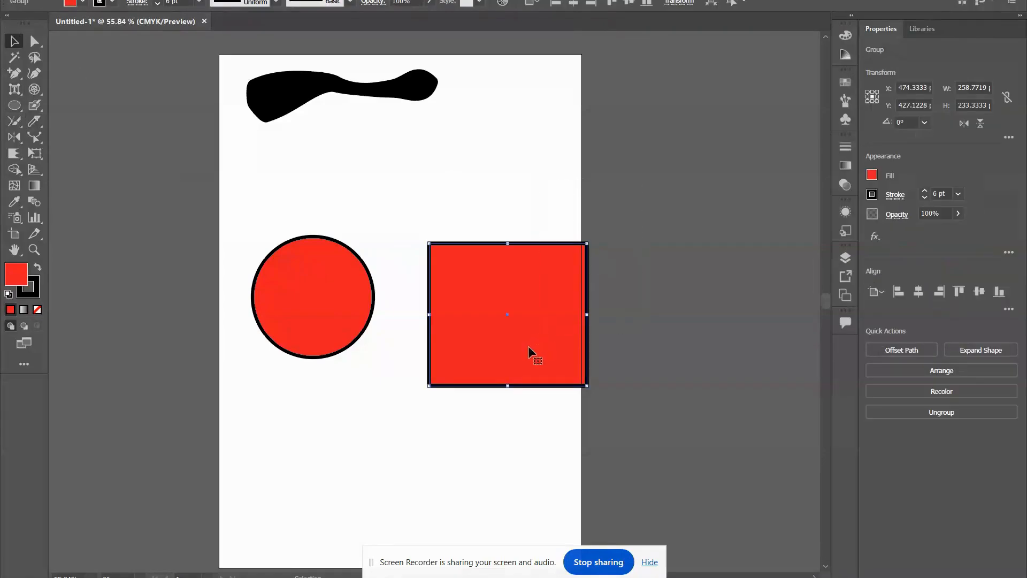
left_click(35, 154)
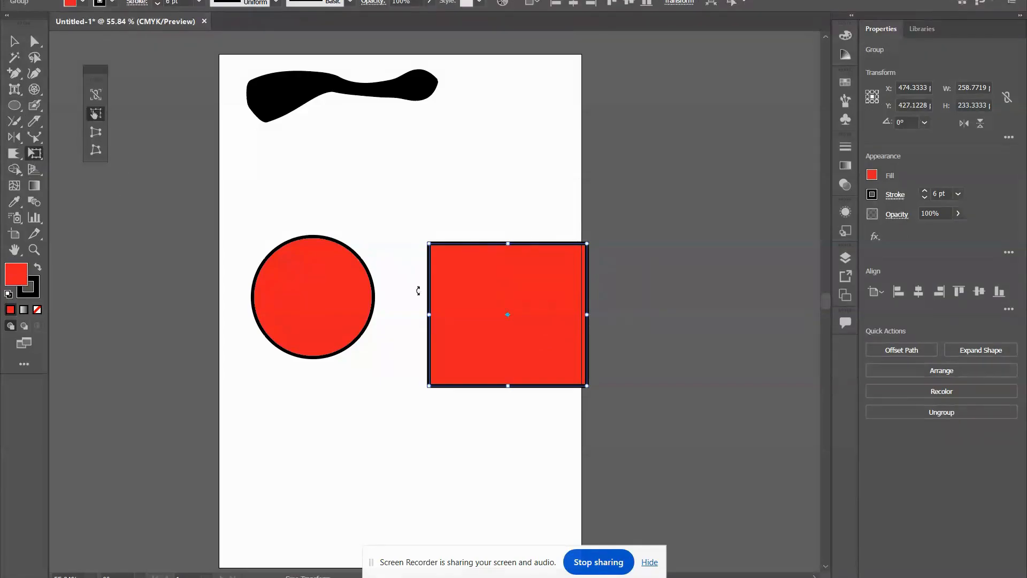
left_click_drag(430, 244, 437, 198)
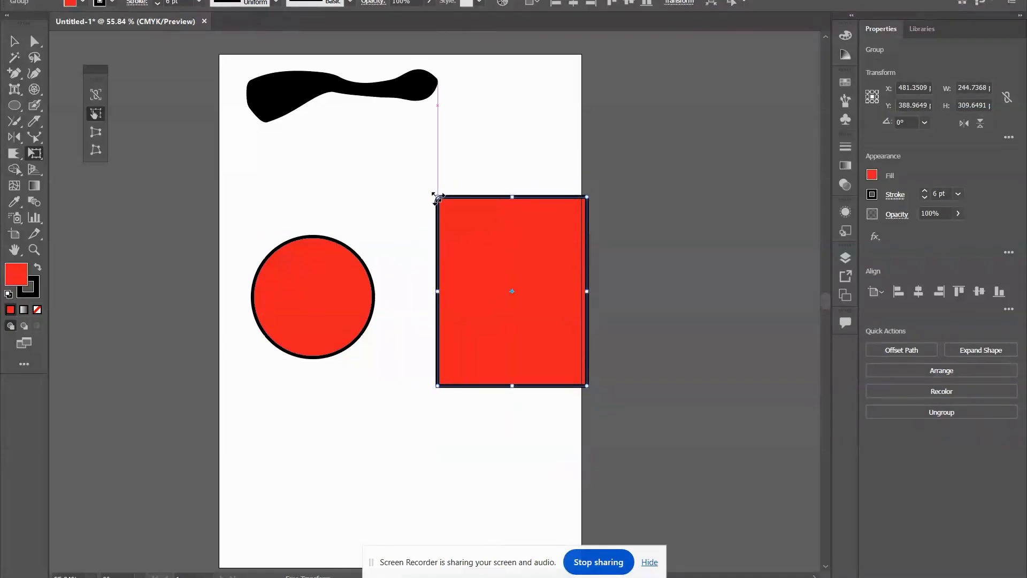
left_click(93, 136)
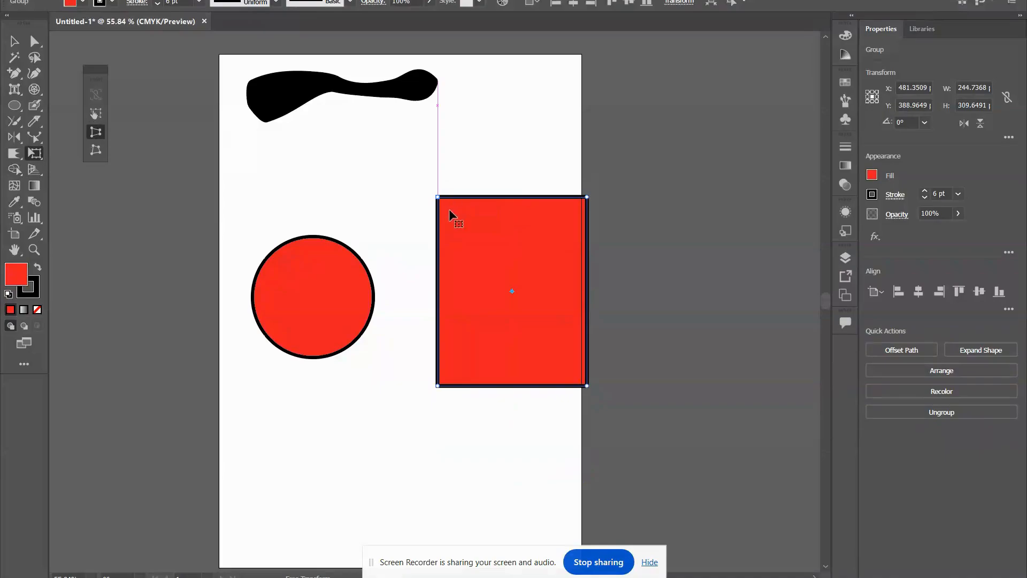
mouse_move(439, 199)
left_mouse_down()
mouse_move(499, 214)
mouse_move(409, 206)
mouse_move(452, 262)
mouse_move(442, 222)
mouse_move(487, 167)
mouse_move(430, 197)
left_mouse_up()
Bend the red rectangle with Puppet Warp, pulling the upper left pin up and to the right and the upper right pin inward.
left_click(30, 158)
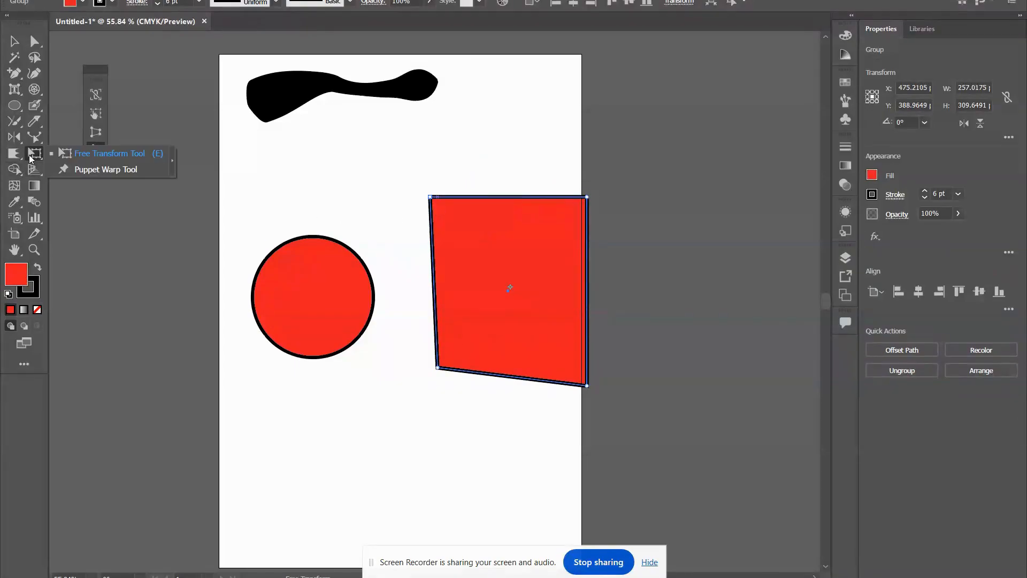
left_click(83, 170)
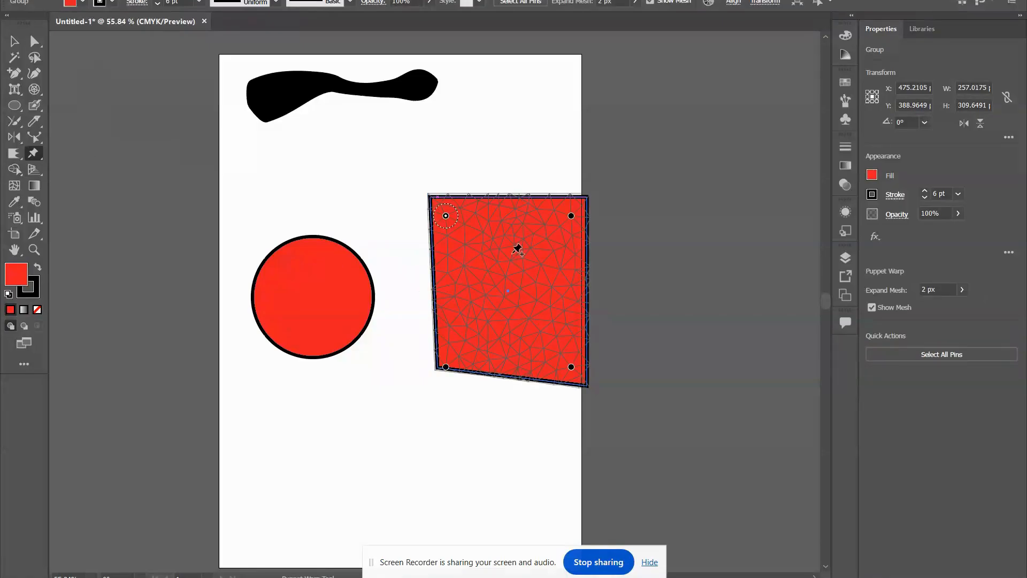
left_click_drag(447, 216, 508, 171)
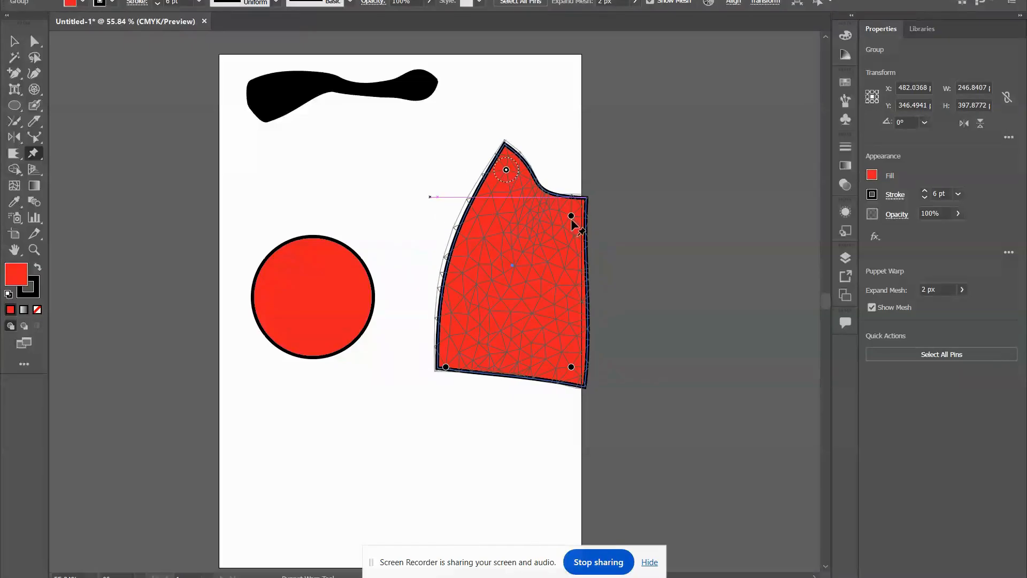
left_click_drag(571, 216, 559, 235)
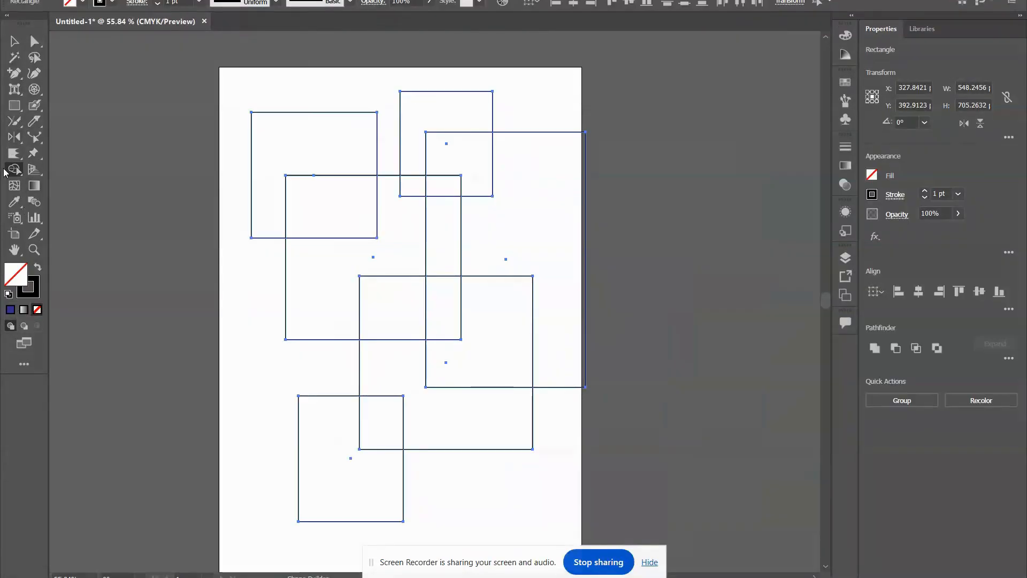
Merge the two overlapping left rectangles, and the small upper square with the tall right rectangle, using the Shape Builder tool.
left_click_drag(9, 172, 67, 180)
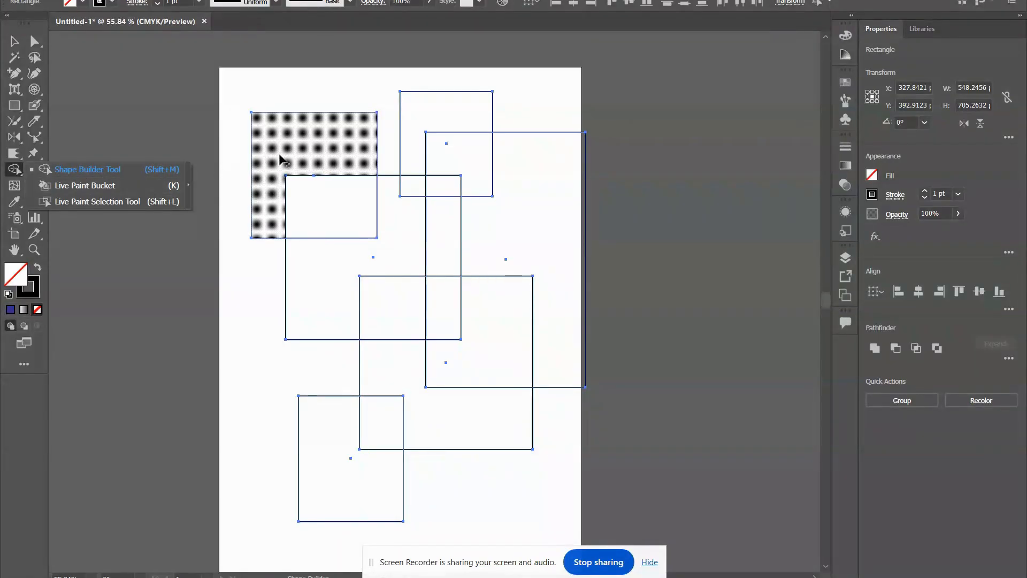
left_click(94, 173)
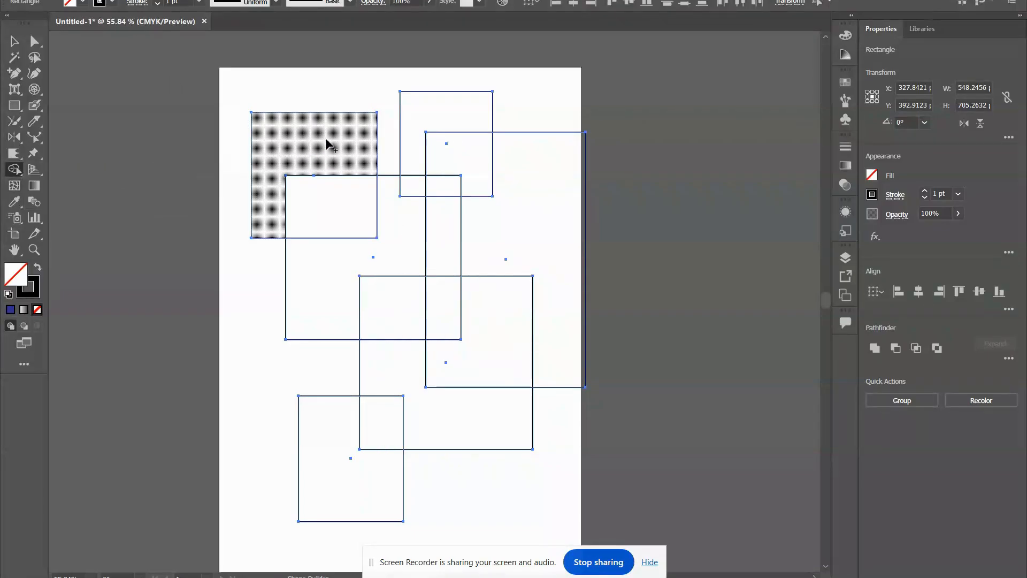
mouse_move(326, 141)
left_mouse_down()
mouse_move(319, 201)
mouse_move(365, 215)
mouse_move(328, 276)
mouse_move(380, 303)
left_mouse_up()
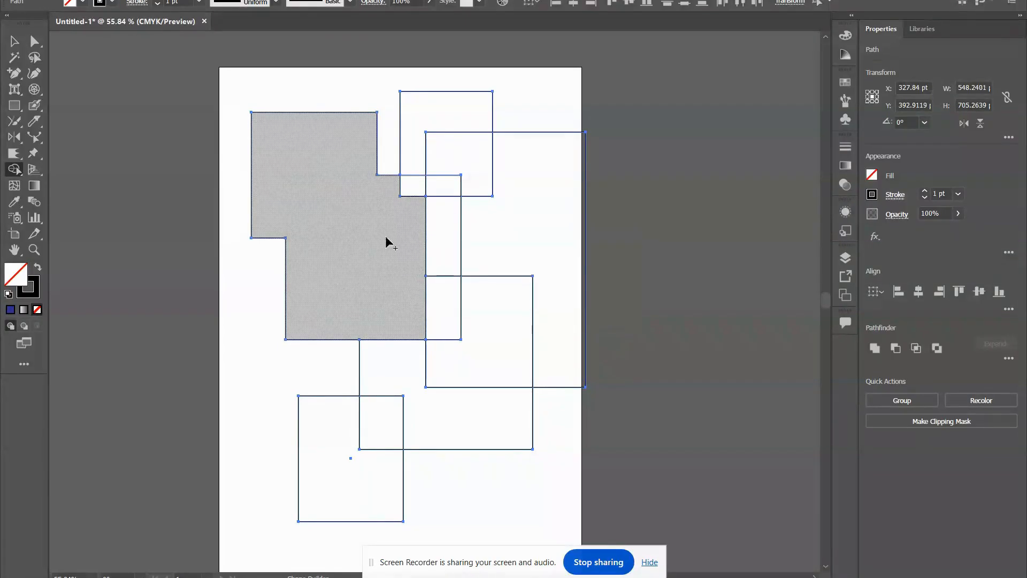
mouse_move(464, 122)
left_mouse_down()
mouse_move(508, 205)
mouse_move(461, 183)
mouse_move(421, 188)
mouse_move(446, 144)
left_mouse_up()
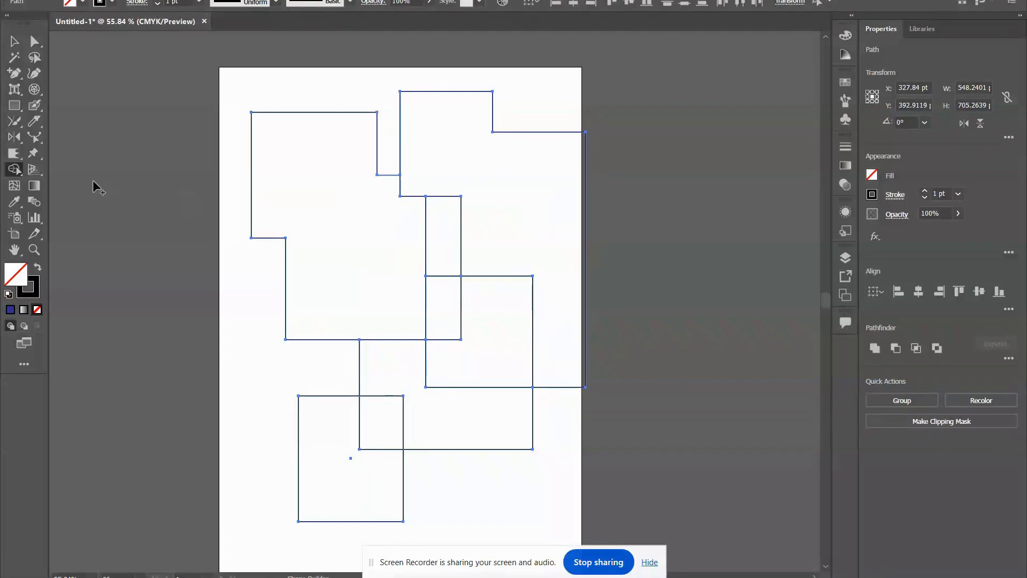
Make a Live Paint group from the selected shapes and paint the two merged upper shapes dark blue with the Live Paint Bucket.
left_click(7, 170)
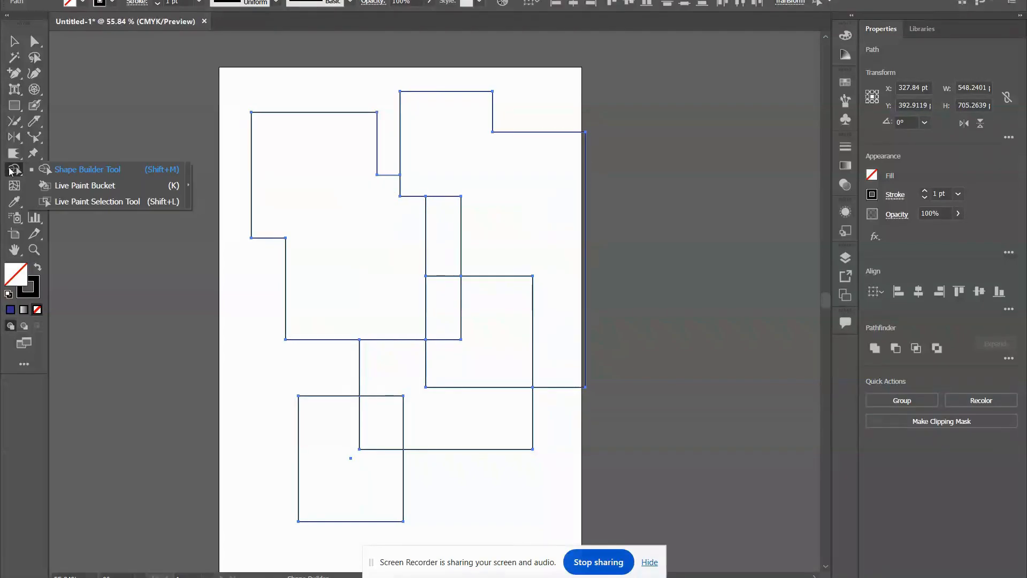
left_click(82, 185)
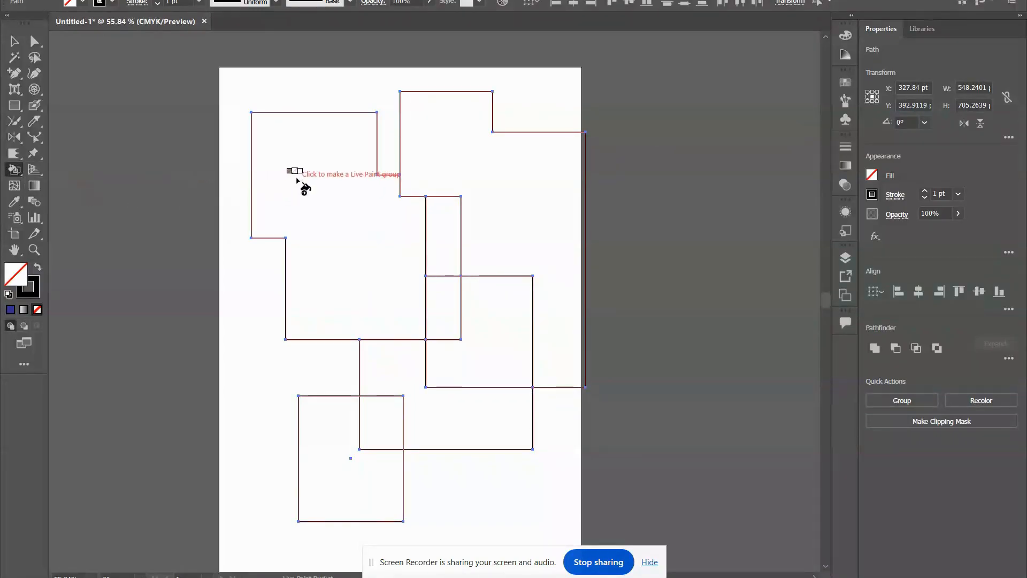
left_click(872, 174)
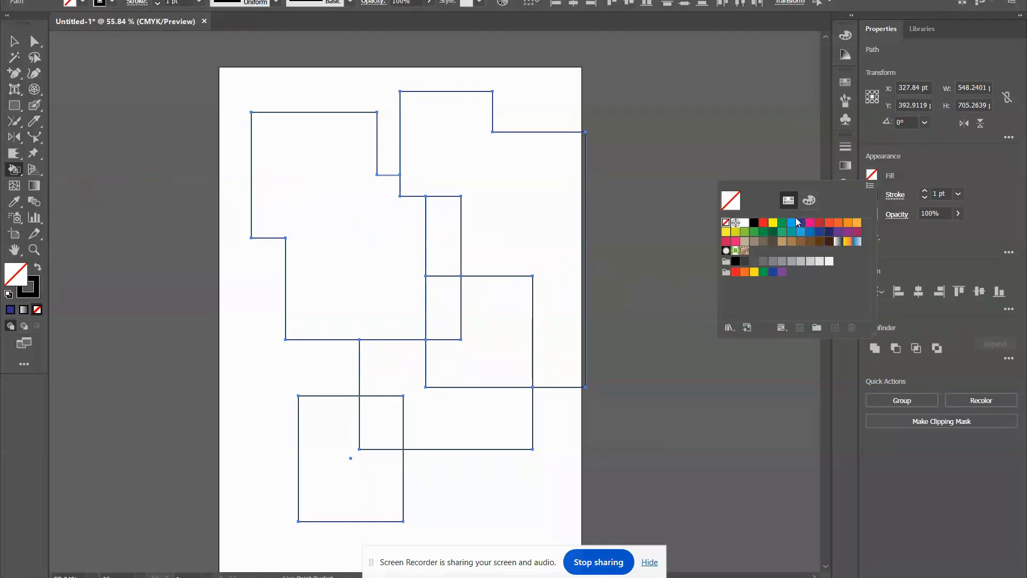
left_click(800, 222)
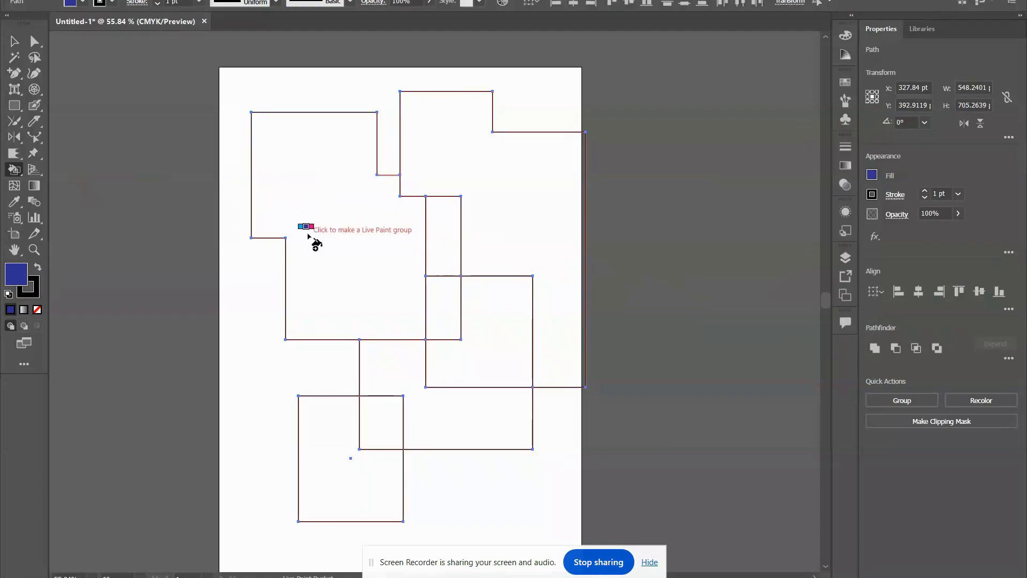
left_click(321, 163)
left_click(455, 147)
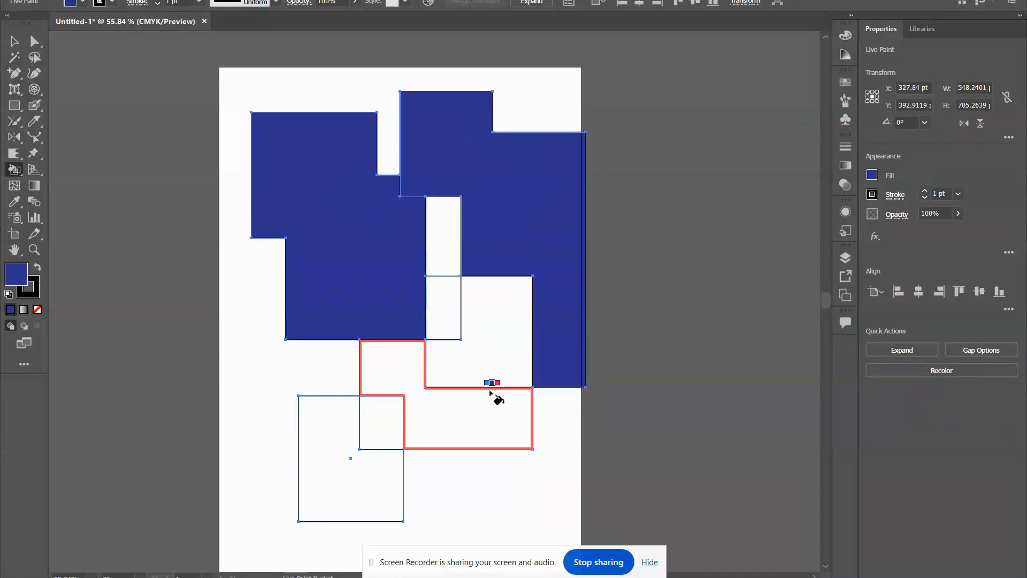
Select the lower stepped region between the squares with the Live Paint Selection tool and fill it yellow.
left_click_drag(7, 177, 79, 201)
left_click(356, 495)
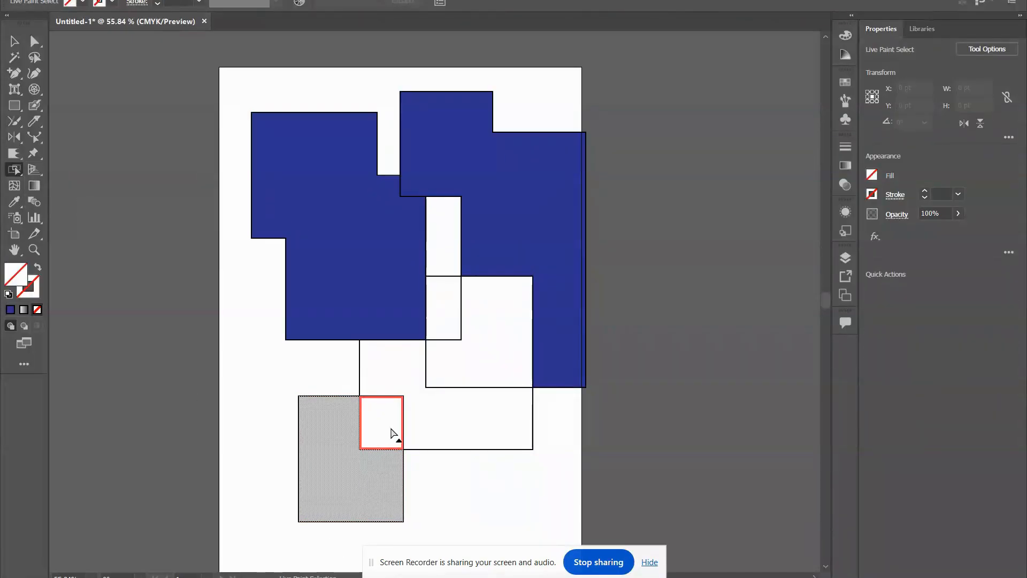
left_click(470, 431)
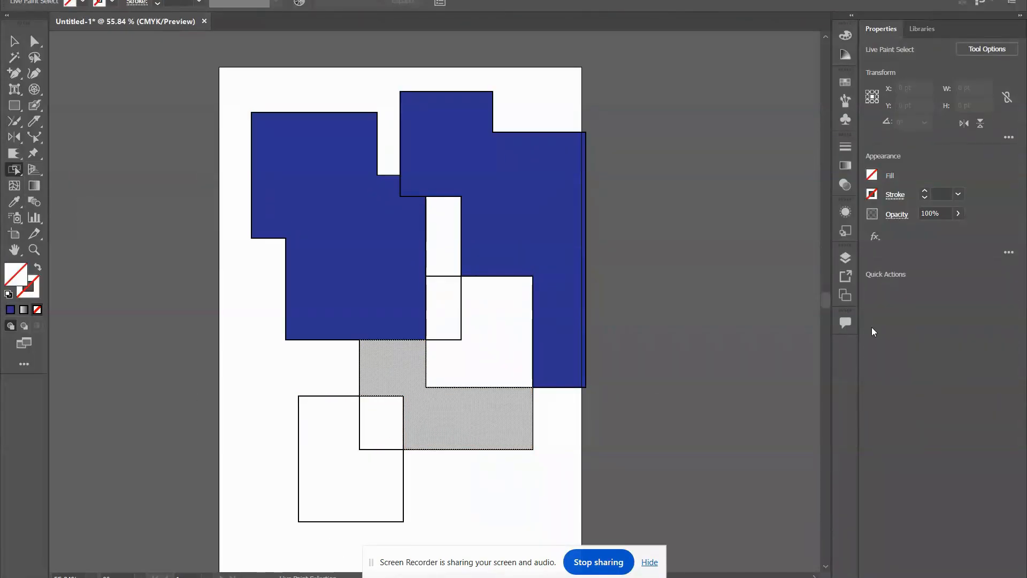
left_click(872, 176)
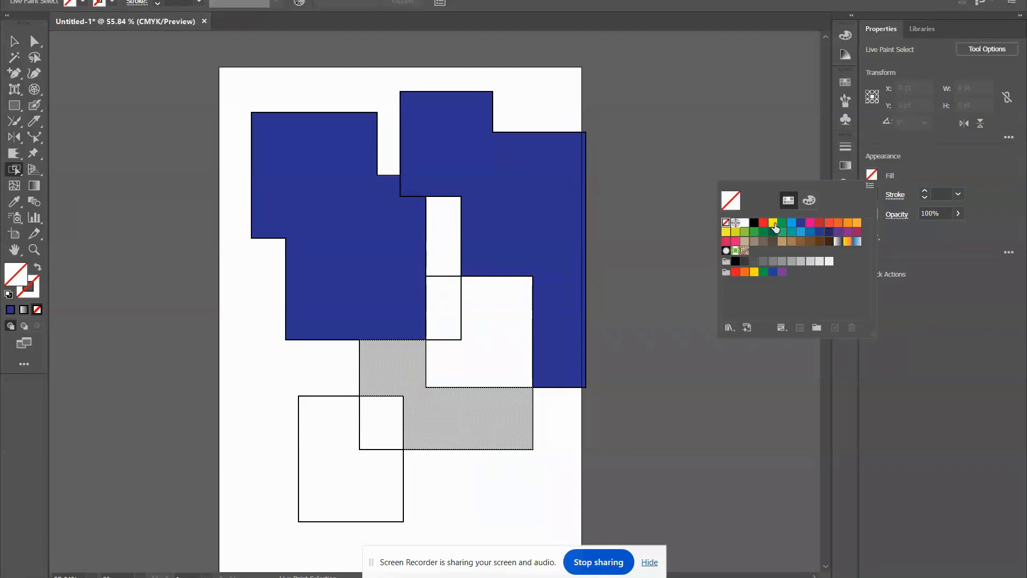
left_click(774, 223)
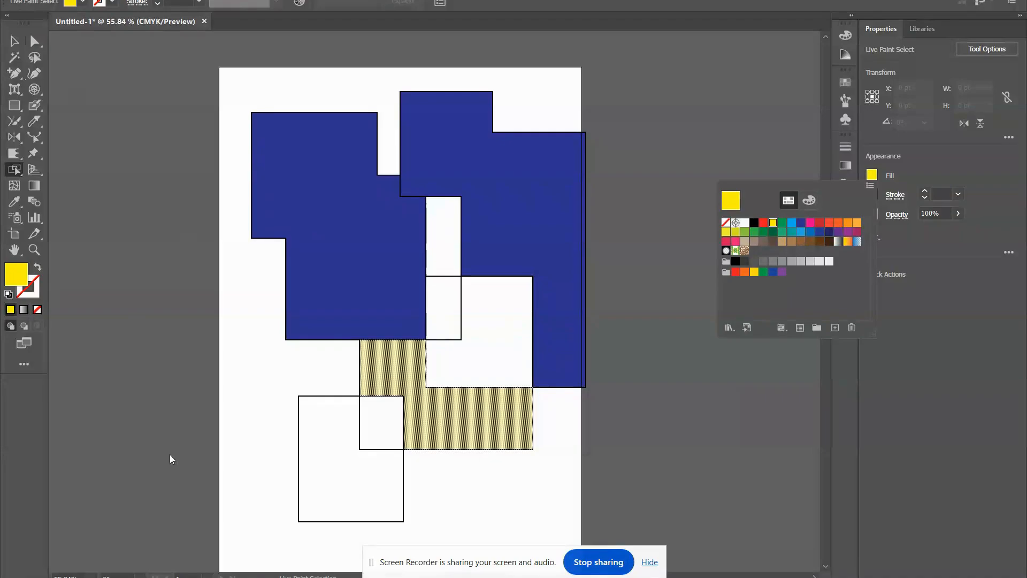
Add the lower left square's region and the region above the yellow one to the selection, and fill all three light orange.
left_click(373, 459)
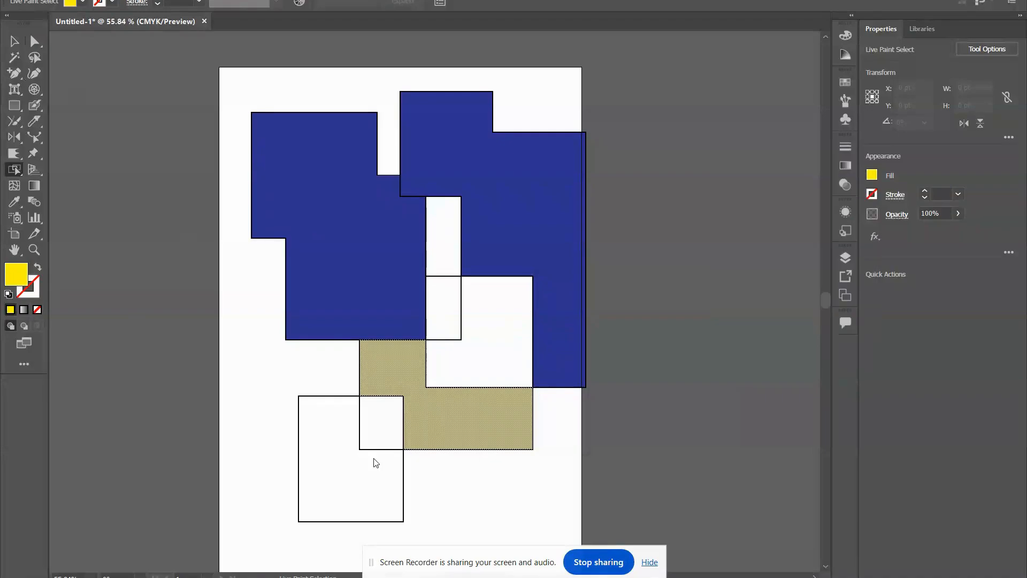
left_click(341, 488, "shift")
left_click(503, 349, "shift")
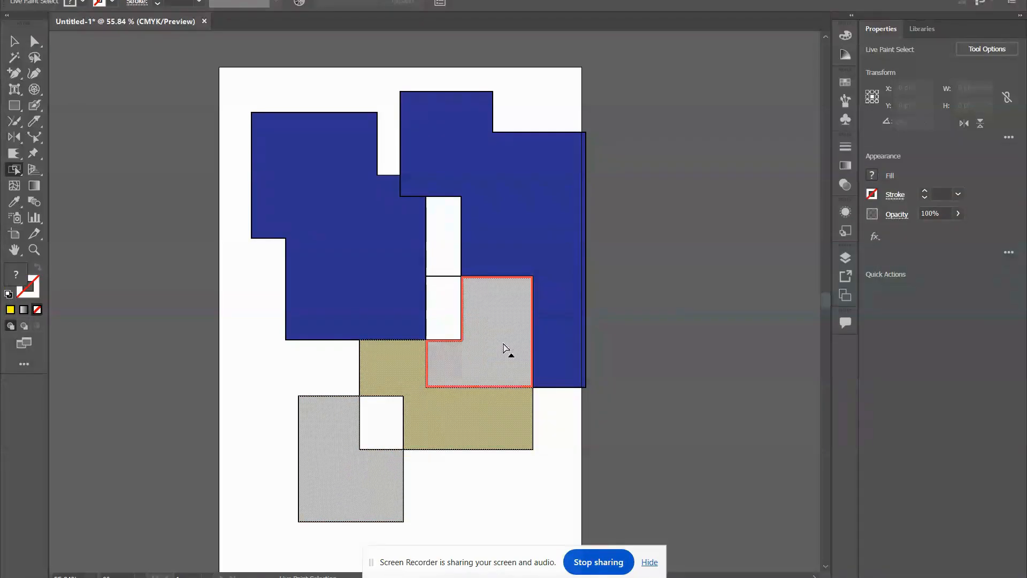
left_click(872, 176)
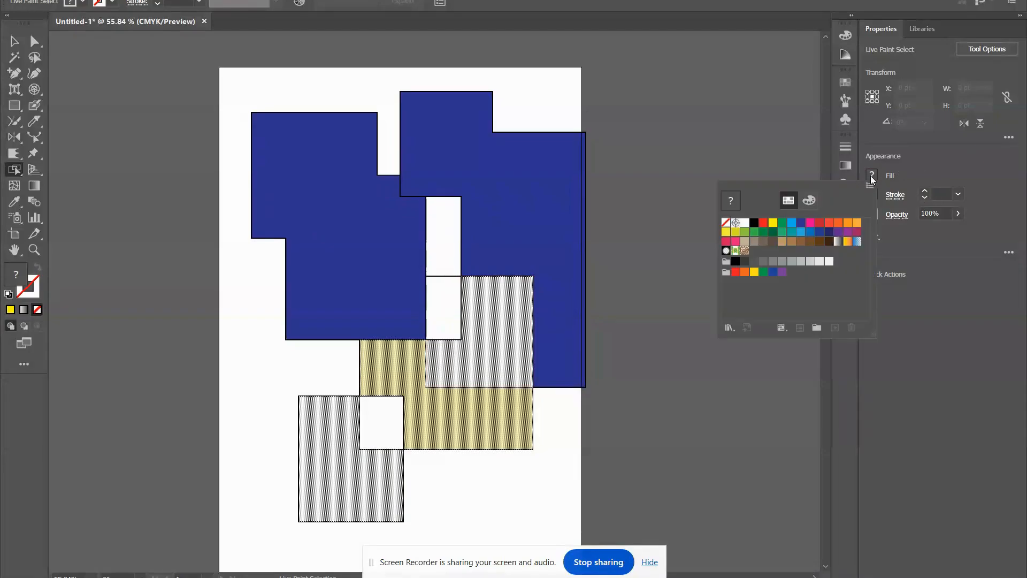
left_click(856, 224)
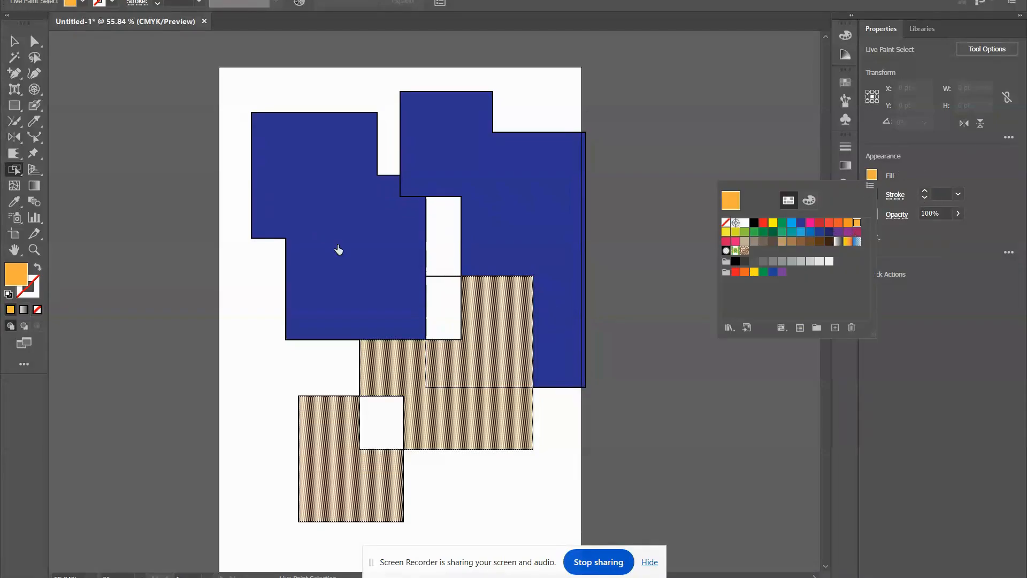
left_click(15, 169)
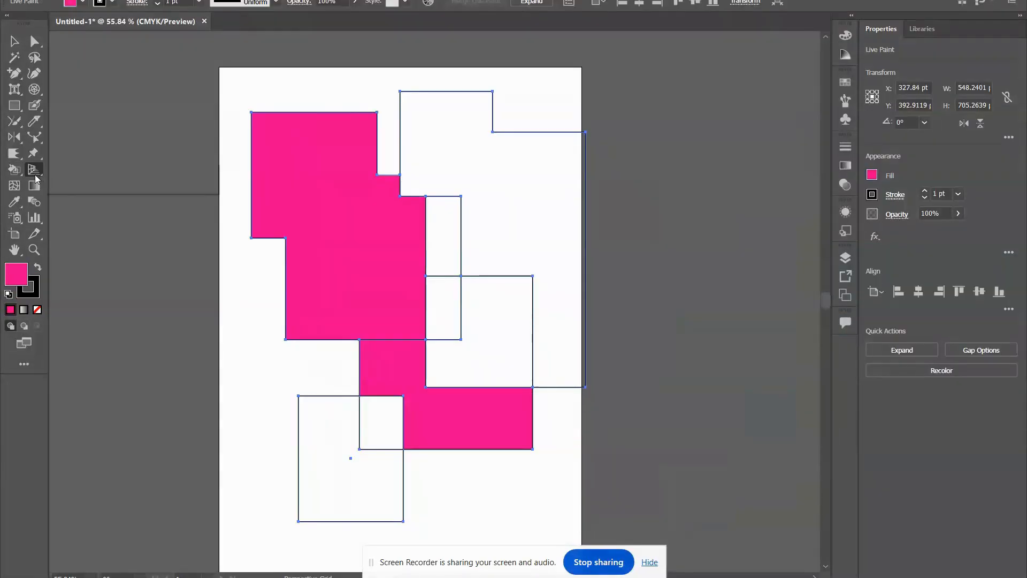
Deselect the Live Paint artwork and show the two-point perspective grid over the artboard.
left_click_drag(34, 171, 115, 170)
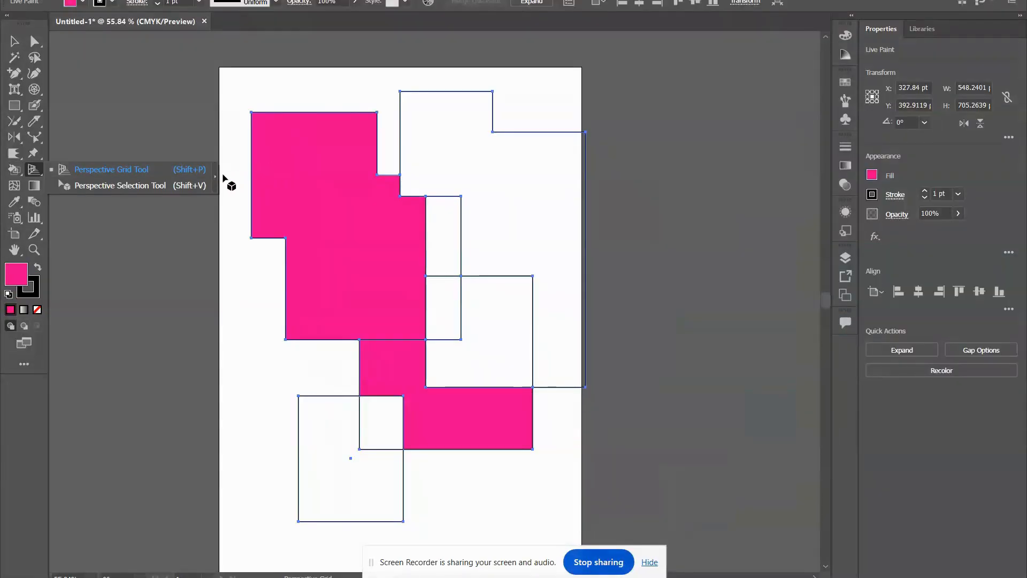
left_click(357, 194)
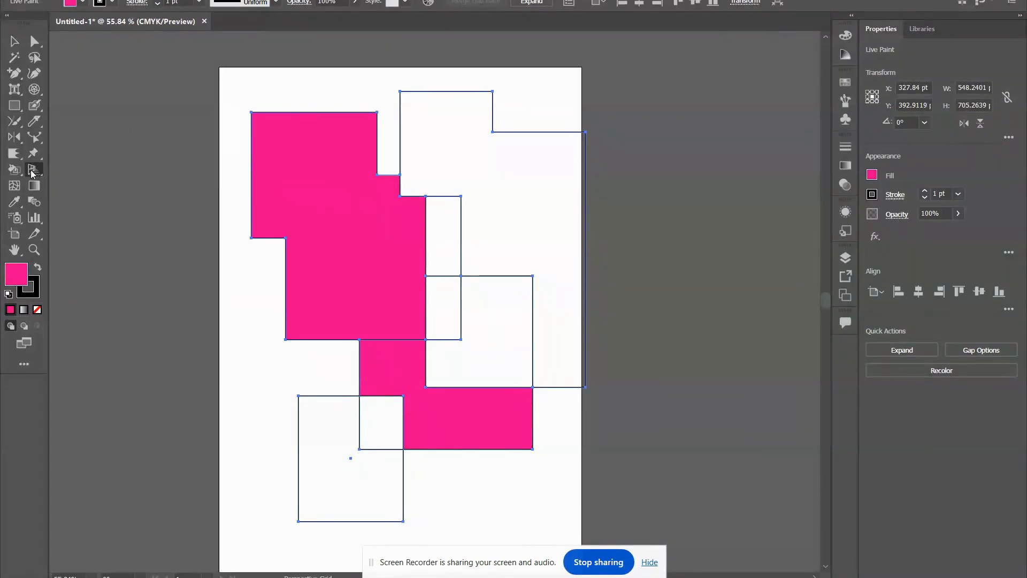
left_click_drag(32, 172, 99, 172)
left_click_drag(33, 170, 57, 176)
left_click(15, 41)
left_click(220, 188)
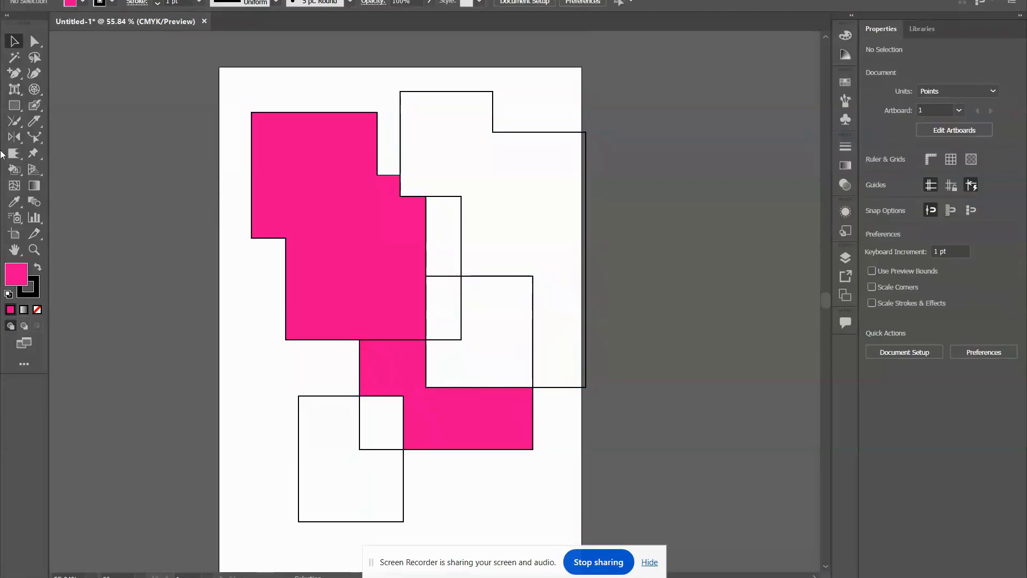
left_click(33, 169)
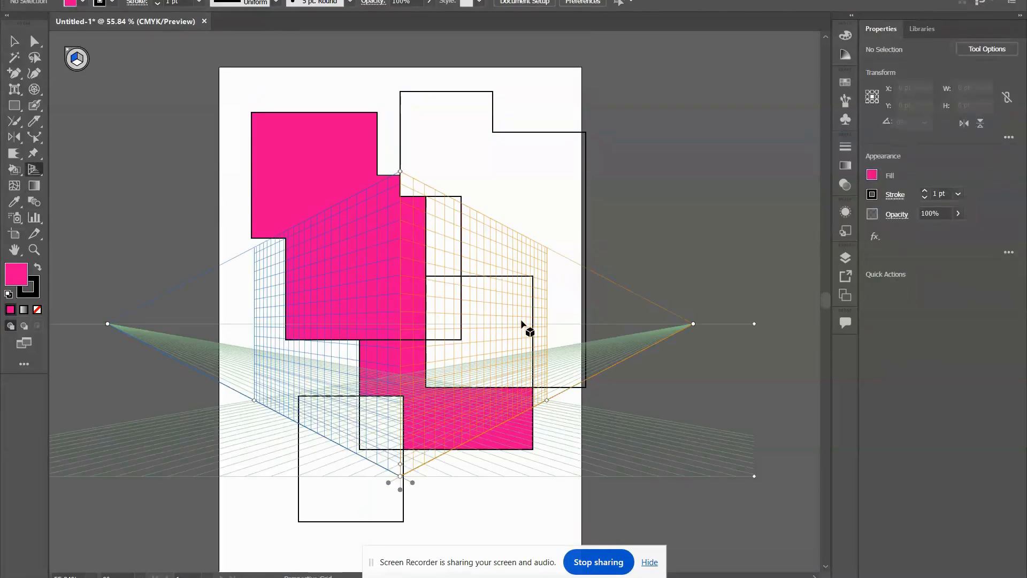
scroll(498, 305, "down", 2)
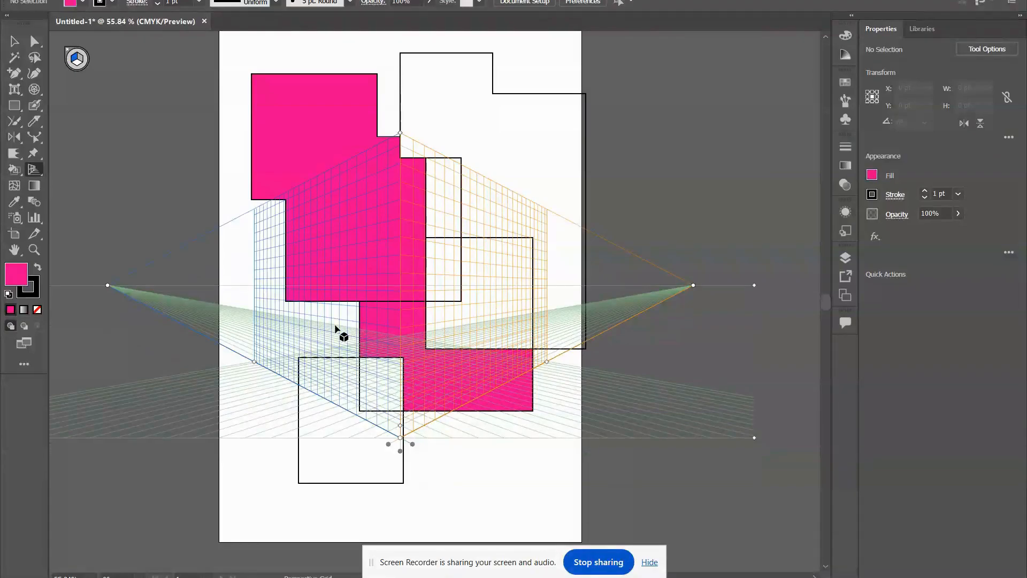
Try to move the pink artwork onto the left plane of the perspective grid with the Perspective Selection tool.
left_click(43, 169)
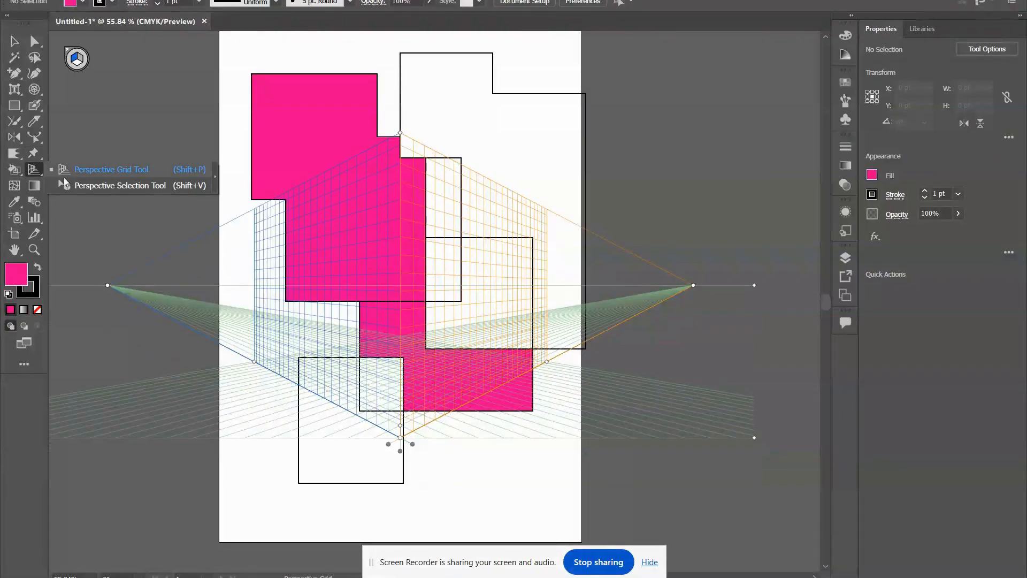
left_click(133, 188)
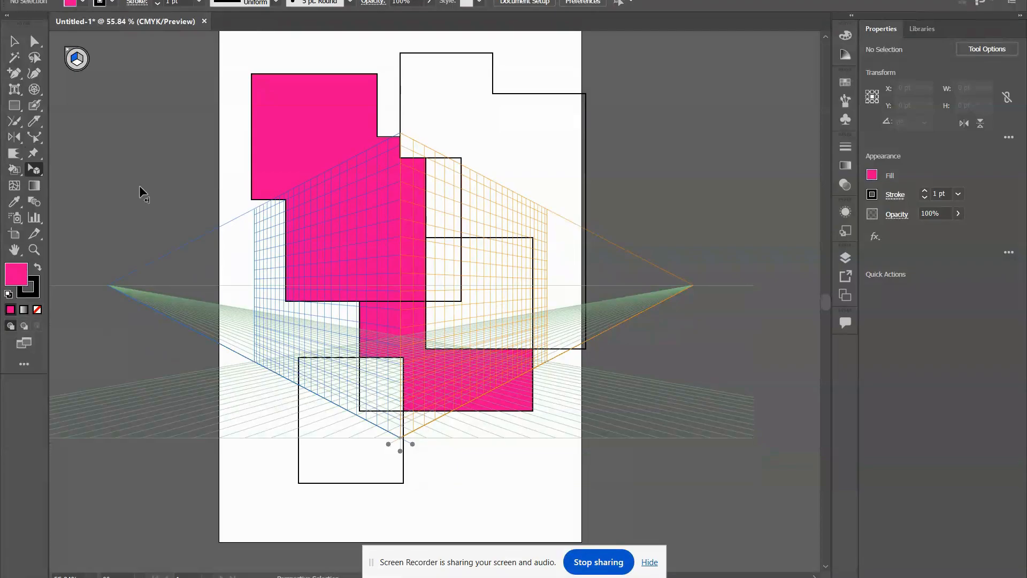
left_click_drag(332, 117, 249, 259)
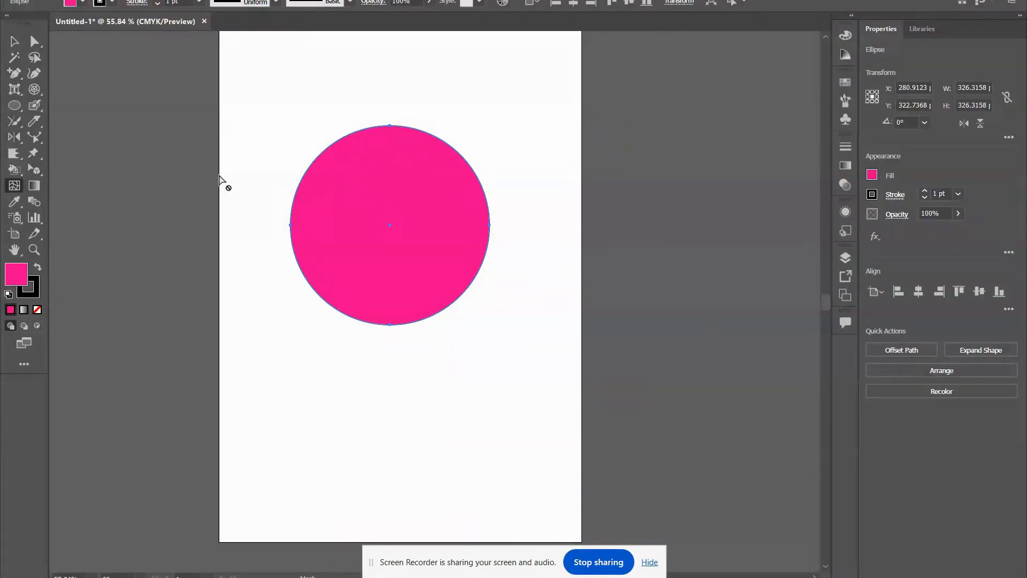
Add upper left and lower right mesh points to the pink circle, and colour the upper left one dark blue (#392A8C).
left_click(354, 179)
left_click(443, 257)
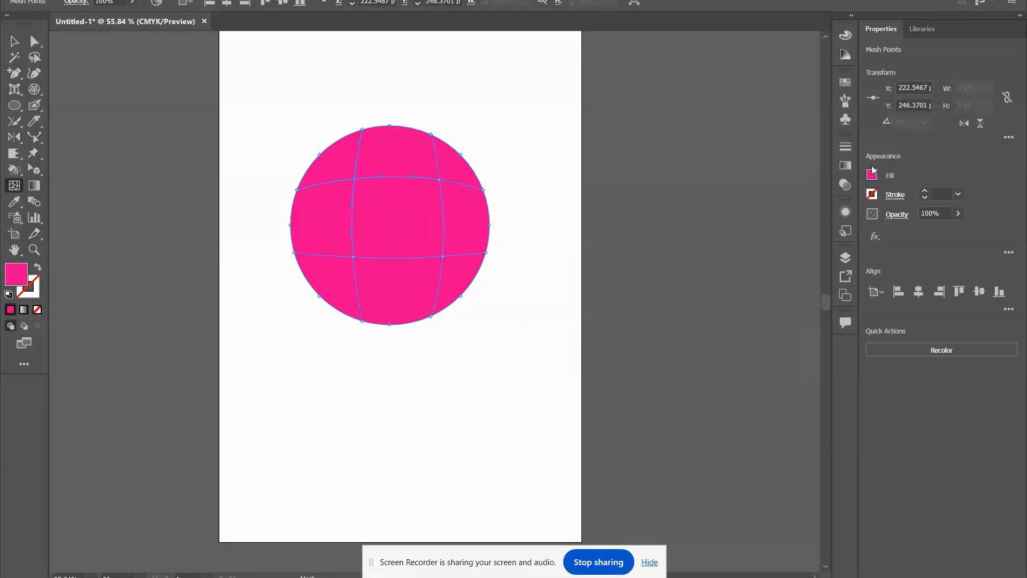
double_click(24, 277)
left_click_drag(502, 250, 457, 268)
left_click_drag(537, 210, 544, 256)
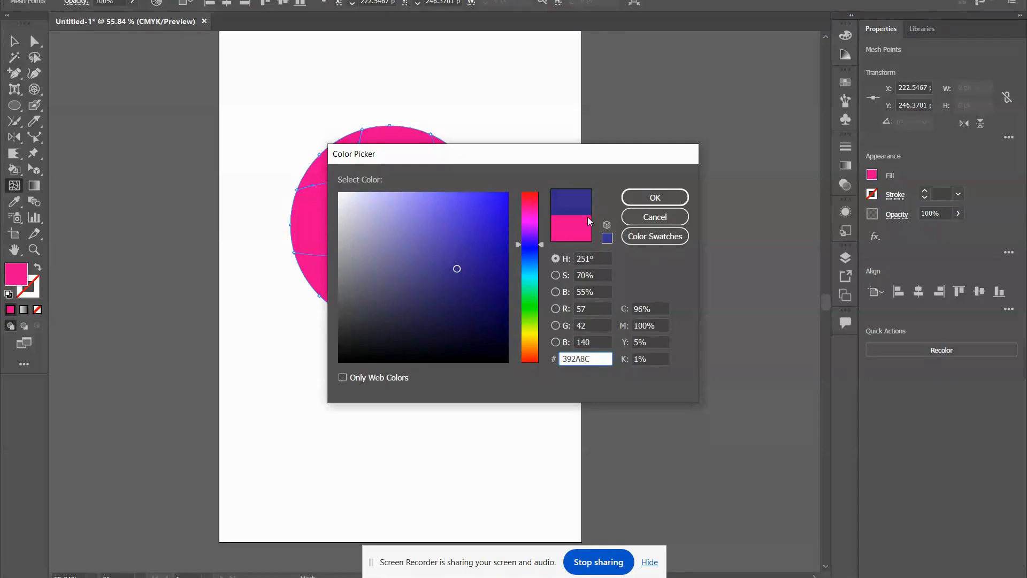
left_click(644, 199)
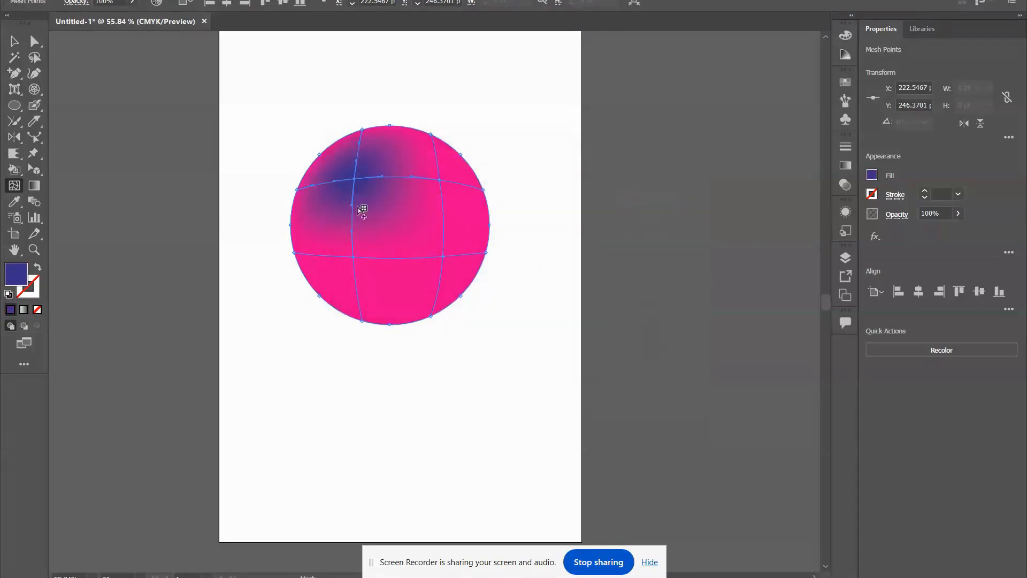
Colour the circle's lower right mesh point green.
left_click(443, 257)
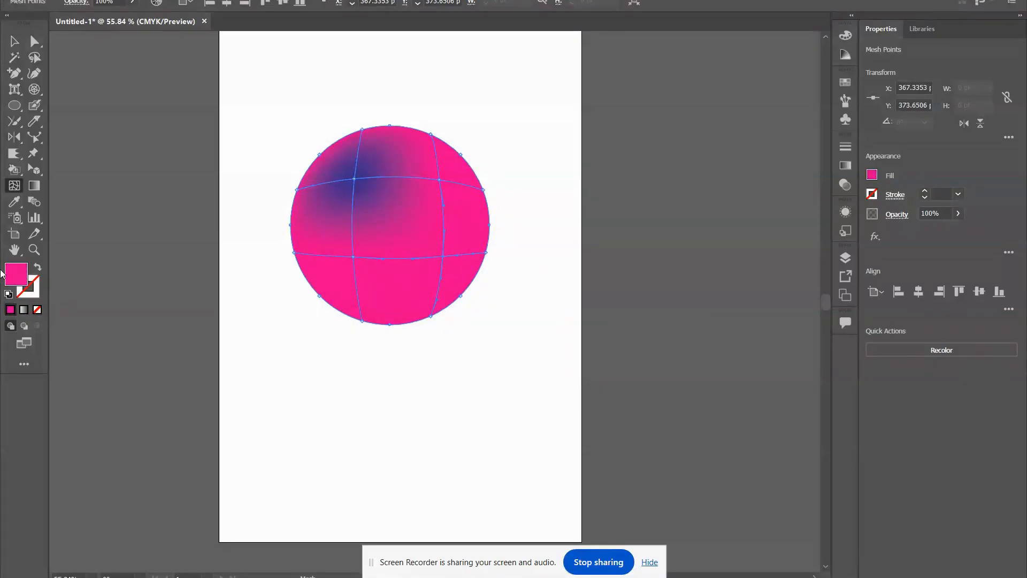
double_click(17, 280)
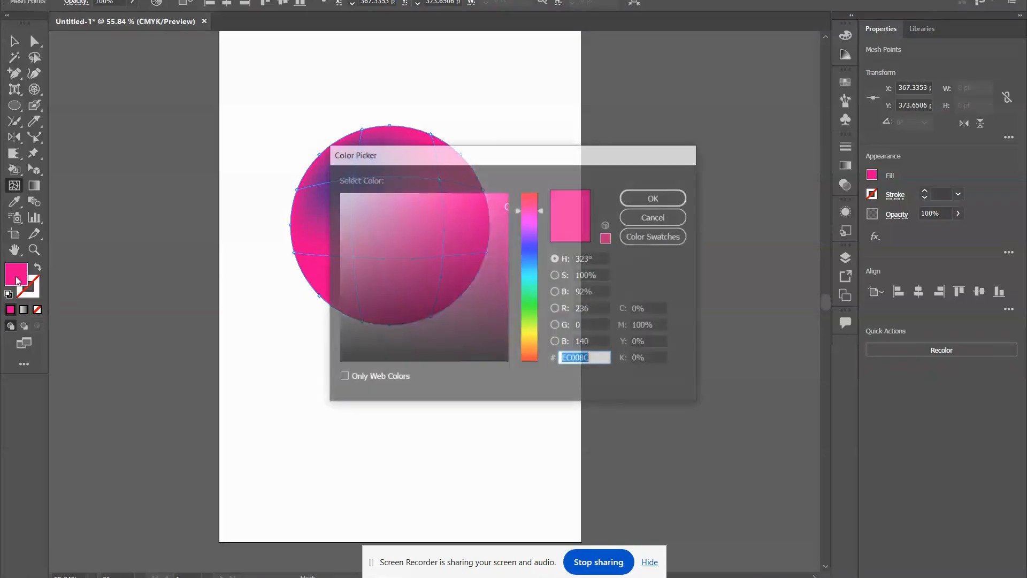
left_click_drag(541, 209, 540, 303)
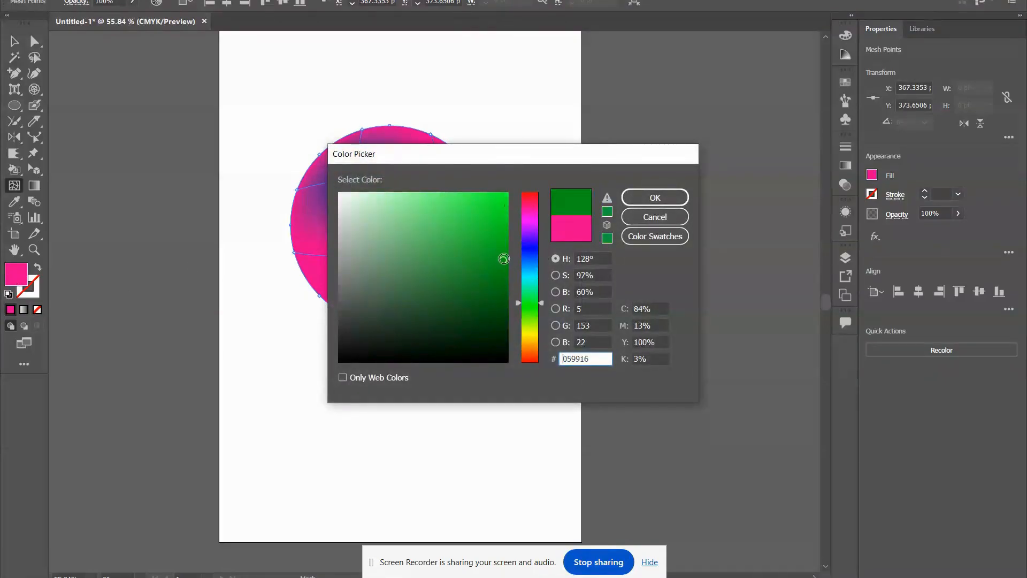
left_click(645, 197)
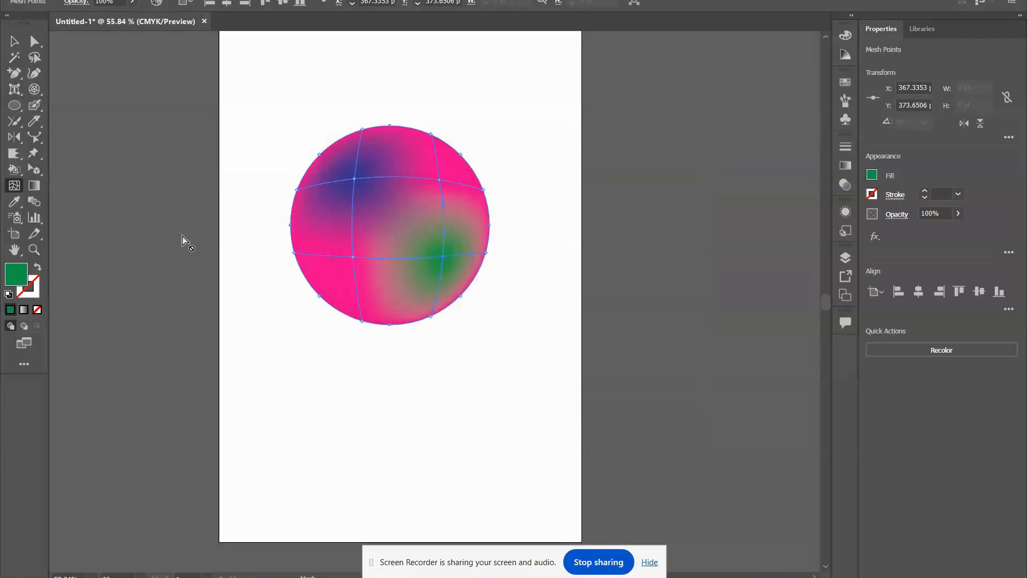
Draw a green rectangle about 315 by 246 pt below the mesh circle.
left_click(35, 185)
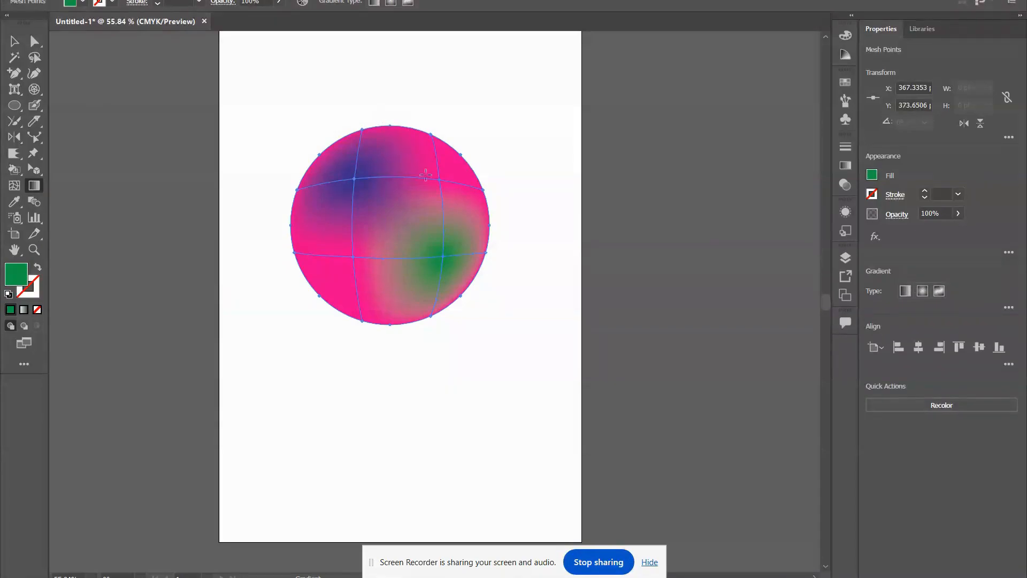
left_click_drag(14, 106, 59, 104)
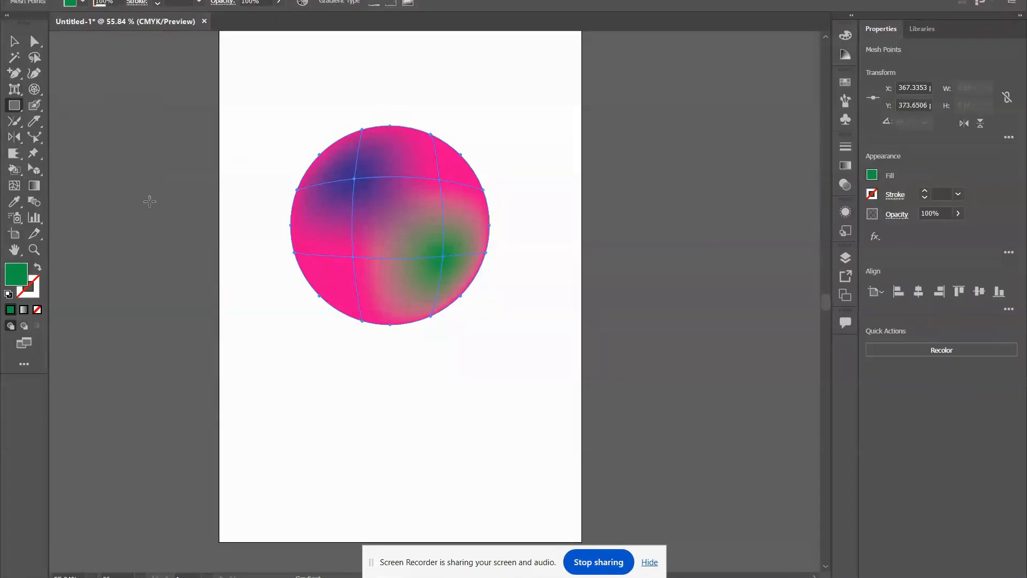
scroll(420, 364, "down", 3)
left_click_drag(291, 288, 483, 439)
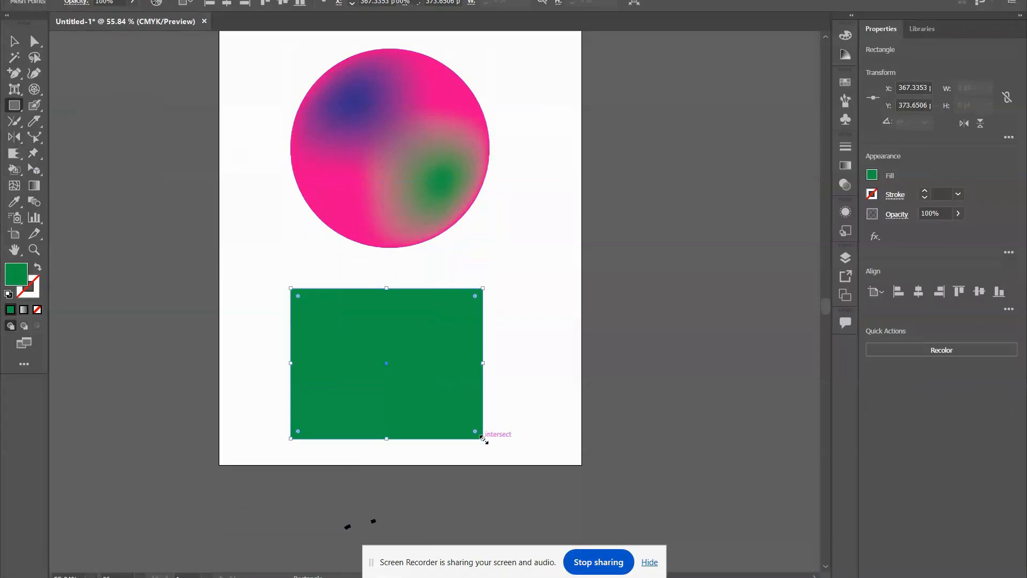
Fill the green rectangle with the white-to-black linear gradient using the Gradient tool.
left_click(40, 185)
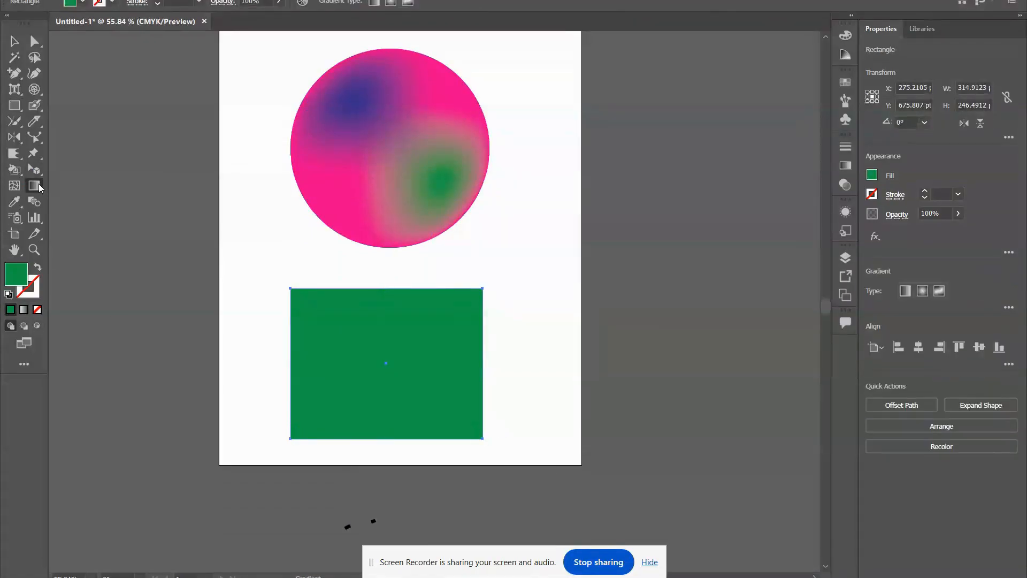
left_click(381, 359)
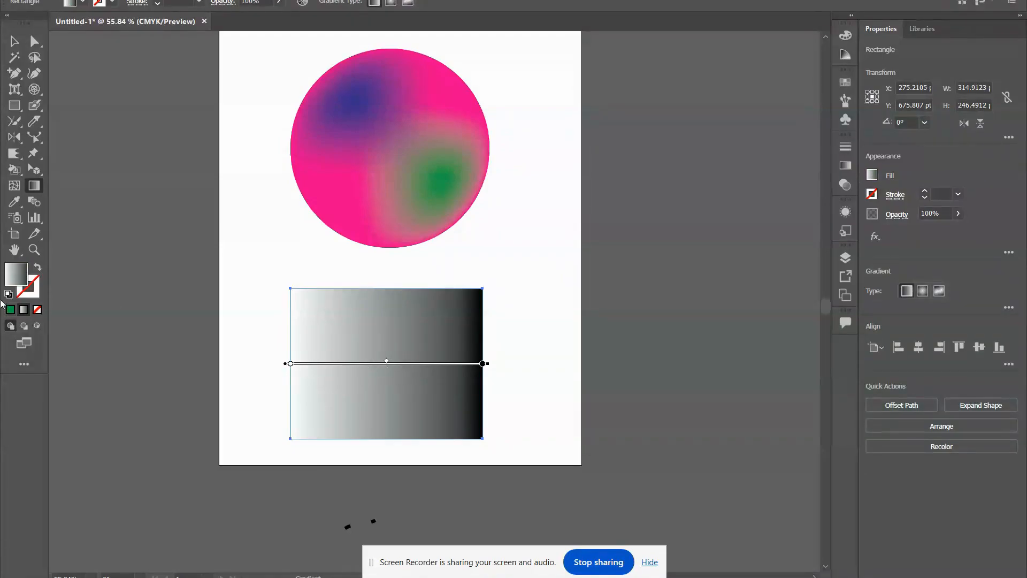
double_click(11, 277)
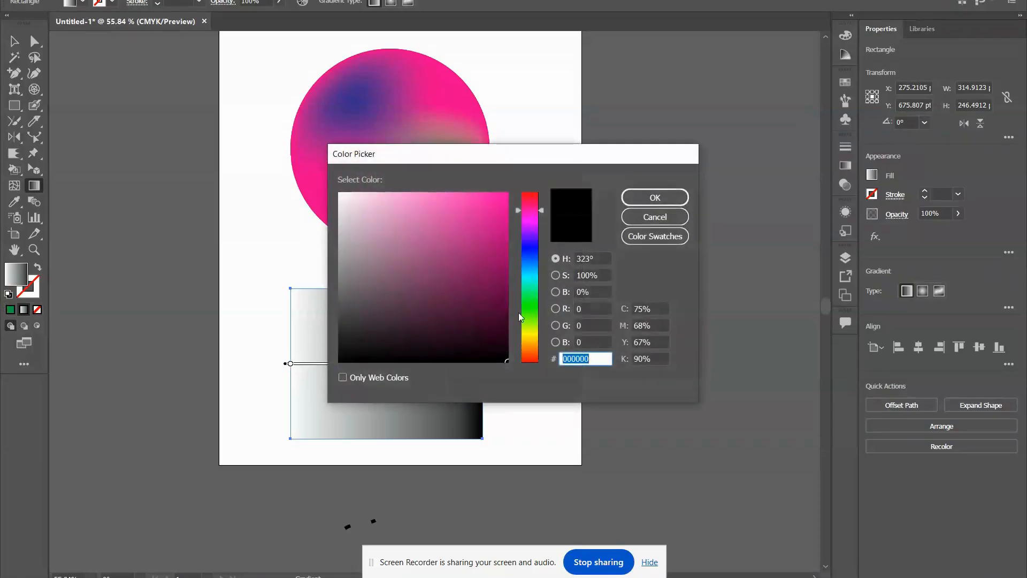
left_click(646, 197)
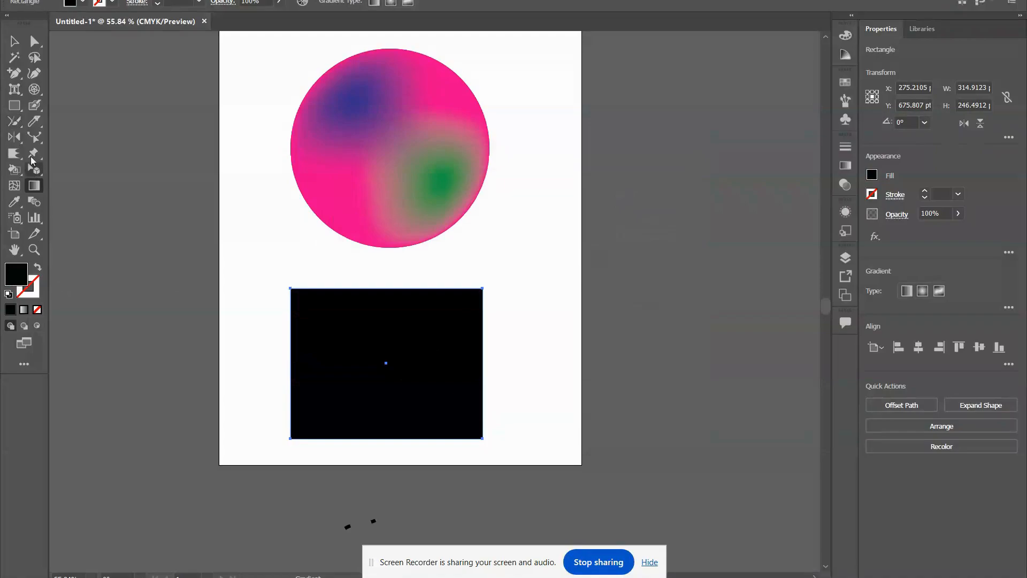
left_click(323, 334)
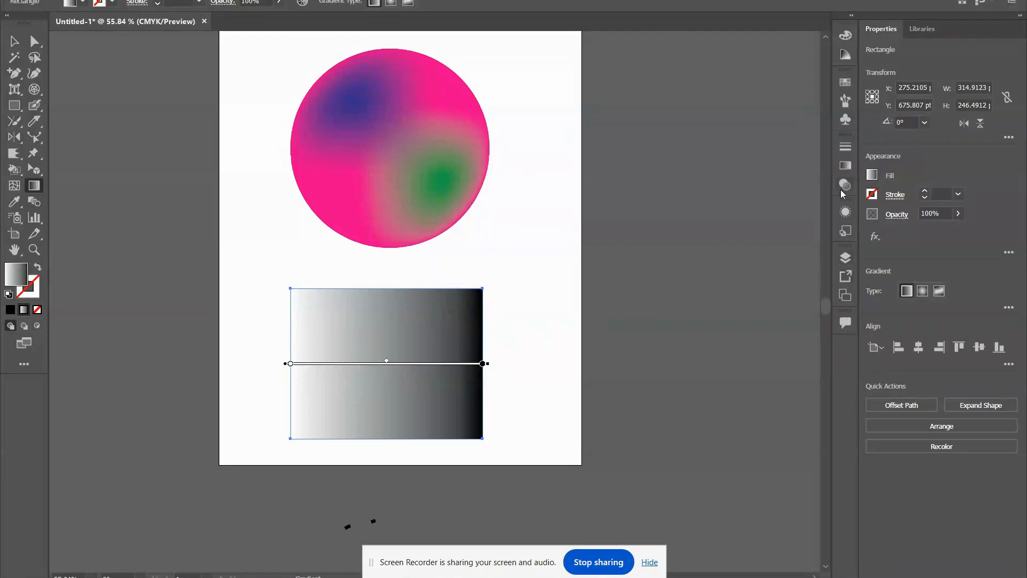
Open the rectangle's gradient options and change the white colour stop to a red swatch.
left_click(874, 176)
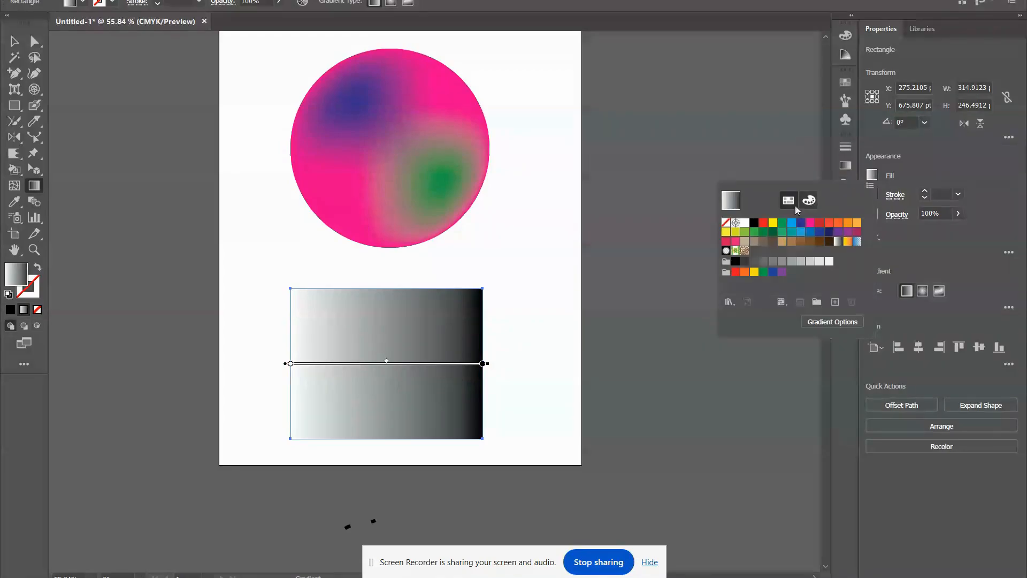
left_click(831, 323)
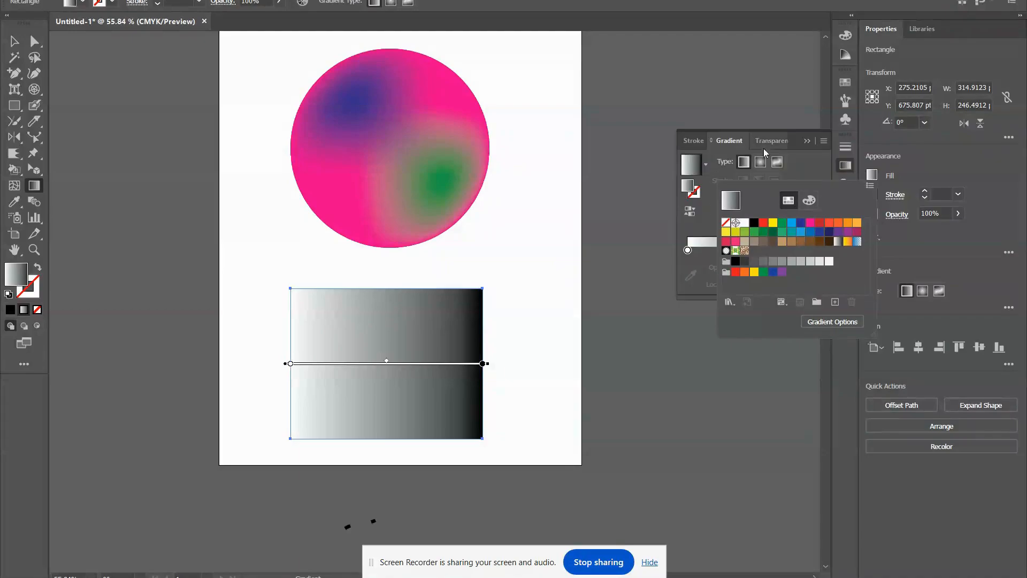
left_click(821, 166)
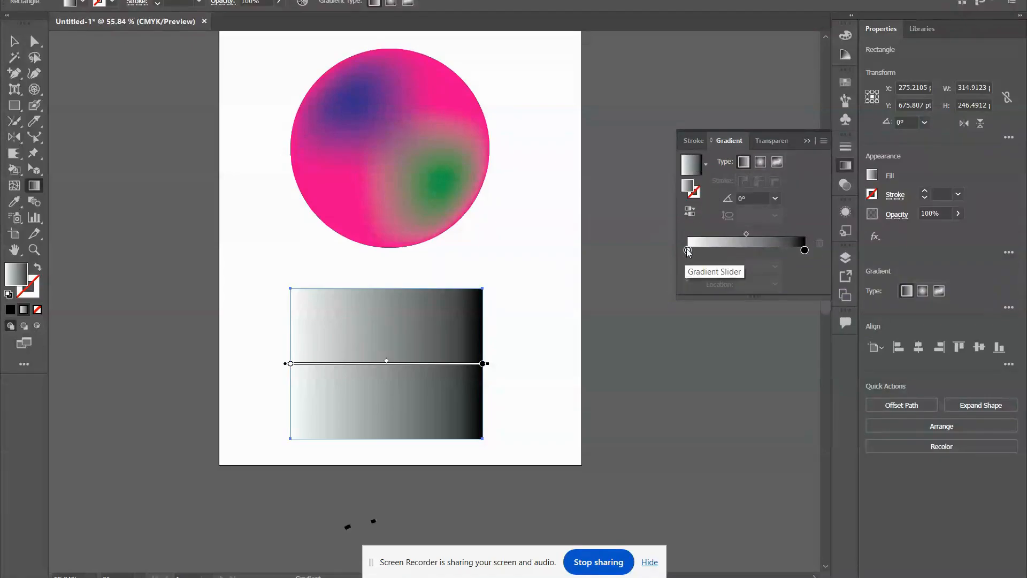
double_click(688, 250)
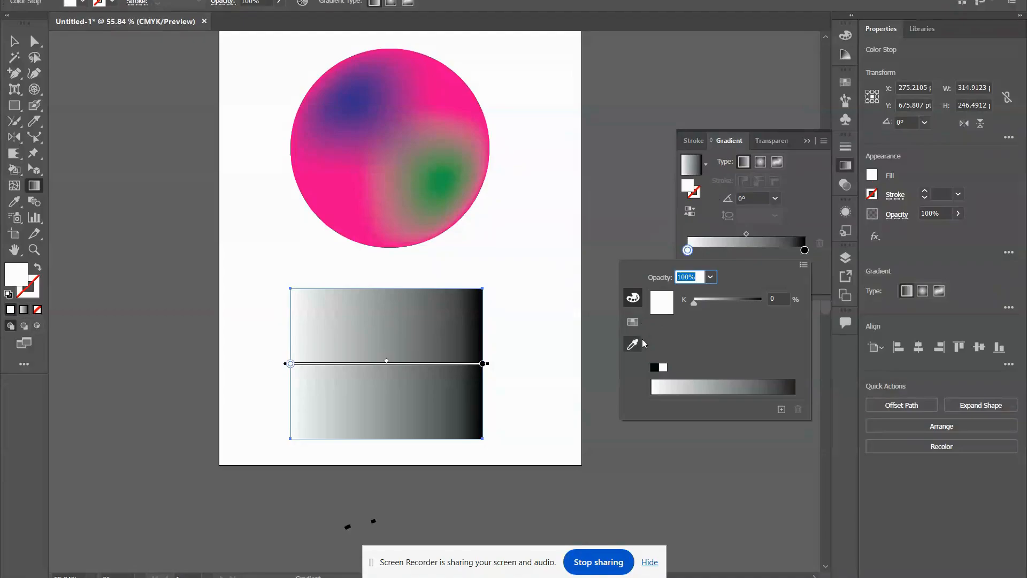
left_click(633, 322)
left_click(726, 292)
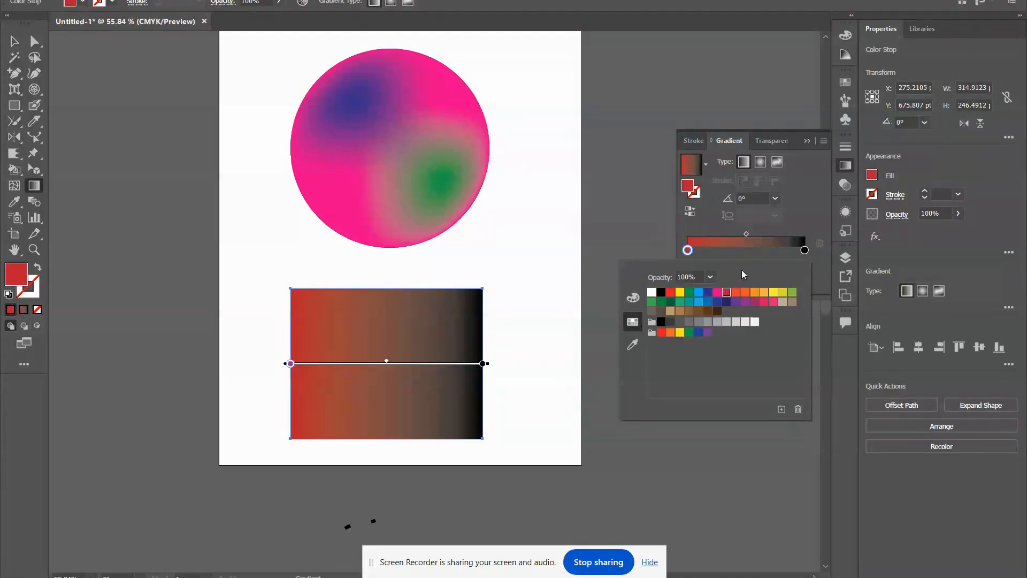
left_click(734, 245)
Change the gradient's black end stop to a yellow swatch.
double_click(804, 251)
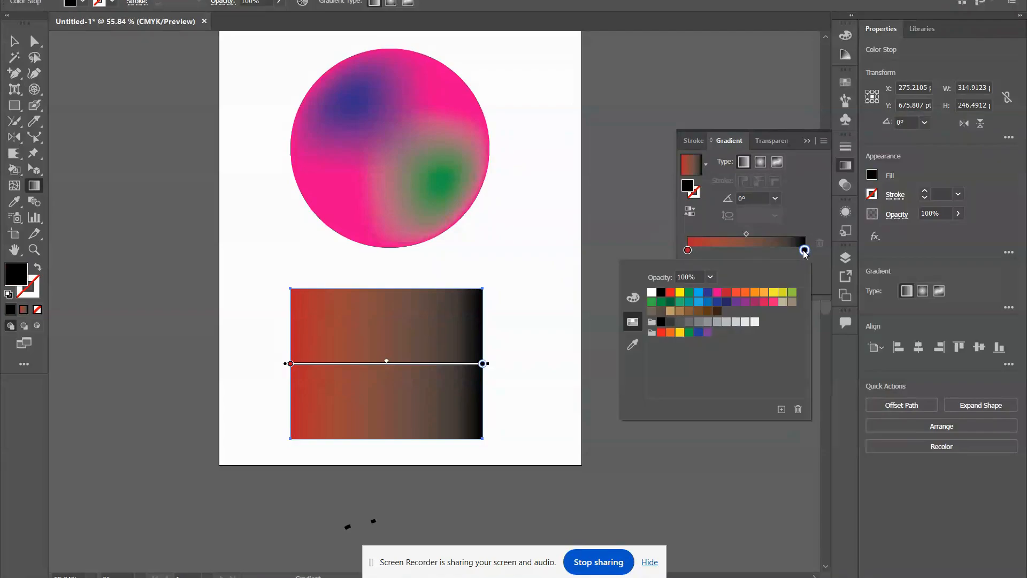
left_click(784, 292)
left_click(766, 243)
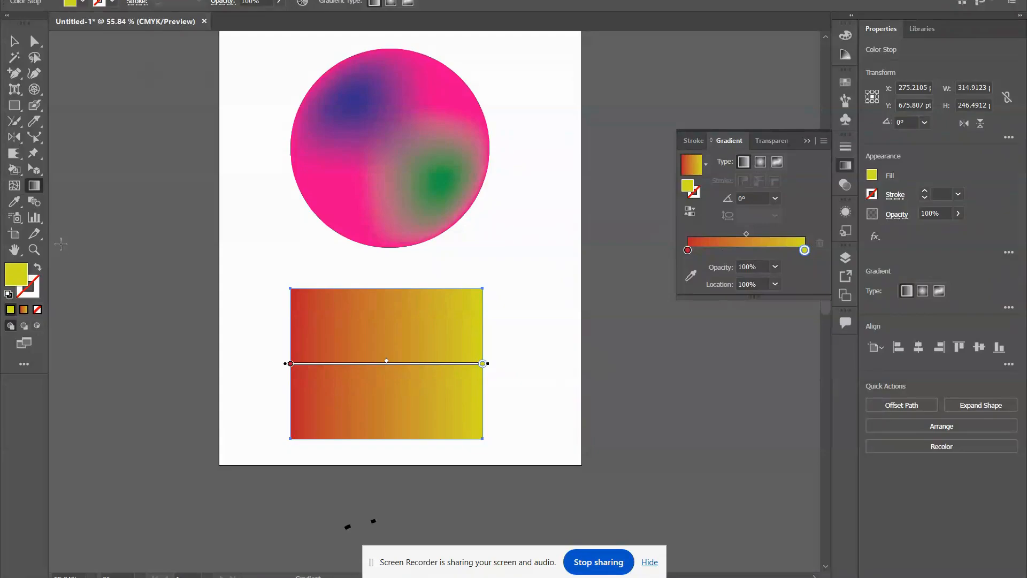
Recolour the rectangle by sampling the mesh circle's blue area with the Eyedropper, and measure along its left edge with the Measure tool.
left_click(11, 203)
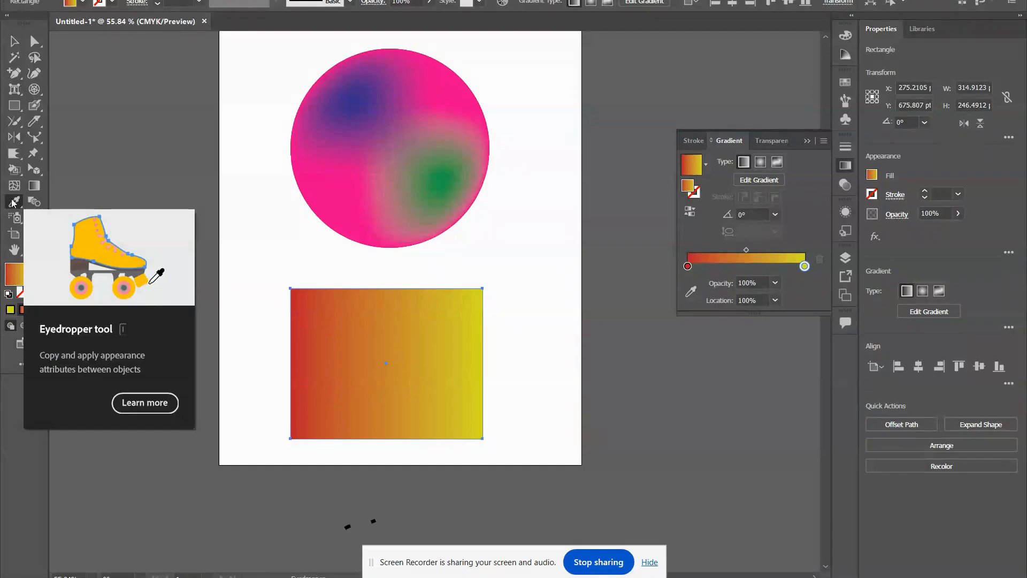
left_click(342, 98)
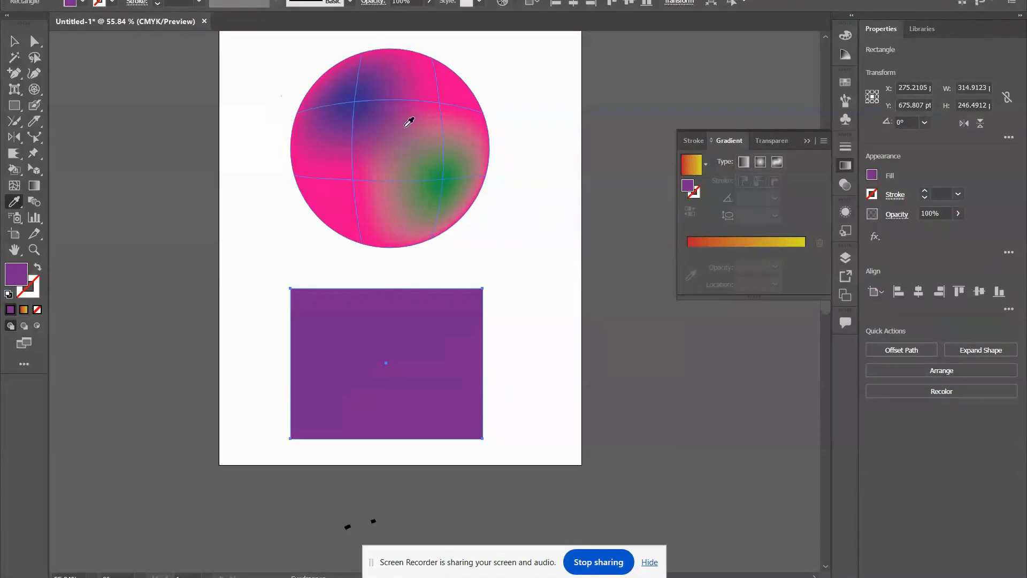
left_click_drag(14, 202, 45, 218)
left_click_drag(276, 290, 275, 443)
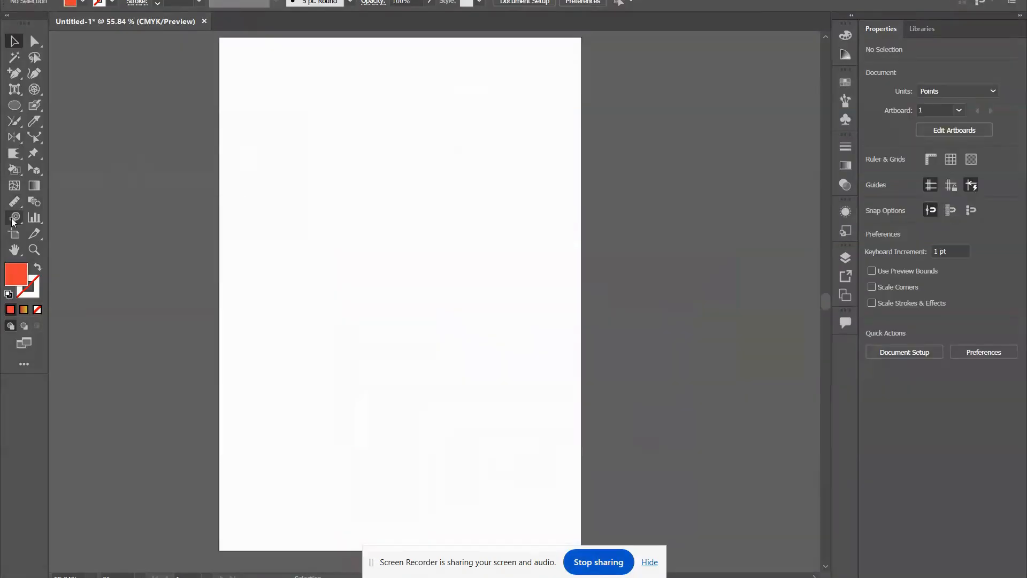
Spray a set of envelope symbols across the upper part of the empty artboard with the Symbol Sprayer.
left_click(13, 218)
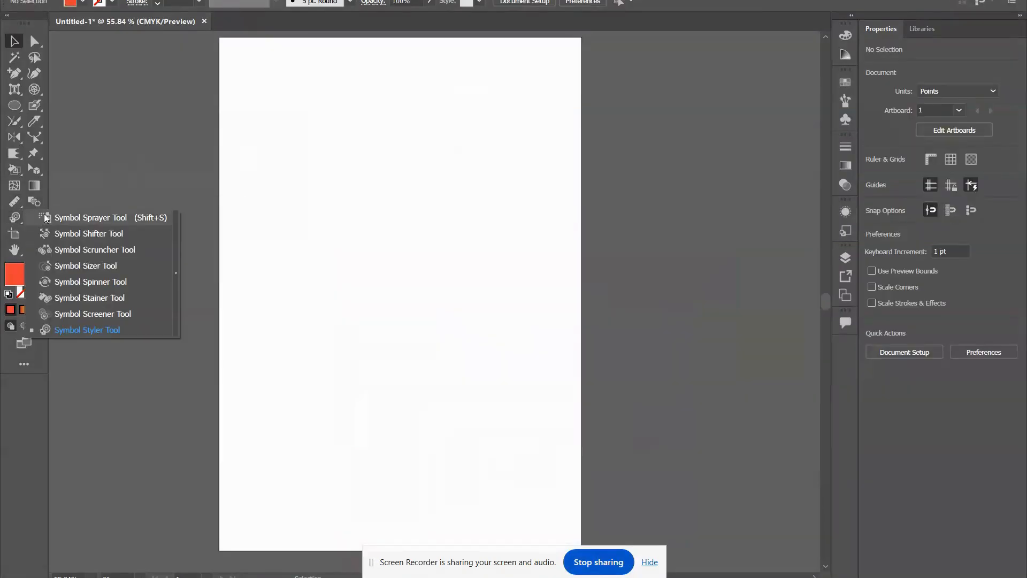
left_click(115, 215)
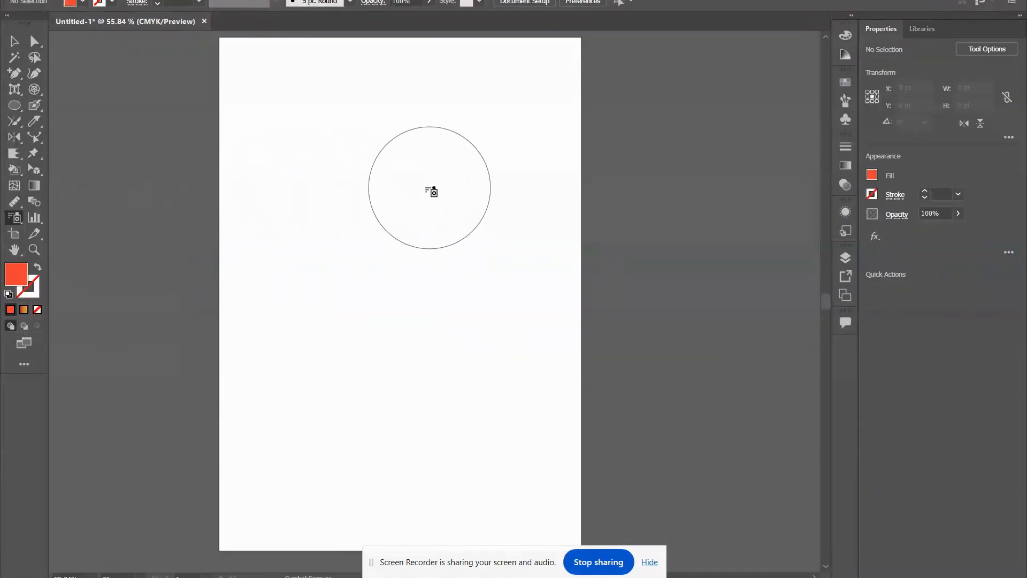
mouse_move(431, 191)
left_mouse_down()
mouse_move(404, 229)
mouse_move(501, 211)
mouse_move(476, 160)
left_mouse_up()
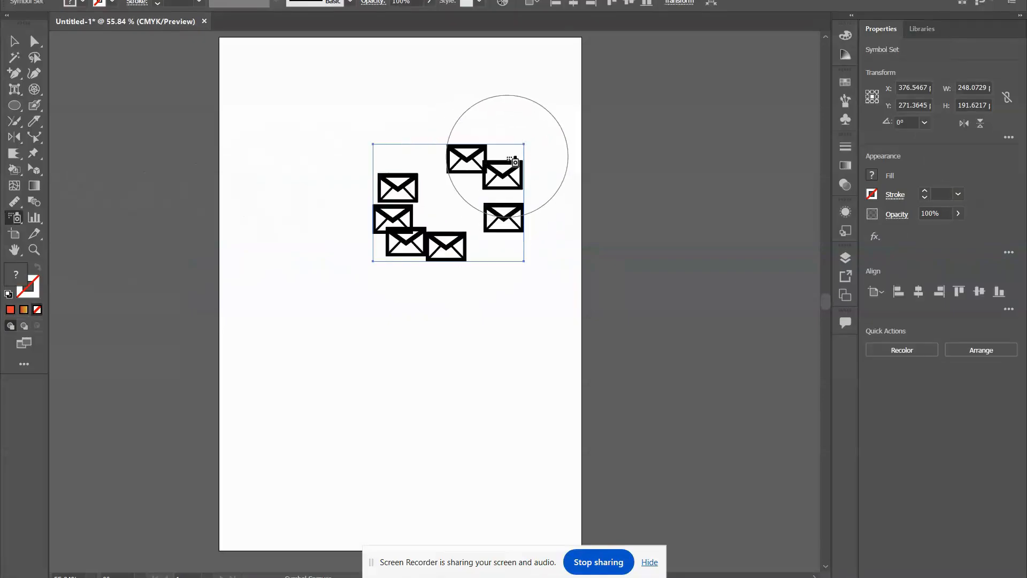
mouse_move(390, 114)
left_mouse_down()
mouse_move(357, 188)
mouse_move(503, 224)
left_mouse_up()
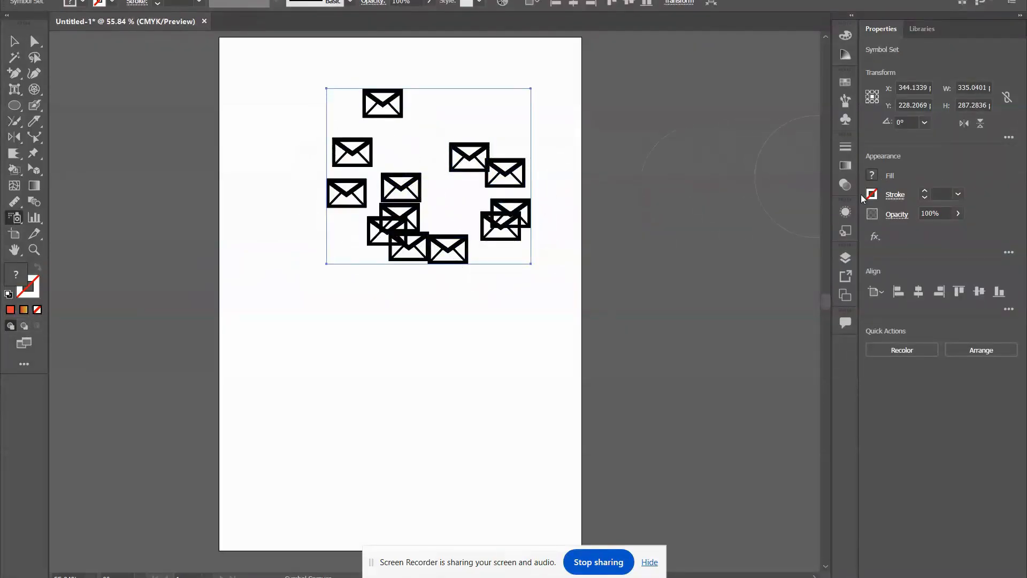
Spray orange flower symbols across the lower part of the artboard, below the envelopes.
left_click(845, 120)
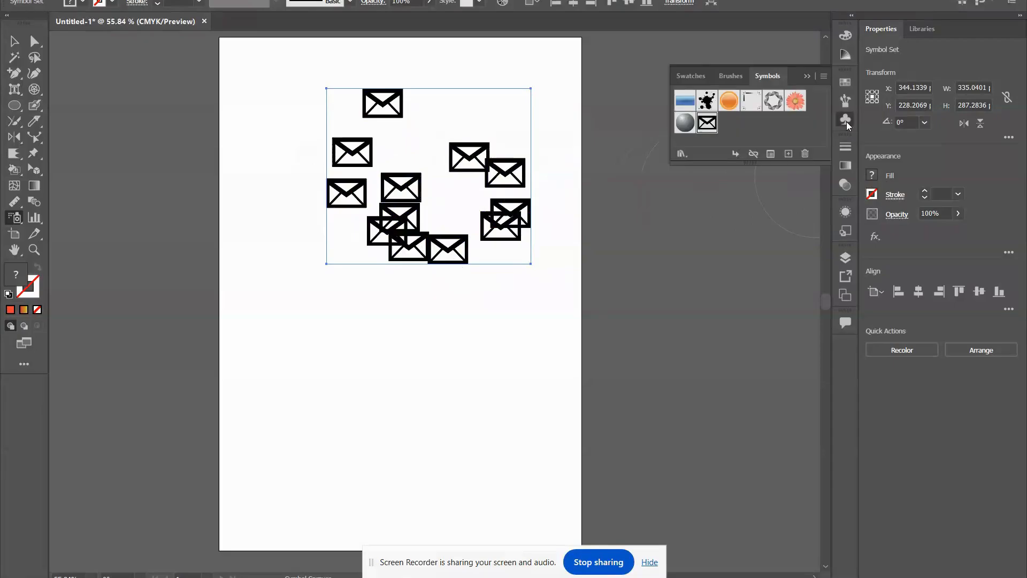
left_click(795, 101)
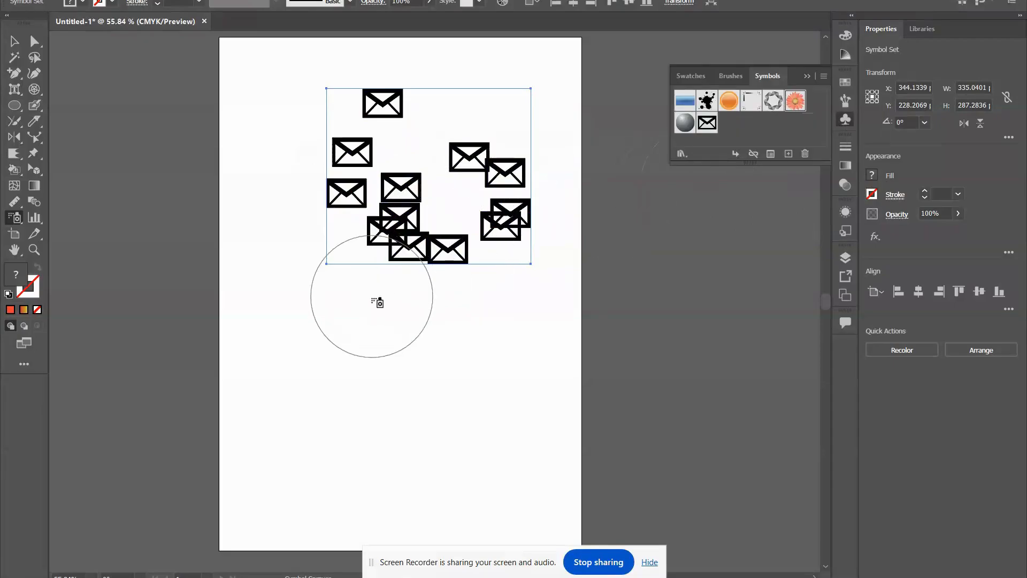
mouse_move(378, 298)
left_mouse_down()
mouse_move(364, 335)
mouse_move(524, 385)
mouse_move(528, 312)
mouse_move(438, 383)
mouse_move(404, 420)
left_mouse_up()
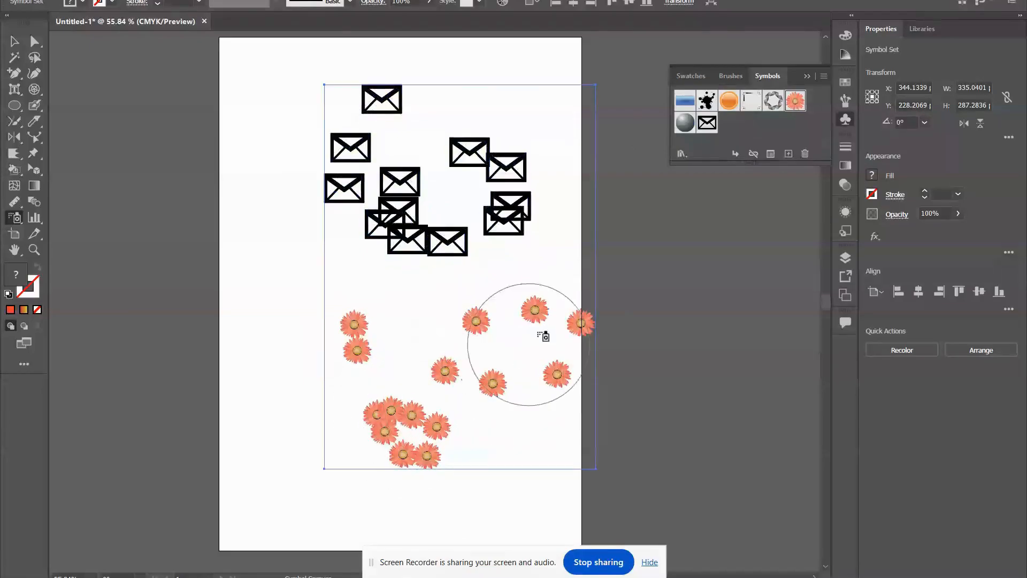
Spray grey ring symbols to the left of the envelopes, and open the list of symbol libraries.
left_click(774, 99)
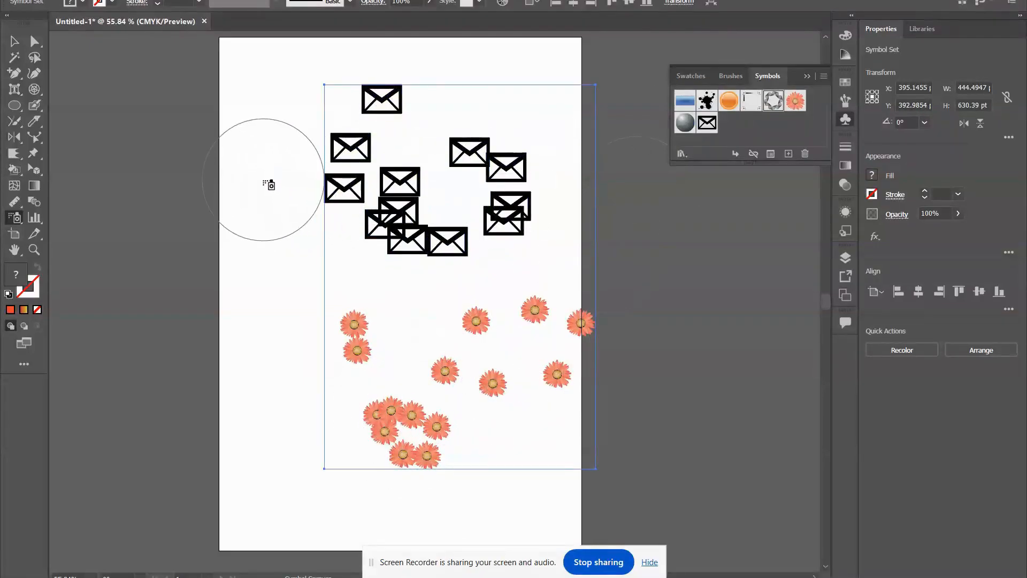
mouse_move(268, 184)
left_mouse_down()
mouse_move(300, 314)
mouse_move(338, 234)
left_mouse_up()
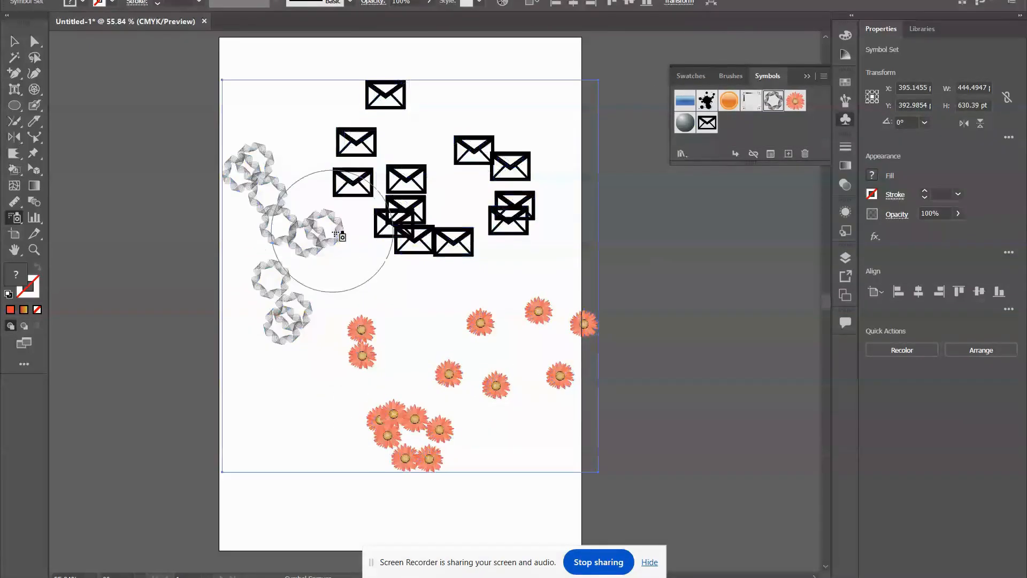
left_click(682, 154)
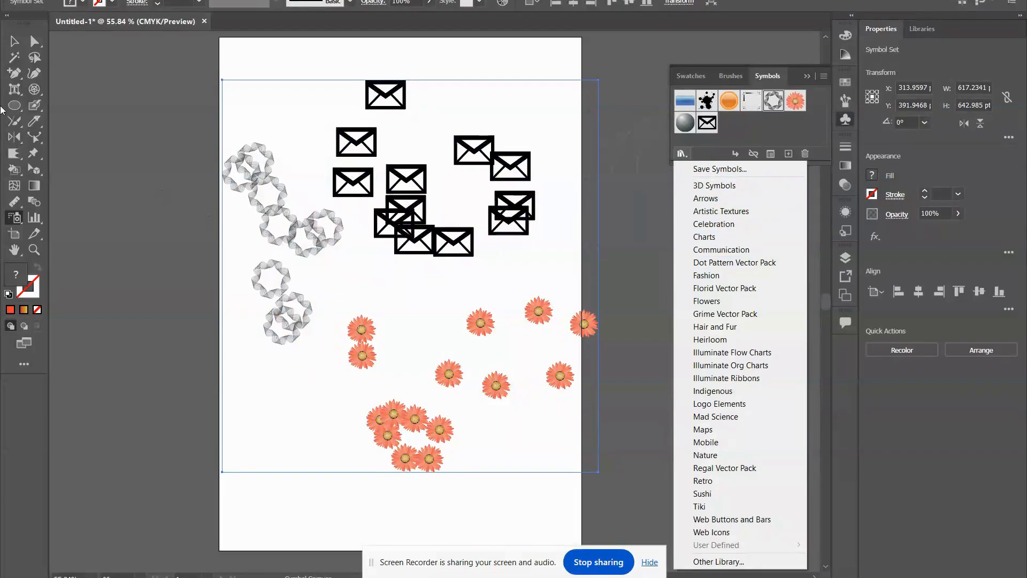
Push the grey ring symbols apart with the Symbol Shifter tool.
left_click(14, 220)
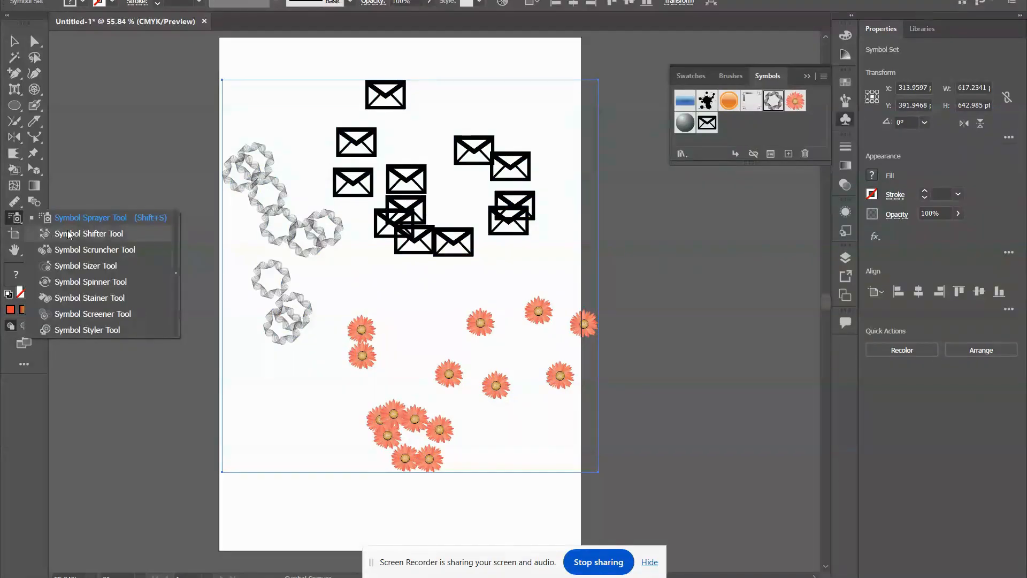
left_click(127, 239)
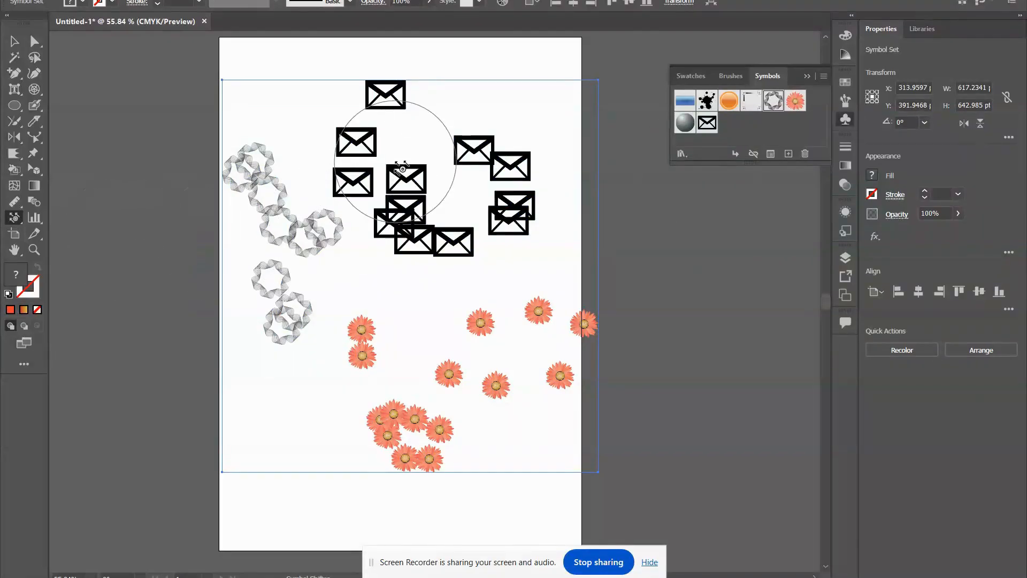
mouse_move(404, 157)
left_mouse_down()
mouse_move(321, 222)
mouse_move(301, 258)
mouse_move(343, 280)
mouse_move(363, 255)
mouse_move(336, 199)
mouse_move(253, 199)
mouse_move(218, 265)
mouse_move(290, 297)
mouse_move(331, 291)
mouse_move(384, 266)
mouse_move(364, 271)
mouse_move(398, 233)
mouse_move(367, 194)
left_mouse_up()
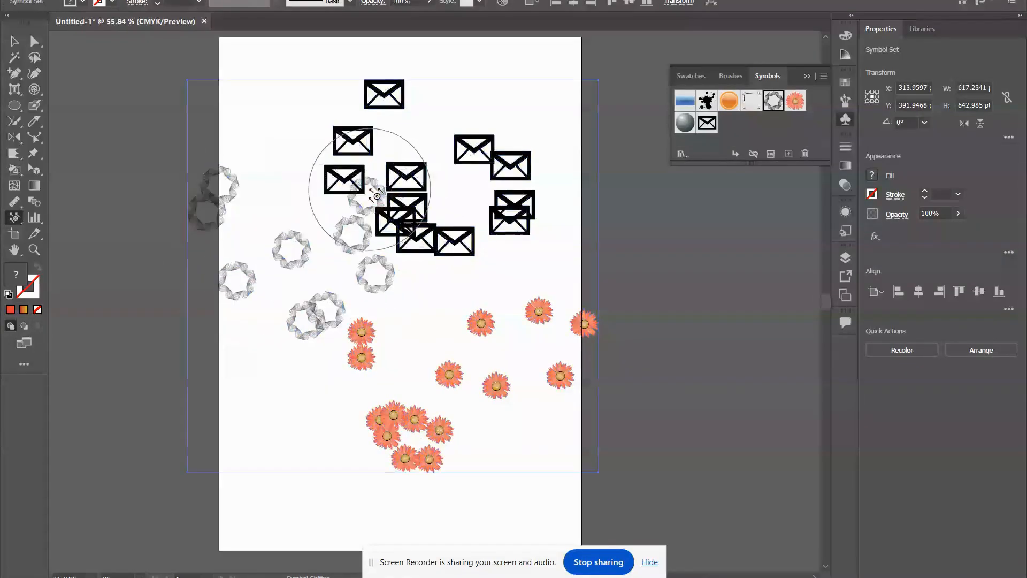
Draw the ring and flower symbols closer together with the Symbol Scruncher tool.
left_click(15, 202)
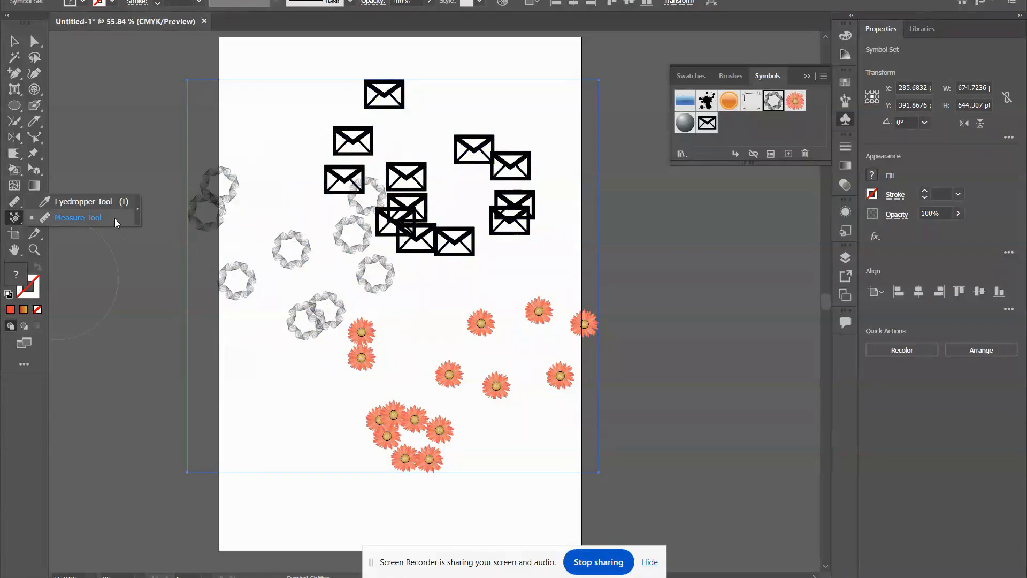
left_click(15, 219)
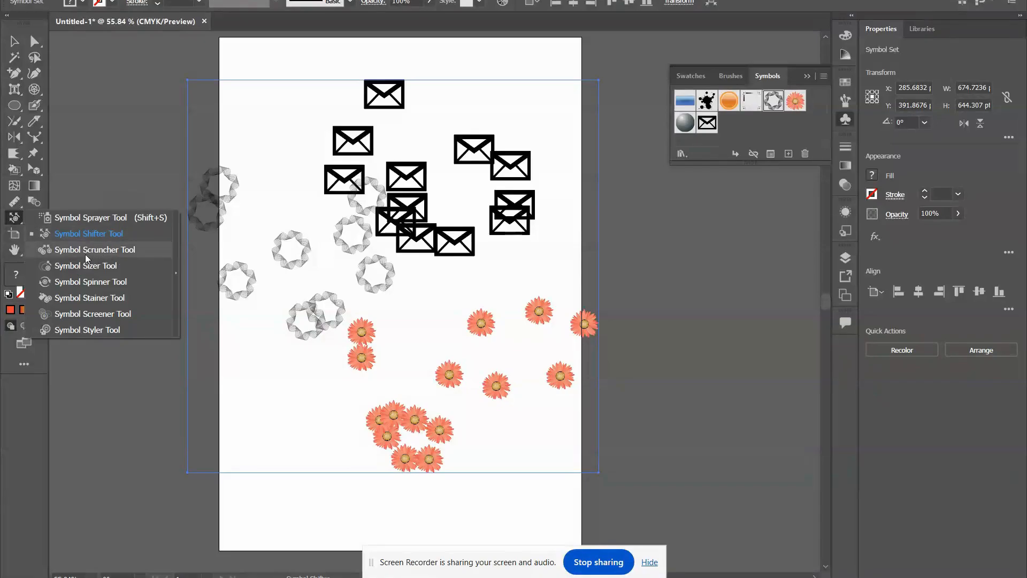
left_click(121, 252)
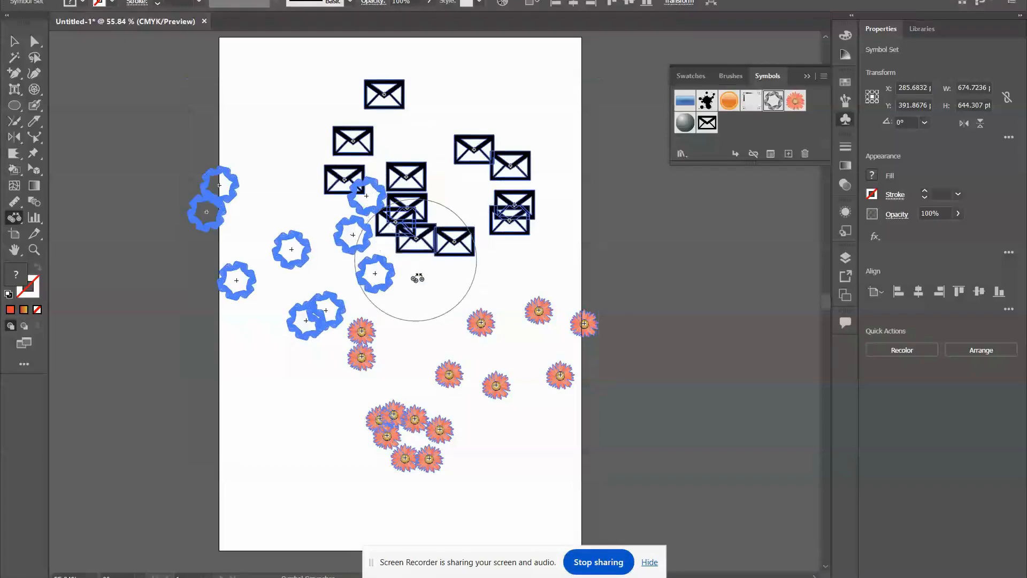
mouse_move(264, 346)
left_mouse_down()
mouse_move(296, 255)
mouse_move(251, 299)
mouse_move(308, 241)
left_mouse_up()
mouse_move(418, 411)
left_mouse_down()
mouse_move(476, 380)
mouse_move(402, 408)
mouse_move(422, 477)
left_mouse_up()
Enlarge the grey ring symbols with the Symbol Sizer tool.
left_click(15, 217)
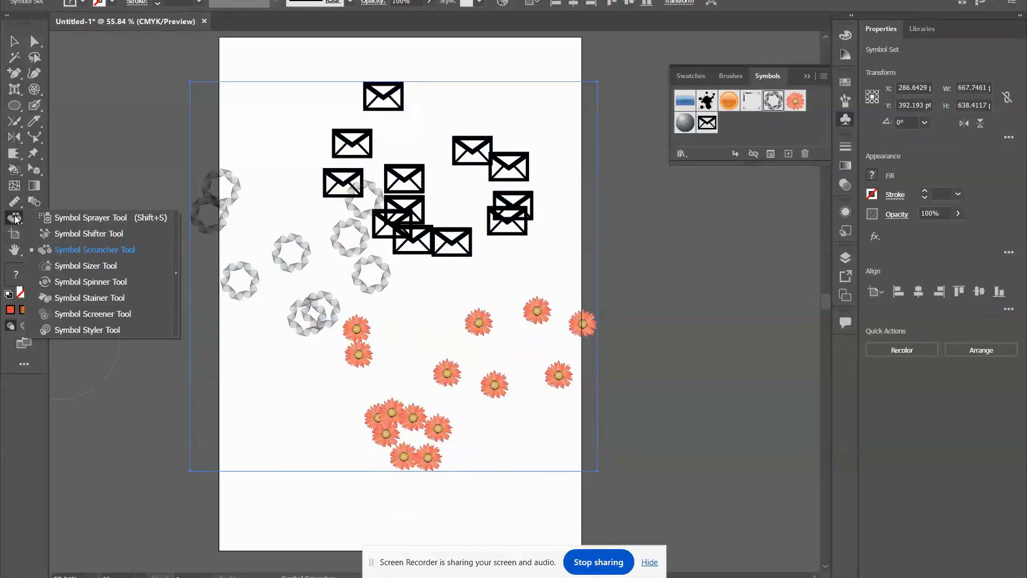
left_click(117, 266)
left_click(291, 252)
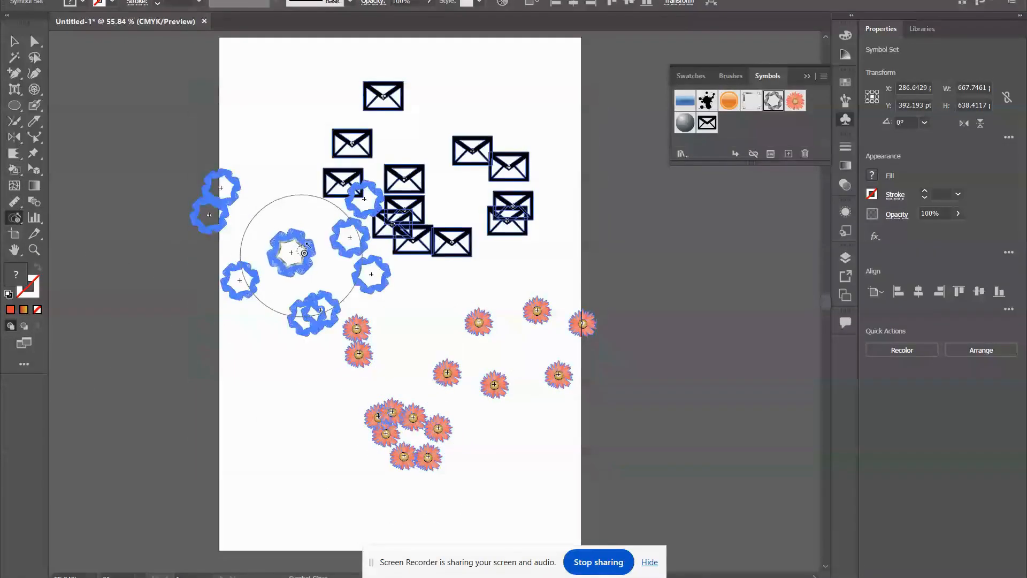
mouse_move(385, 252)
left_mouse_down()
mouse_move(275, 286)
mouse_move(275, 217)
mouse_move(257, 225)
left_mouse_up()
Rotate the grey ring symbols with the Symbol Spinner tool.
left_click(14, 218)
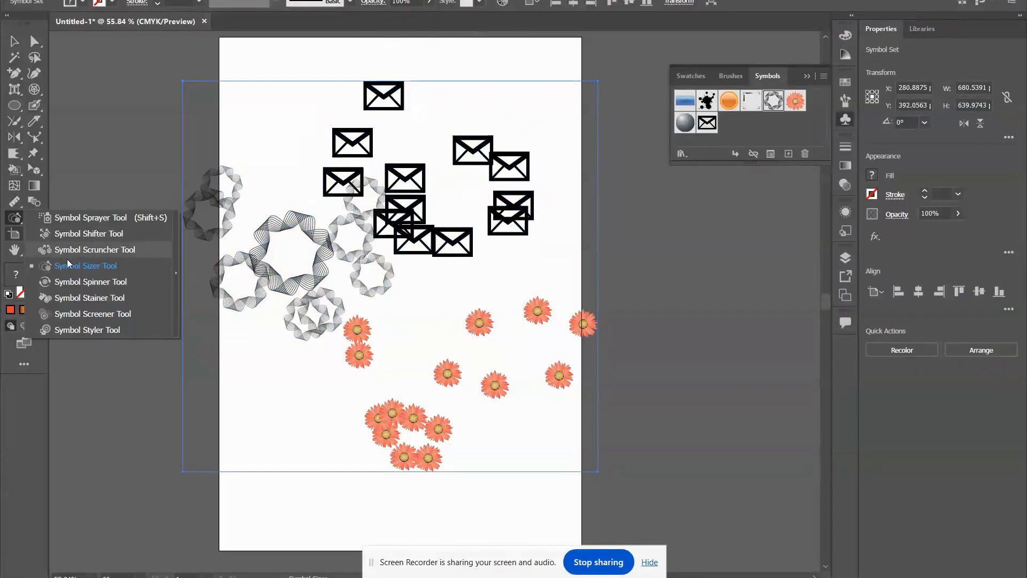
left_click(93, 286)
mouse_move(237, 239)
left_mouse_down()
mouse_move(302, 288)
mouse_move(294, 355)
left_mouse_up()
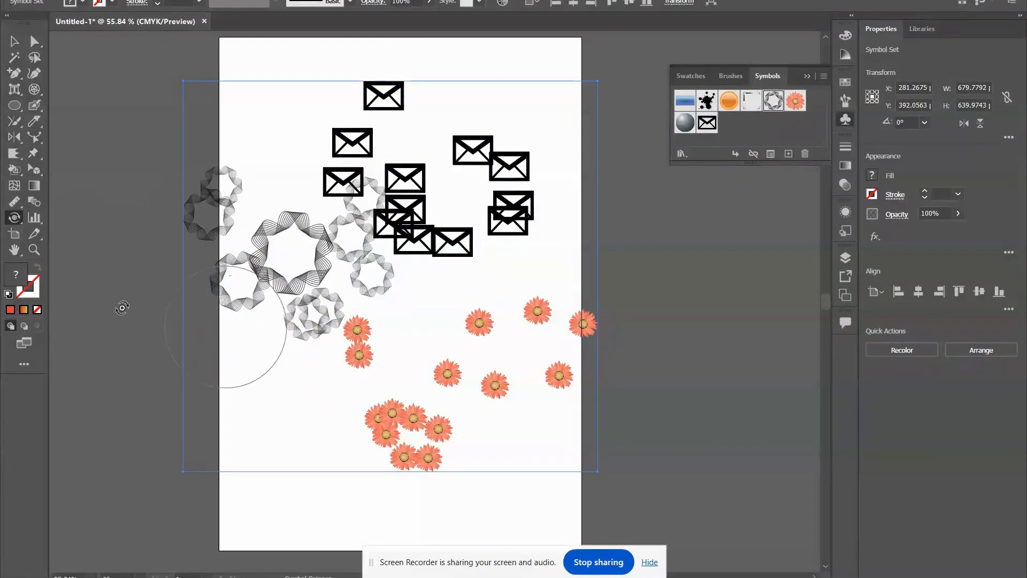
Stain the grey ring symbols with the Symbol Stainer tool.
left_click(10, 224)
left_click(123, 294)
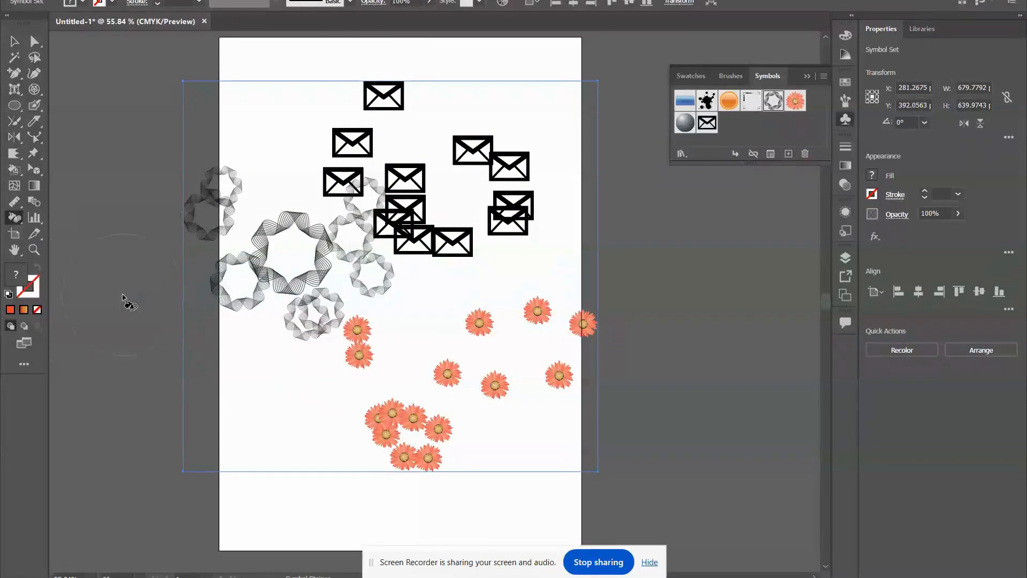
left_click_drag(239, 252, 400, 282)
Fade the grey ring symbols at the artboard's left edge with the Symbol Screener tool.
left_click(14, 218)
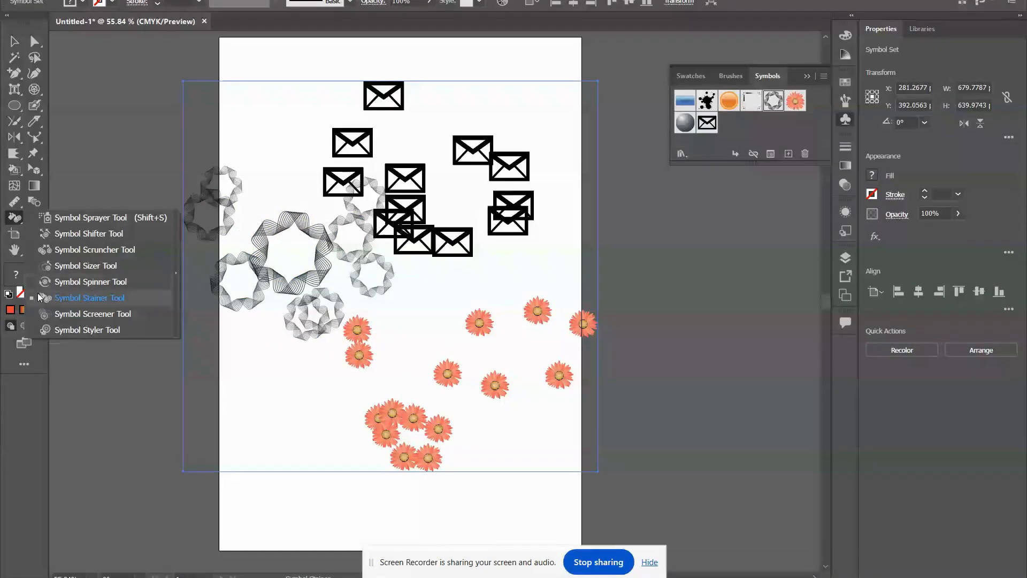
left_click_drag(328, 256, 170, 239)
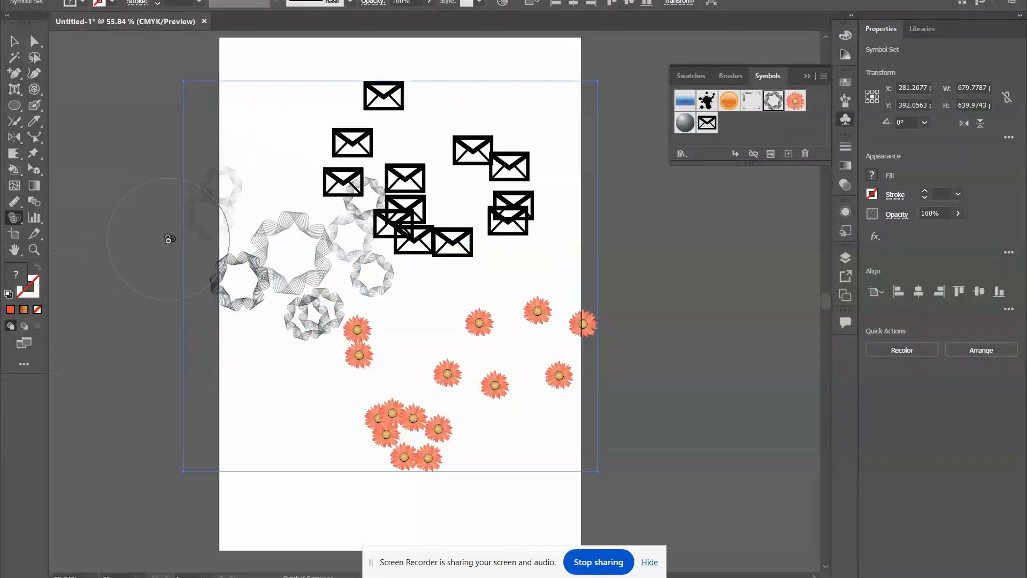
left_click(10, 217)
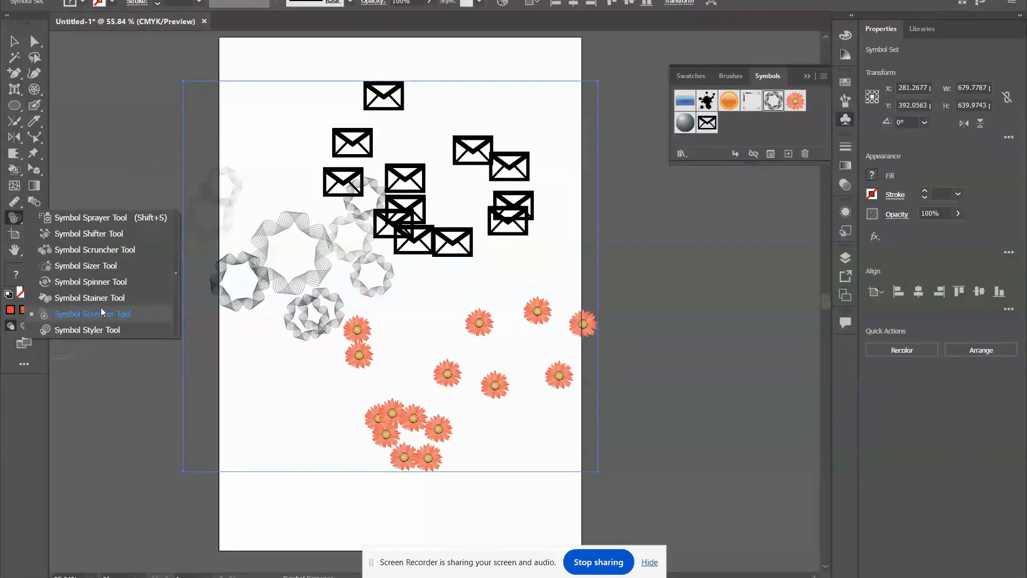
left_click(88, 297)
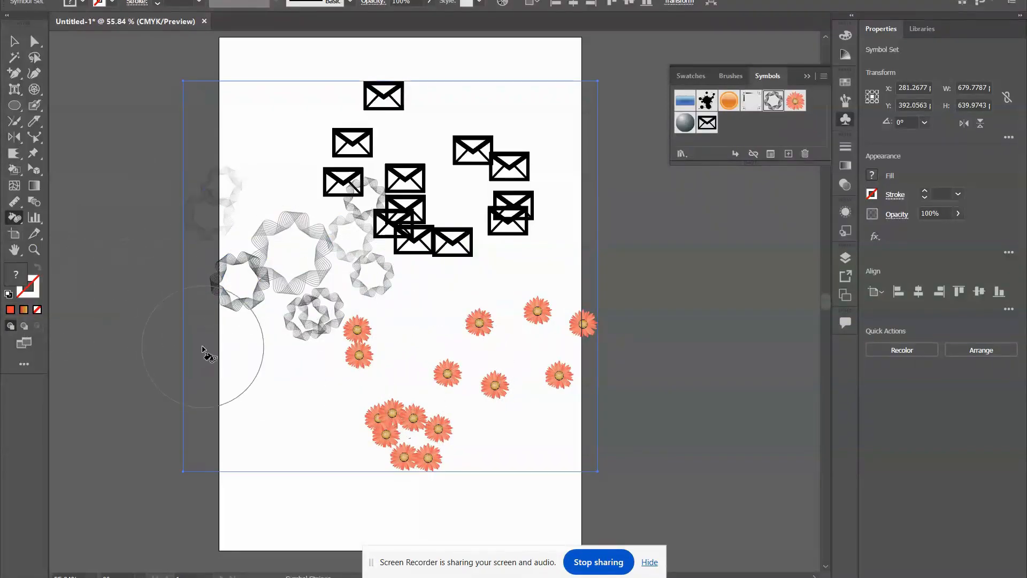
Apply the dark blue patterned graphic style to the lower-left grey ring with the Symbol Styler tool.
left_click(15, 216)
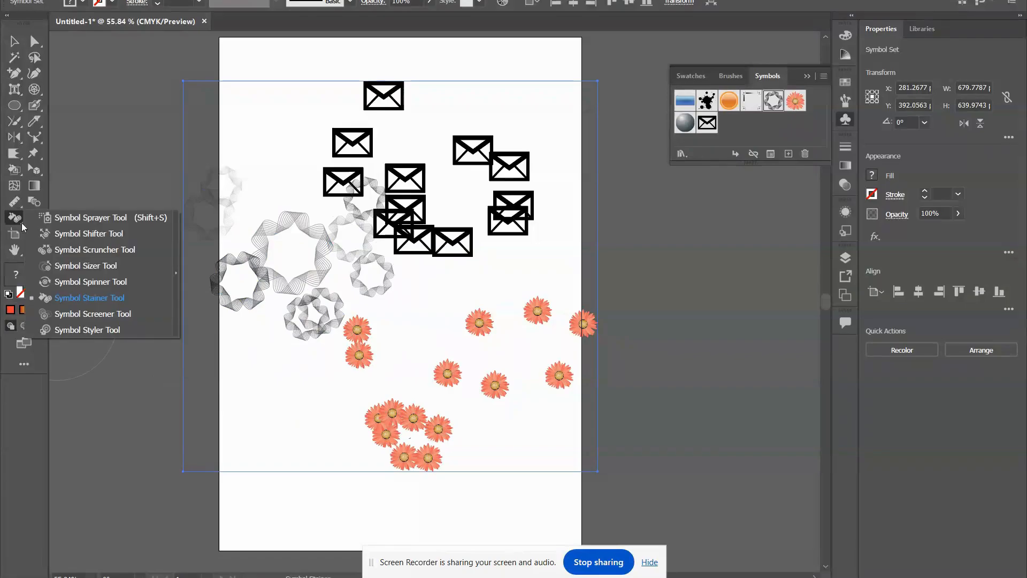
left_click(85, 329)
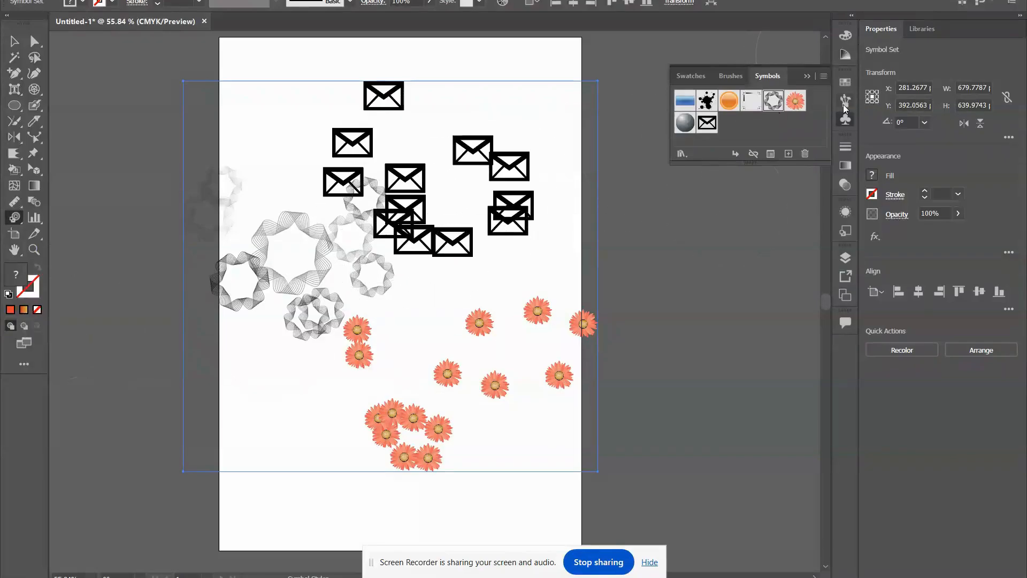
left_click(308, 0)
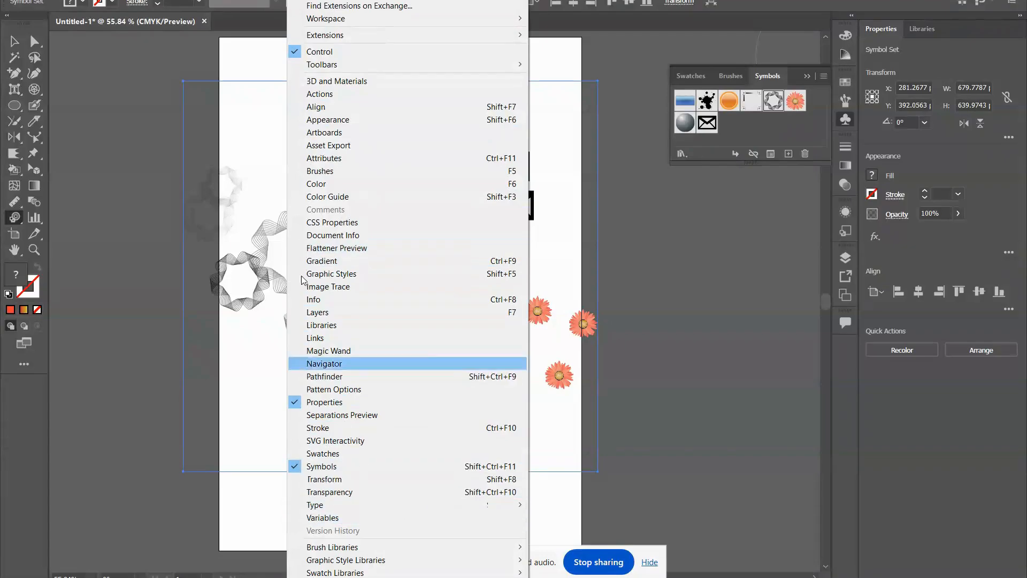
mouse_move(209, 0)
mouse_move(307, 0)
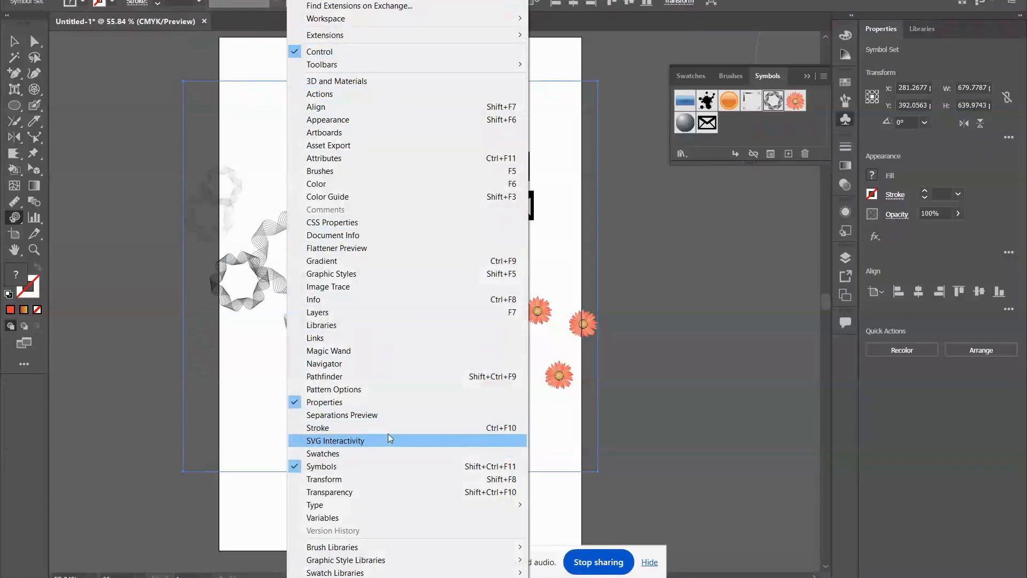
left_click(332, 273)
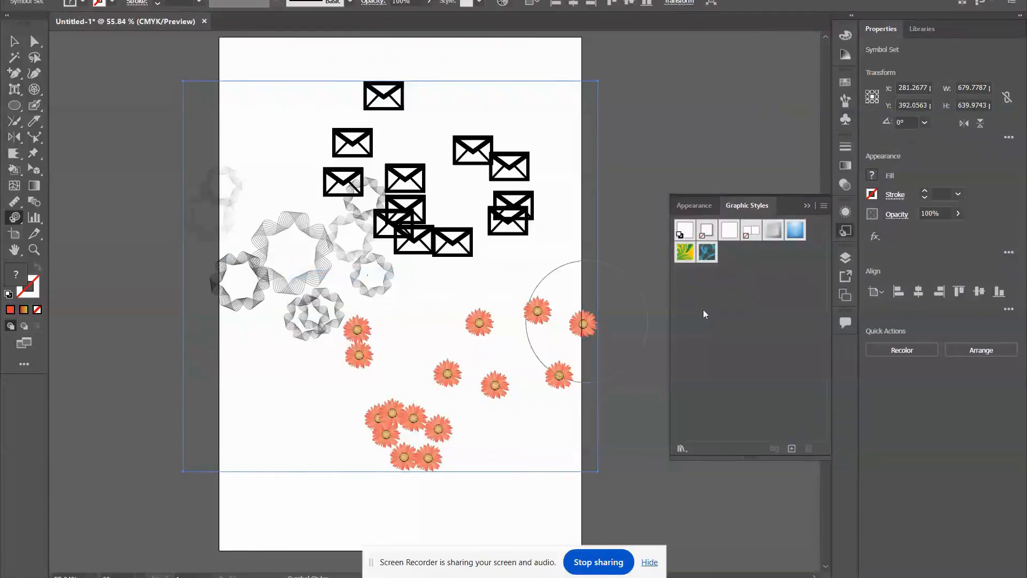
left_click(708, 250)
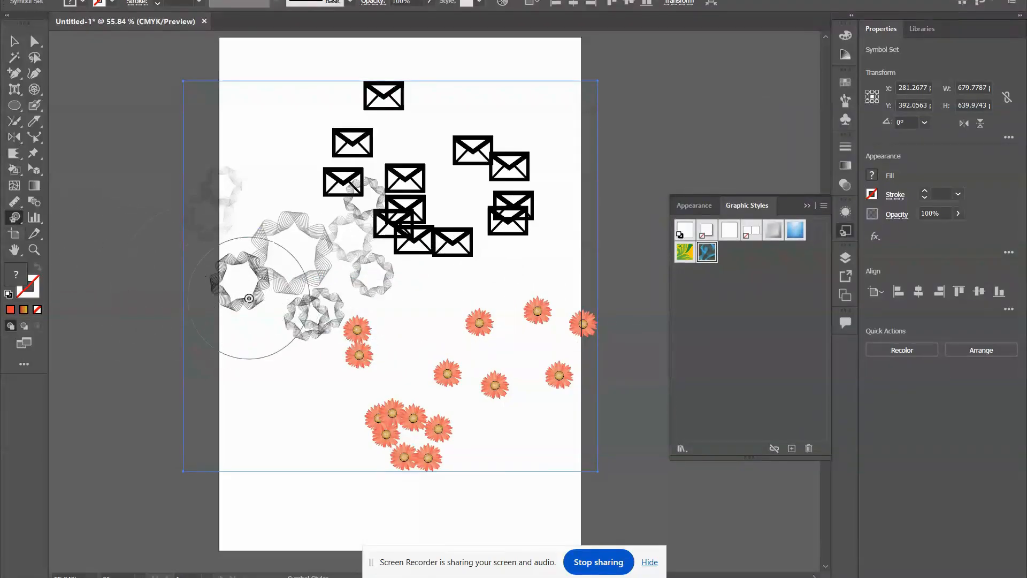
left_click(264, 288)
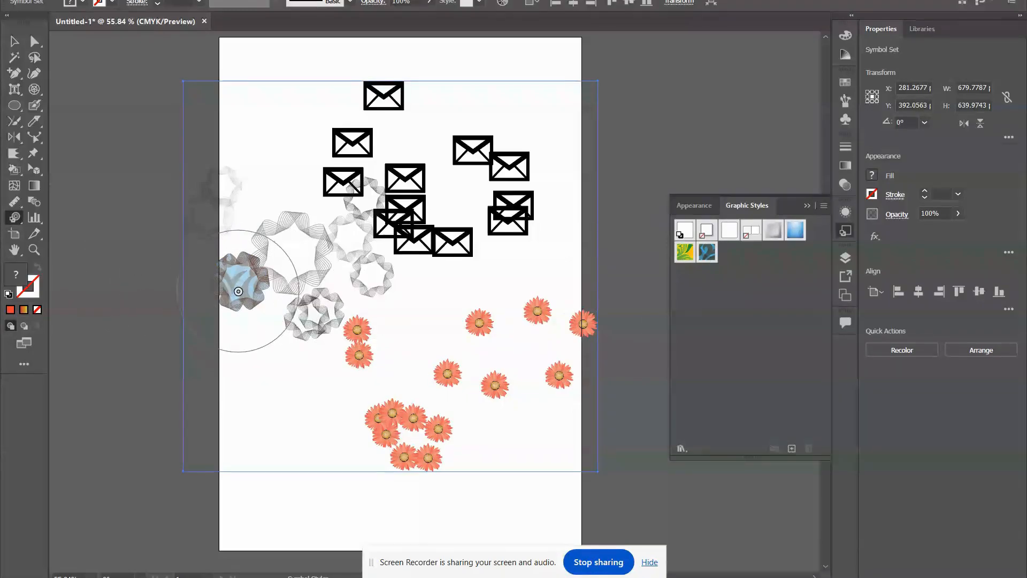
left_click(10, 221)
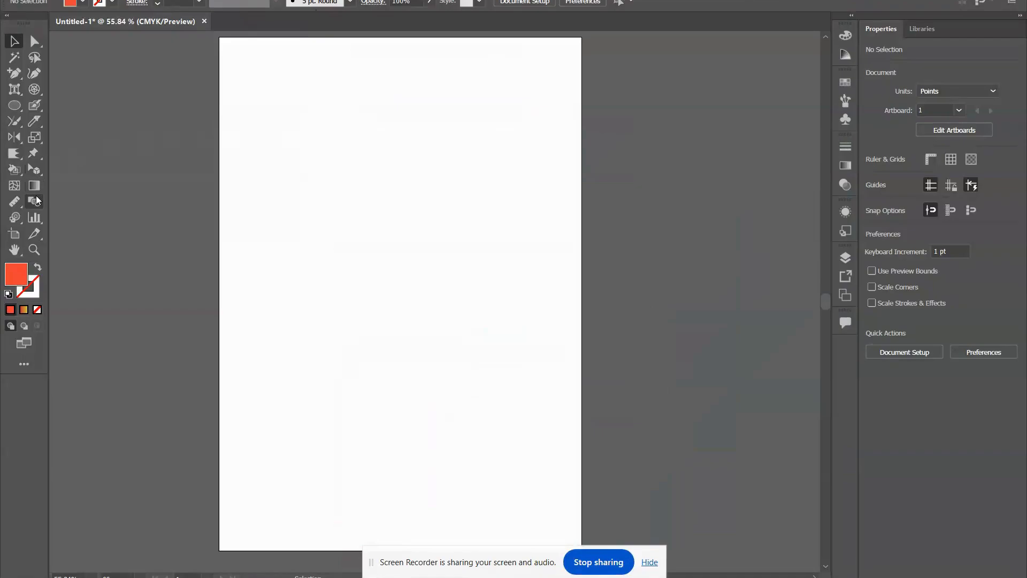
Draw a column graph across the upper part of the artboard and fill its first data column with 1, 2 and 3.
left_click(35, 217)
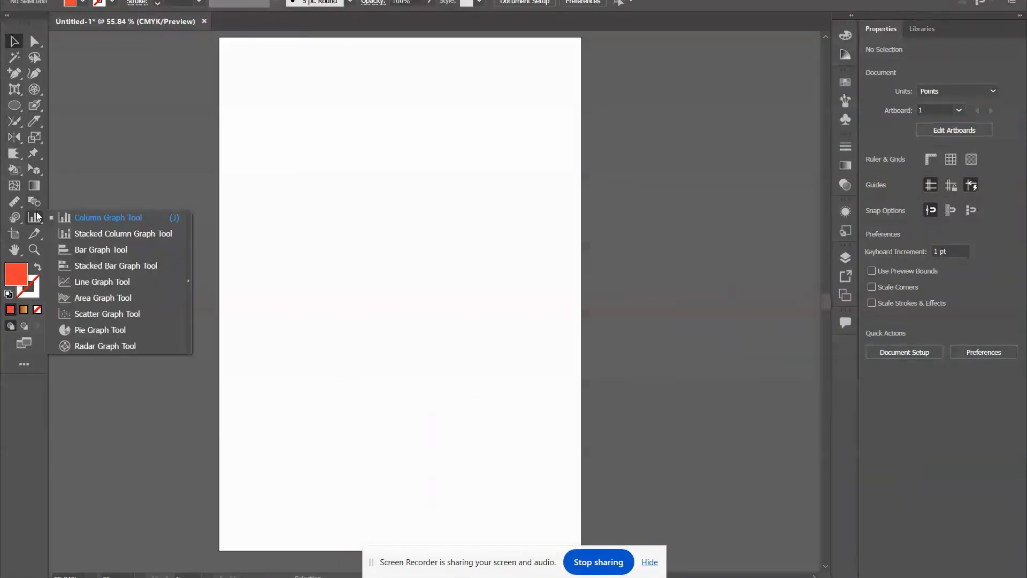
left_click(106, 218)
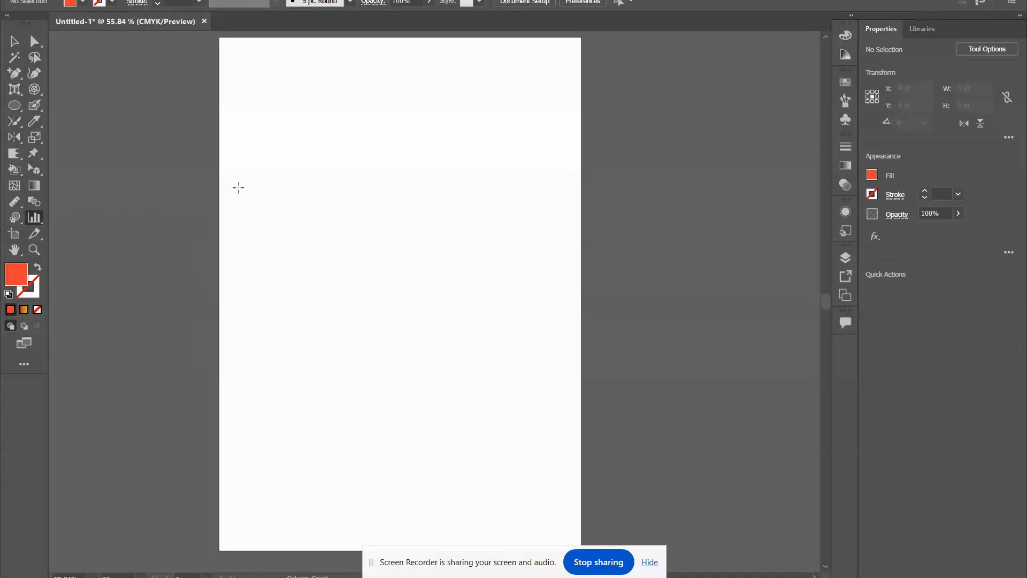
left_click(269, 113)
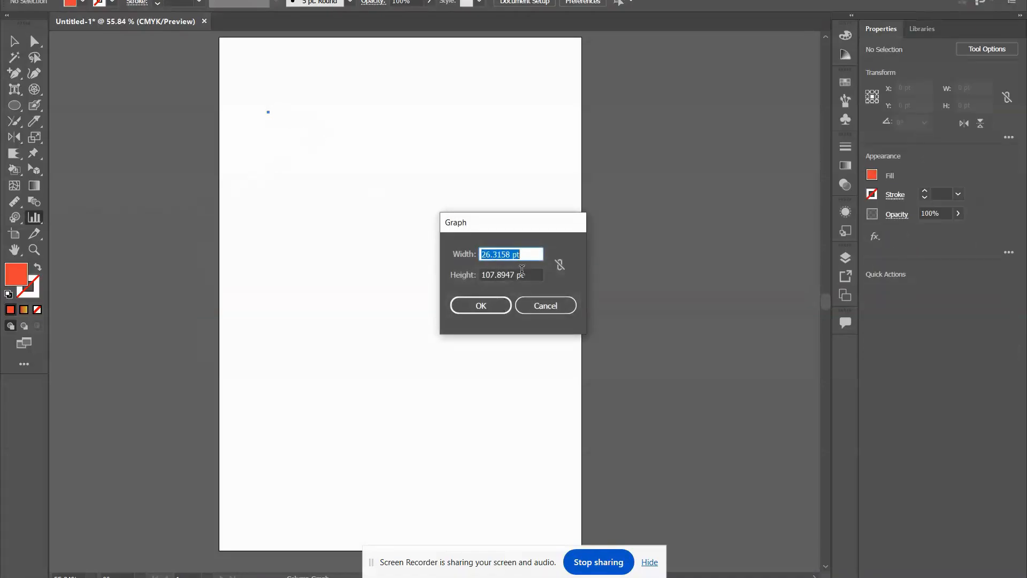
left_click(544, 306)
left_click_drag(285, 124, 567, 370)
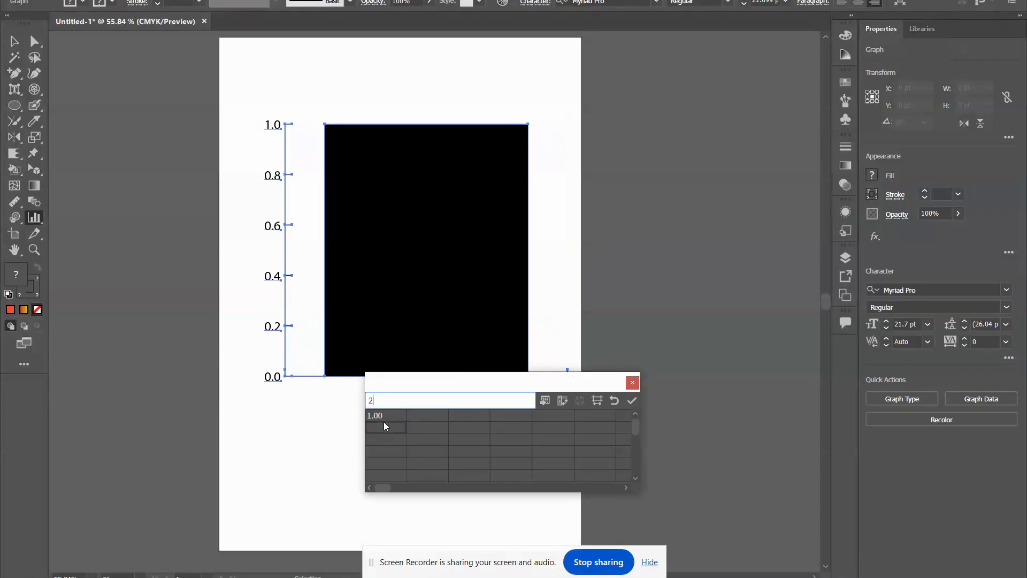
key("Return")
left_click(632, 401)
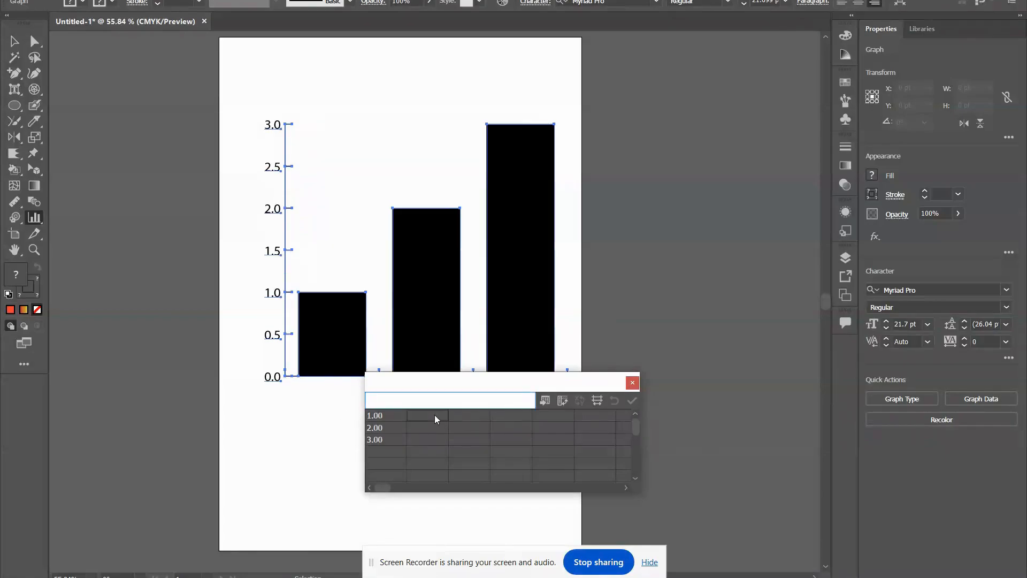
Add a second data column with 5, 1 and 2 to the column graph, apply it and close the data window.
type("5")
key("Return")
type("1")
key("Return")
type("2")
key("Return")
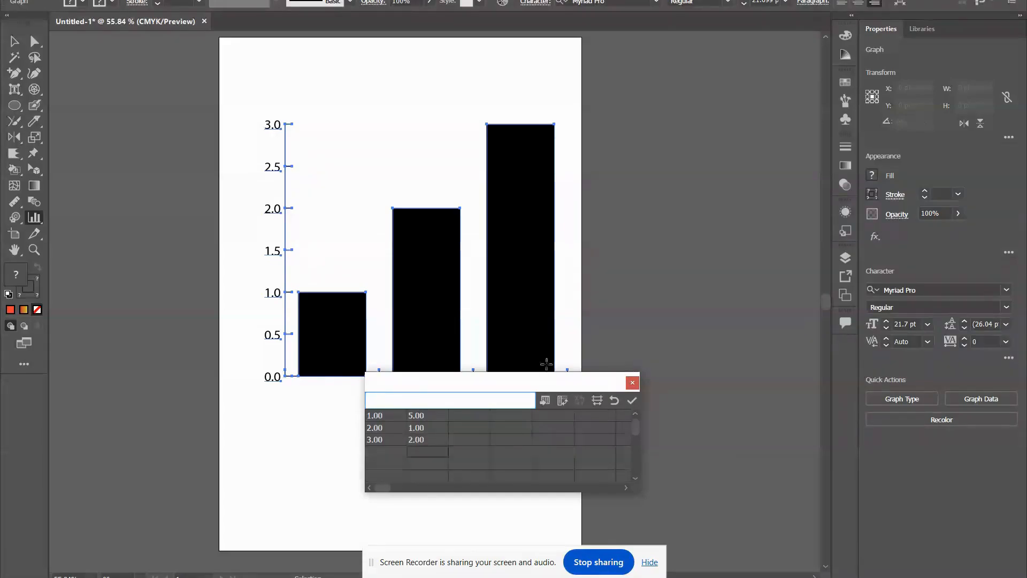
left_click(632, 401)
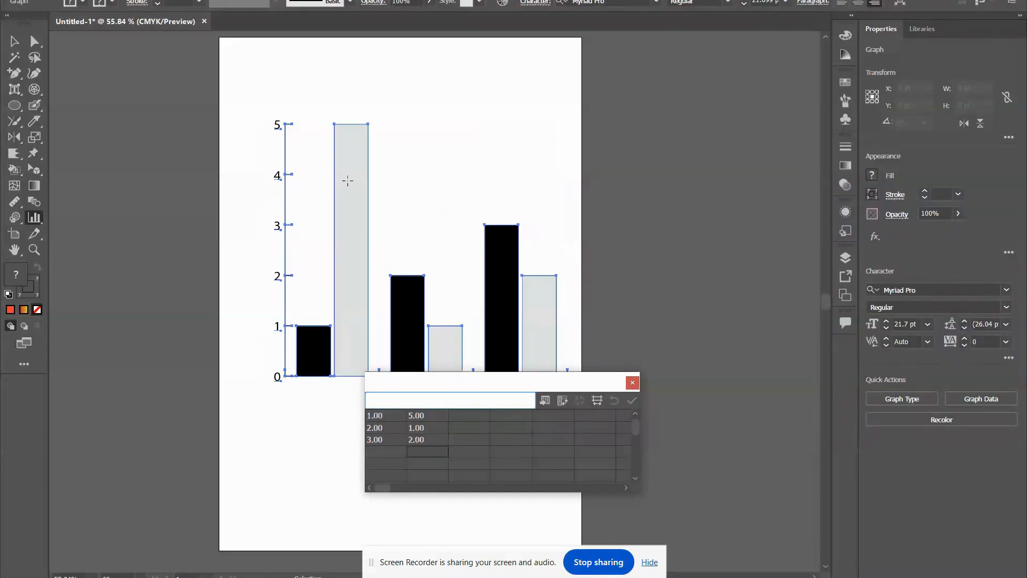
left_click(633, 383)
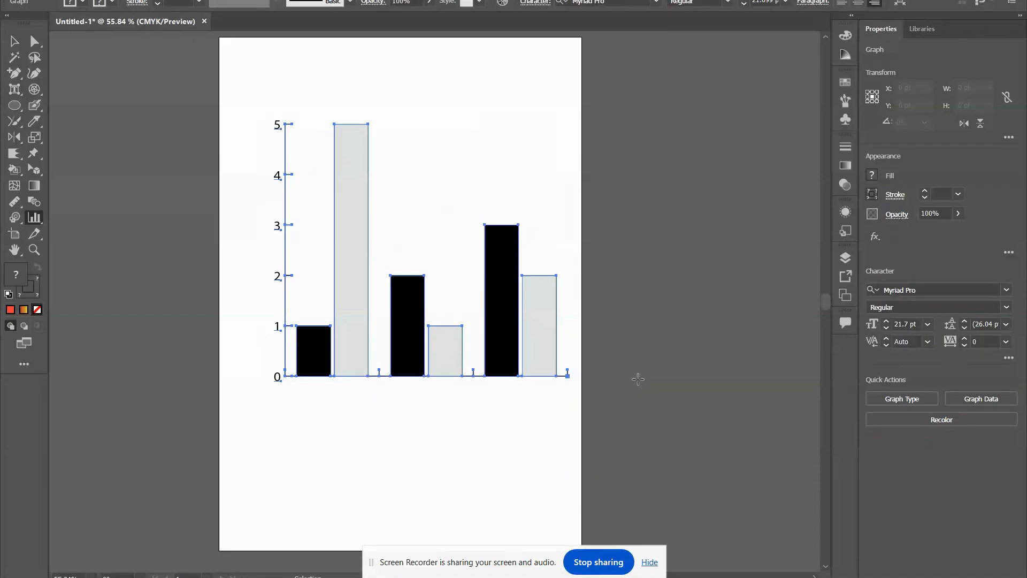
Draw a stacked column graph below the column graph with value pairs 1/8, 2/4, 3/2, 8/4, 7/8, 4/7 and 10/5.
left_click(34, 217)
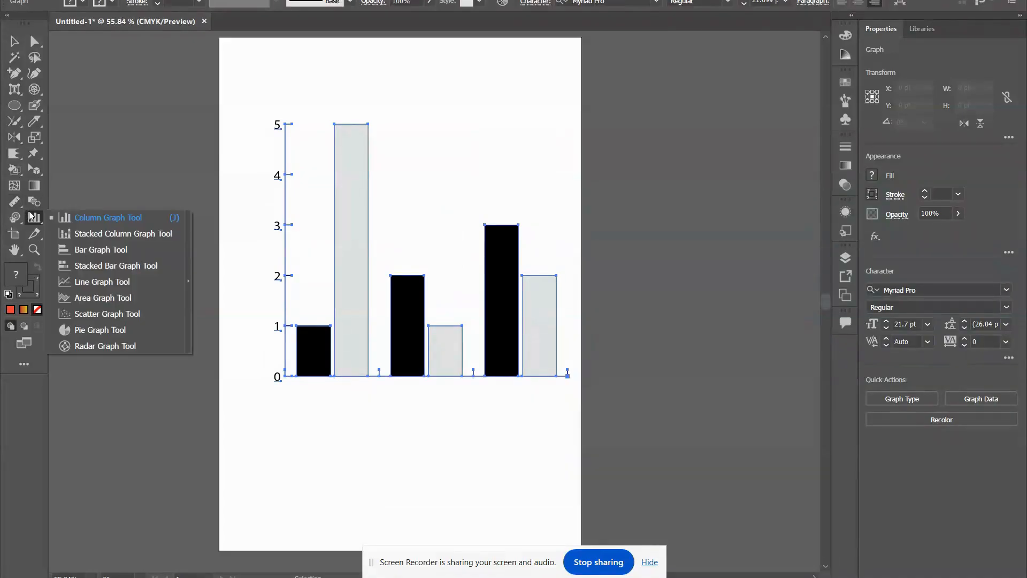
left_click(111, 237)
scroll(284, 253, "down", 4)
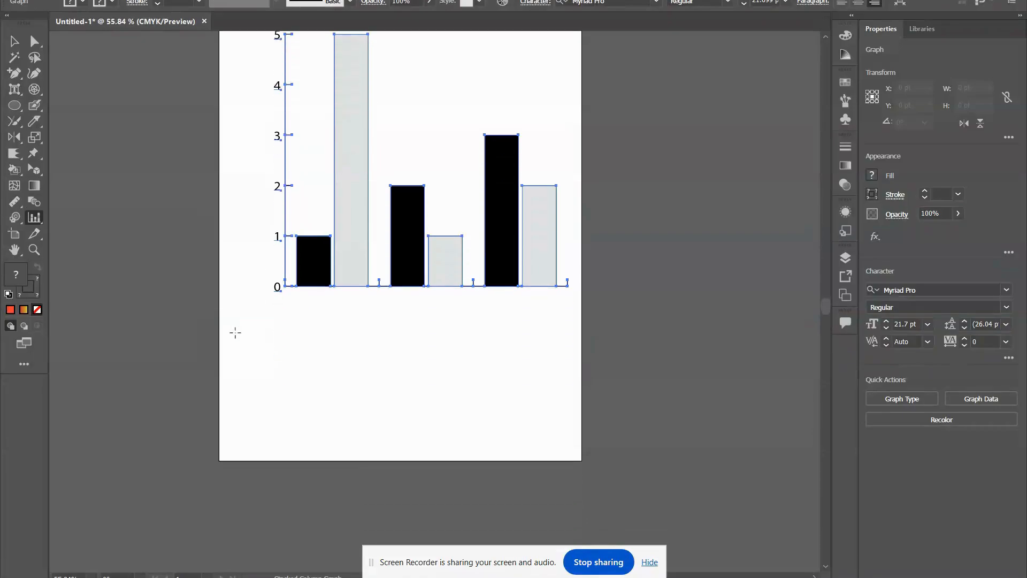
left_click_drag(235, 333, 584, 502)
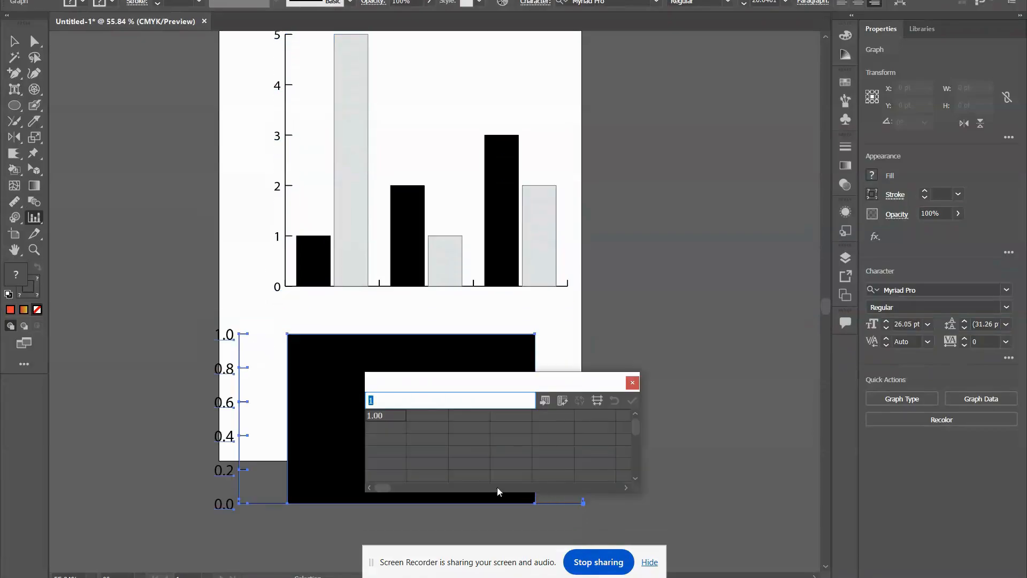
type("1.00\t8.00 2.00\t4.00 3.00\t2.00 8.00\t4.00 7.00\t8.00 4.00\t7.00")
key("Return")
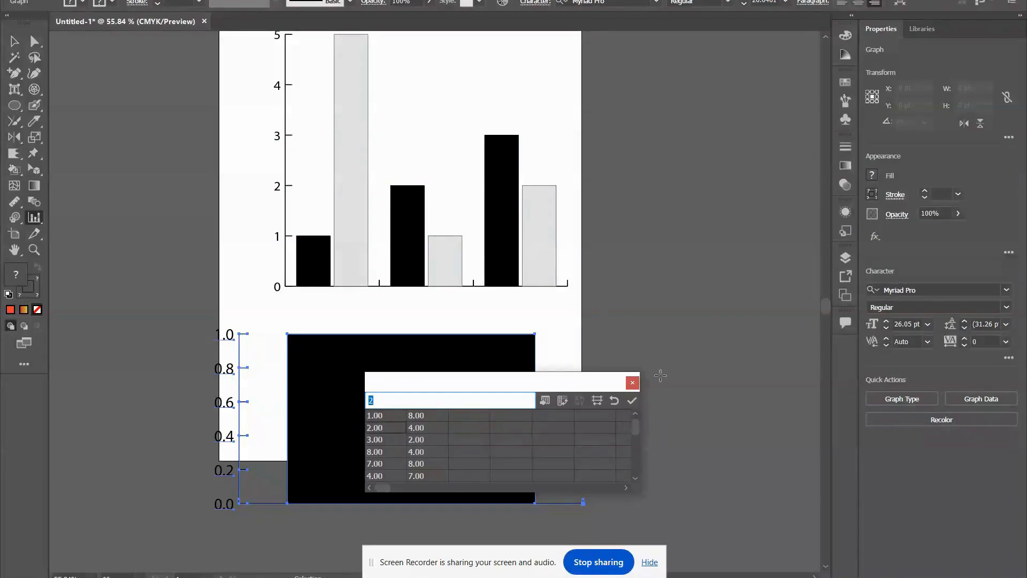
left_click(632, 401)
scroll(519, 356, "down", 6)
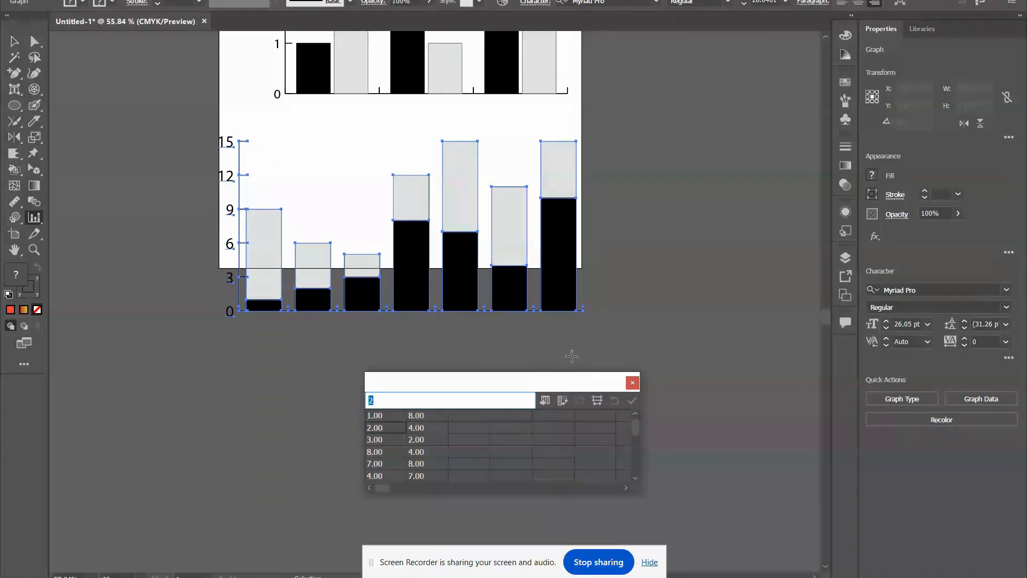
left_click(633, 383)
Draw a bar graph overlapping the artboard's upper-left corner and fill it with the stacked column graph's data.
scroll(321, 299, "up", 1)
left_click(33, 218)
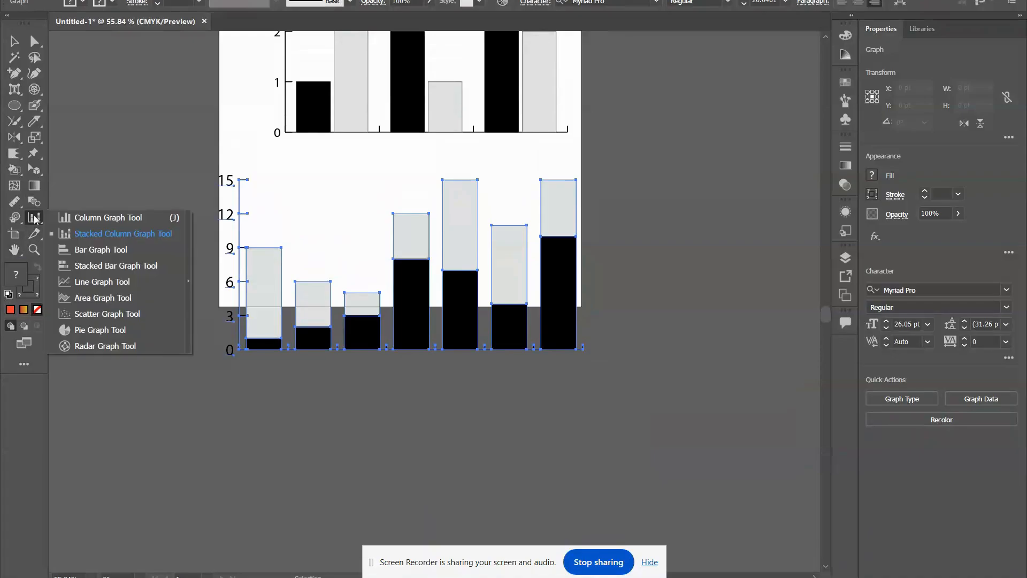
left_click(119, 250)
scroll(123, 251, "up", 6)
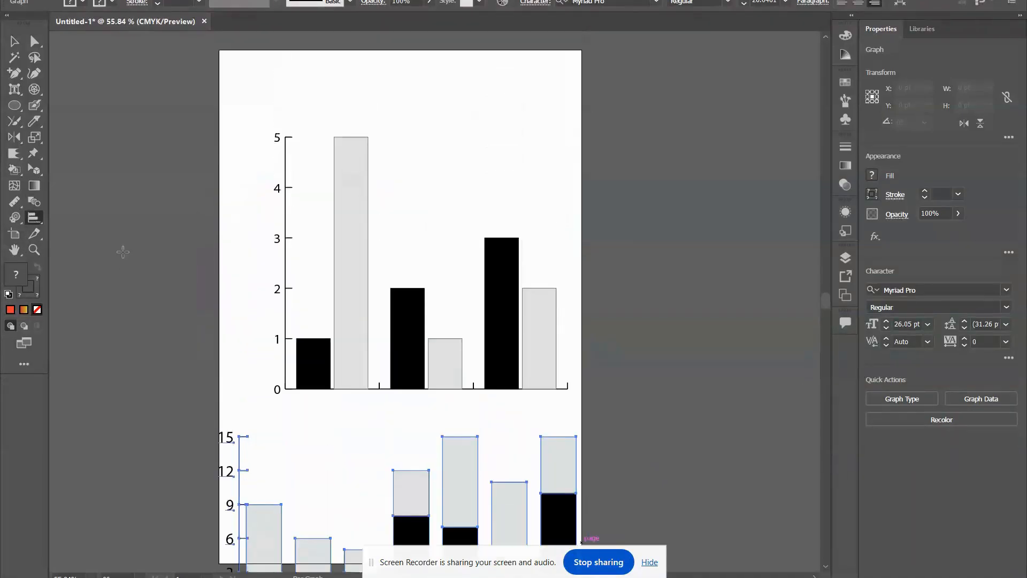
scroll(122, 251, "up", 3)
left_click_drag(113, 91, 456, 266)
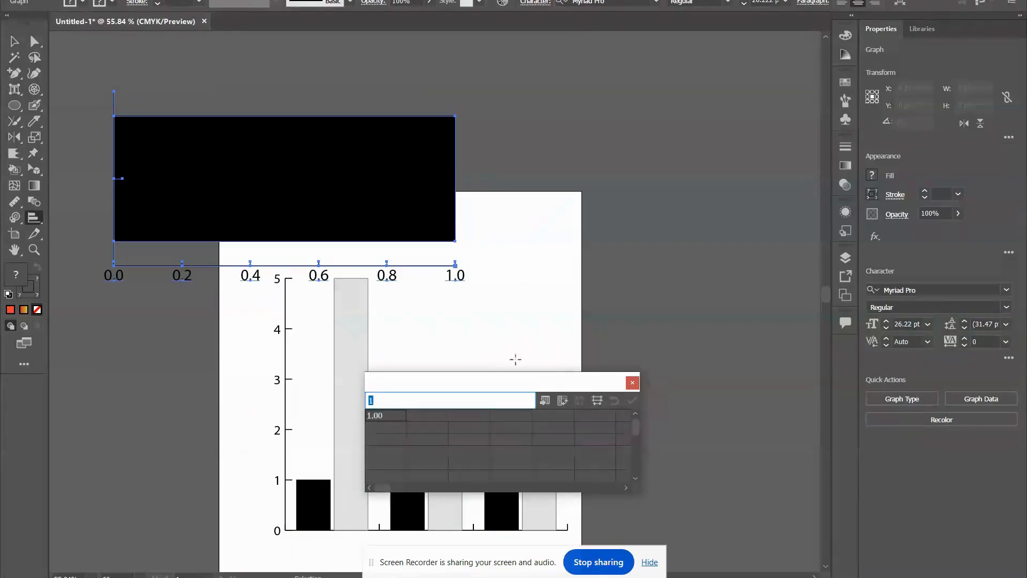
type("1.00\t8.00 2.00\t4.00 3.00\t2.00 8.00\t4.00 7.00\t8.00 4.00\t7.00 10.00\t5.00")
left_click(631, 401)
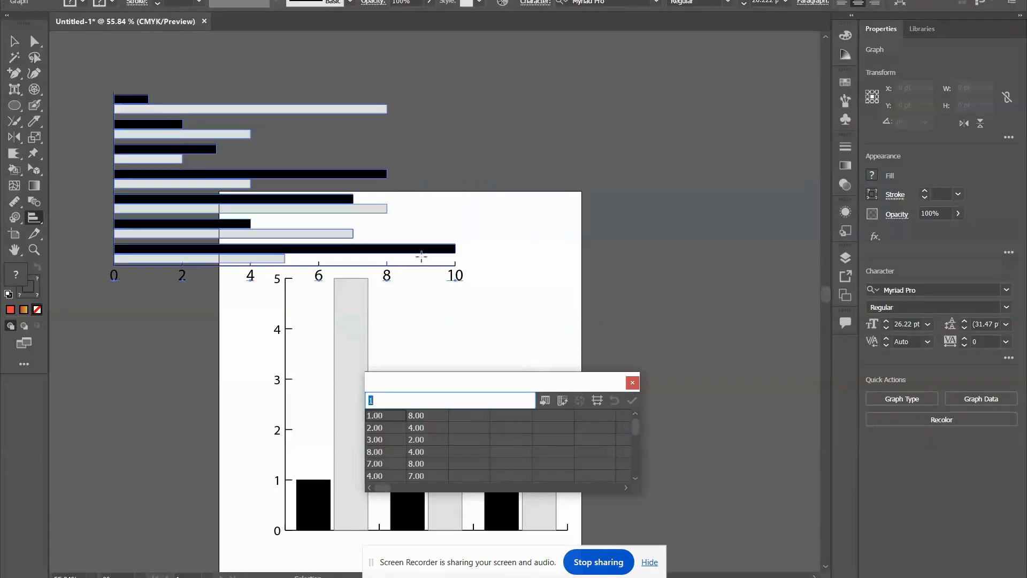
Deselect the graphs and close the graph data window.
scroll(224, 226, "up", 1)
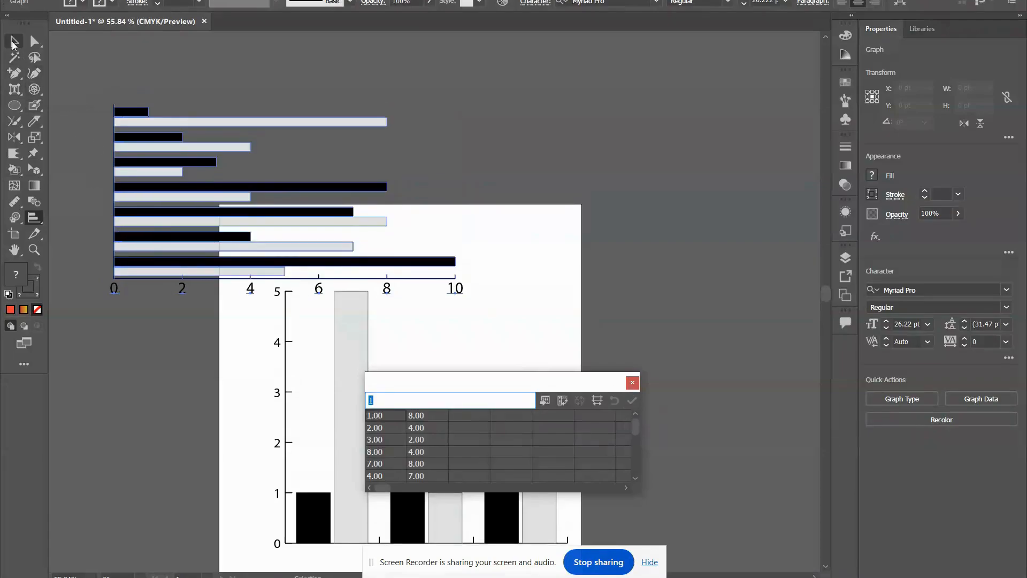
left_click(14, 43)
left_click(149, 76)
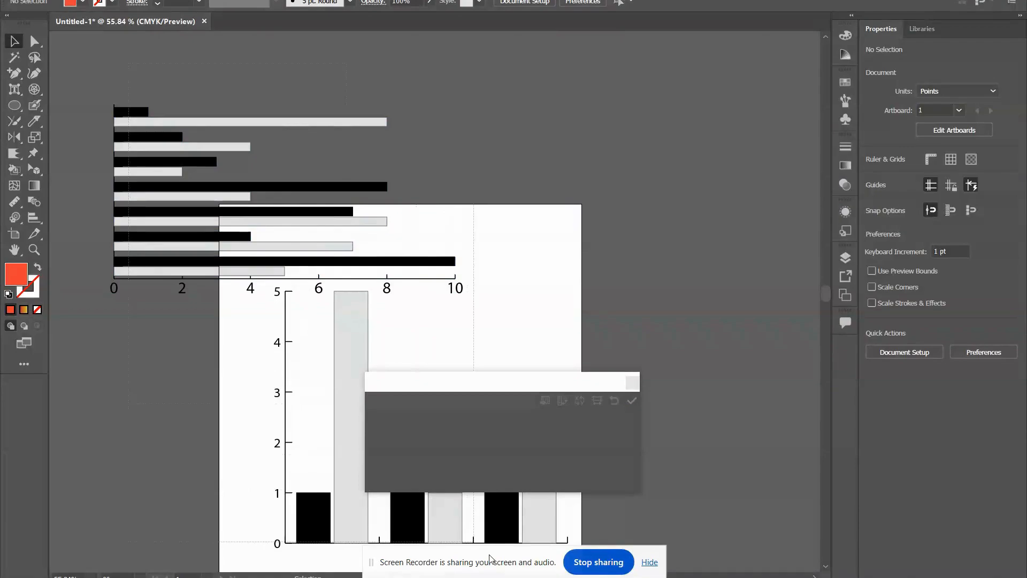
left_click(503, 532)
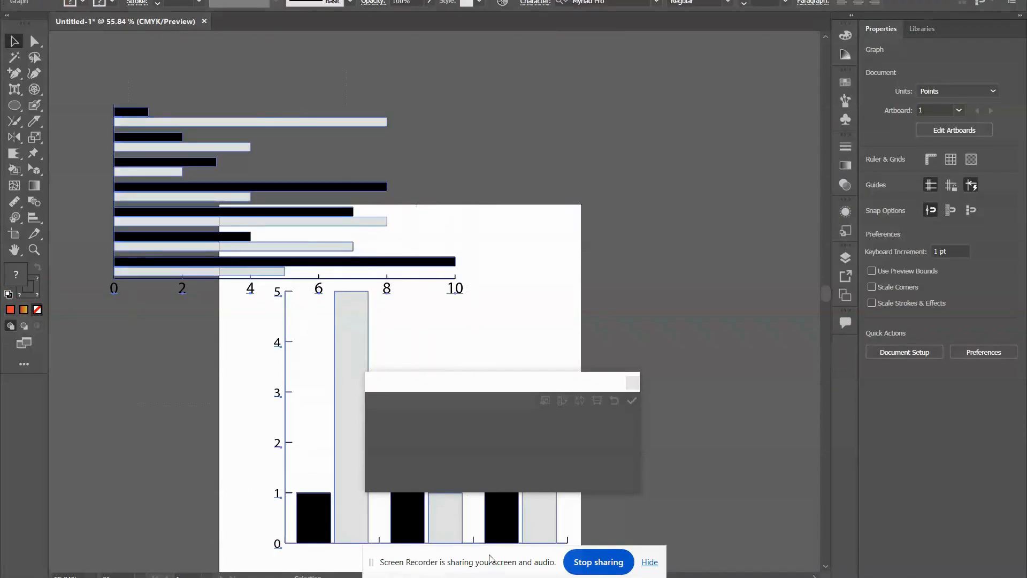
left_click(653, 379)
left_click(632, 382)
Delete the bar graph and the column graph, keeping the stacked column graph.
scroll(523, 314, "down", 3)
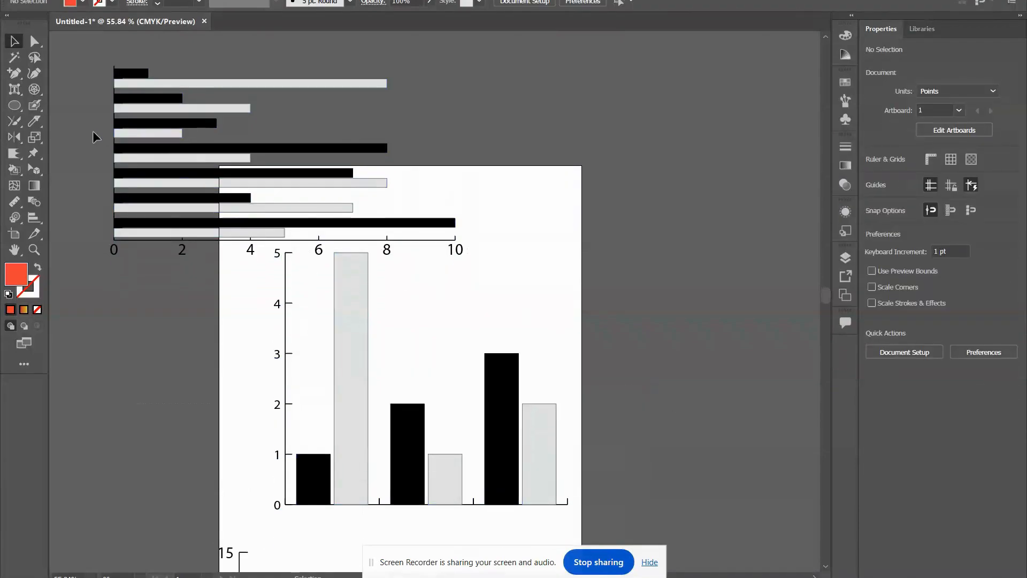
left_click(481, 527)
key("Delete")
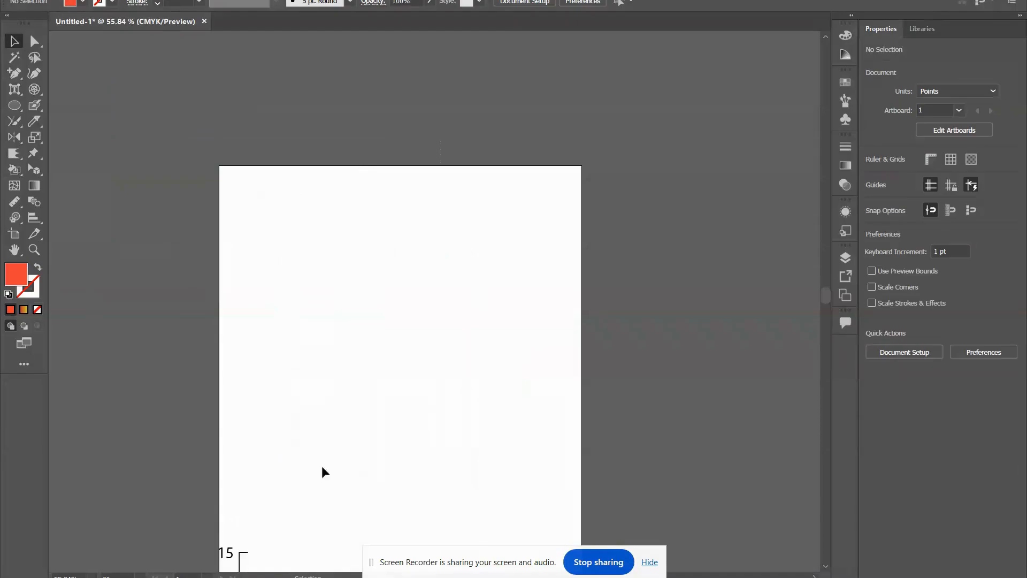
Draw a stacked bar graph across the artboard's upper part with the copied value pairs 1/8, 2/4, 3/2, 8/4, 7/8, 4/7 and 10/5.
left_click(35, 214)
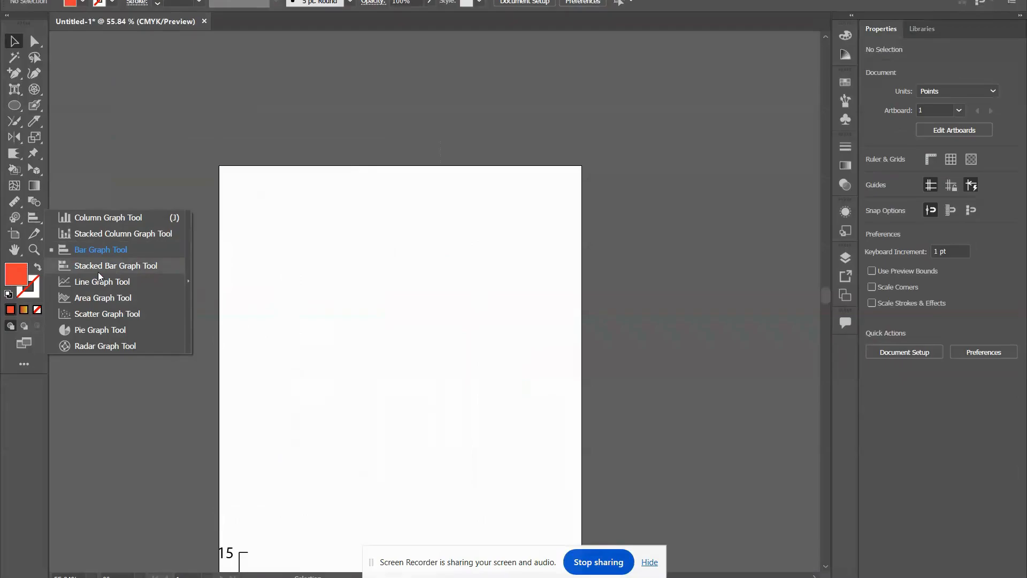
left_click(97, 271)
left_click_drag(237, 212, 564, 412)
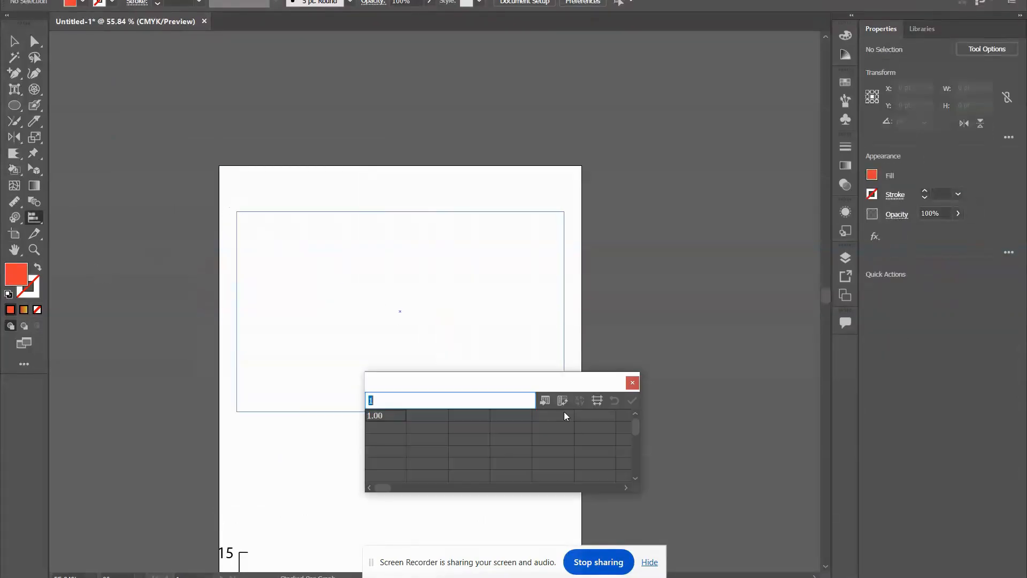
type("1.00\t8.00 2.00\t4.00 3.00\t2.00 8.00\t4.00 7.00\t8.00 4.00\t7.00")
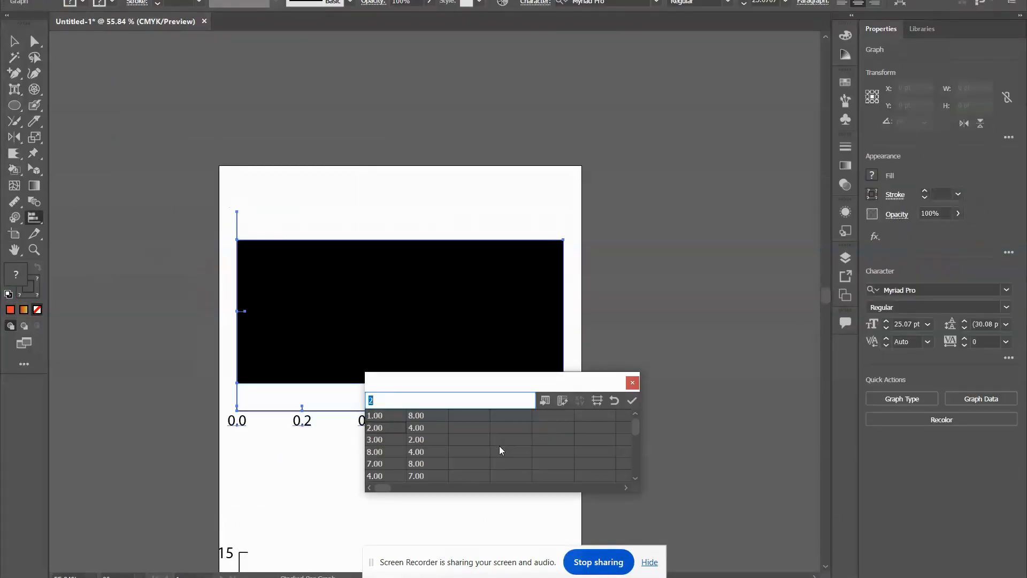
left_click(632, 401)
scroll(615, 422, "down", 3)
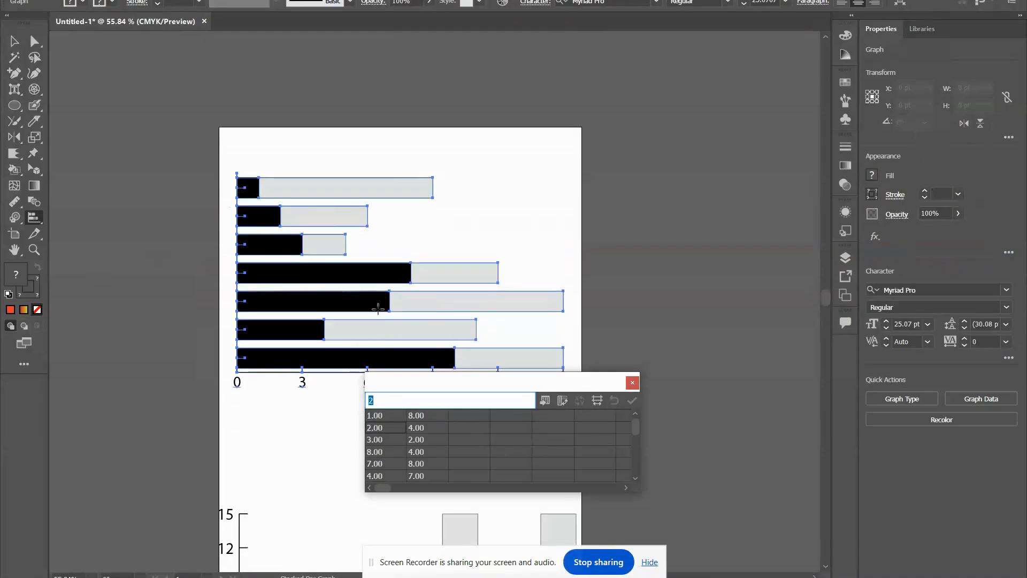
left_click(633, 383)
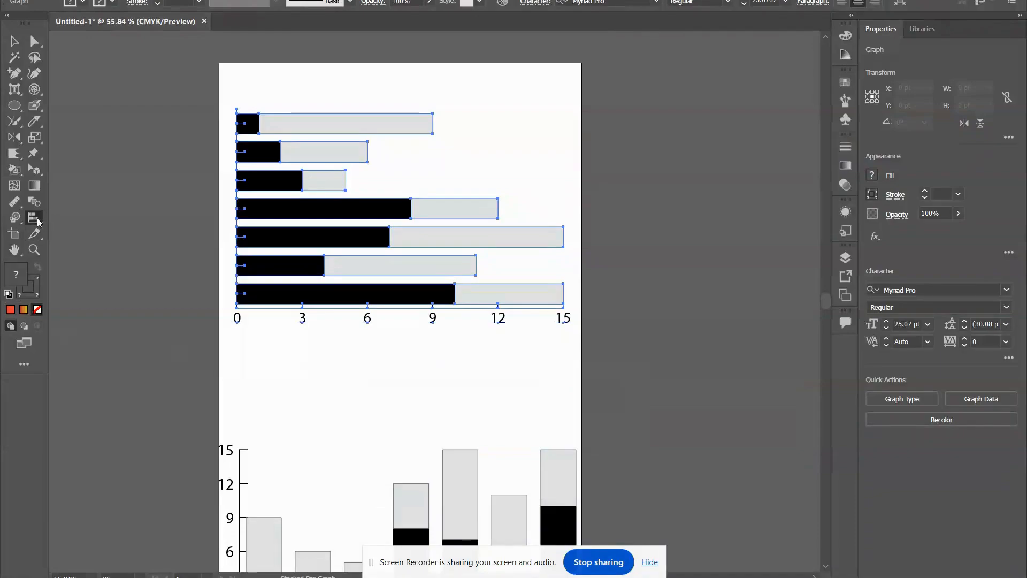
Draw a line graph overlapping the artboard's upper edge and fill it with the same seven copied value pairs.
left_click_drag(38, 222, 64, 282)
scroll(712, 301, "up", 5)
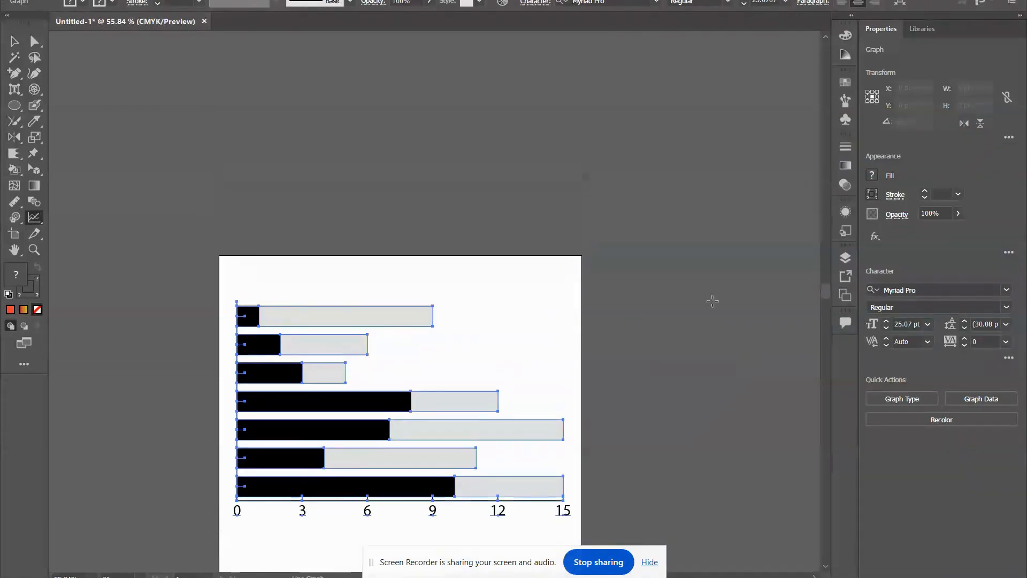
left_click_drag(360, 70, 703, 277)
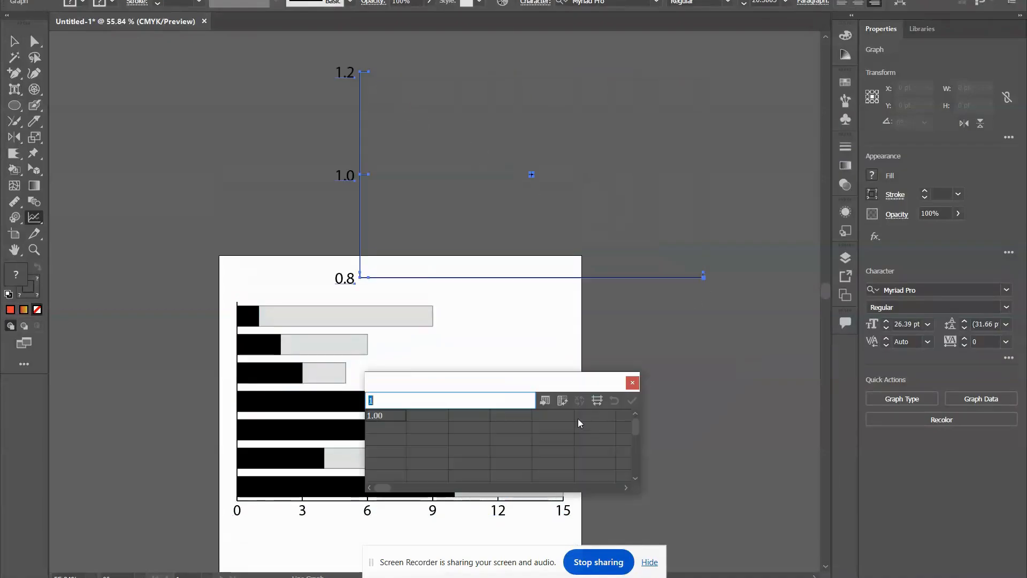
type("1.00\t8.00 2.00\t4.00 3.00\t2.00 8.00\t4.00 7.00\t8.00 4.00\t7.00 10.00\t5.00")
left_click(632, 400)
scroll(545, 302, "up", 1)
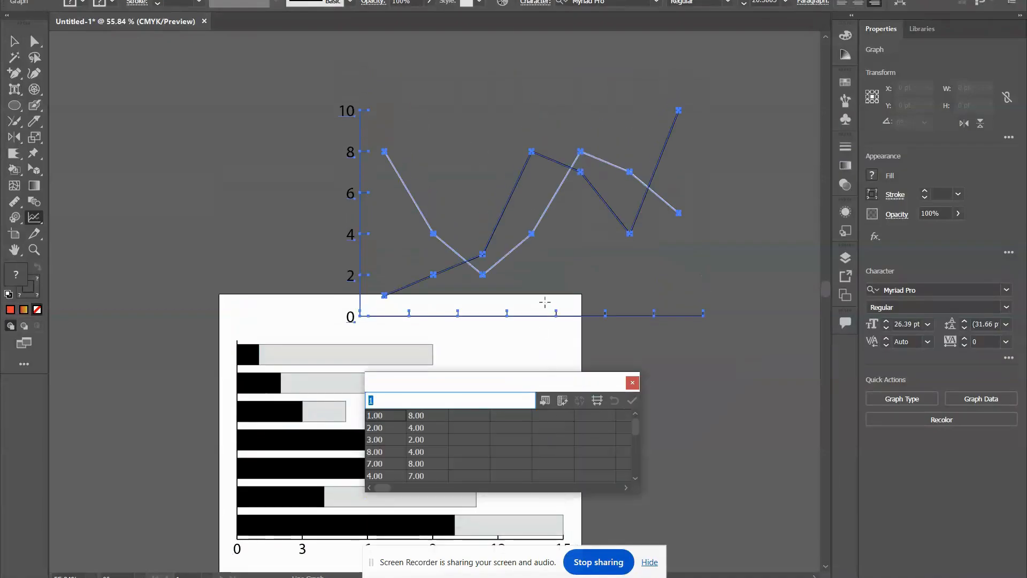
scroll(322, 281, "down", 3)
scroll(85, 253, "up", 2)
scroll(278, 220, "down", 4)
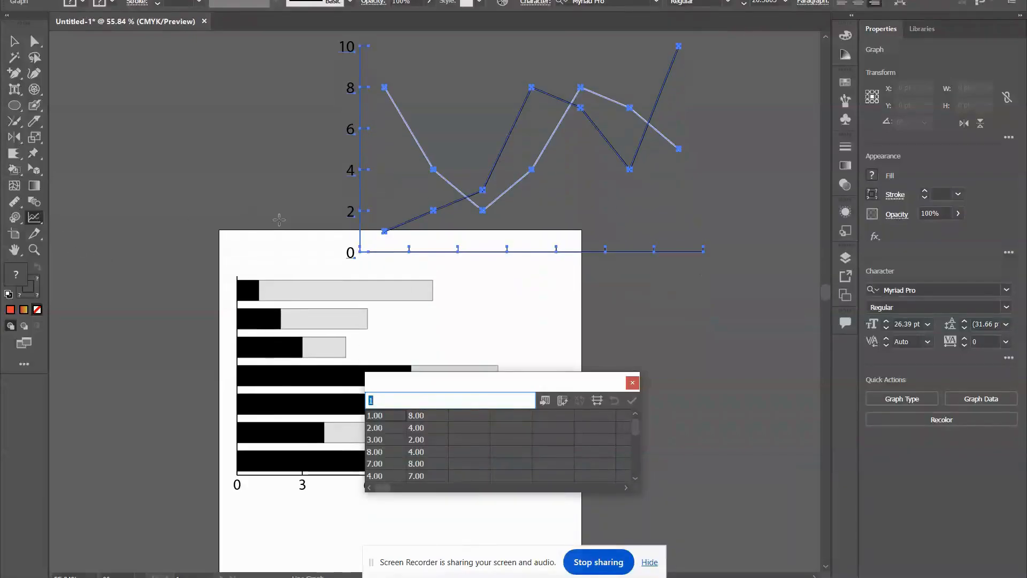
Delete all the graphs in the document.
left_click(14, 41)
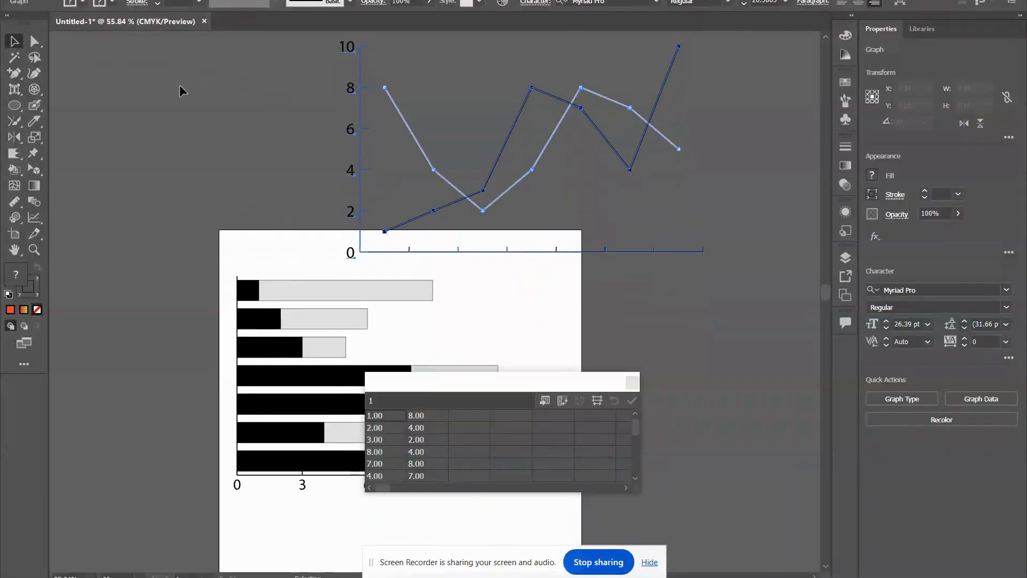
scroll(435, 303, "down", 4)
key("ctrl+a")
key("Delete")
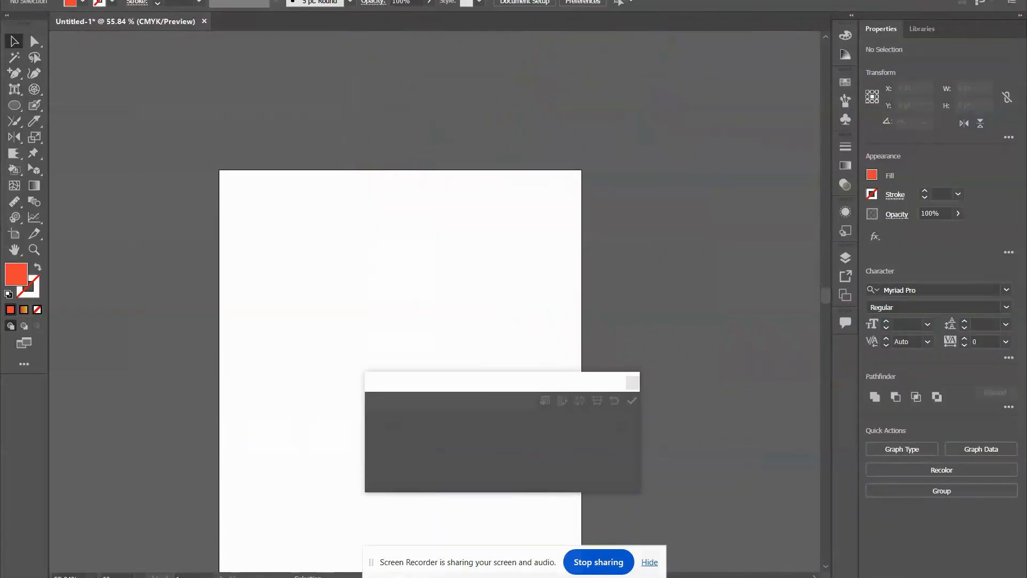
Draw an area graph across the artboard's upper half and fill it with the copied value pairs.
scroll(99, 214, "down", 4)
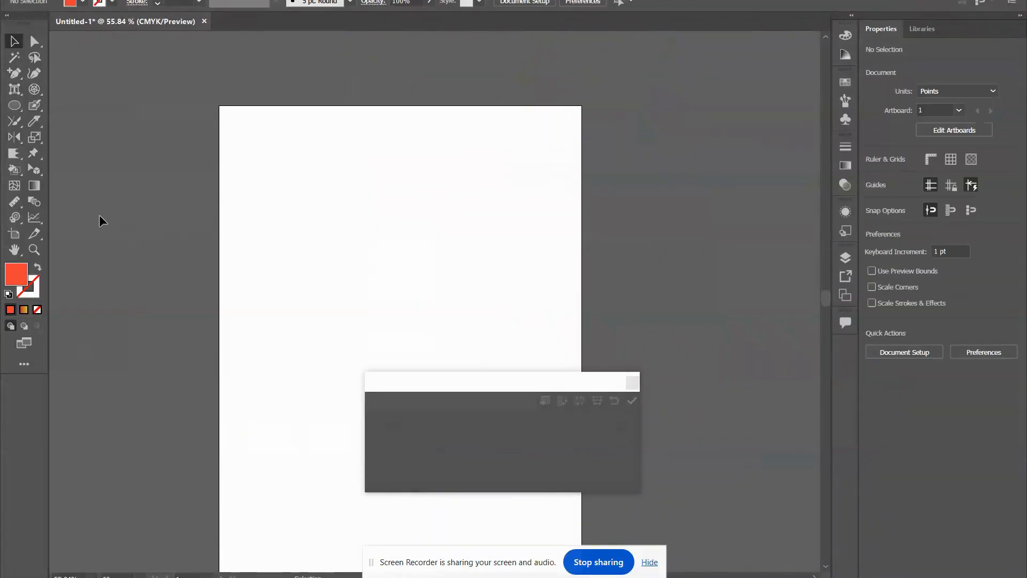
left_click(33, 217)
left_click(82, 297)
scroll(286, 236, "down", 3)
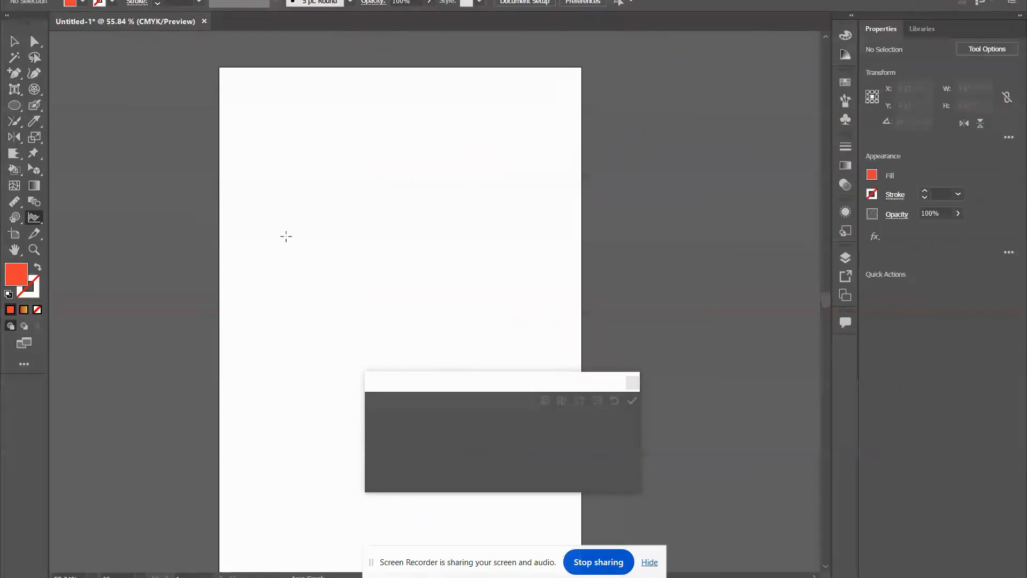
left_click_drag(258, 116, 584, 351)
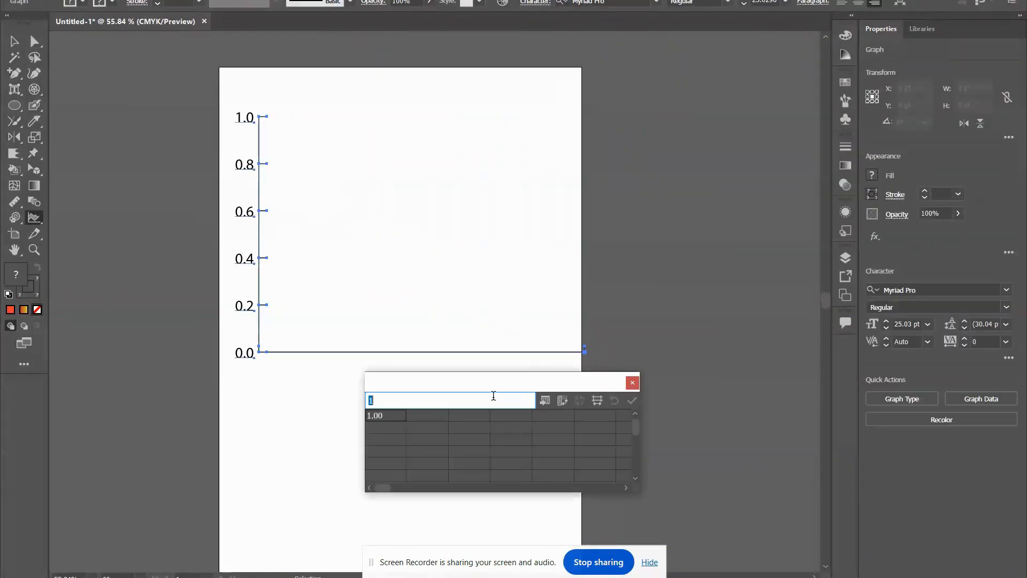
type("1.00\t8.00 2.00\t4.00 3.00\t2.00 8.00\t4.00 7.00\t8.00 4.00\t7.00")
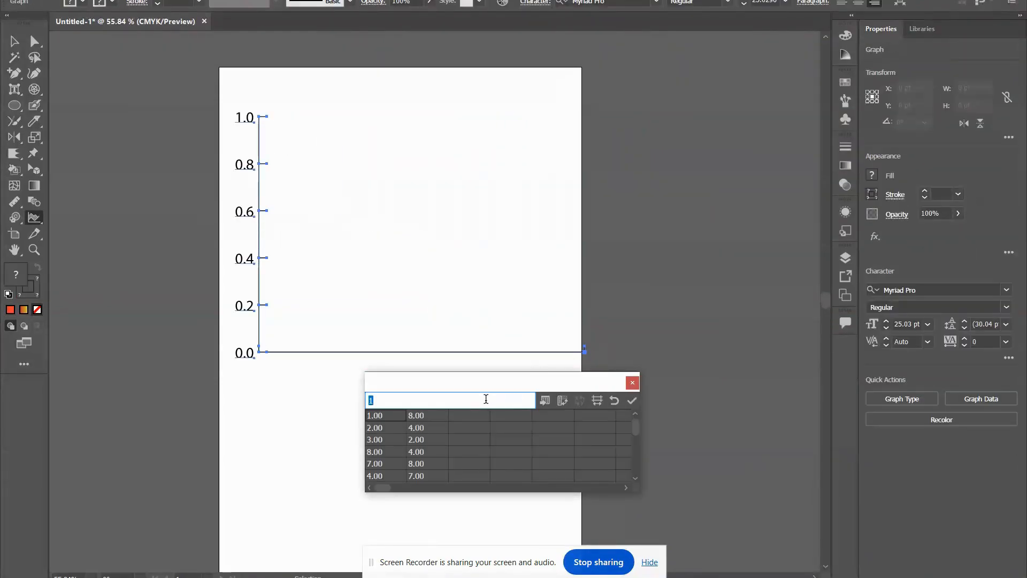
left_click(630, 400)
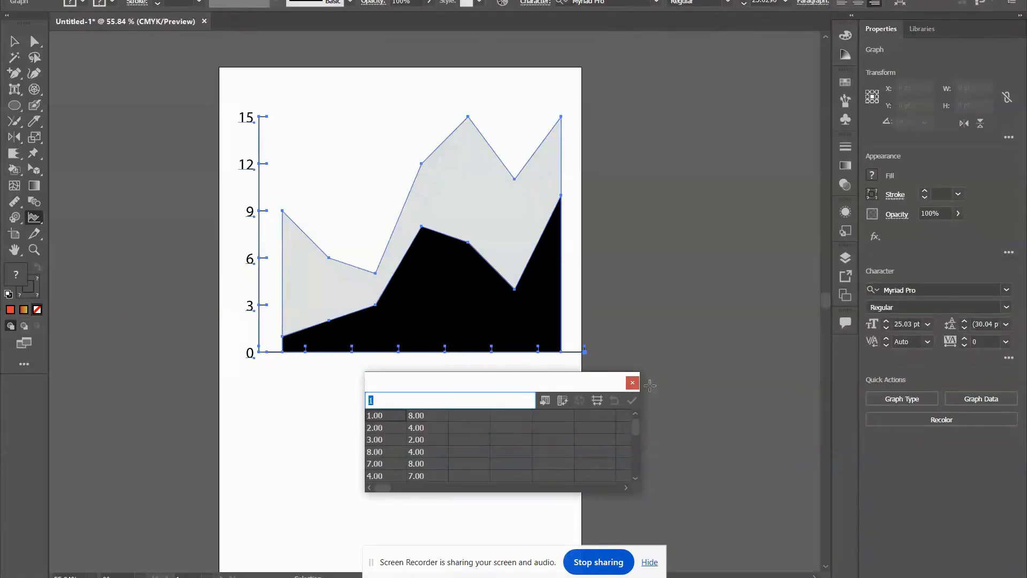
Replace the area graph with a scatter graph spanning the artboard's width and fill it with the copied value pairs.
left_click(632, 382)
key("Delete")
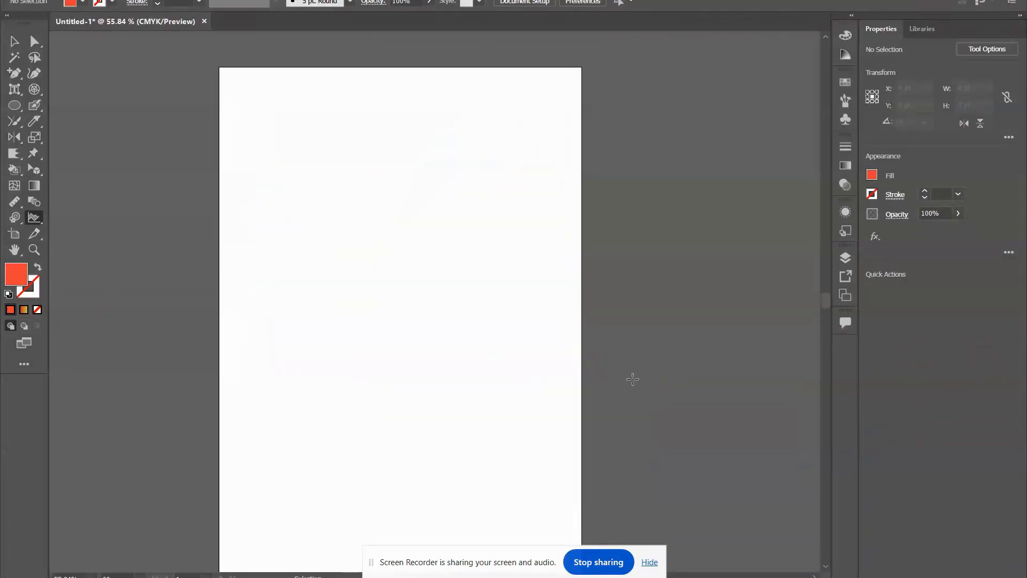
left_click(35, 217)
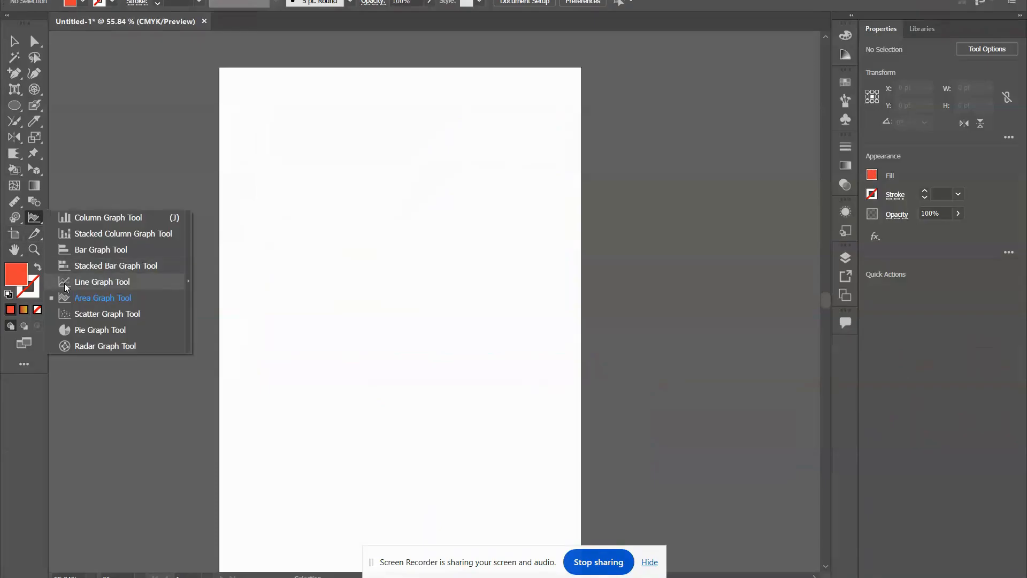
left_click(78, 312)
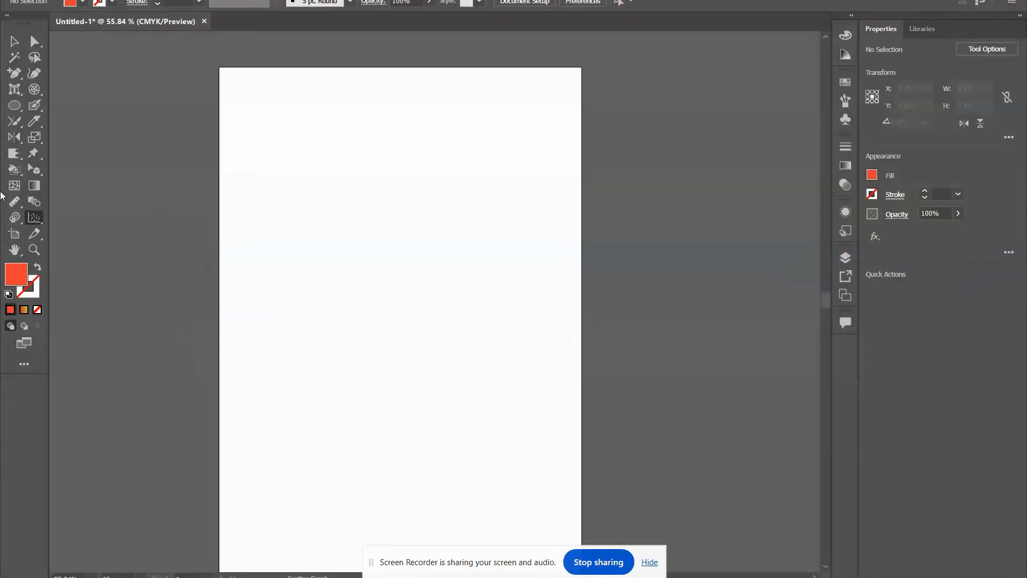
left_click_drag(226, 116, 581, 405)
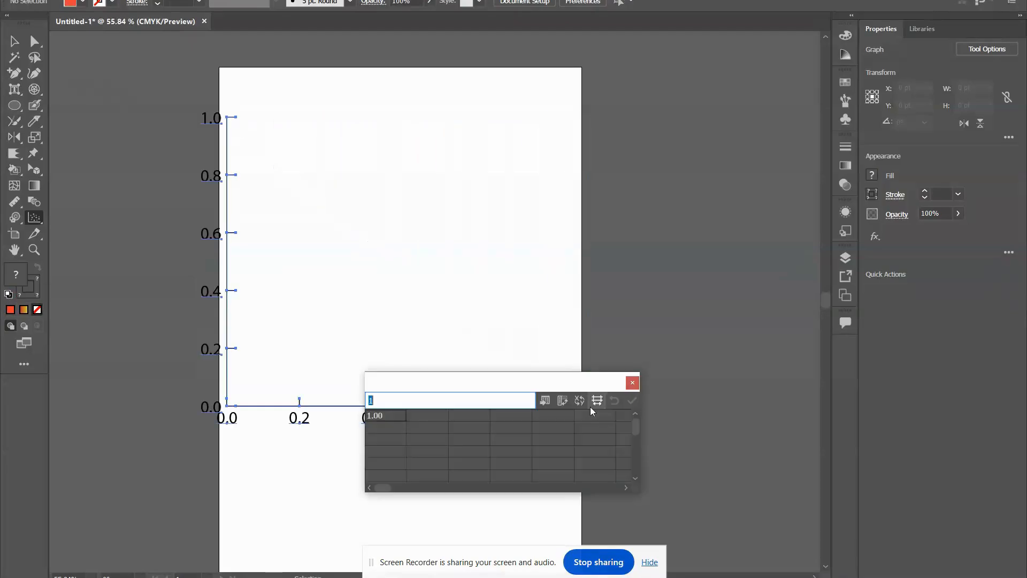
type("1.00\t8.00 2.00\t4.00 3.00\t2.00 8.00\t4.00 7.00\t8.00 4.00\t7.00")
key("Down")
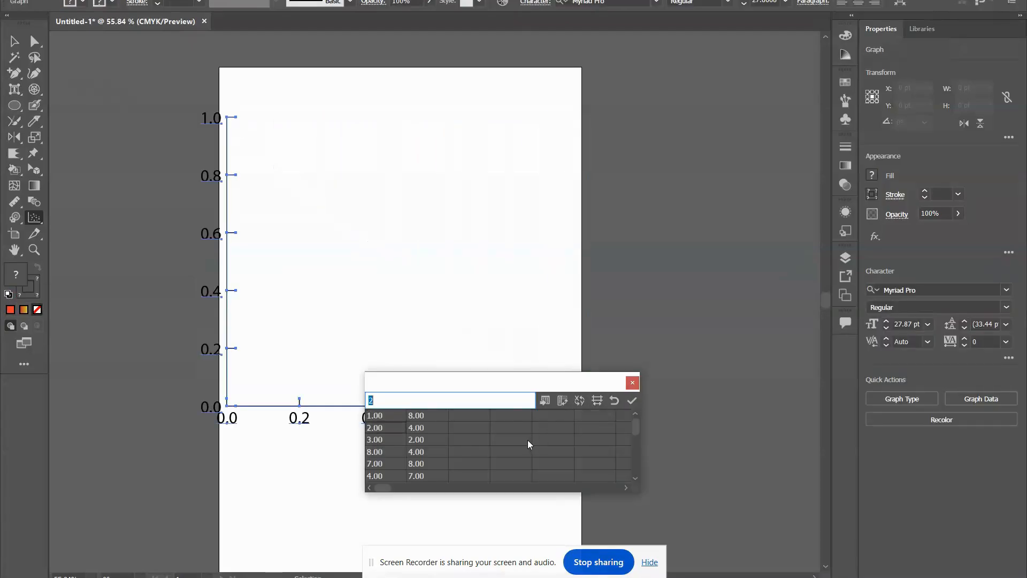
left_click(632, 401)
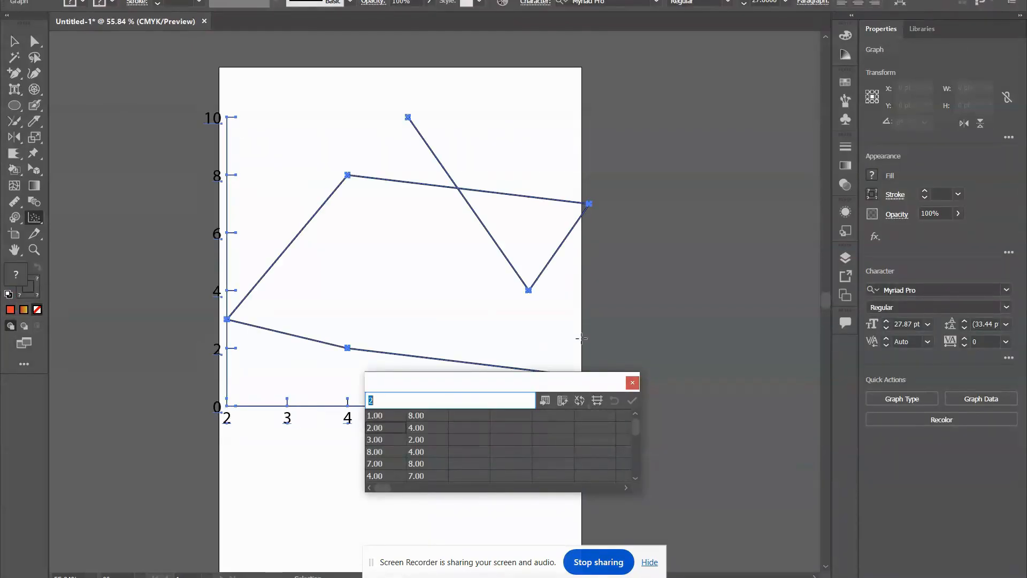
Replace the scatter graph with a pie graph in the artboard's upper half, using the copied value pairs.
left_click(632, 383)
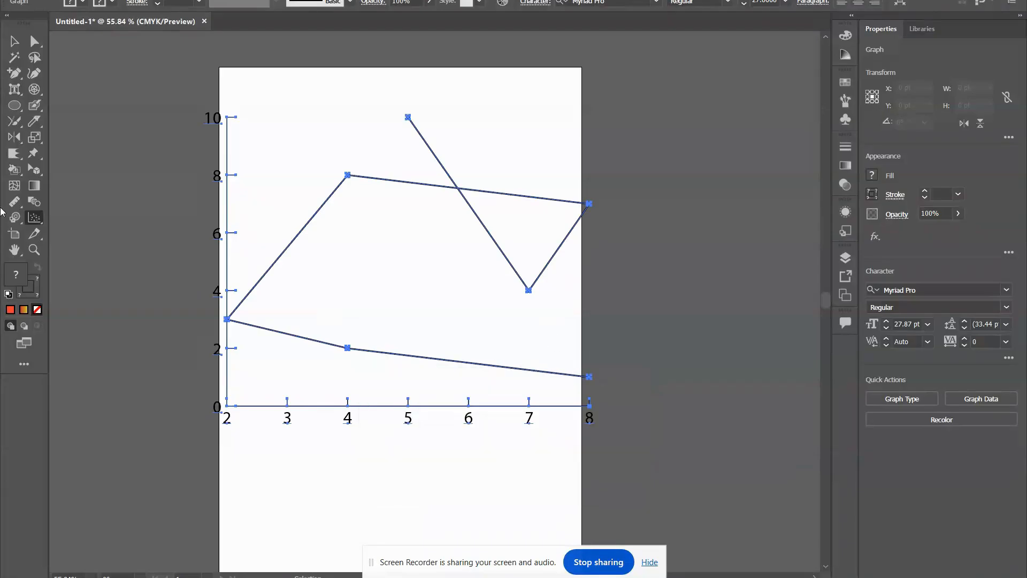
key("Delete")
left_click(39, 223)
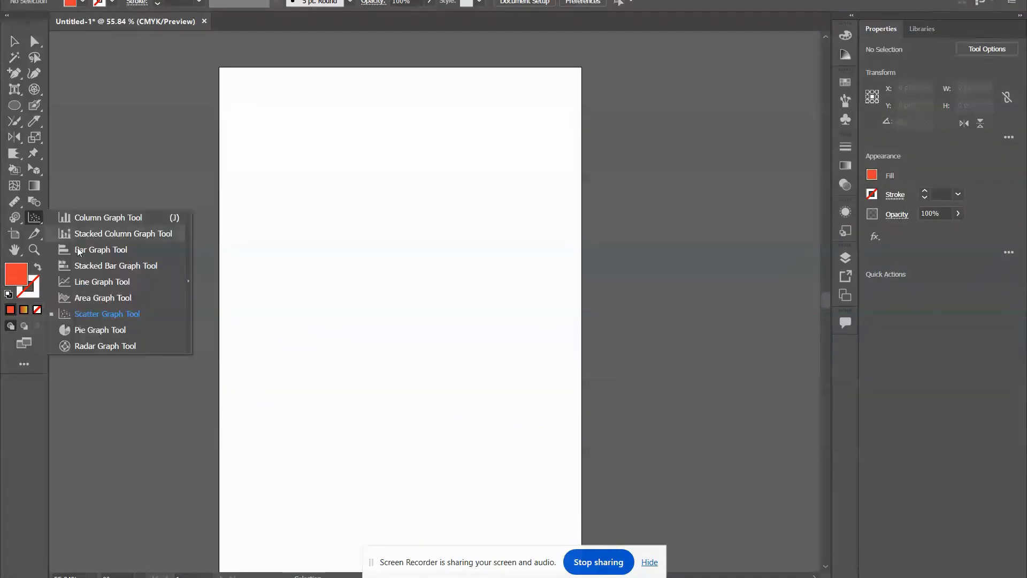
left_click(119, 328)
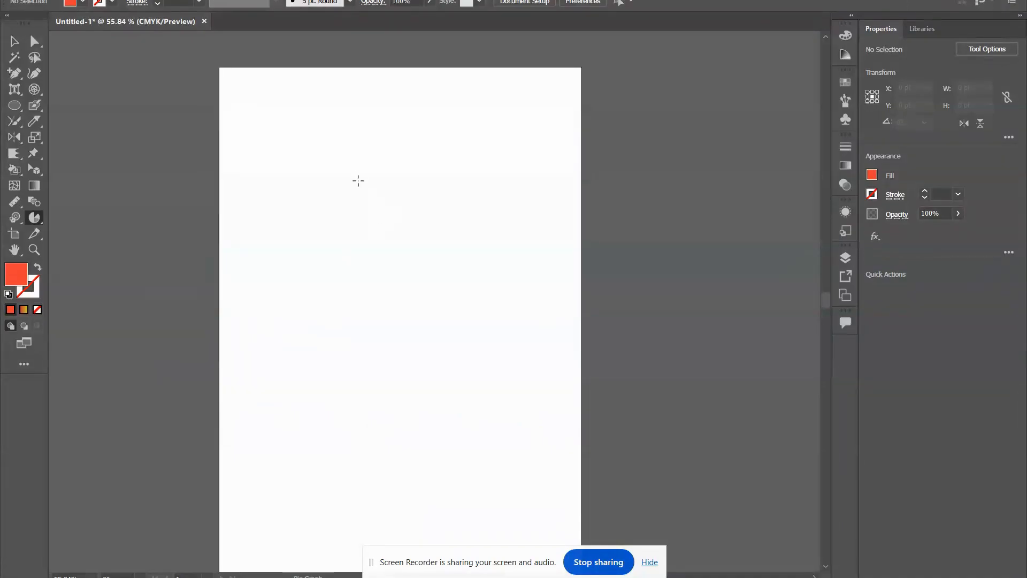
left_click_drag(274, 122, 542, 397)
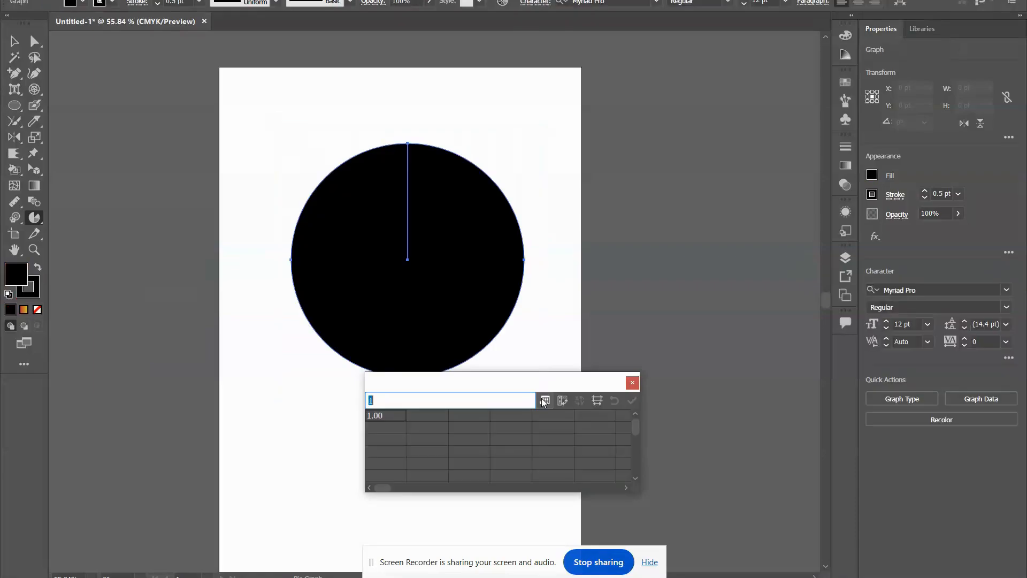
key("Return")
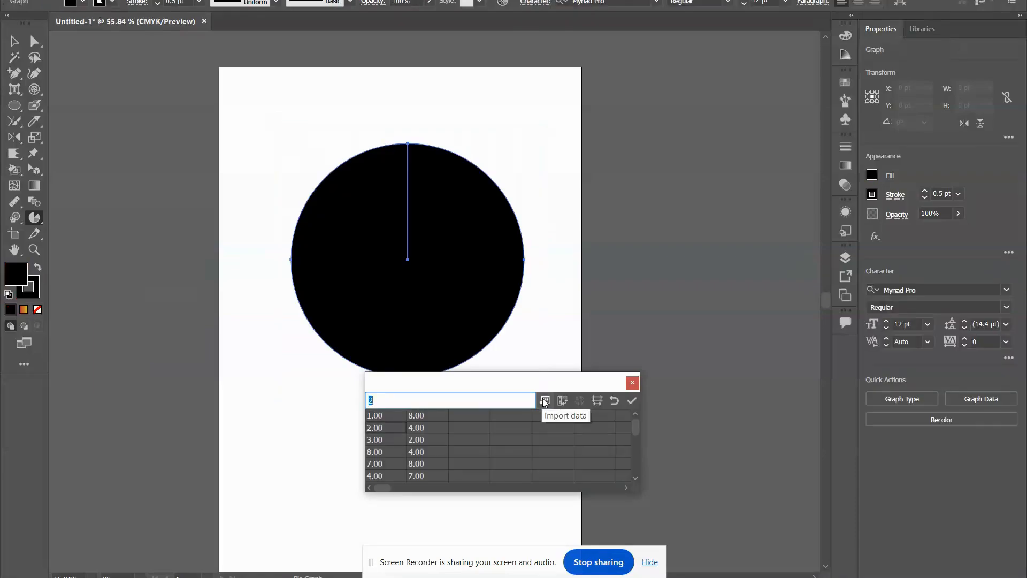
left_click(631, 403)
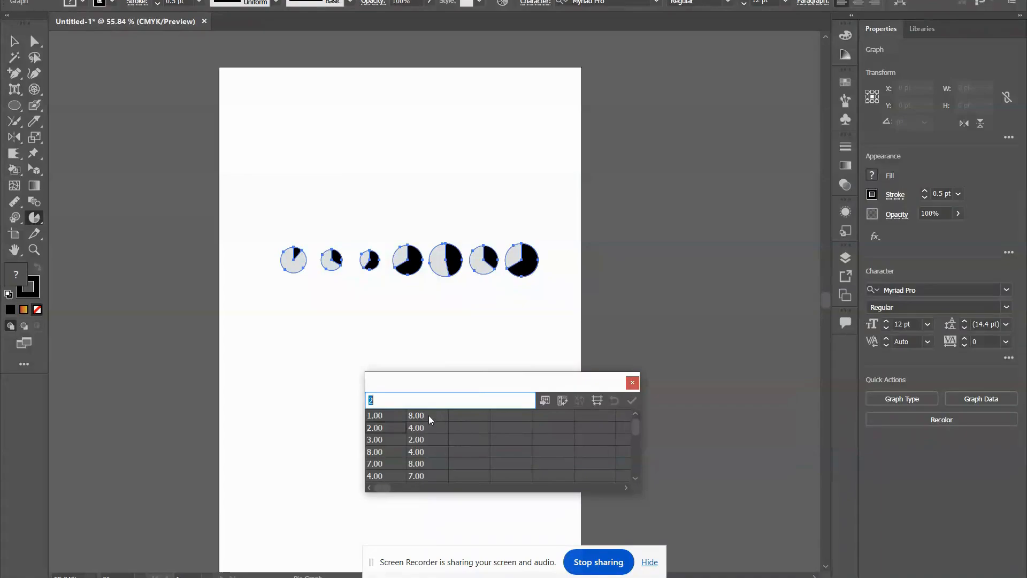
Try clearing the second column of the pie graph's data, undo it and close the graph data window.
left_click_drag(428, 416, 432, 506)
key("Delete")
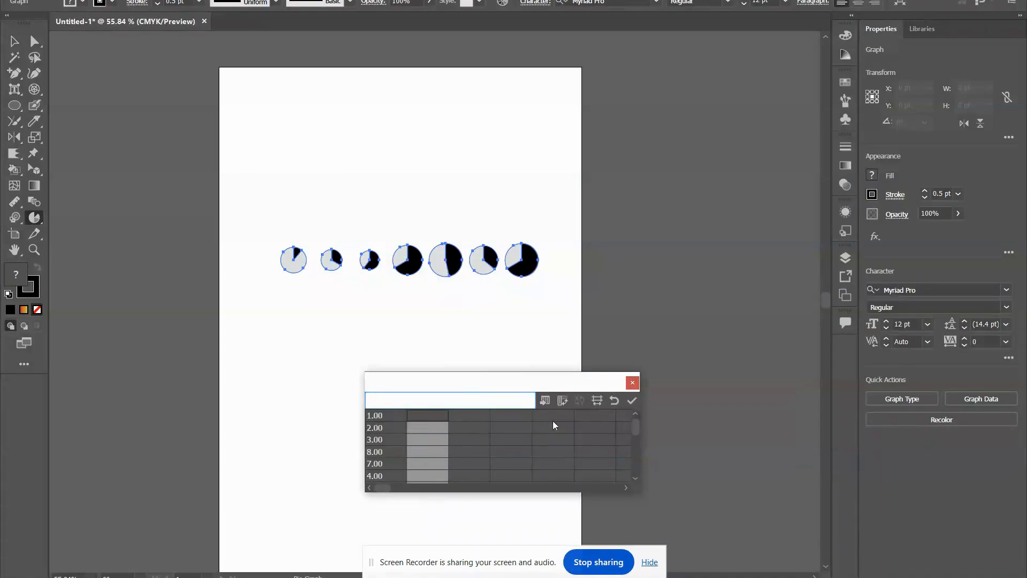
left_click(632, 401)
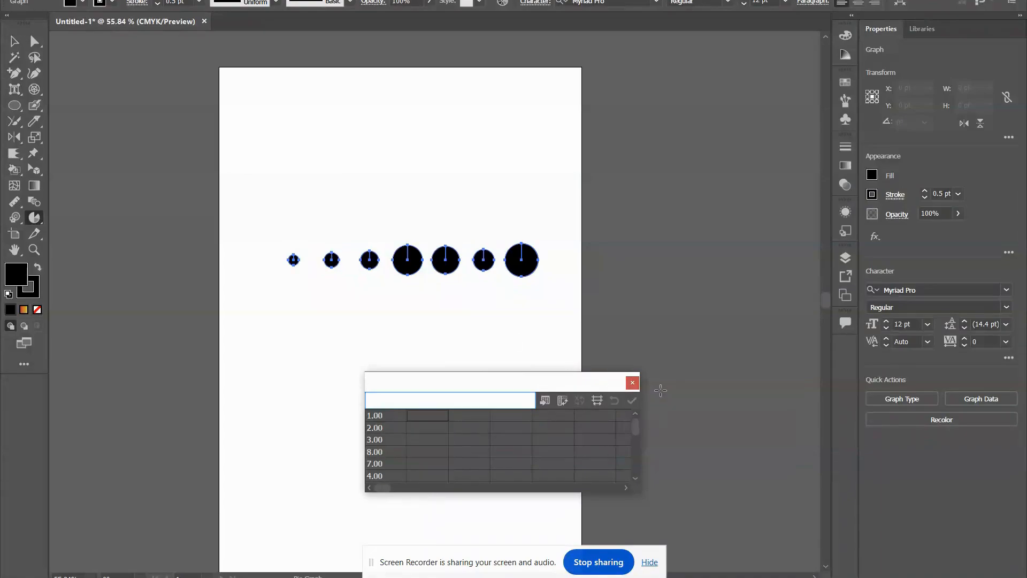
key("ctrl+z")
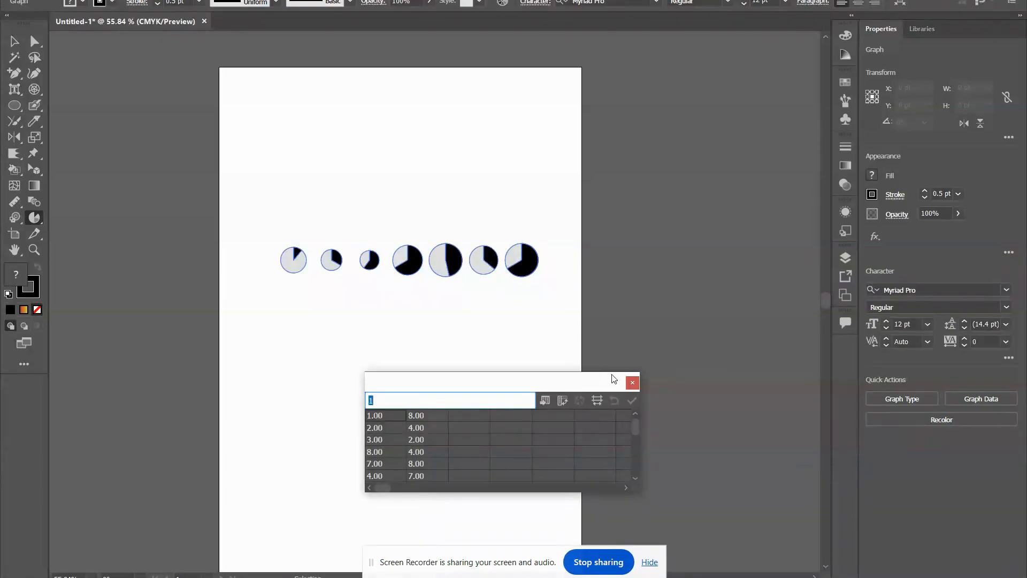
left_click(632, 382)
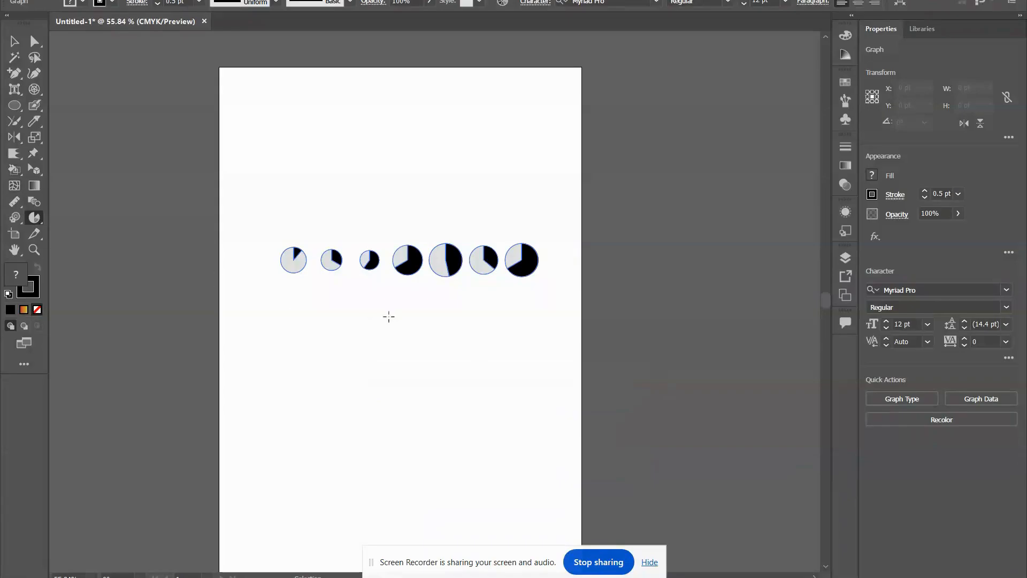
Draw a second pie graph below the row of small pies with the values 1, 4 and 7 in a single data row.
left_click(34, 218)
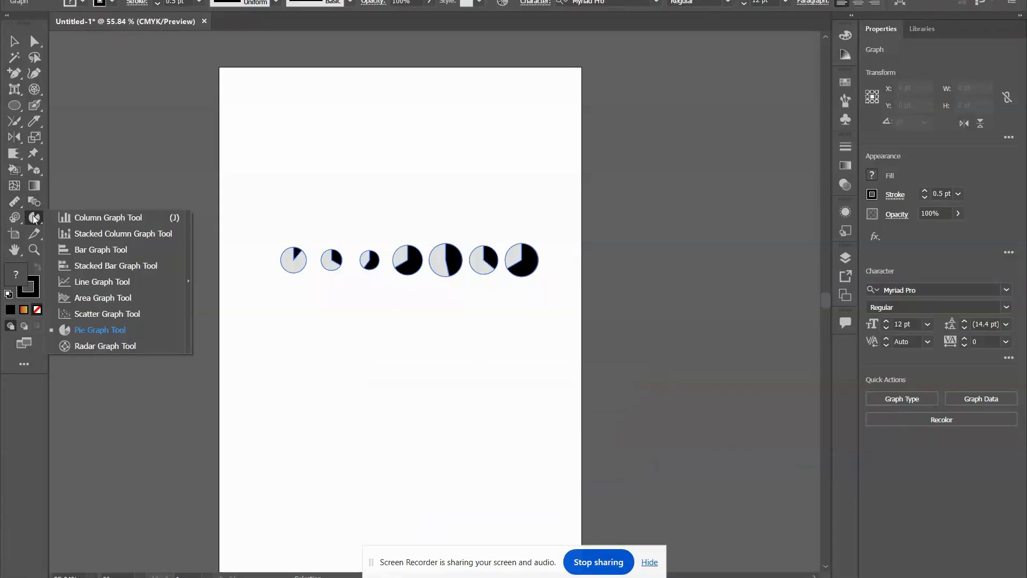
left_click(95, 328)
scroll(200, 239, "down", 2)
left_click_drag(276, 259, 594, 484)
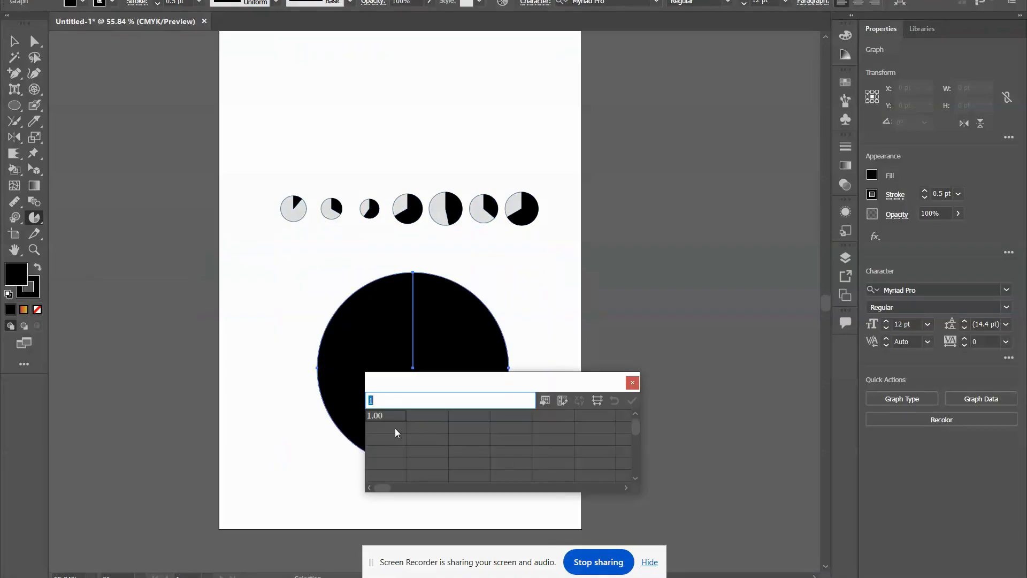
key("Tab")
type("4")
key("Return")
key("Up")
key("Right")
type("7")
key("Return")
left_click(631, 401)
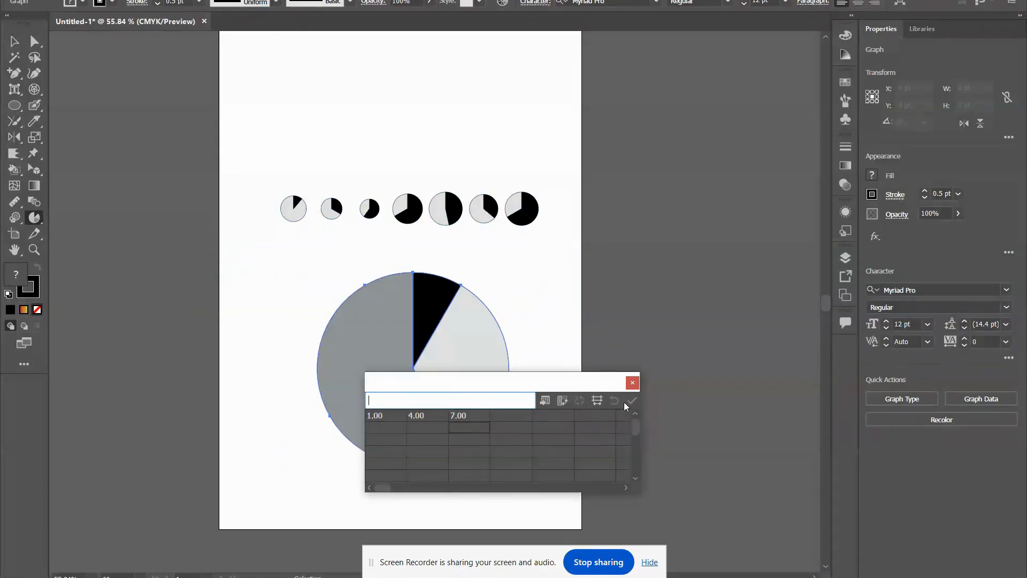
Close the pie graph's data and draw a radar graph below the pie using the copied value pairs.
scroll(454, 315, "down", 4)
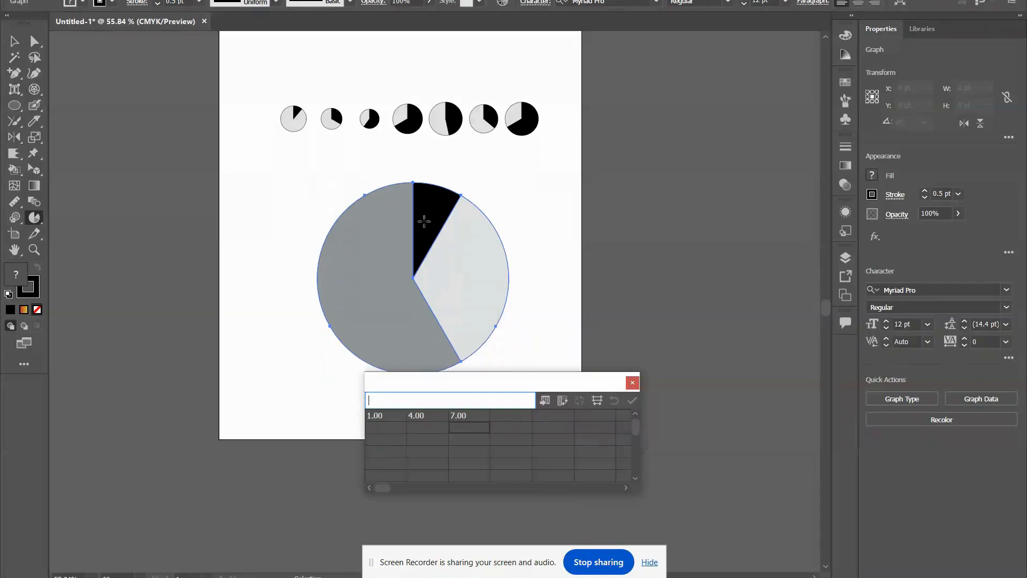
left_click(638, 385)
left_click_drag(35, 219, 96, 346)
scroll(334, 278, "down", 5)
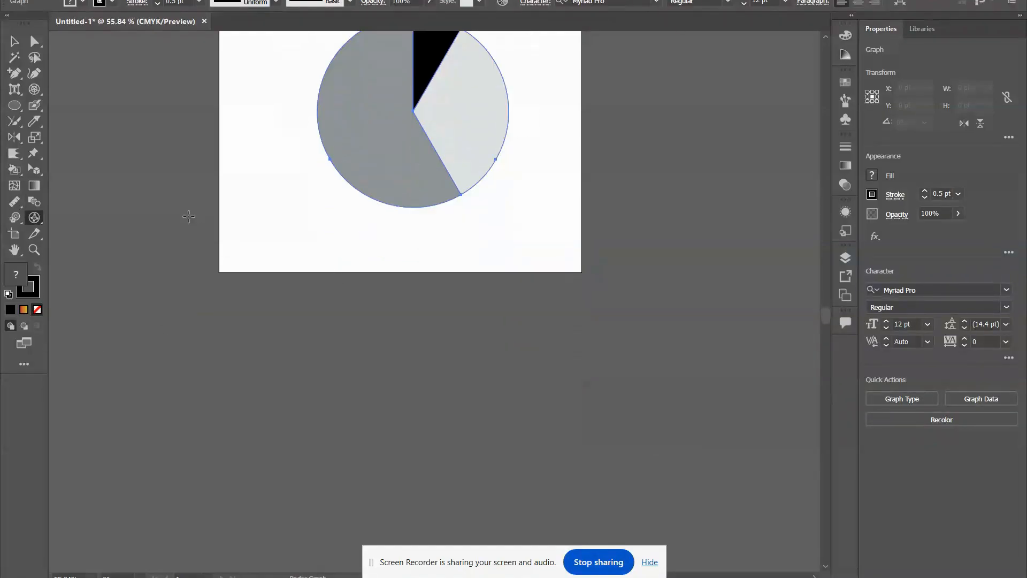
left_click_drag(188, 216, 503, 461)
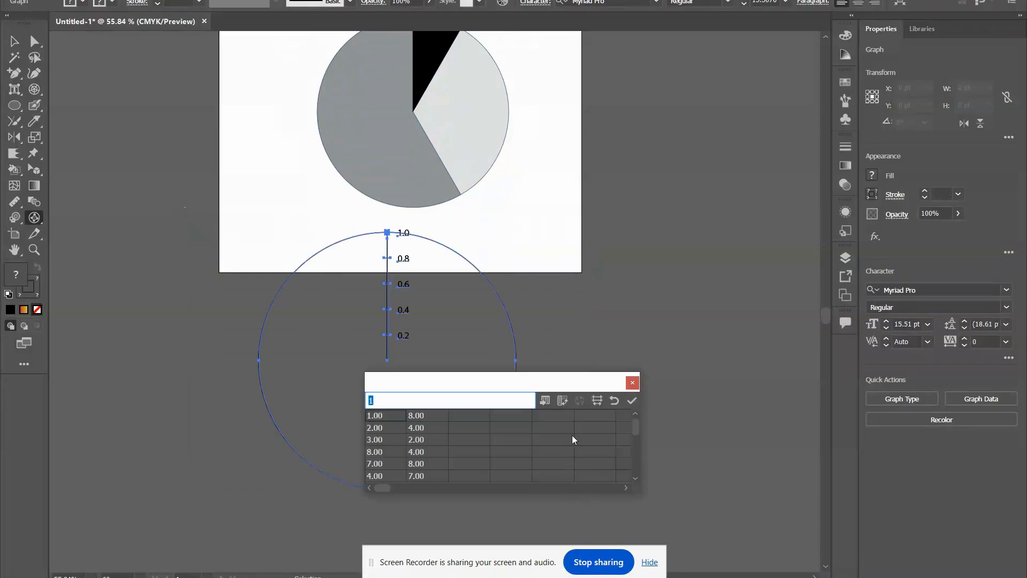
left_click(631, 400)
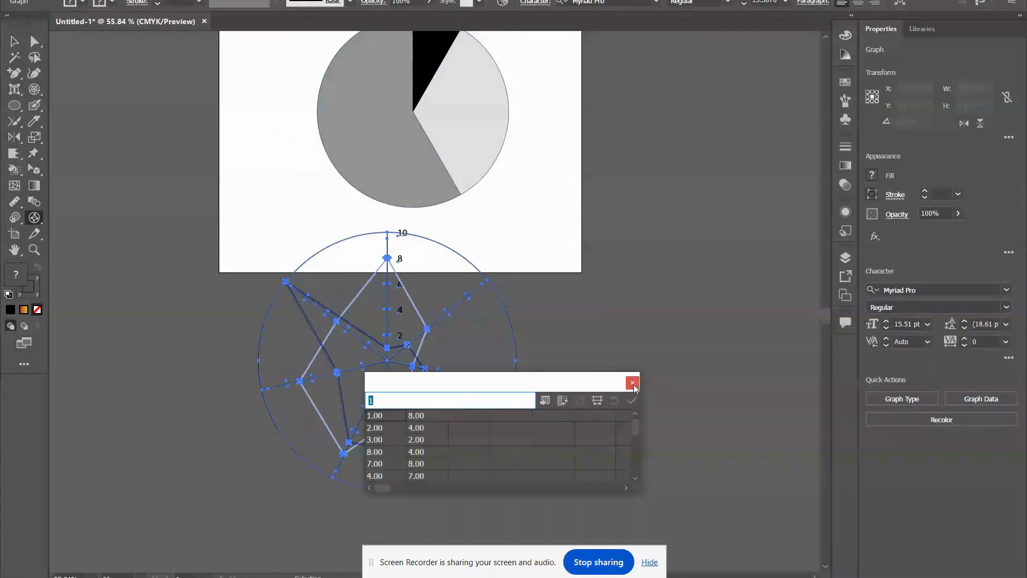
left_click(633, 382)
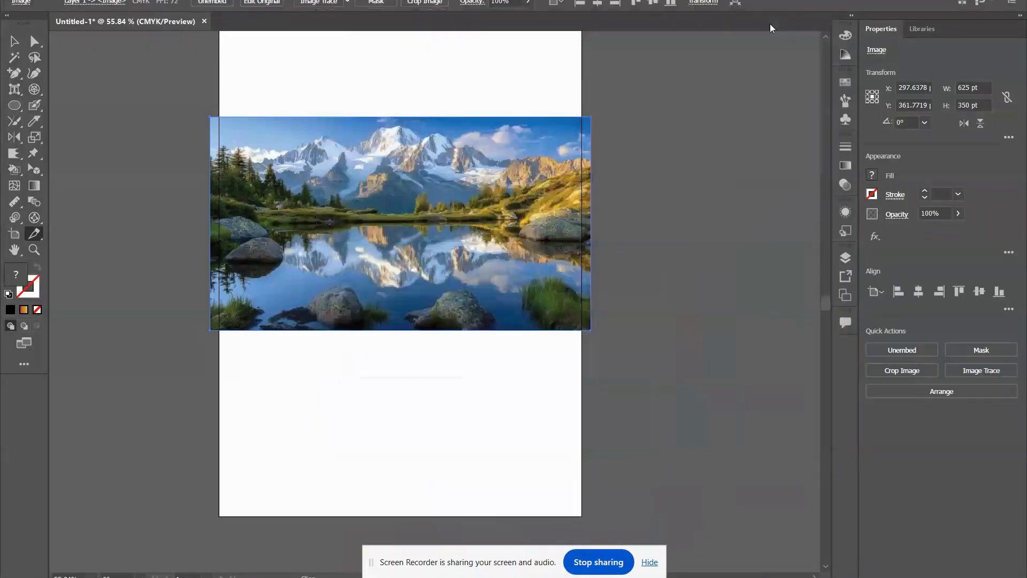
Enlarge the artboard holding the landscape photo to about 829 × 874 pt with the Artboard tool.
left_click(15, 236)
scroll(338, 281, "up", 3)
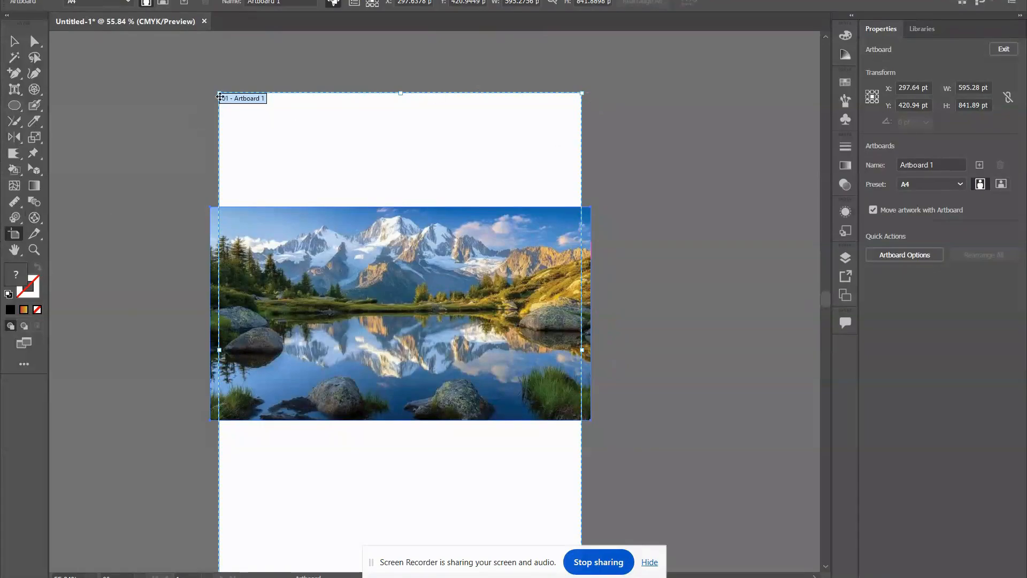
left_click_drag(220, 97, 145, 75)
scroll(602, 248, "down", 4)
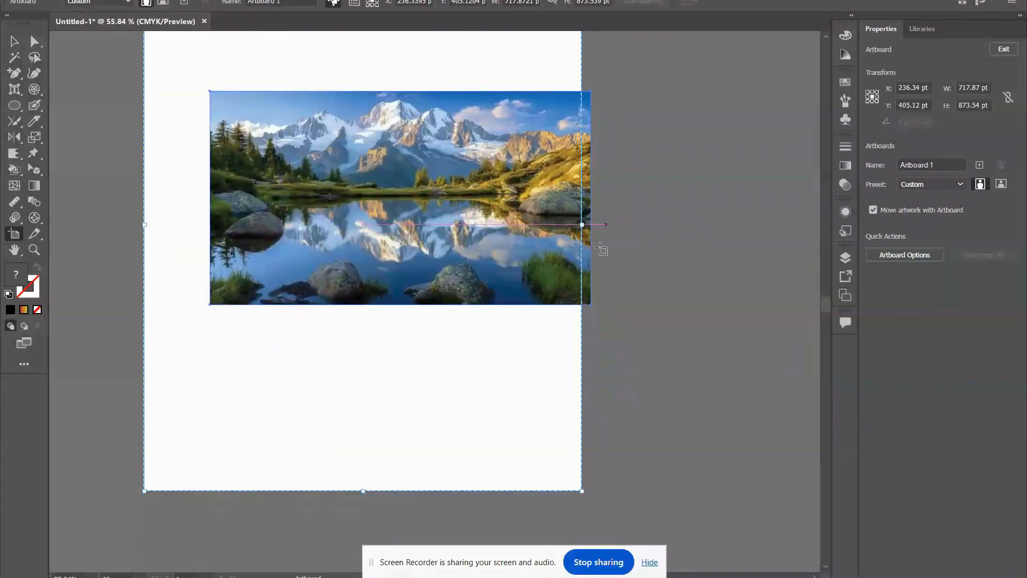
left_click_drag(582, 224, 649, 224)
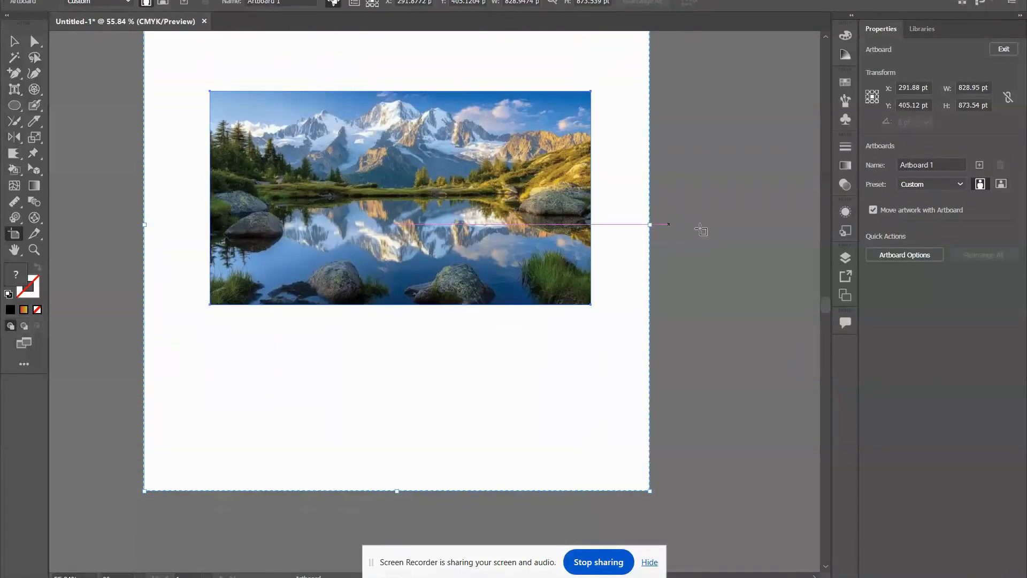
Add two artboards beside the first: one about 540 × 536 pt, moved down and outward, and one about 637 × 314 pt above it.
scroll(701, 230, "down", 2)
scroll(717, 295, "right", 10)
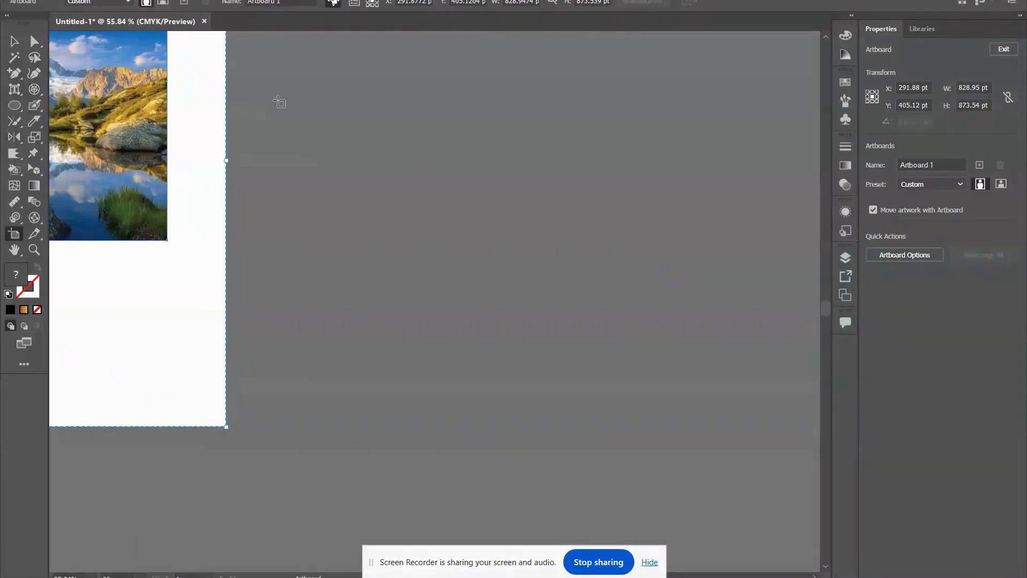
left_click_drag(281, 86, 611, 412)
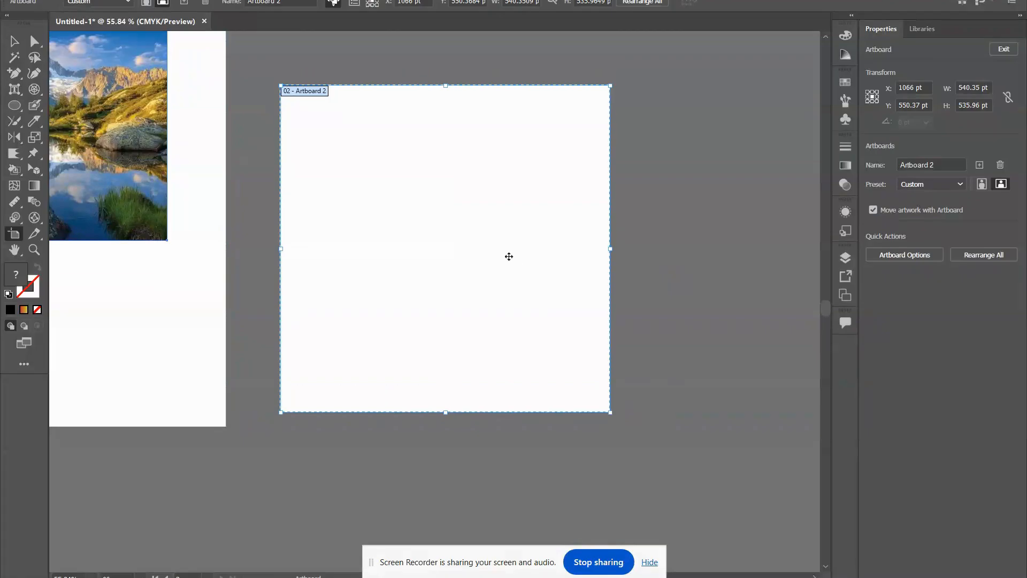
left_click_drag(509, 256, 659, 313)
scroll(474, 327, "up", 7)
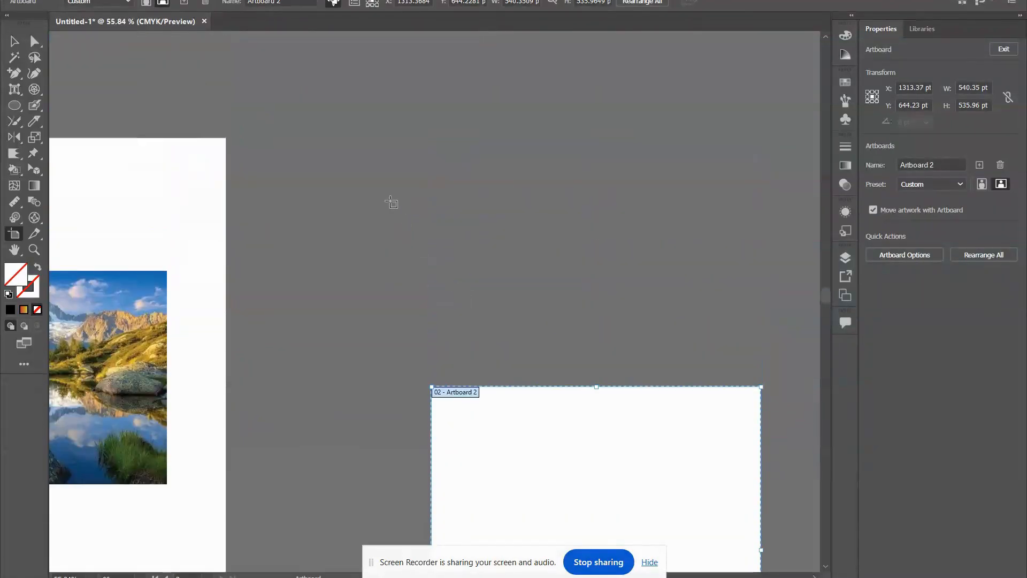
left_click_drag(280, 119, 666, 309)
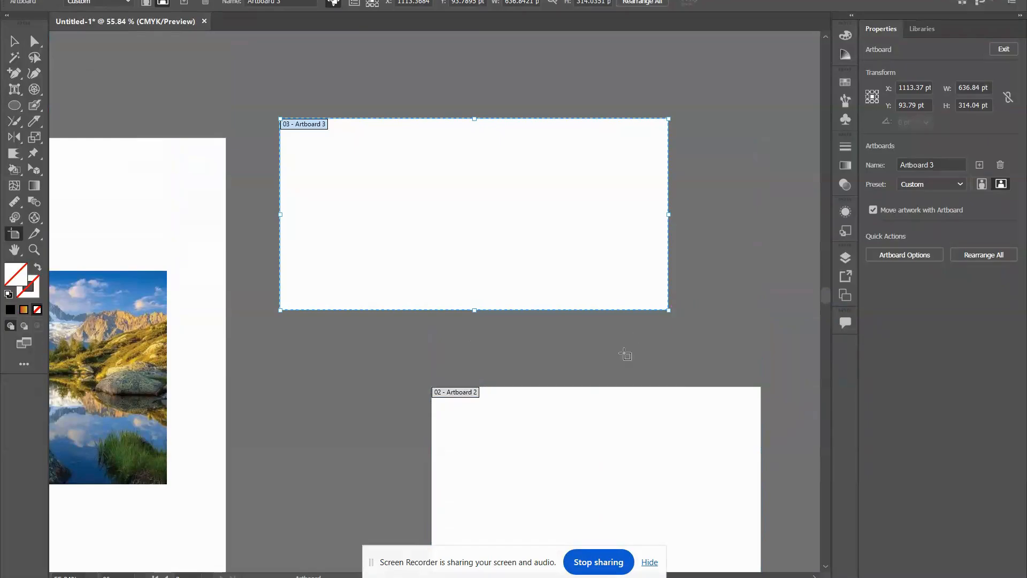
Draw a slice about 168 × 91 pt over the front middle rock in the landscape photo.
scroll(624, 352, "left", 9)
scroll(624, 351, "left", 12)
scroll(624, 351, "right", 11)
scroll(624, 351, "down", 10)
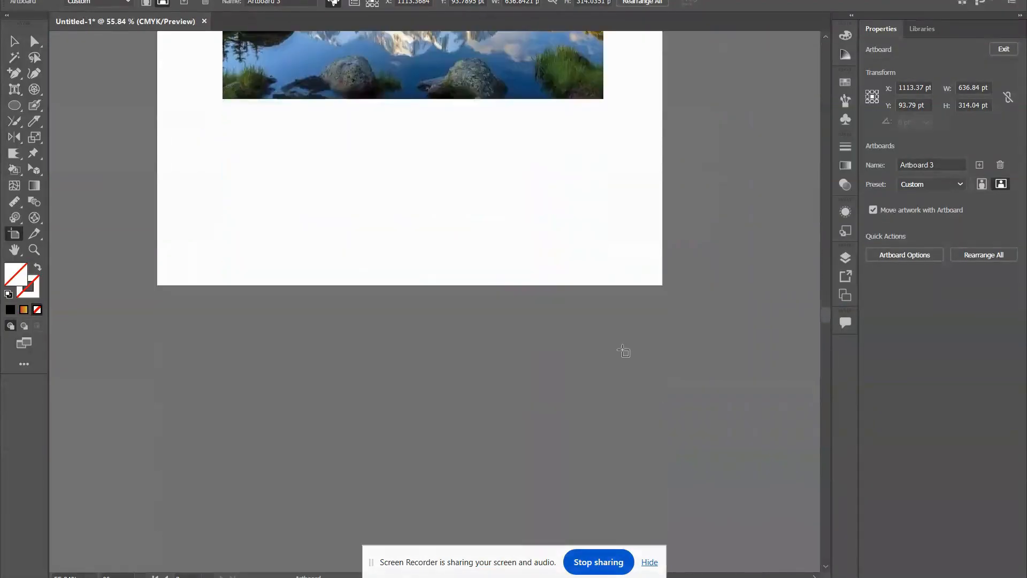
scroll(624, 350, "up", 6)
left_click(36, 234)
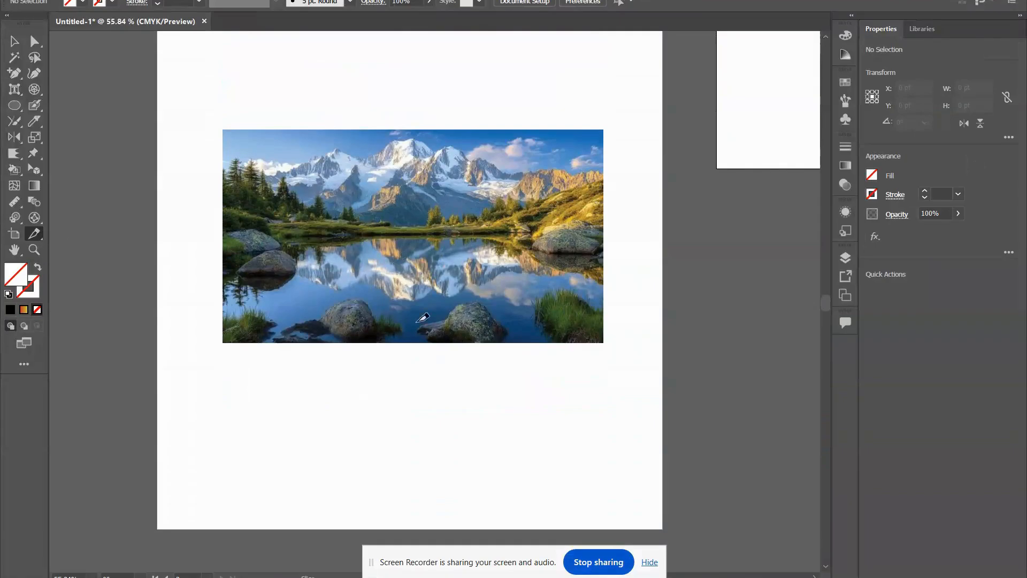
left_click_drag(411, 287, 514, 342)
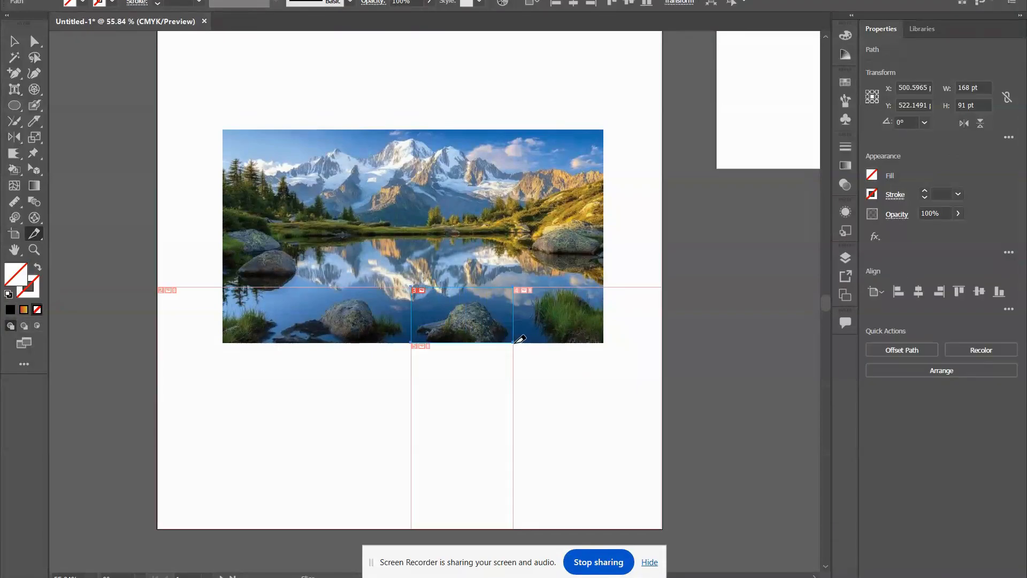
Save the selected slice to the Desktop as GIF images under the name Untitled-1.gif.
left_click(64, 0)
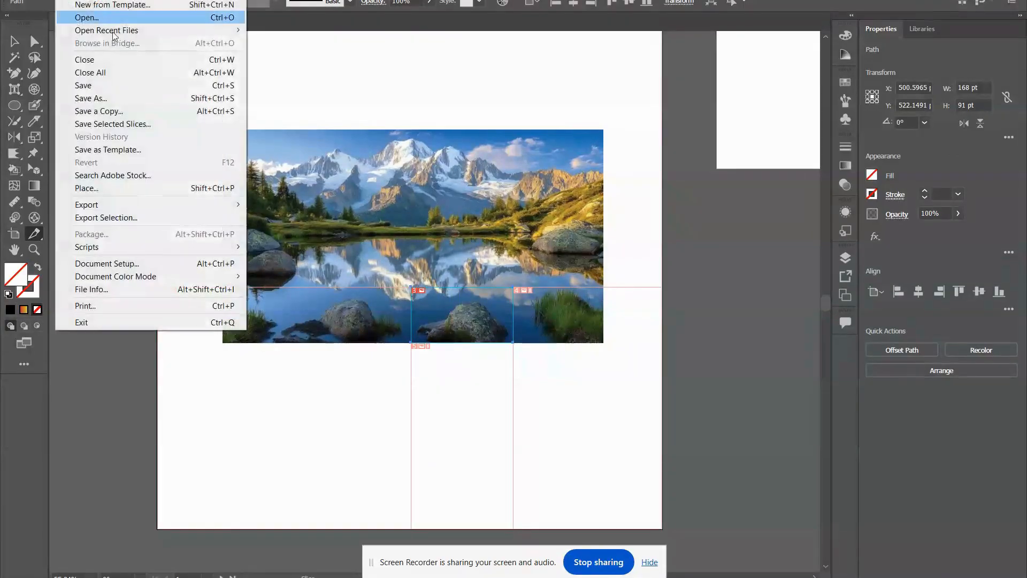
left_click(133, 122)
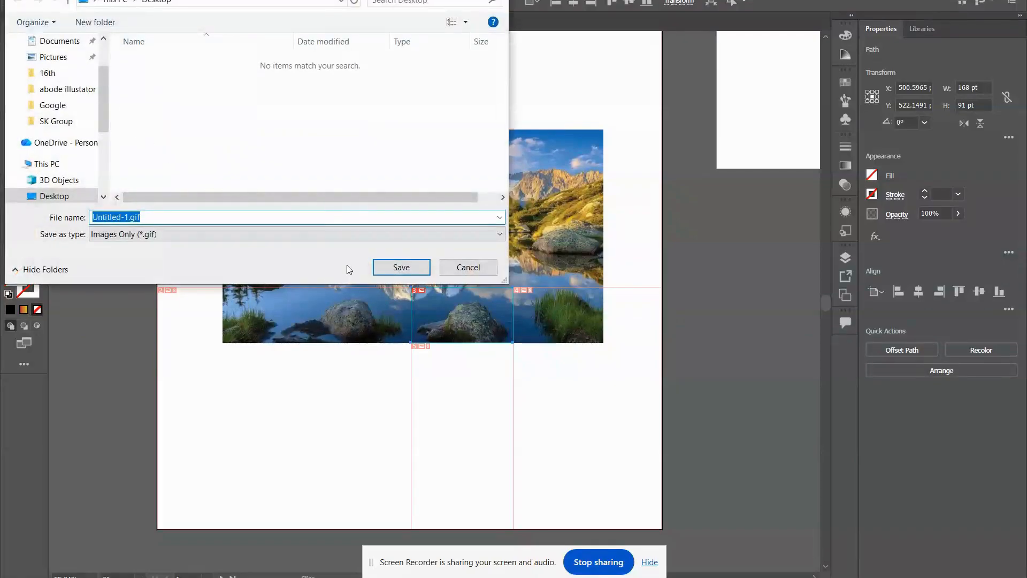
left_click(388, 264)
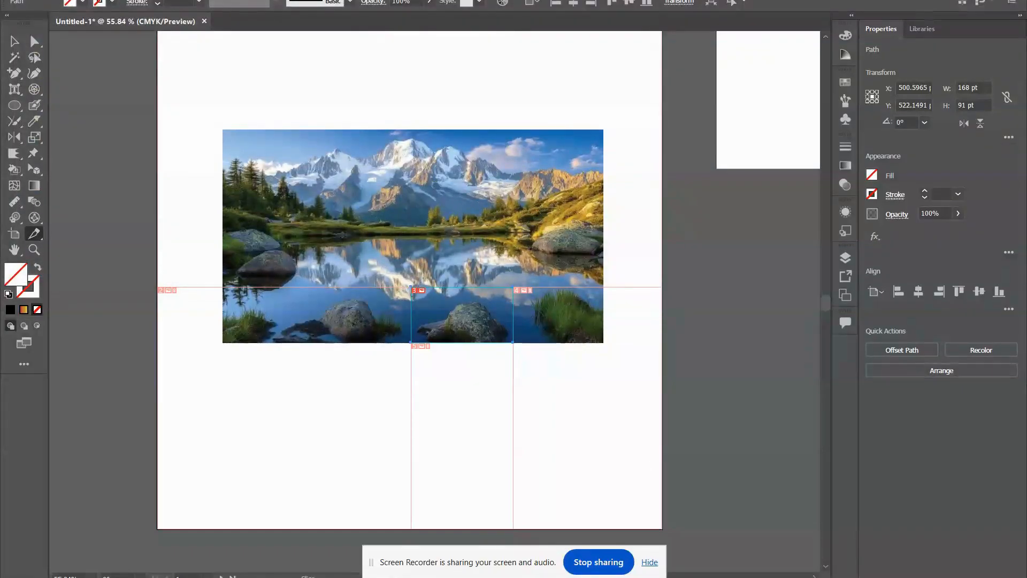
Open the exported Untitled-1_03.gif from the Desktop's images folder in Photos, inspect it and return to Illustrator.
key("super+d")
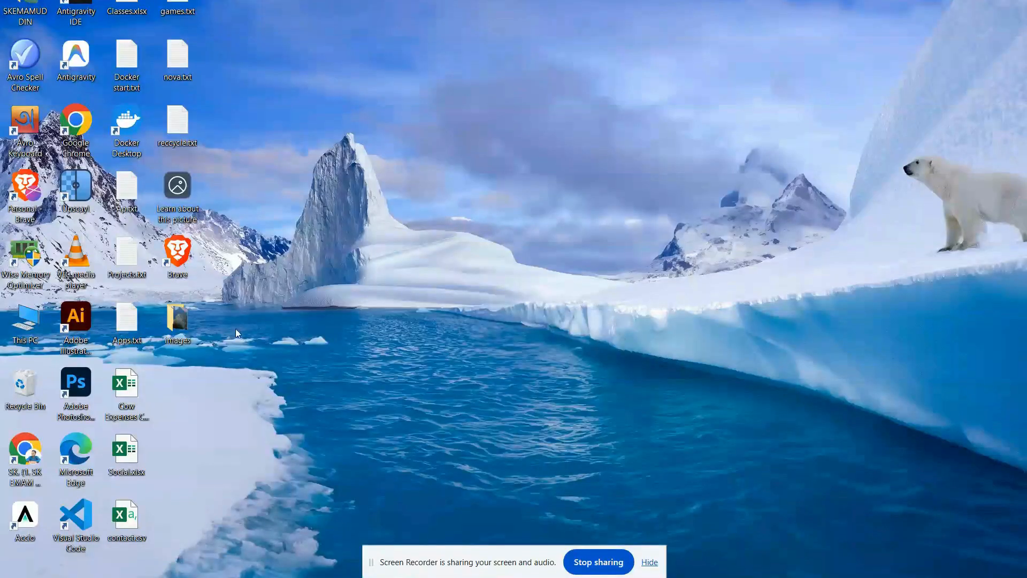
double_click(169, 316)
double_click(236, 220)
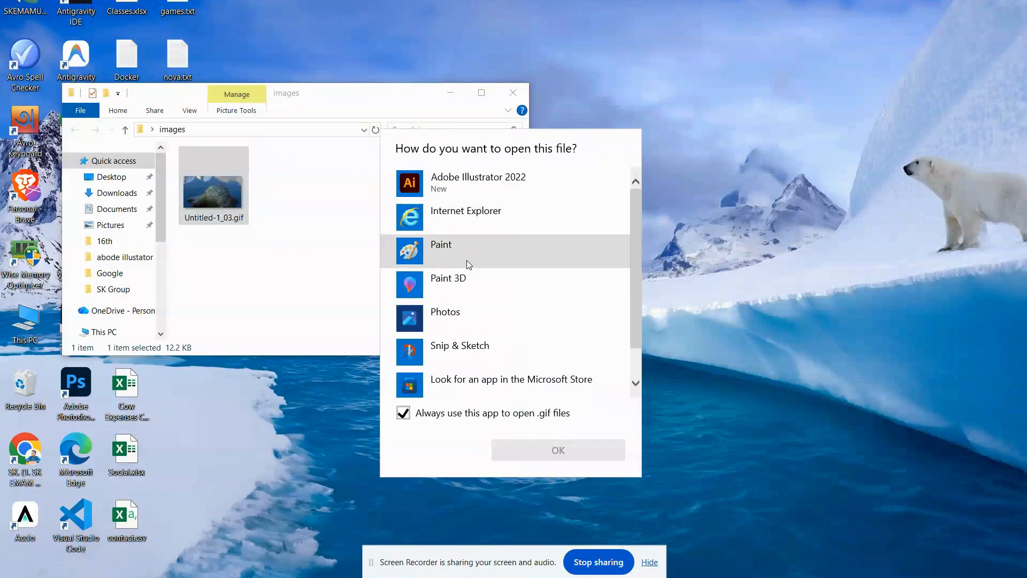
left_click(458, 328)
left_click(549, 456)
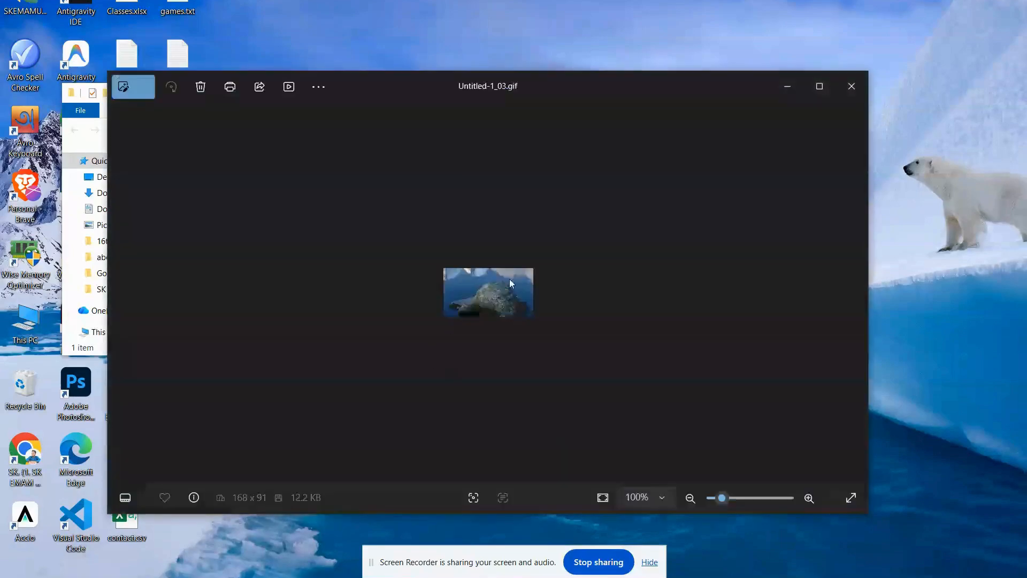
scroll(497, 290, "up", 3)
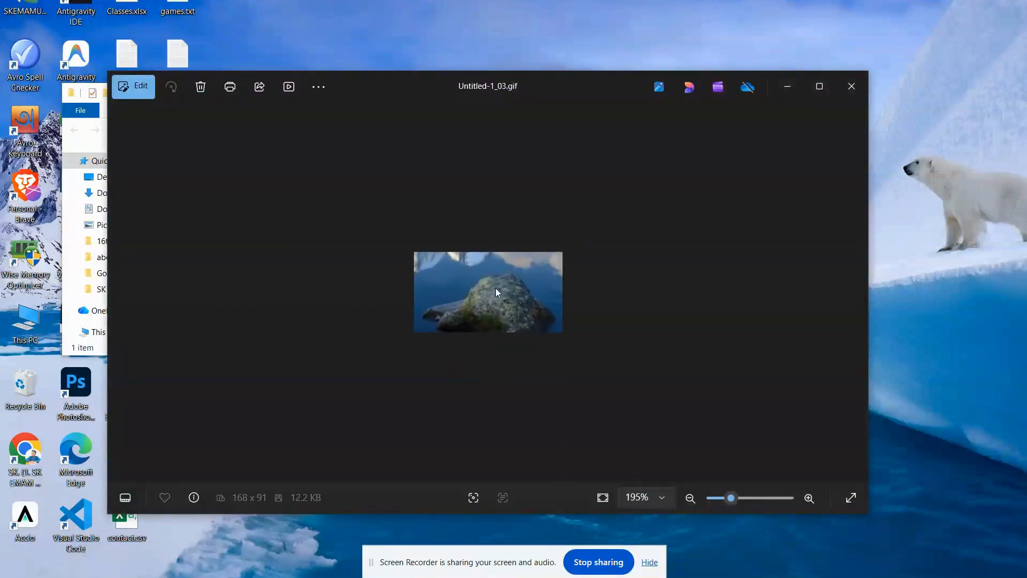
left_click(852, 86)
left_click(398, 577)
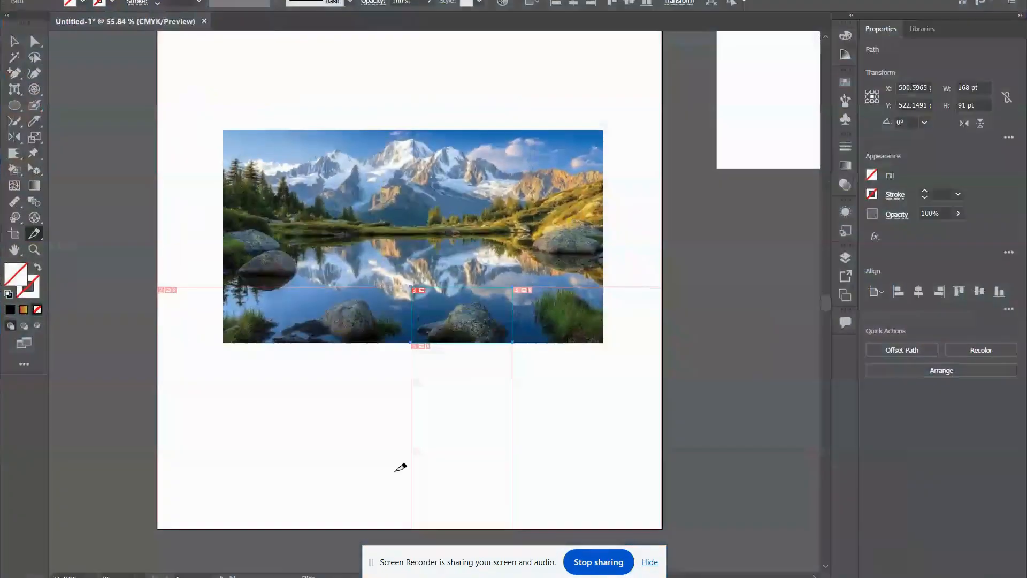
Enlarge the rock slice to about 180 × 166 pt from its upper-left corner with the Slice Selection tool.
left_click_drag(29, 234, 86, 252)
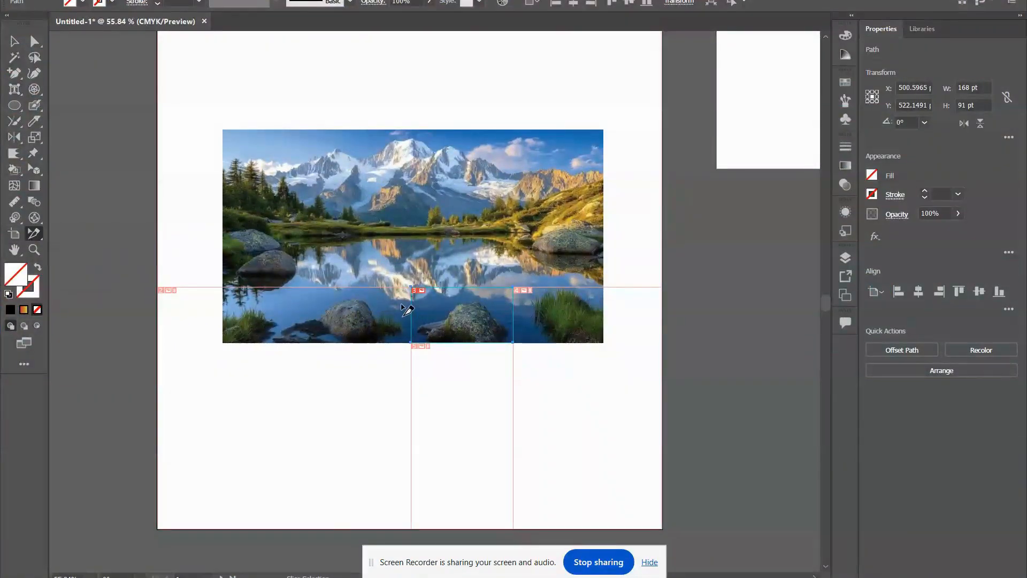
left_click_drag(38, 233, 81, 252)
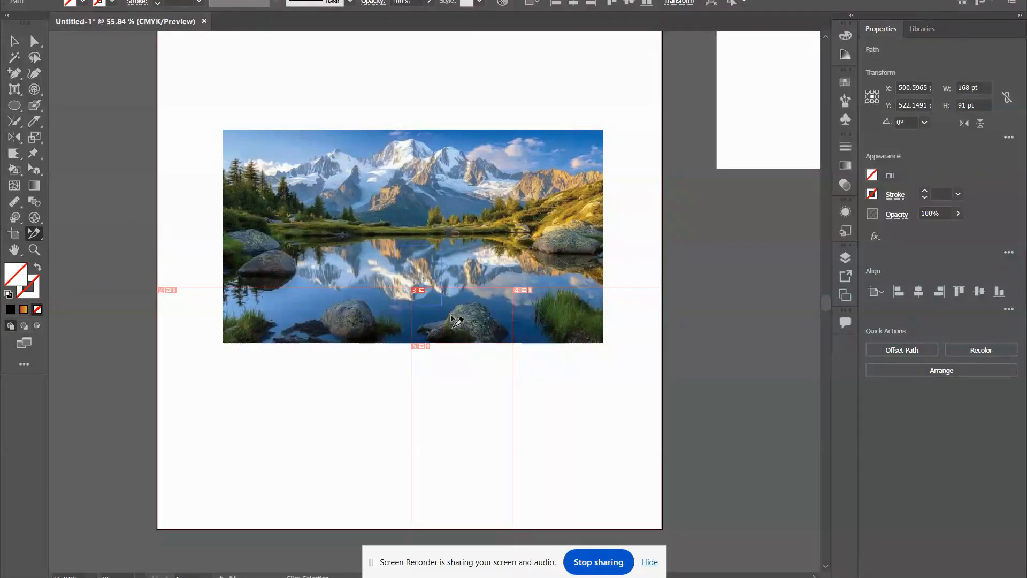
left_click_drag(394, 308, 534, 370)
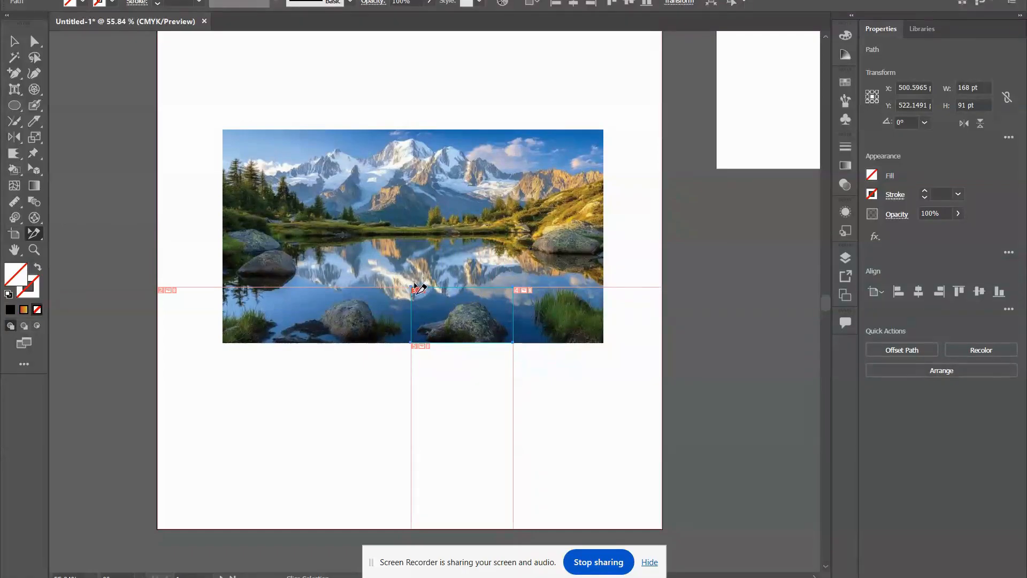
left_click_drag(413, 289, 403, 241)
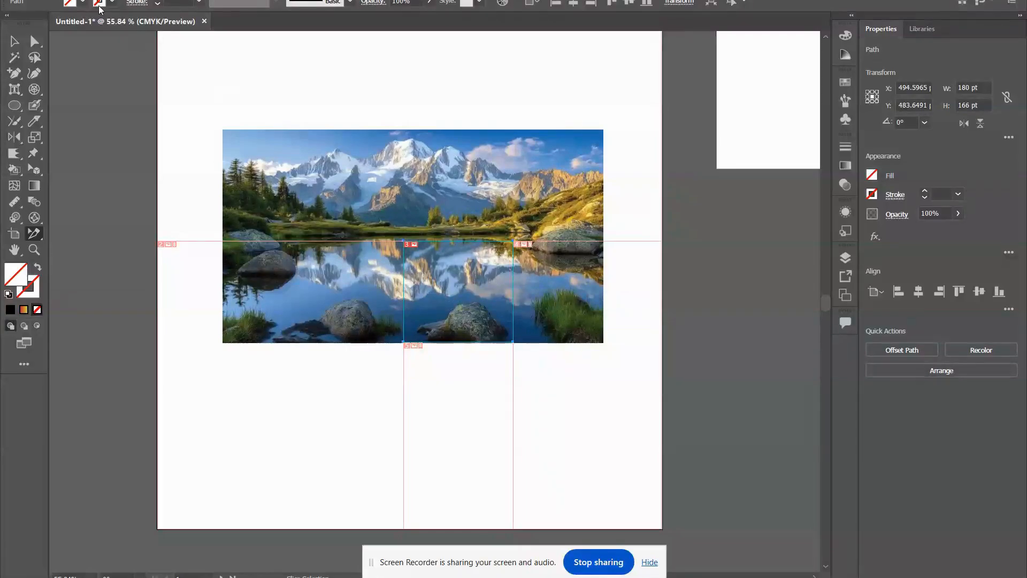
Save the enlarged slice as a GIF again, replacing Untitled-1_03.gif, and view the exported image.
left_click(64, 0)
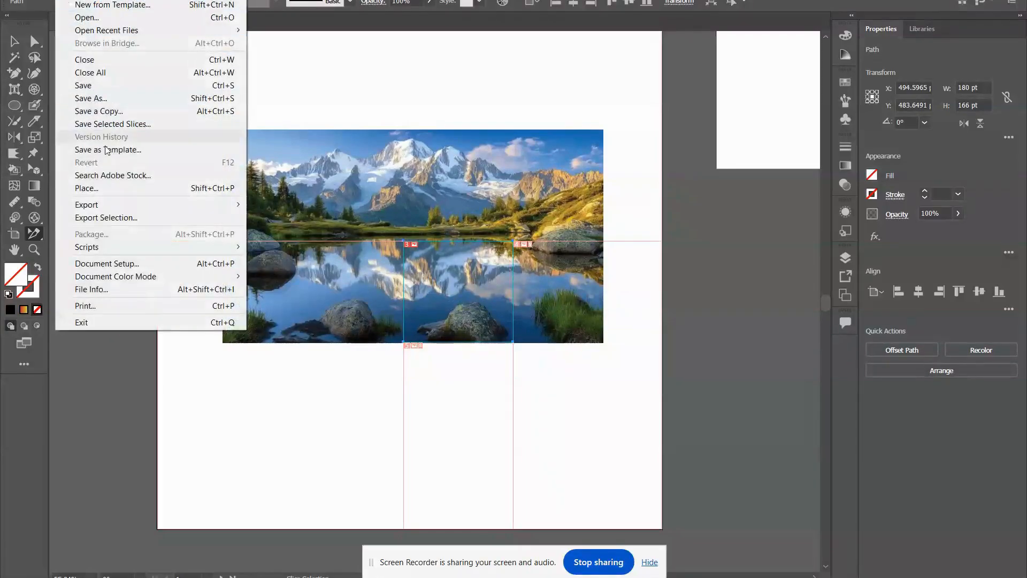
left_click(108, 123)
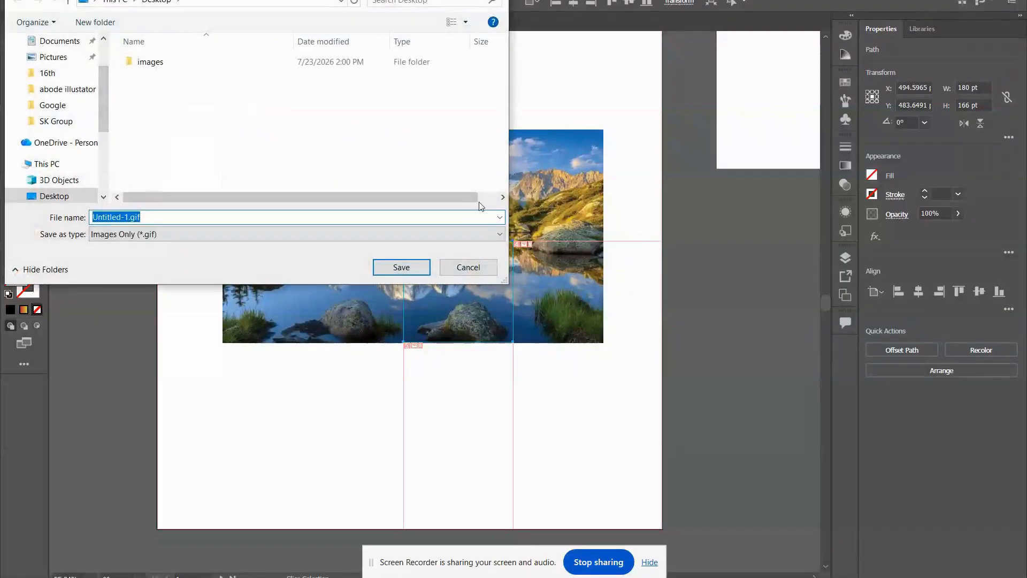
left_click(417, 265)
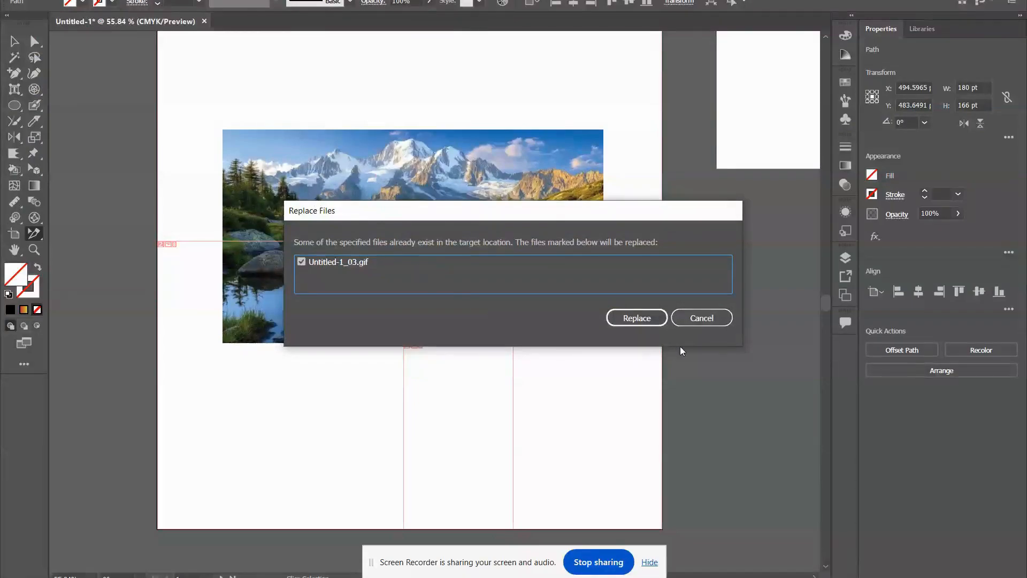
left_click(639, 319)
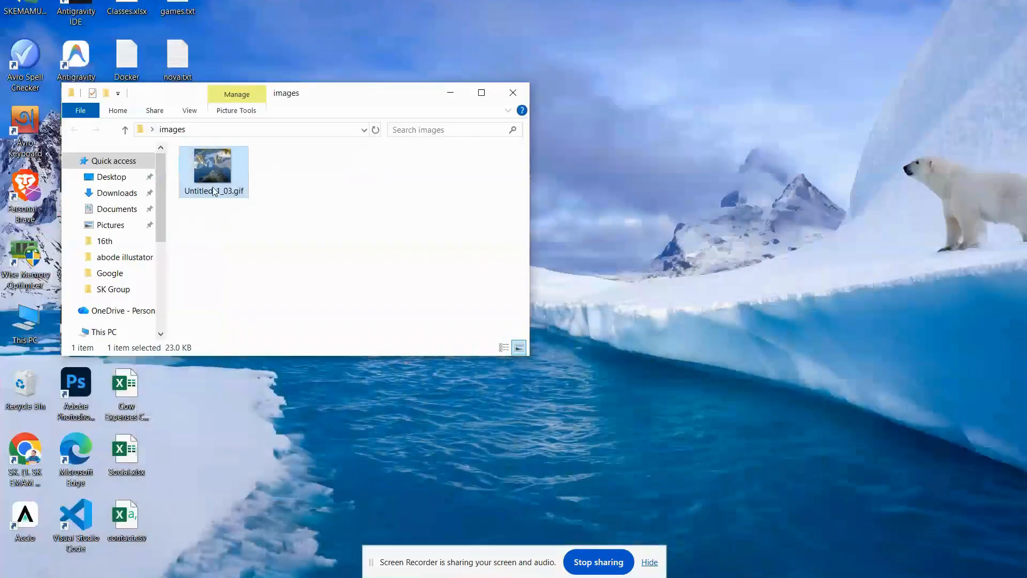
double_click(214, 191)
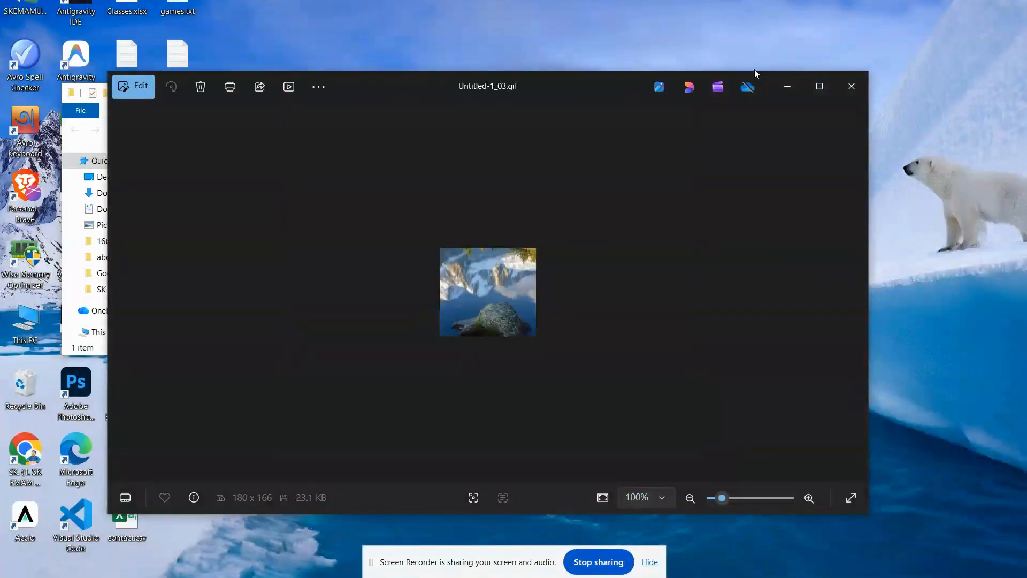
left_click(852, 86)
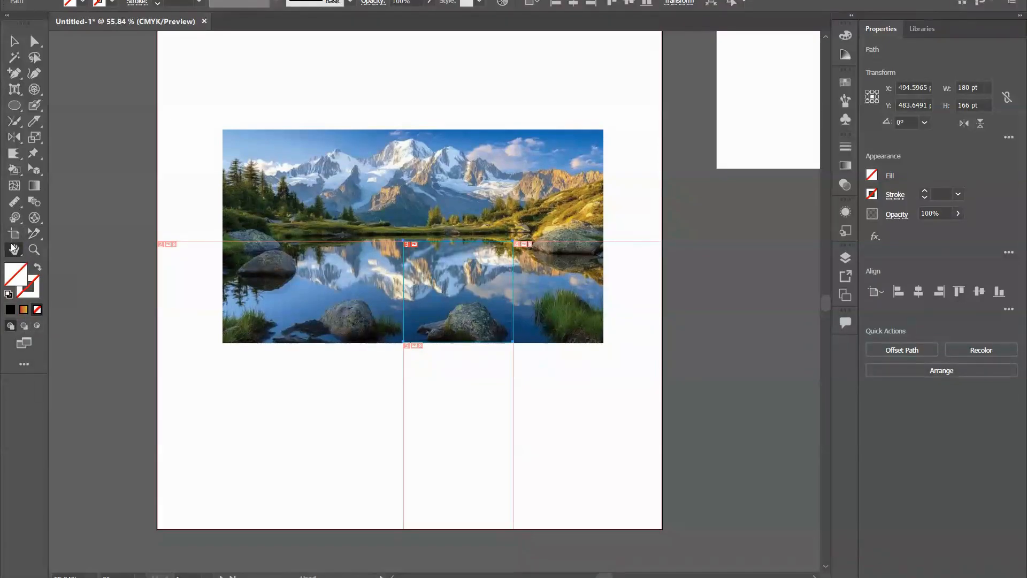
Pan the canvas with the Hand tool and rotate the view about 15° counterclockwise with the Rotate View tool.
left_click_drag(334, 130, 369, 188)
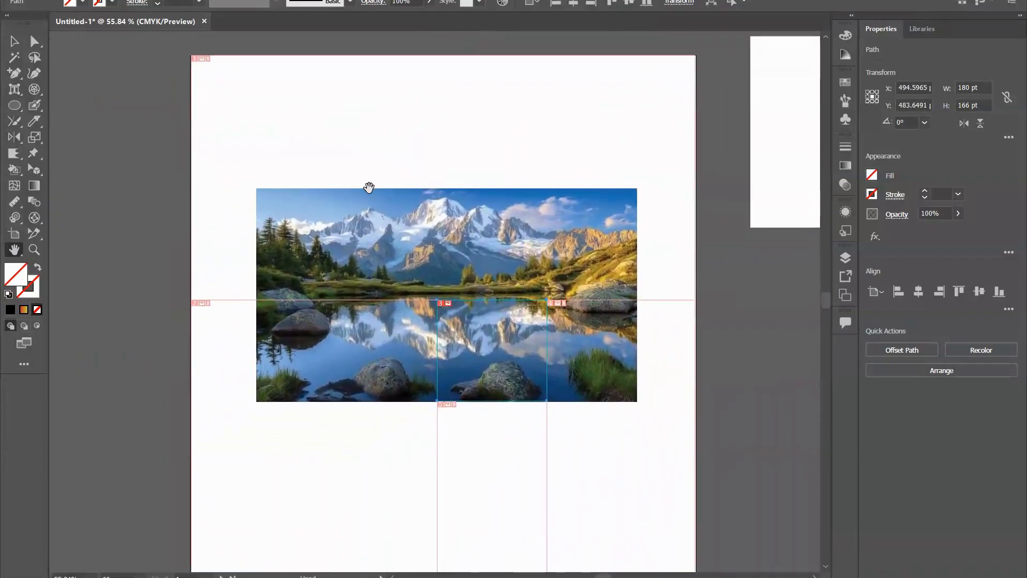
left_click(22, 247)
left_click(43, 263)
left_click_drag(376, 174, 300, 100)
Reposition the printable page area with the Print Tiling tool so its lower-left corner sits just below the rock slice's lower-right corner.
left_click(7, 252)
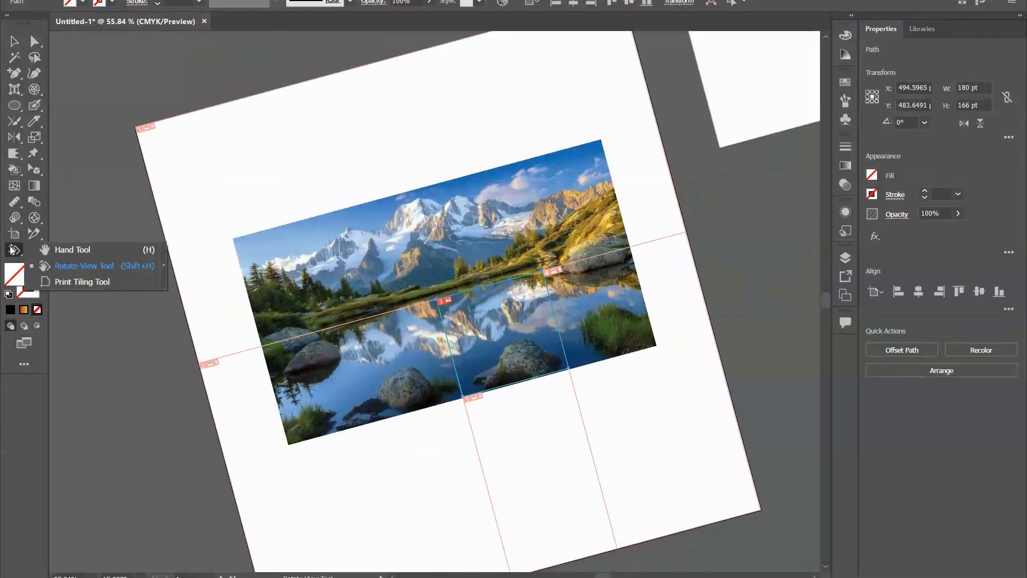
left_click(101, 283)
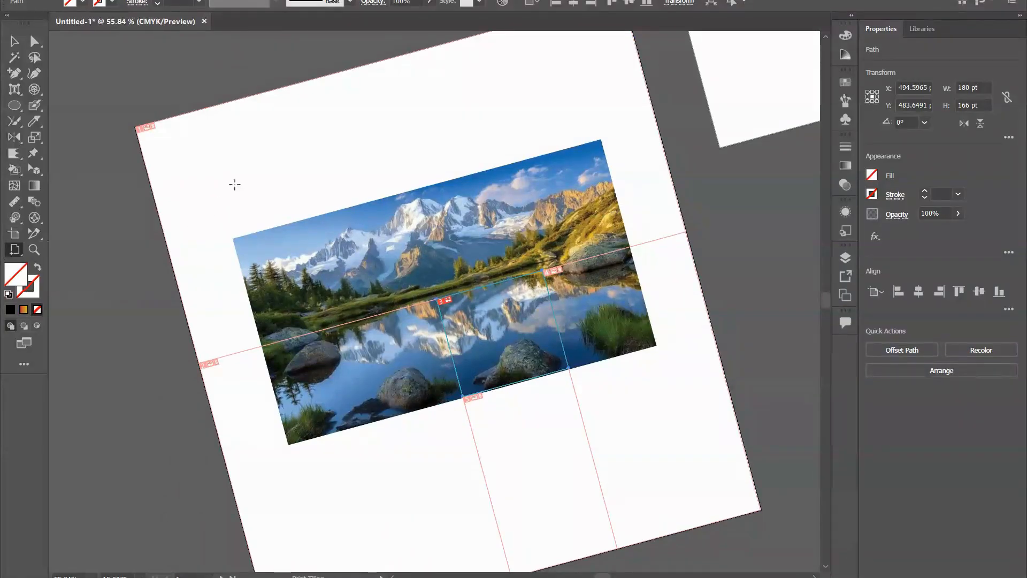
left_click_drag(178, 171, 574, 404)
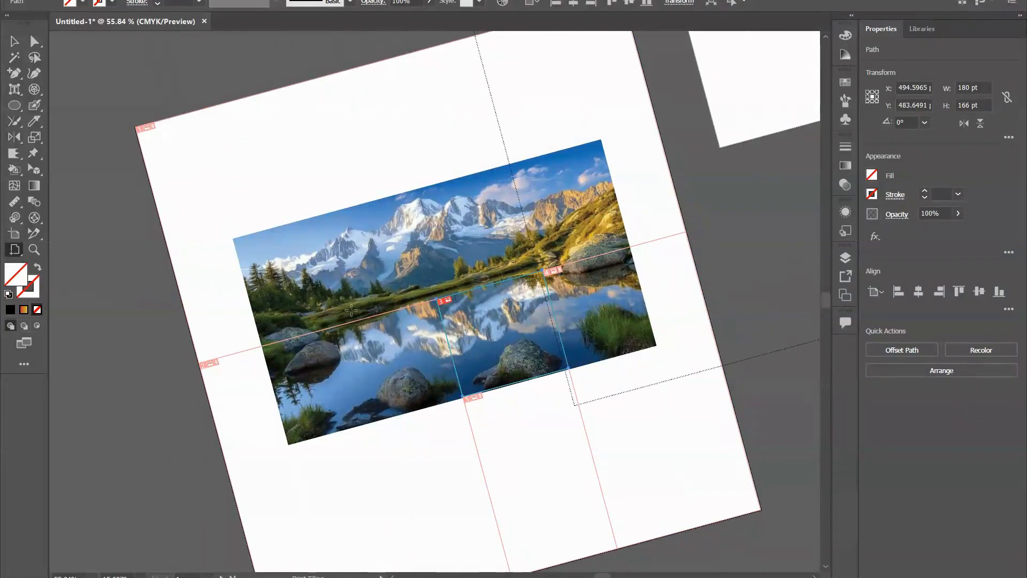
Magnify the lake landscape to 150% with the Zoom tool, look over its details and zoom back out to 50%.
left_click(35, 250)
left_click(421, 302)
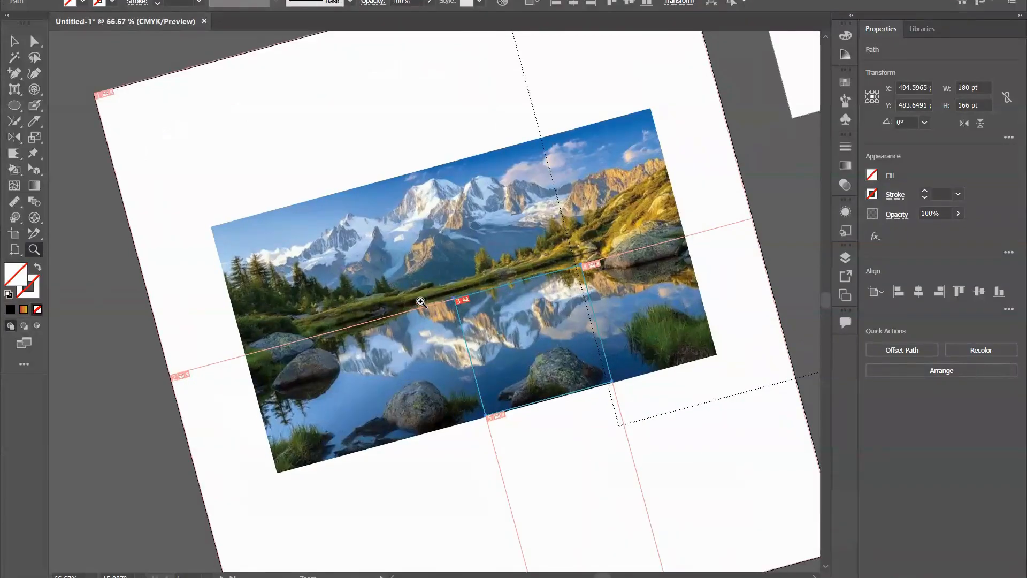
scroll(421, 302, "down", 3)
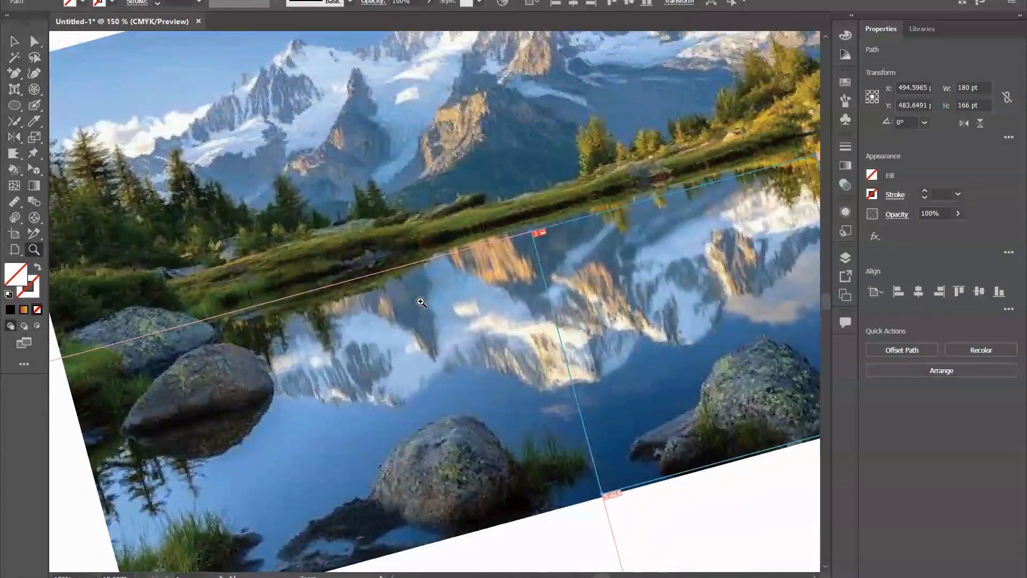
scroll(421, 302, "up", 2)
scroll(421, 302, "down", 2)
scroll(417, 295, "up", 3)
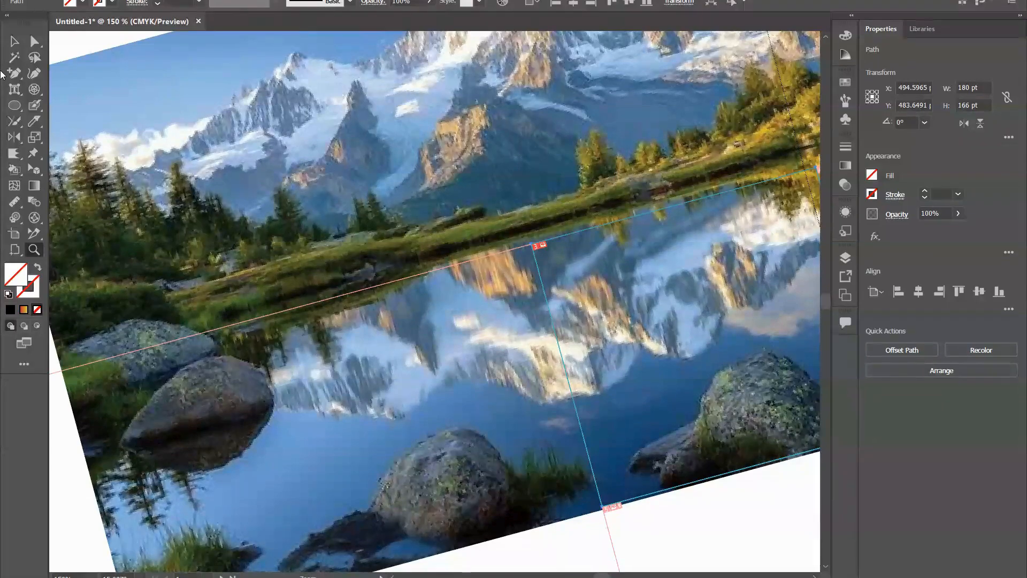
scroll(352, 233, "down", 2)
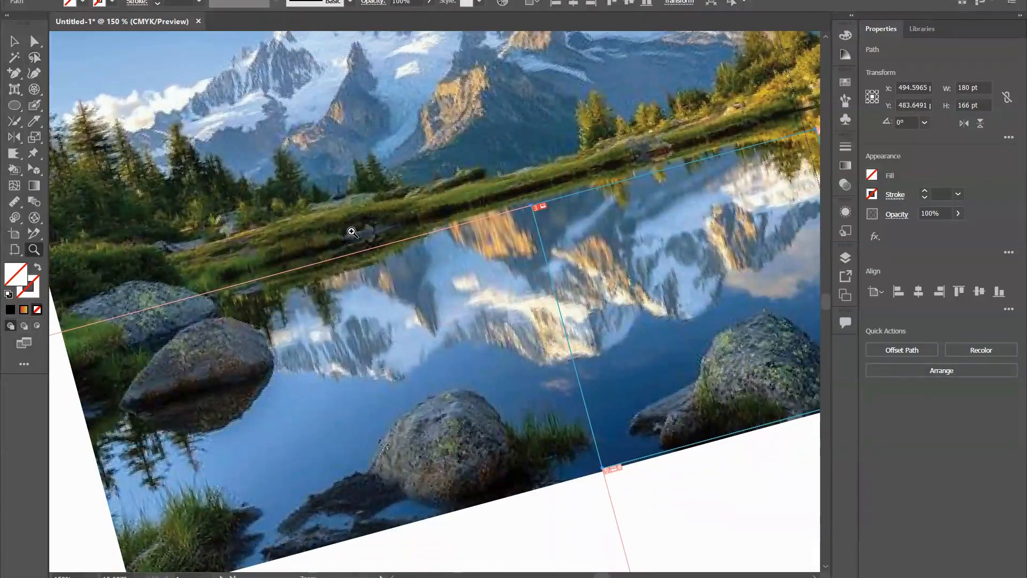
key("ctrl+minus")
key("ctrl+minus")
key("ctrl+minus")
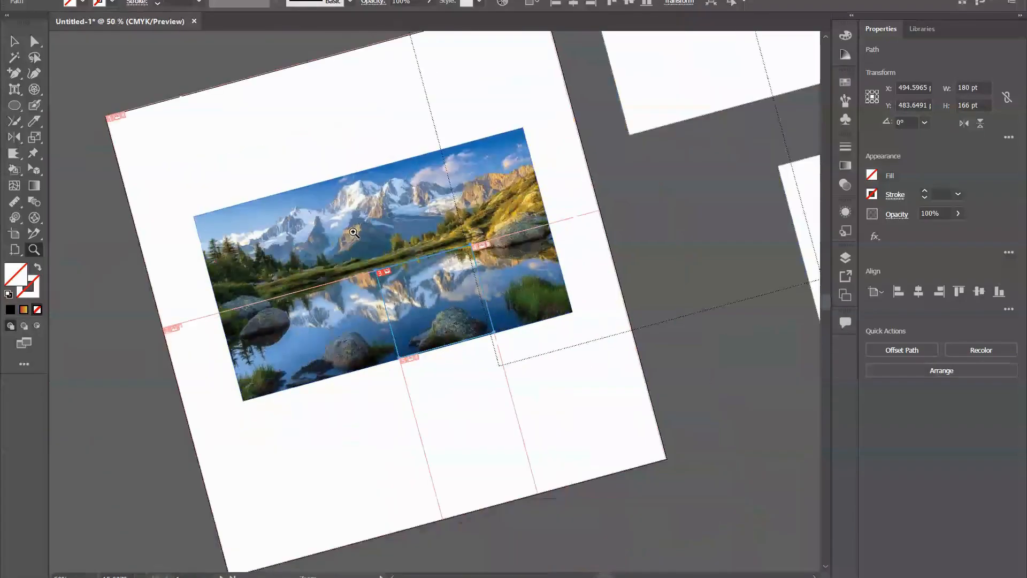